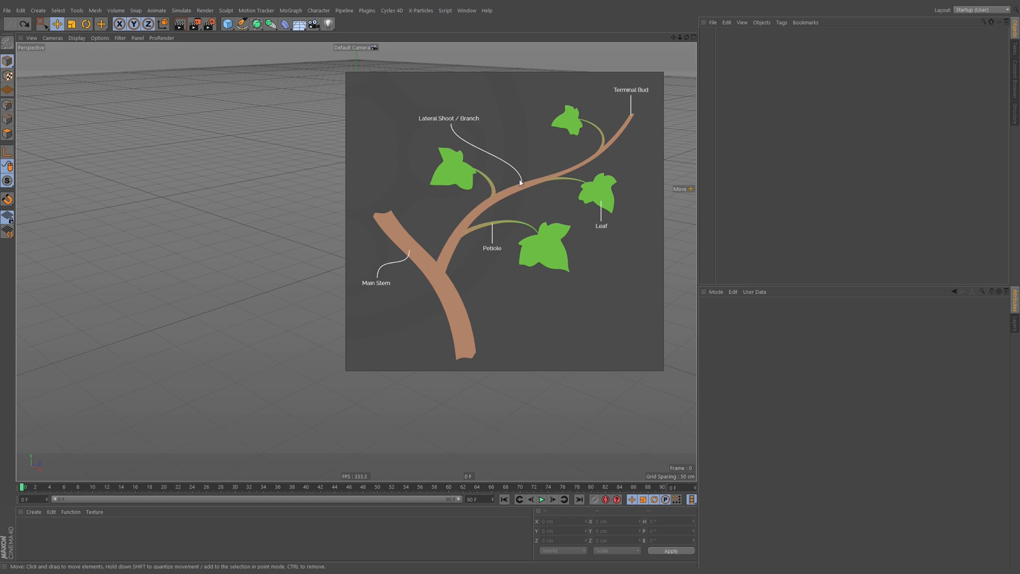
Create an X-Particles system and rename it xpSystem.Ivy.Growth
{"action": "left_click", "coordinate": [420, 10]}
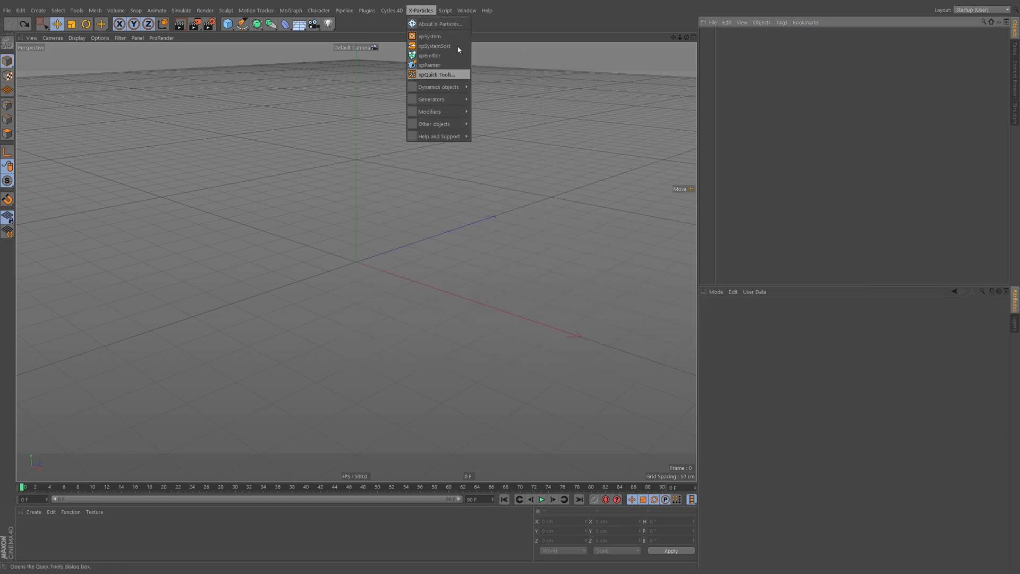
{"action": "left_click", "coordinate": [440, 37]}
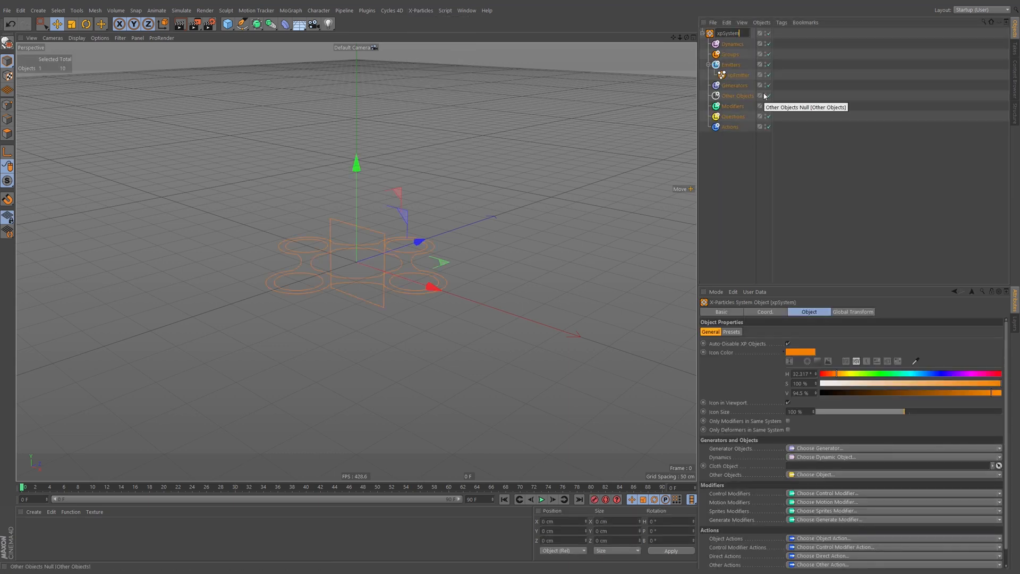
{"action": "type", "text": ".Bran"}
{"action": "key", "text": "BackSpace"}
{"action": "key", "text": "BackSpace"}
{"action": "key", "text": "BackSpace"}
{"action": "key", "text": "BackSpace"}
{"action": "key", "text": "BackSpace"}
{"action": "key", "text": "BackSpace"}
{"action": "type", "text": "Mvy.Growth"}
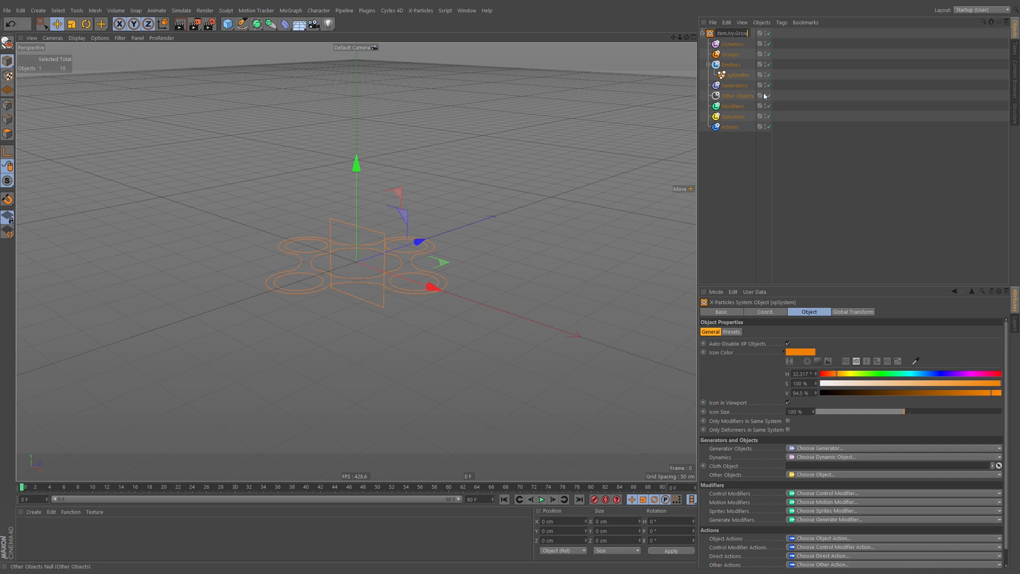
{"action": "key", "text": "Return"}
Set the particle system's icon color to green with hue 102°, saturation 74% and value 81%
{"action": "mouse_move", "coordinate": [867, 377]}
{"action": "left_mouse_down"}
{"action": "mouse_move", "coordinate": [895, 377]}
{"action": "mouse_move", "coordinate": [872, 375]}
{"action": "left_mouse_up"}
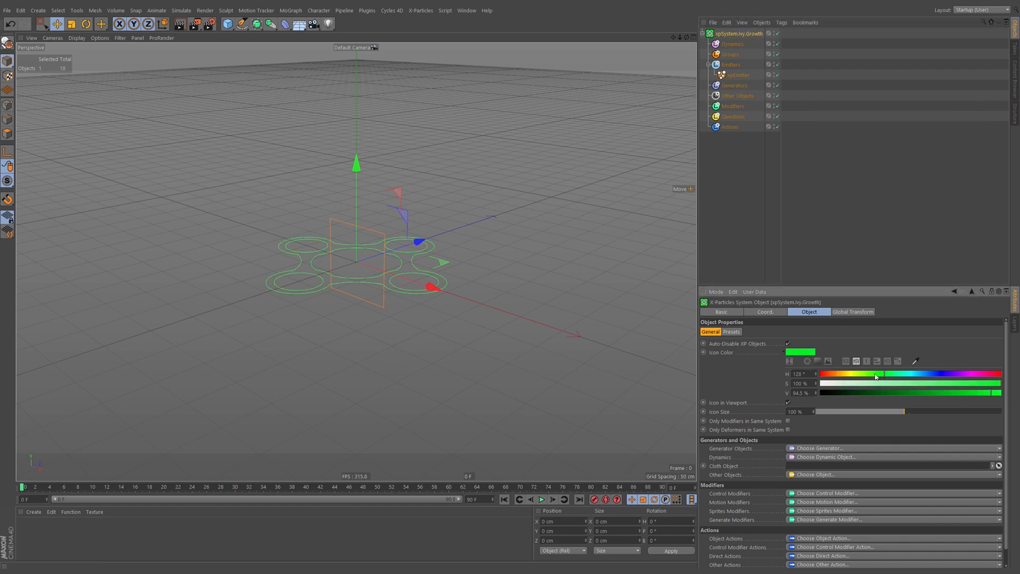
{"action": "left_click", "coordinate": [948, 393]}
{"action": "left_click", "coordinate": [967, 393]}
{"action": "left_click_drag", "start_coordinate": [952, 383], "coordinate": [954, 383]}
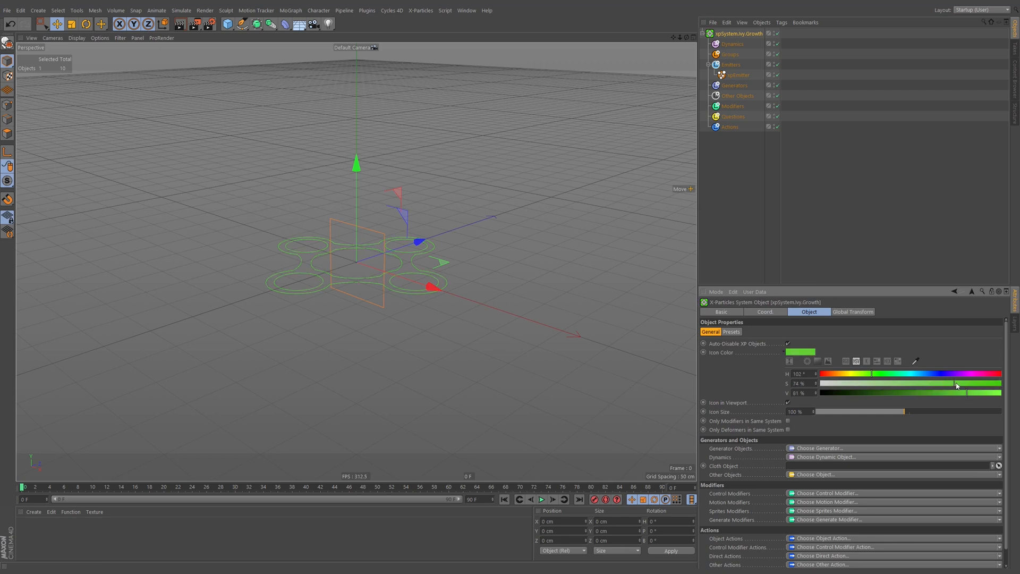
Add an xpBranch generate modifier to the Modifiers folder and play the simulation to preview its effect on the particles
{"action": "left_click", "coordinate": [738, 75]}
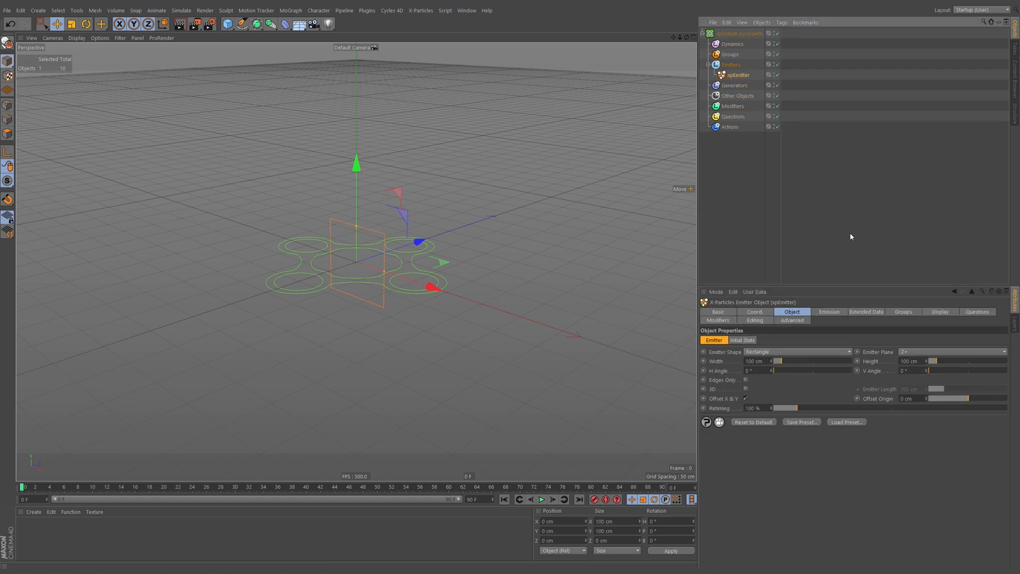
{"action": "left_click", "coordinate": [732, 106]}
{"action": "left_click", "coordinate": [798, 376]}
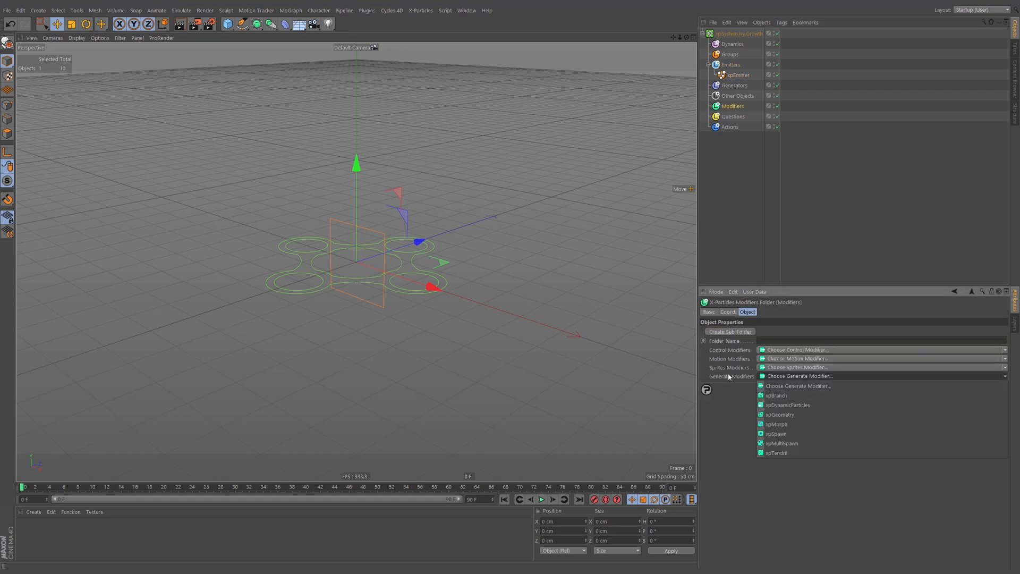
{"action": "left_click", "coordinate": [776, 396]}
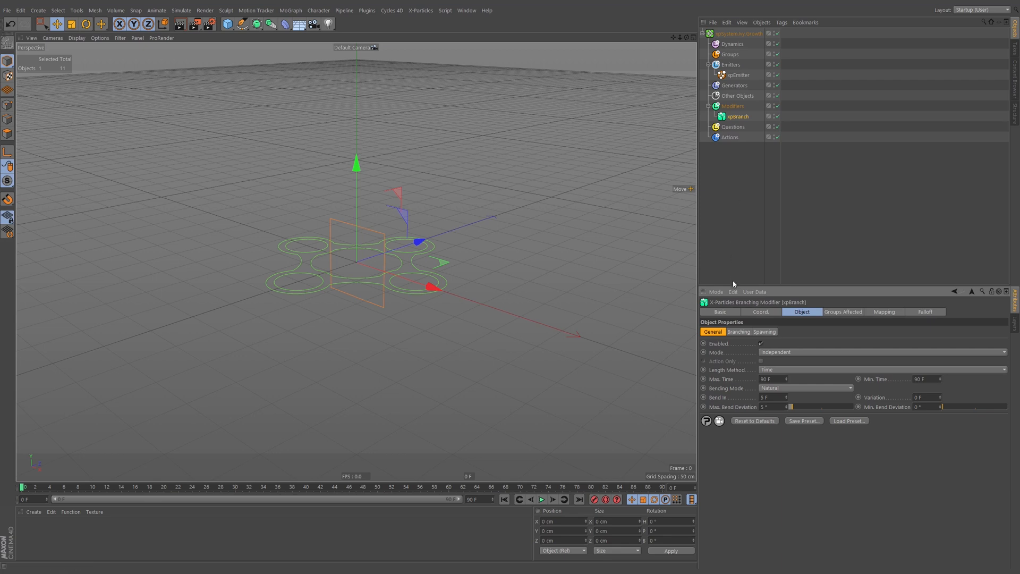
{"action": "left_click", "coordinate": [541, 499]}
{"action": "middle_click_drag", "start_coordinate": [535, 250], "coordinate": [496, 254], "text": "alt"}
{"action": "left_click_drag", "start_coordinate": [527, 257], "coordinate": [476, 266], "text": "alt"}
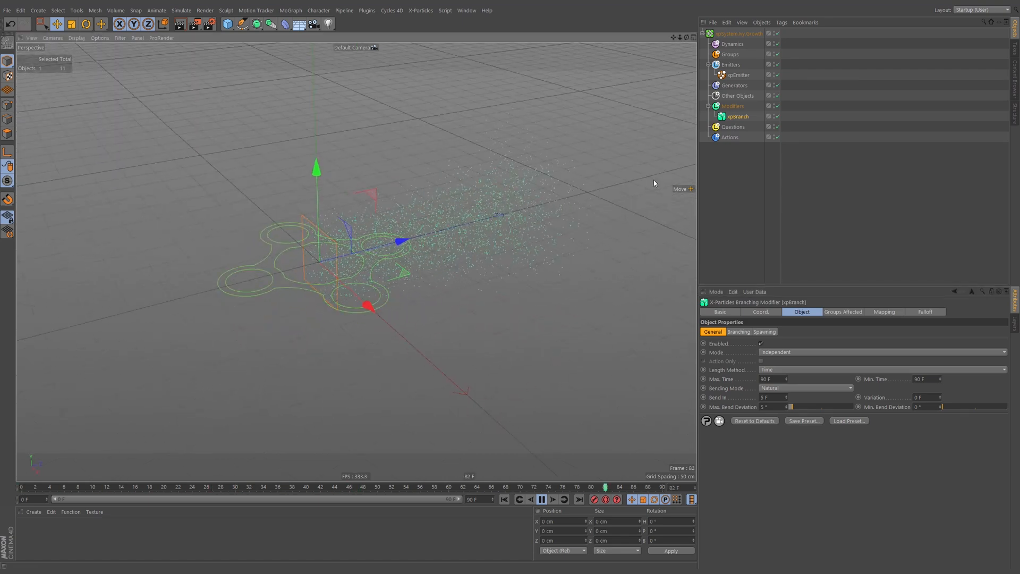
{"action": "left_click", "coordinate": [540, 499]}
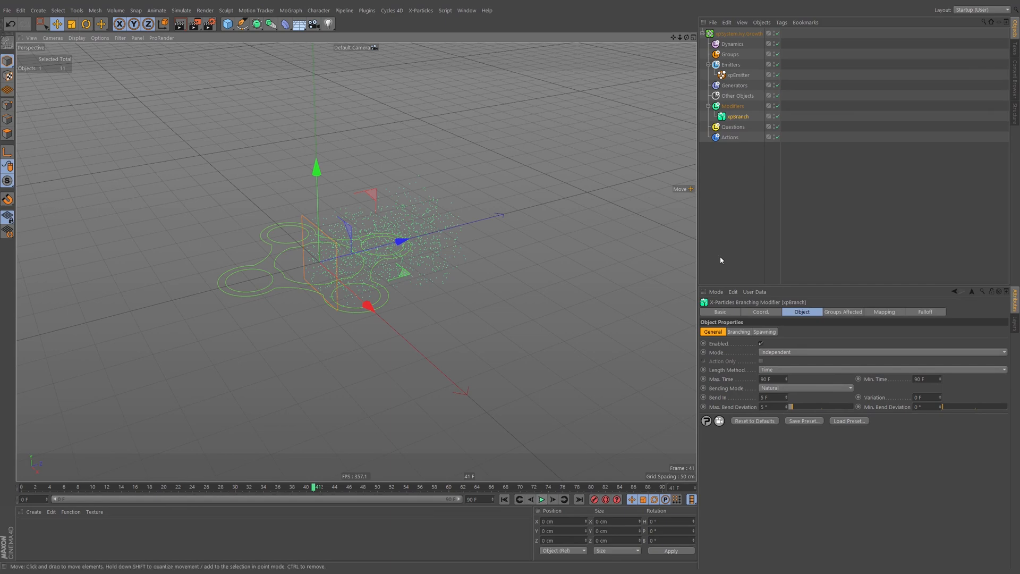
Set the emitter's shape to Defined Emission with a count of 1 and initial direction Y+ Axis, and replay the simulation
{"action": "left_click", "coordinate": [738, 74]}
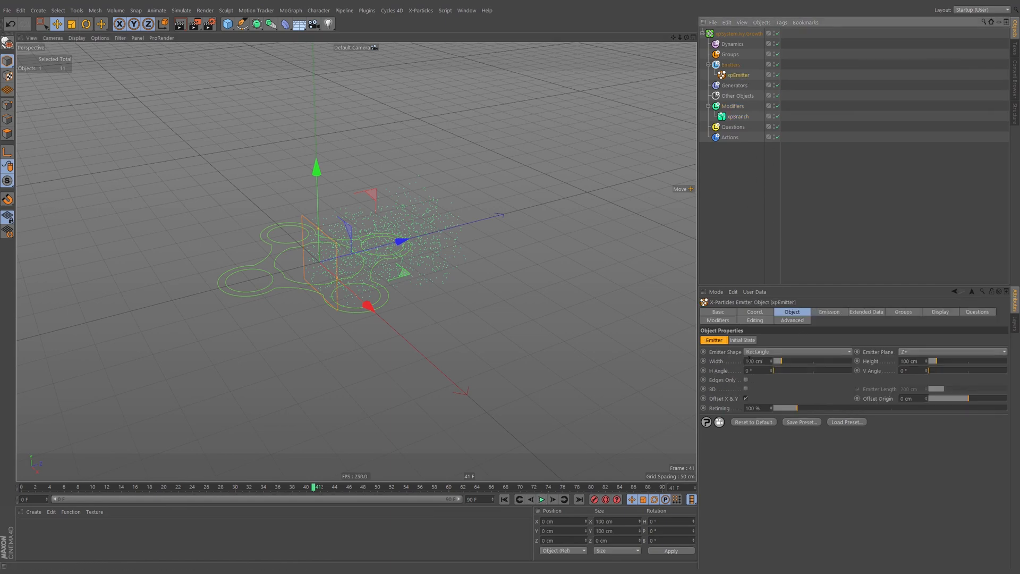
{"action": "left_click", "coordinate": [773, 352]}
{"action": "left_click", "coordinate": [764, 443]}
{"action": "middle_click_drag", "start_coordinate": [348, 265], "coordinate": [429, 270], "text": "alt"}
{"action": "left_click_drag", "start_coordinate": [429, 271], "coordinate": [472, 290], "text": "alt"}
{"action": "double_click", "coordinate": [753, 390]}
{"action": "type", "text": "1"}
{"action": "key", "text": "Return"}
{"action": "left_click", "coordinate": [777, 399]}
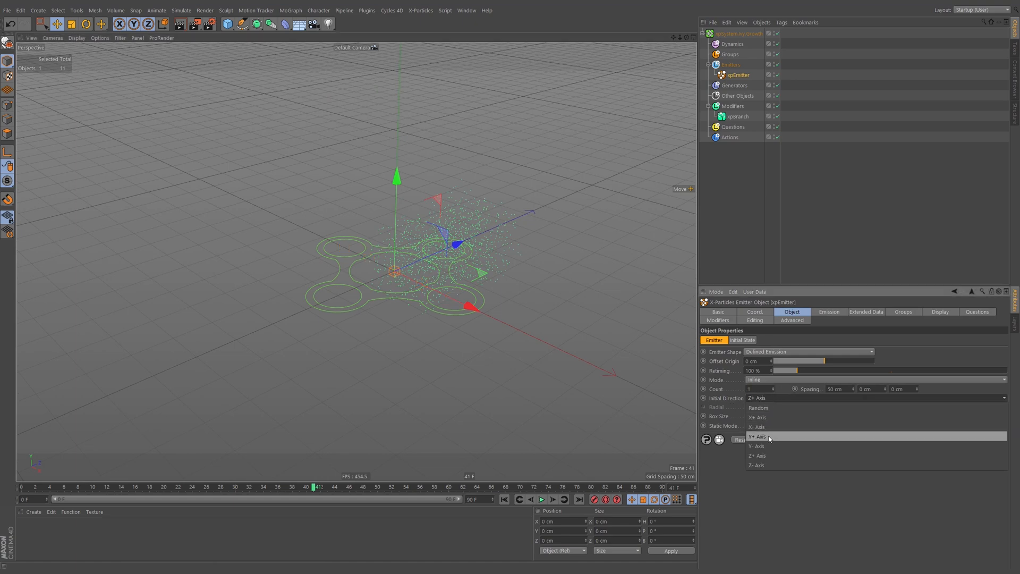
{"action": "left_click", "coordinate": [769, 437]}
{"action": "left_click", "coordinate": [502, 499]}
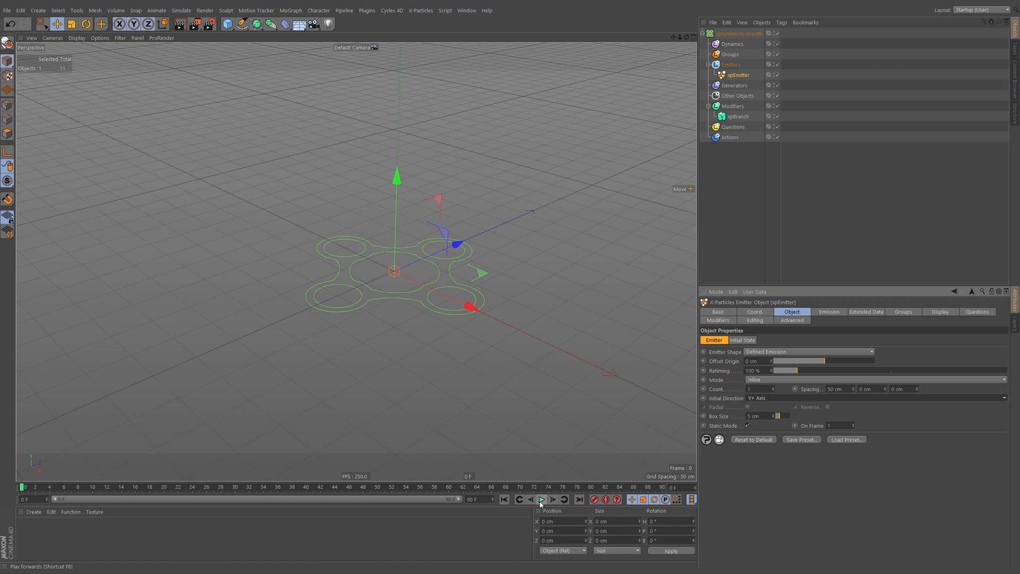
{"action": "left_click", "coordinate": [541, 499]}
{"action": "left_click", "coordinate": [541, 500]}
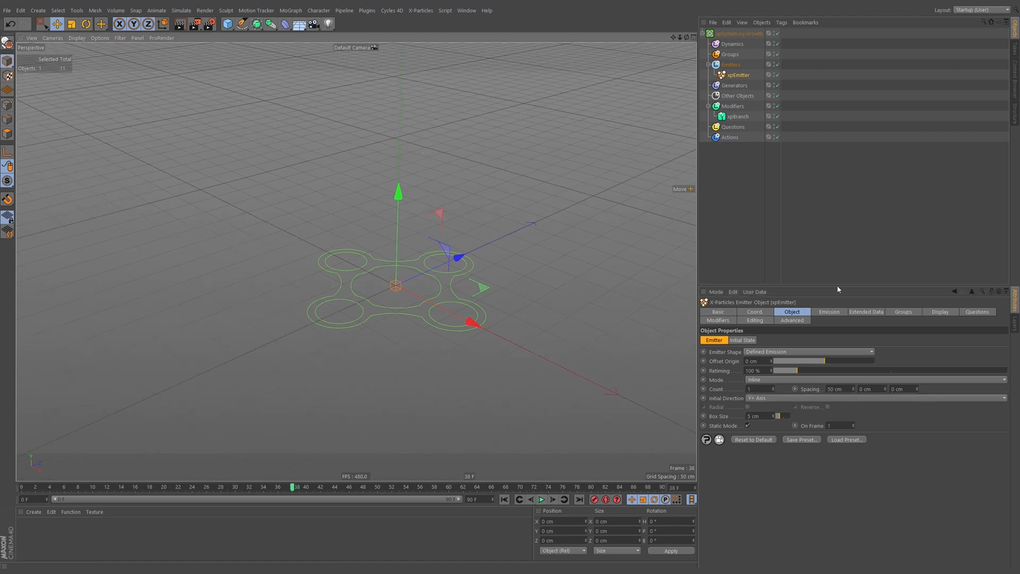
Set the emitter's particle editor display to Arrow and play the simulation
{"action": "left_click", "coordinate": [936, 312]}
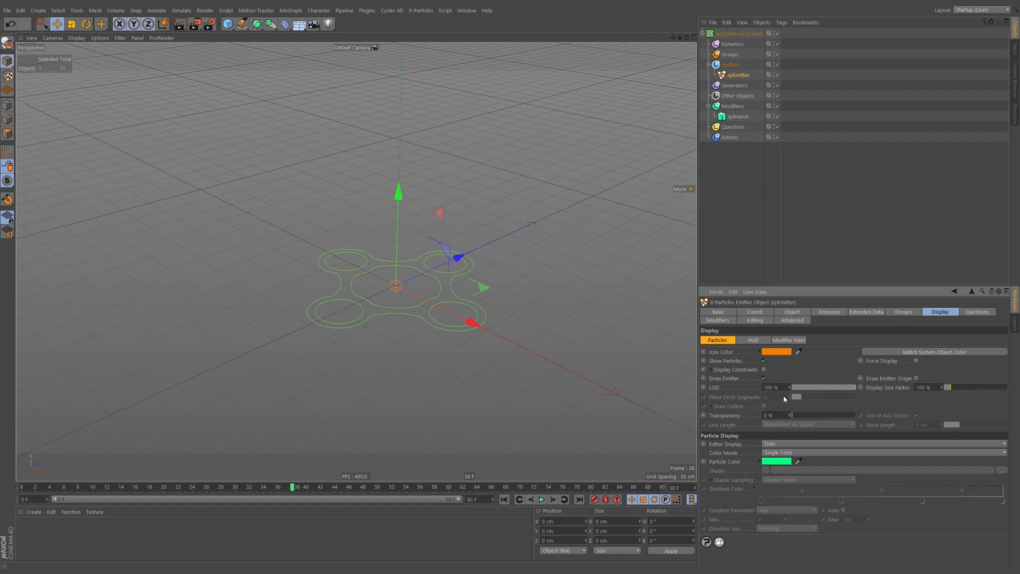
{"action": "left_click", "coordinate": [785, 453]}
{"action": "left_click", "coordinate": [784, 444]}
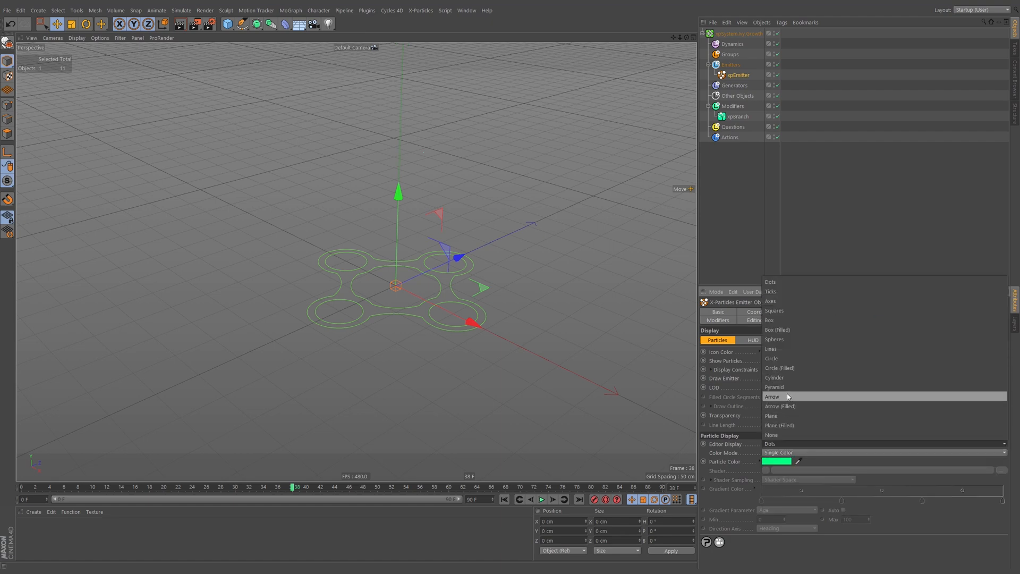
{"action": "left_click", "coordinate": [789, 396]}
{"action": "key", "text": "F8"}
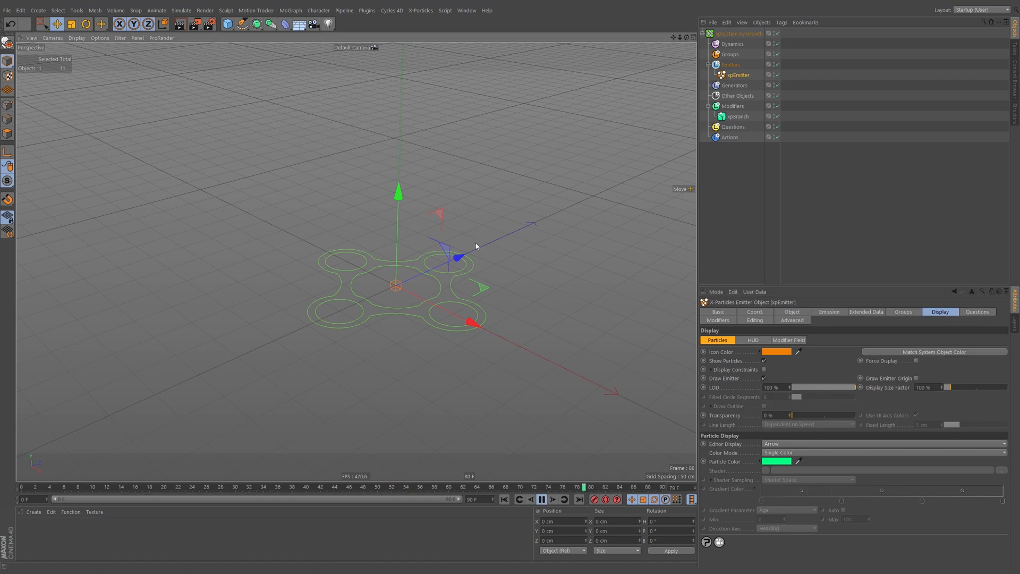
{"action": "middle_click_drag", "start_coordinate": [433, 284], "coordinate": [404, 334], "text": "alt"}
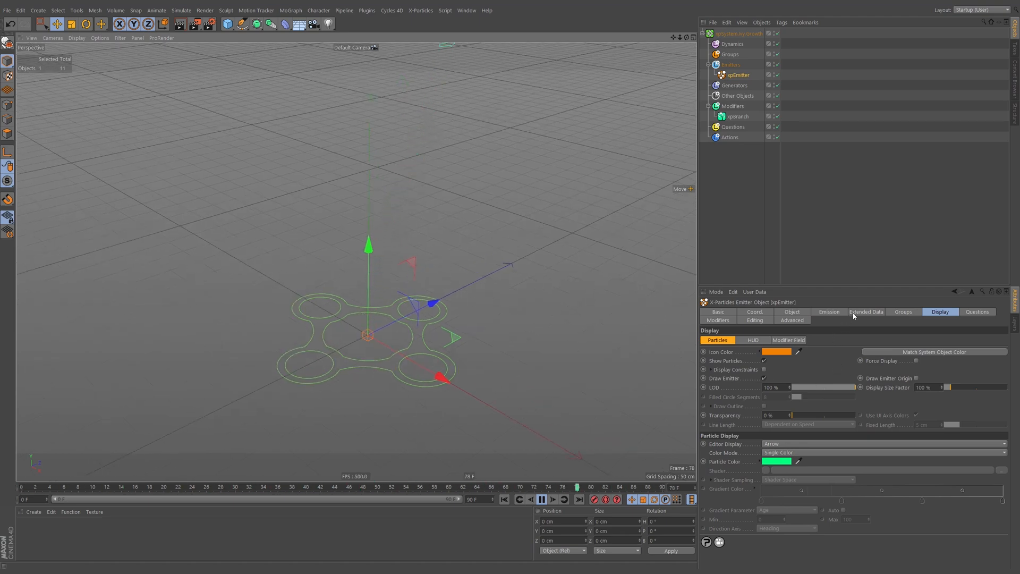
Enable particle rotation on the emitter with the rotation mode Tangential, and stop the playback
{"action": "left_click", "coordinate": [866, 312]}
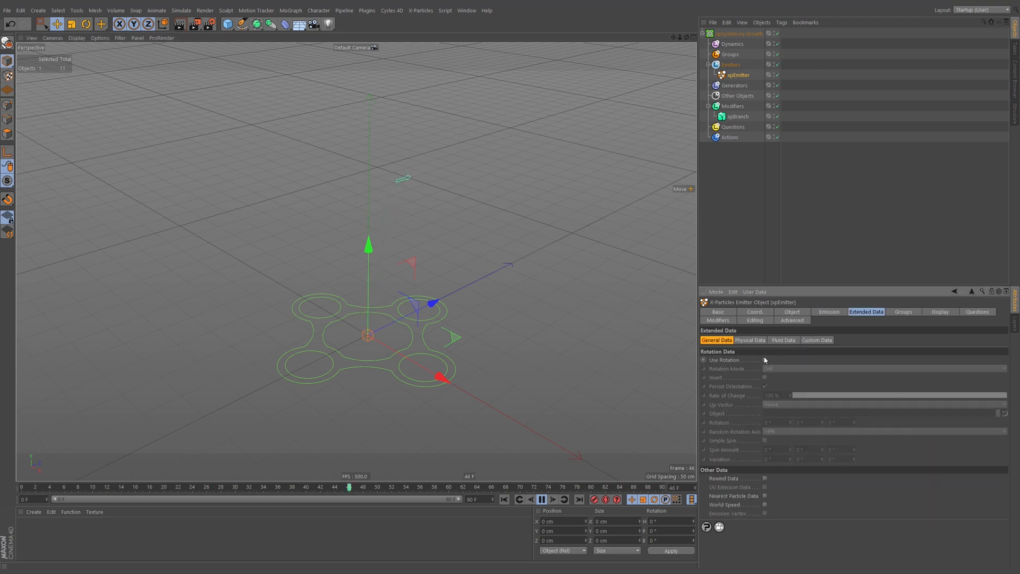
{"action": "left_click", "coordinate": [765, 359]}
{"action": "left_click", "coordinate": [778, 368]}
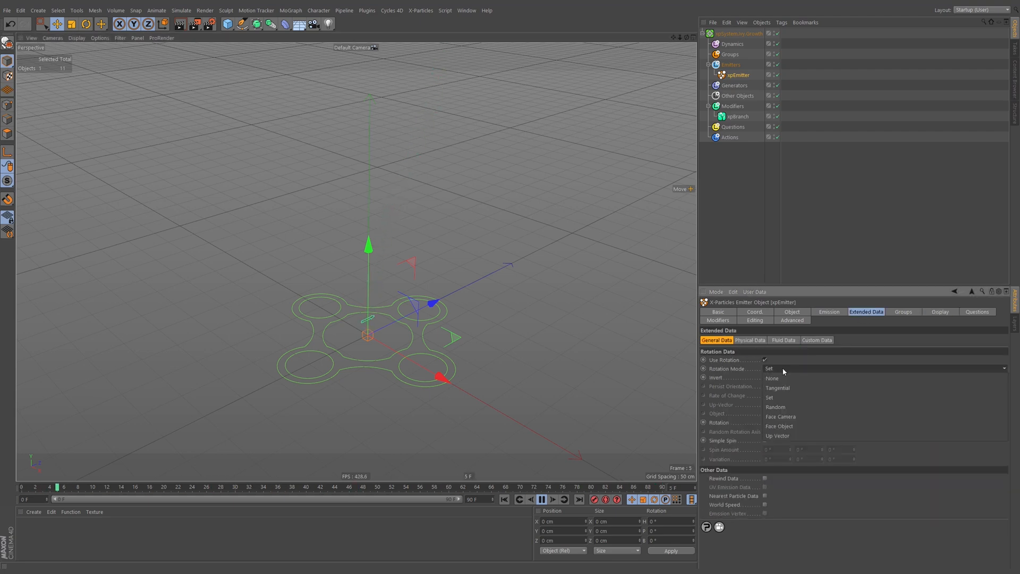
{"action": "left_click", "coordinate": [778, 387]}
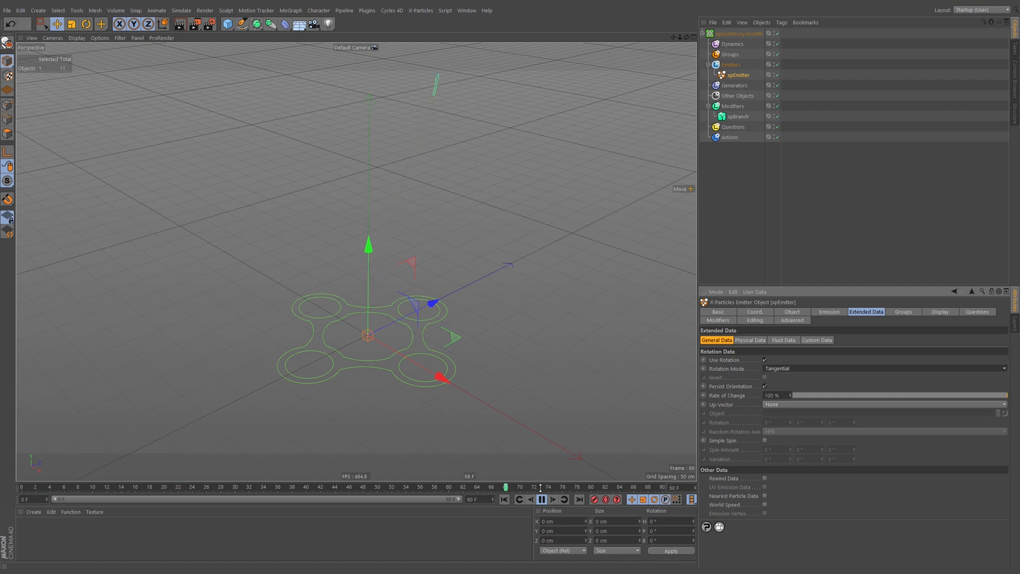
{"action": "left_click", "coordinate": [541, 499]}
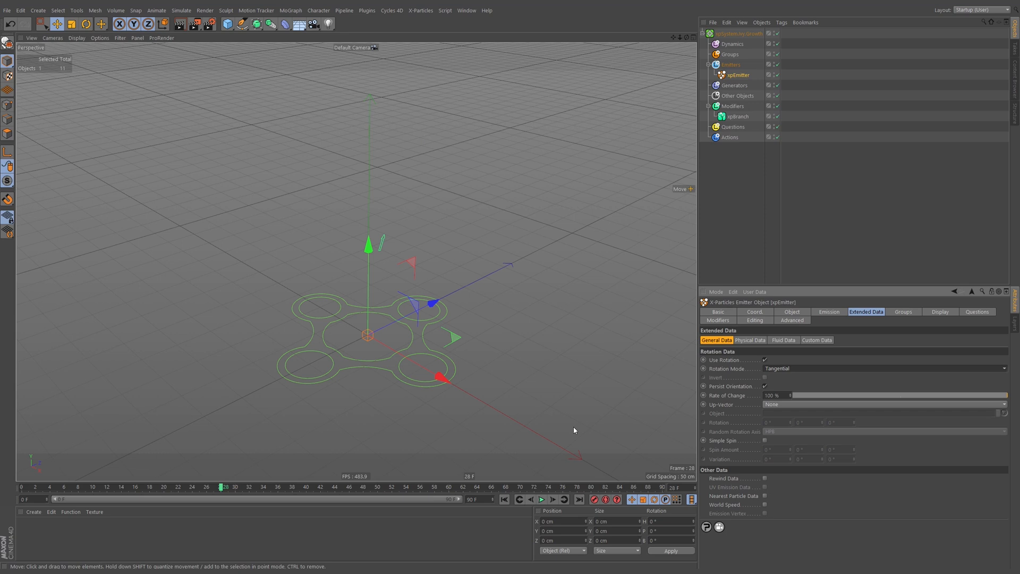
Add an xpTrail generator for xpEmitter inside the system's Generators folder
{"action": "left_click", "coordinate": [735, 117]}
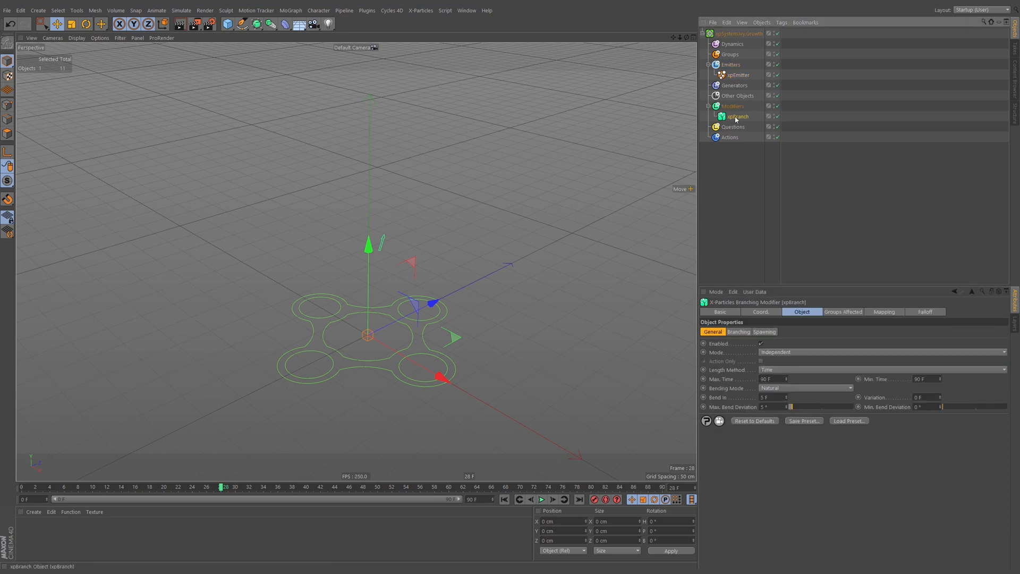
{"action": "left_click", "coordinate": [739, 75]}
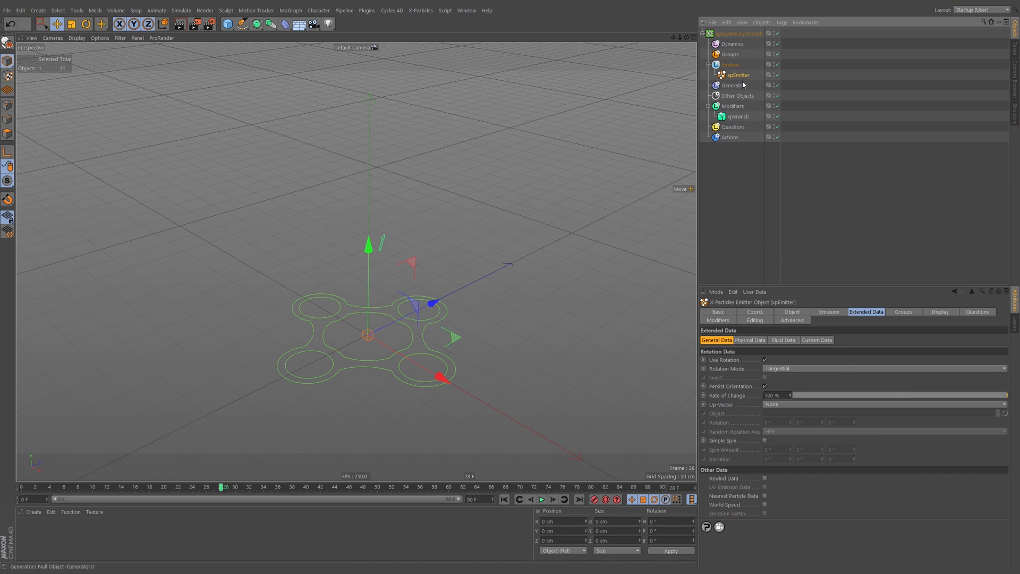
{"action": "left_click", "coordinate": [420, 10]}
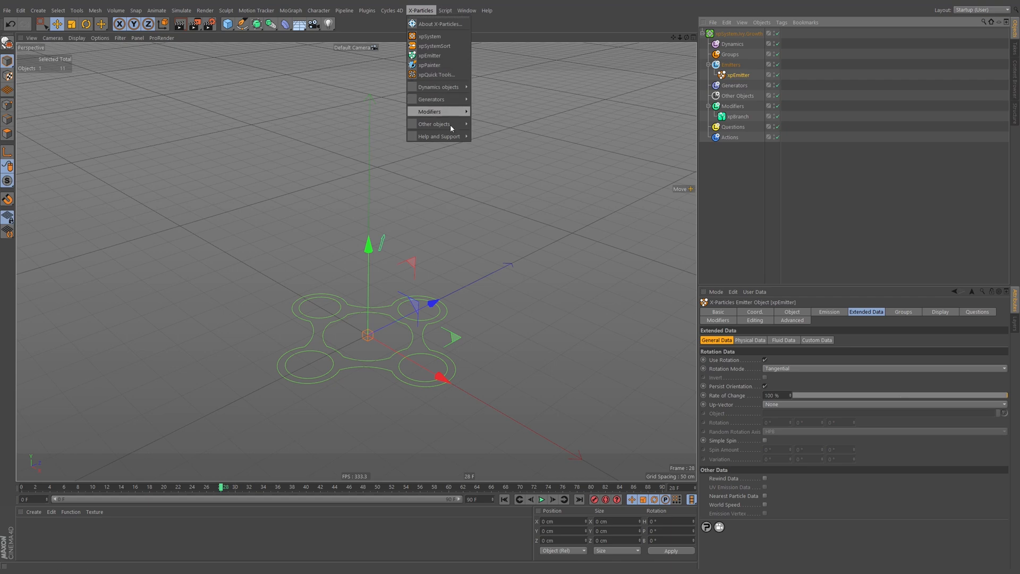
{"action": "mouse_move", "coordinate": [457, 104]}
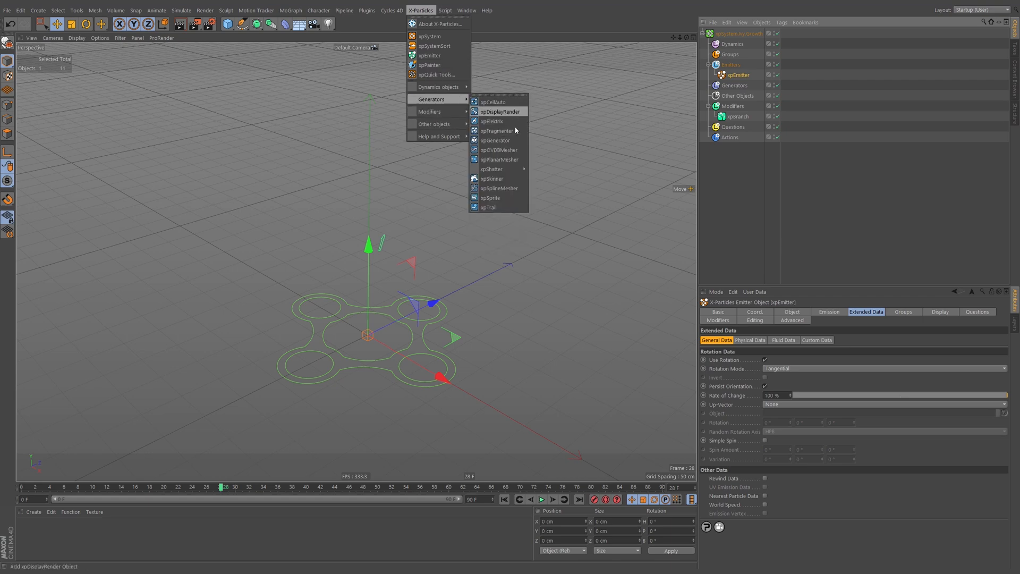
{"action": "left_click", "coordinate": [489, 207]}
{"action": "left_click_drag", "start_coordinate": [735, 85], "coordinate": [734, 97]}
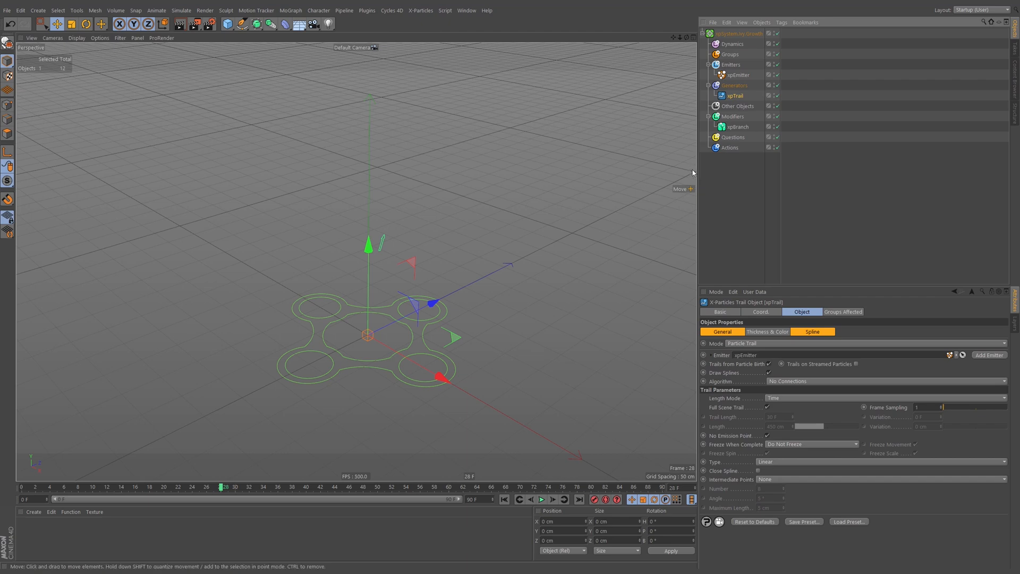
Play the simulation with nothing selected and examine the trail drawn behind the particle
{"action": "left_click", "coordinate": [541, 500]}
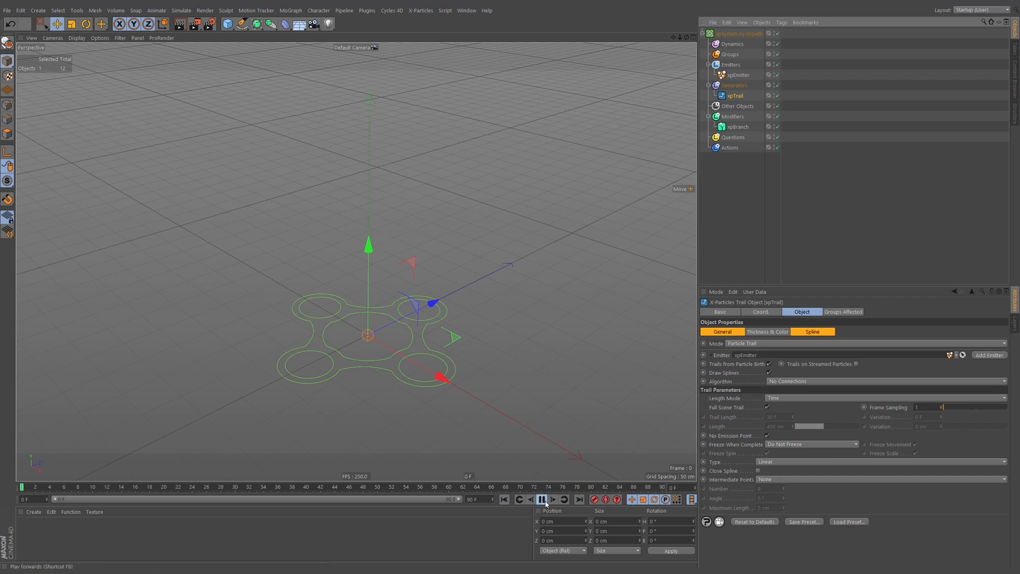
{"action": "left_click", "coordinate": [799, 208]}
{"action": "left_click_drag", "start_coordinate": [426, 320], "coordinate": [401, 312], "text": "alt"}
{"action": "right_click_drag", "start_coordinate": [402, 312], "coordinate": [374, 327], "text": "alt"}
{"action": "middle_click_drag", "start_coordinate": [374, 327], "coordinate": [368, 373], "text": "alt"}
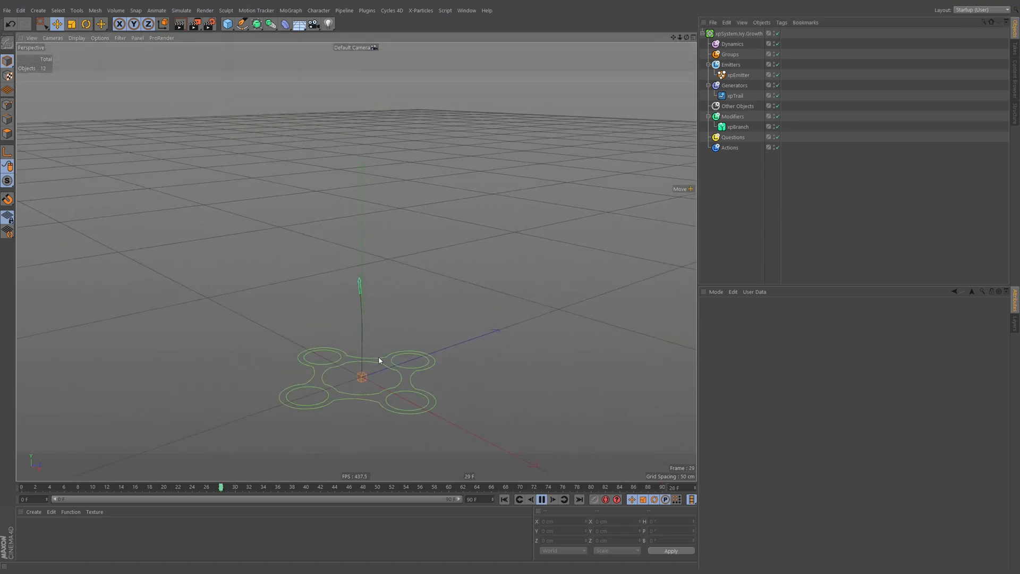
{"action": "left_click", "coordinate": [540, 504]}
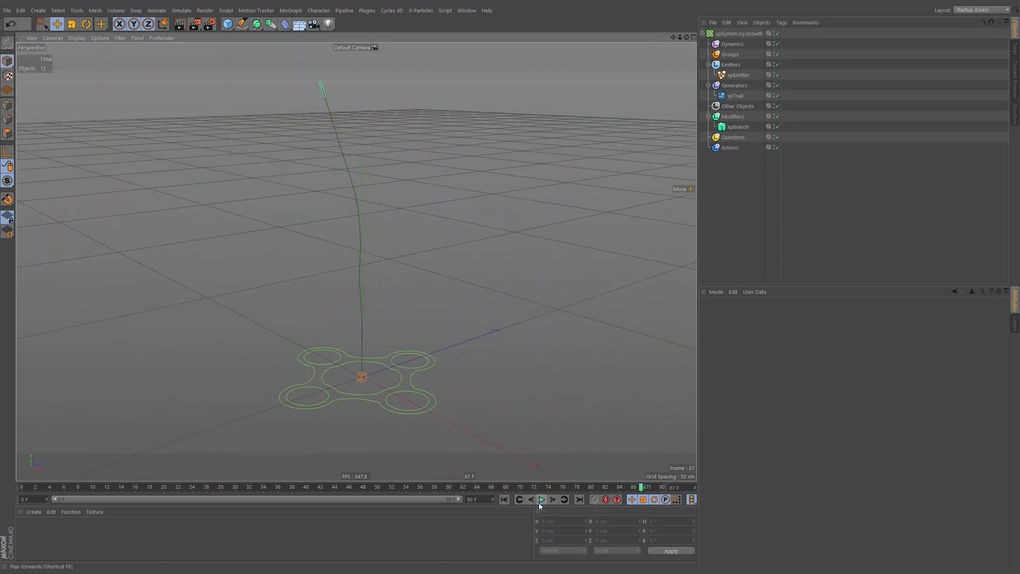
Set the xpBranch modifier's Max. Time to 10 F and replay the simulation from the start
{"action": "left_click", "coordinate": [740, 127]}
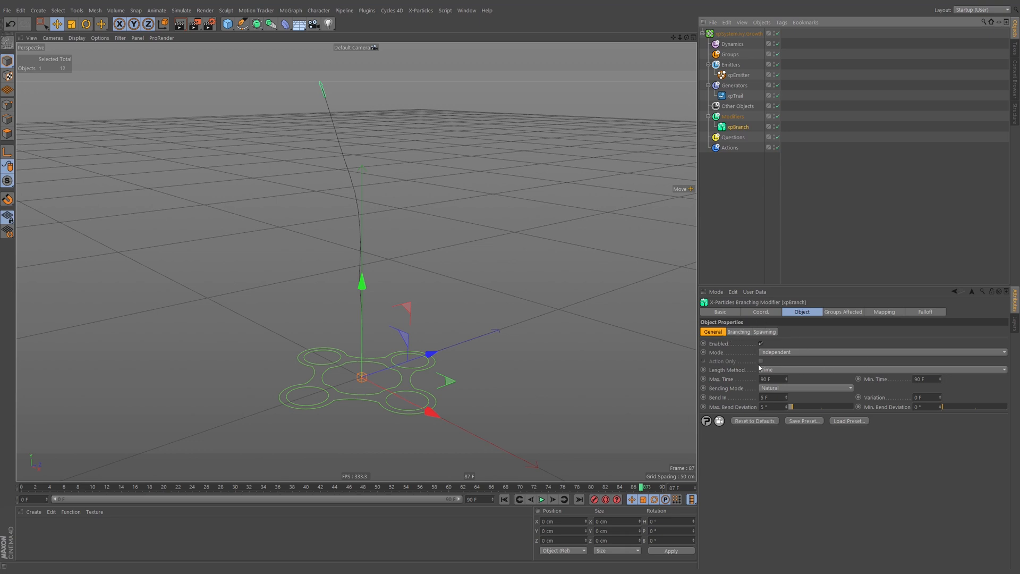
{"action": "left_click_drag", "start_coordinate": [771, 378], "coordinate": [709, 405]}
{"action": "type", "text": "10"}
{"action": "key", "text": "Return"}
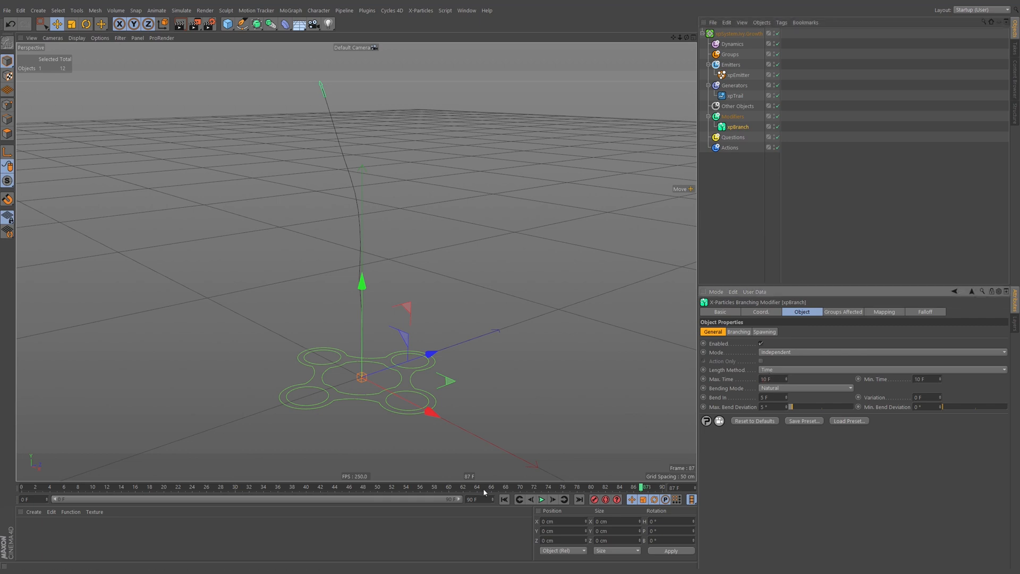
{"action": "left_click", "coordinate": [504, 499]}
{"action": "left_click", "coordinate": [542, 500]}
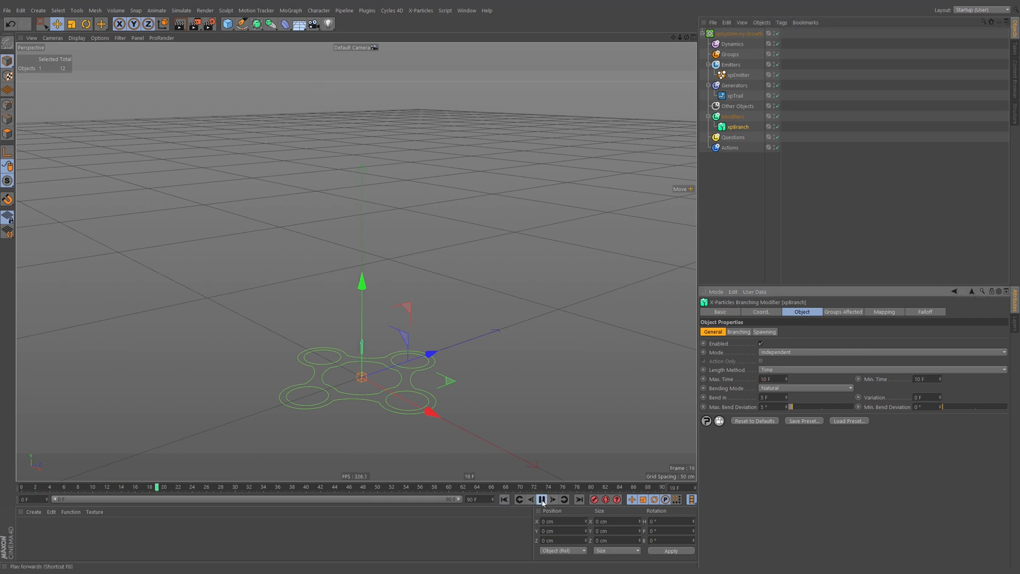
Set the xpBranch modifier's Max. Time to 30 F
{"action": "double_click", "coordinate": [766, 378]}
{"action": "type", "text": "30"}
{"action": "key", "text": "Return"}
Set the xpBranch modifier's Max. Time to 60 F and restart the simulation to examine the branch growth
{"action": "double_click", "coordinate": [765, 380]}
{"action": "type", "text": "6"}
{"action": "type", "text": "0"}
{"action": "key", "text": "Return"}
{"action": "left_click", "coordinate": [504, 499]}
{"action": "mouse_move", "coordinate": [368, 366]}
{"action": "left_mouse_down", "text": "alt"}
{"action": "mouse_move", "coordinate": [392, 368]}
{"action": "mouse_move", "coordinate": [366, 364]}
{"action": "left_mouse_up", "text": "alt"}
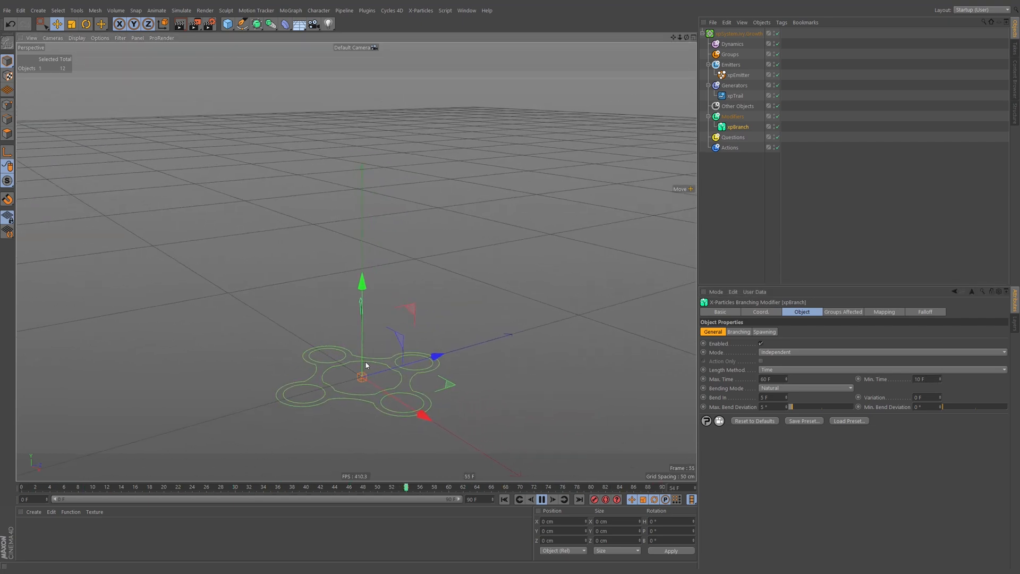
{"action": "middle_click_drag", "start_coordinate": [366, 361], "coordinate": [364, 356], "text": "alt"}
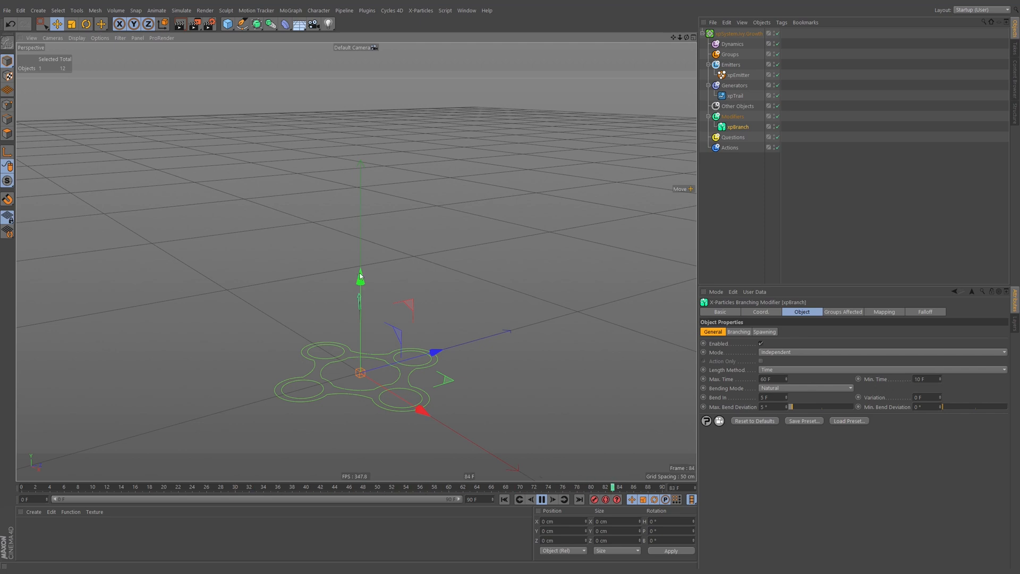
Change the xpBranch modifier's Length Method to Distance Units
{"action": "left_click_drag", "start_coordinate": [773, 380], "coordinate": [751, 402]}
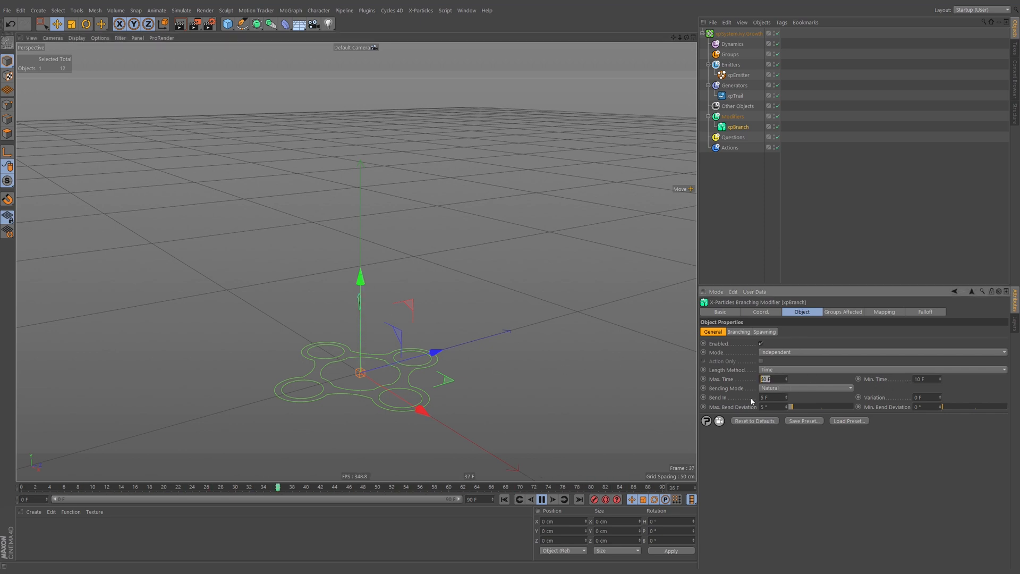
{"action": "left_click", "coordinate": [778, 370]}
{"action": "left_click", "coordinate": [777, 379]}
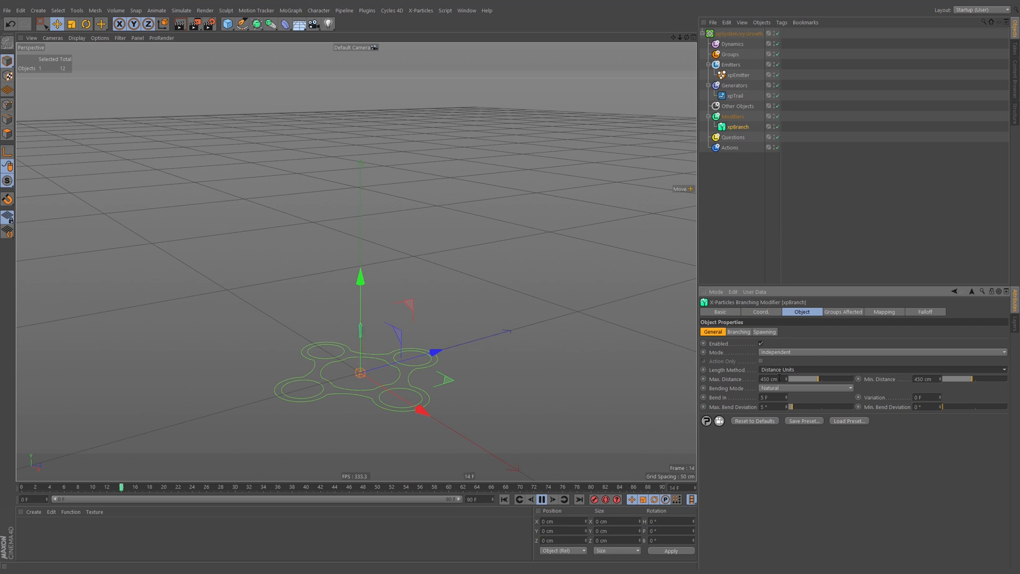
Set the xpBranch modifier's Max. Distance to 200 cm and Min. Distance to 20 cm, and restart the simulation
{"action": "middle_click_drag", "start_coordinate": [401, 305], "coordinate": [365, 306], "text": "alt"}
{"action": "right_click_drag", "start_coordinate": [365, 306], "coordinate": [376, 332], "text": "alt"}
{"action": "left_click", "coordinate": [783, 378]}
{"action": "type", "text": "20"}
{"action": "key", "text": "Return"}
{"action": "left_click_drag", "start_coordinate": [782, 378], "coordinate": [745, 387]}
{"action": "type", "text": "200"}
{"action": "key", "text": "Return"}
{"action": "left_click", "coordinate": [503, 499]}
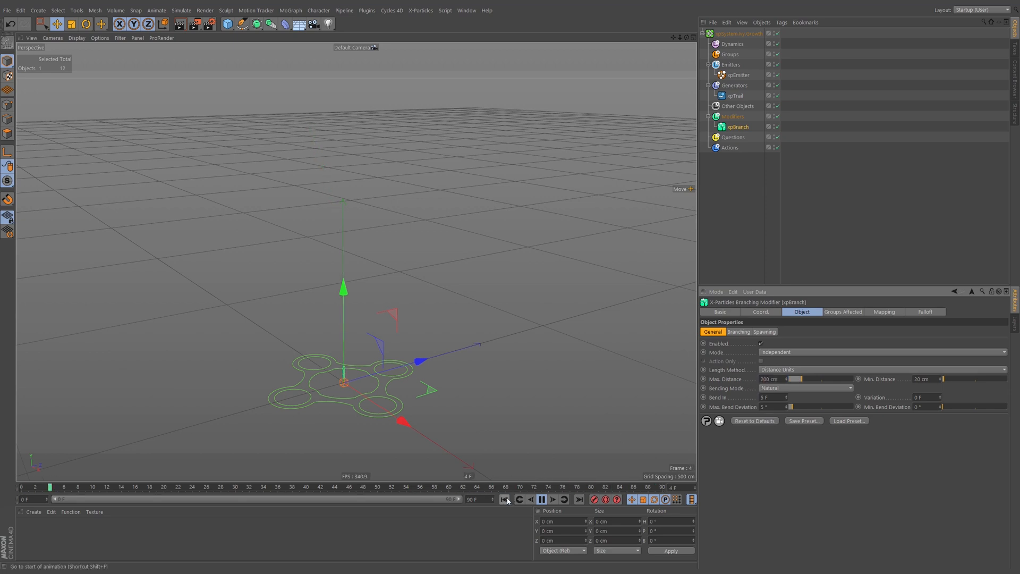
Set the xpBranch modifier's Min. Distance to 200 cm, examine the growing trail and stop playback
{"action": "left_click_drag", "start_coordinate": [930, 378], "coordinate": [910, 387]}
{"action": "type", "text": "200"}
{"action": "key", "text": "Return"}
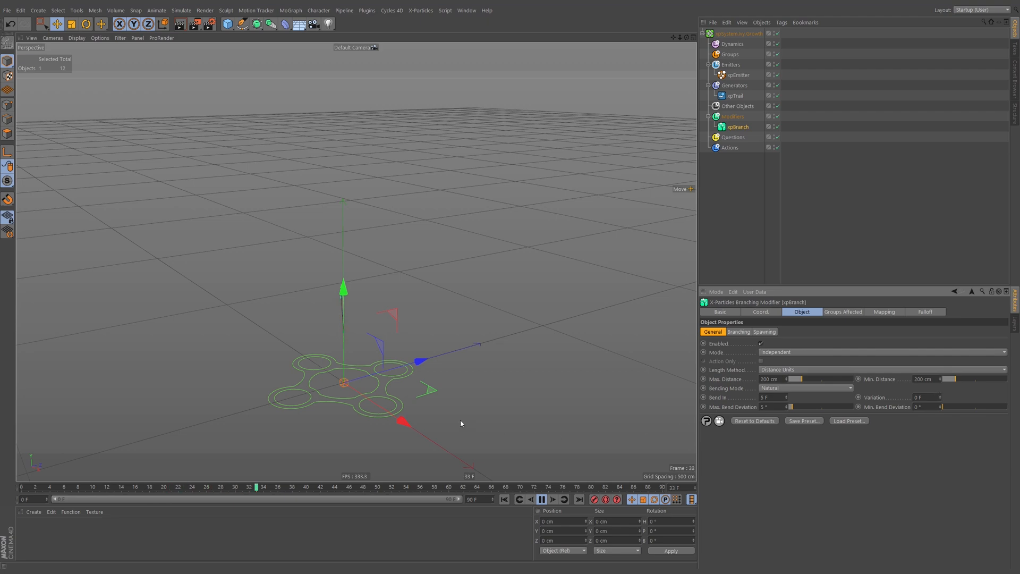
{"action": "right_click_drag", "start_coordinate": [347, 271], "coordinate": [364, 271], "text": "alt"}
{"action": "left_click_drag", "start_coordinate": [356, 262], "coordinate": [351, 257], "text": "alt"}
{"action": "left_click_drag", "start_coordinate": [342, 331], "coordinate": [363, 326], "text": "alt"}
{"action": "middle_click_drag", "start_coordinate": [363, 326], "coordinate": [357, 318], "text": "alt"}
{"action": "left_click", "coordinate": [542, 499]}
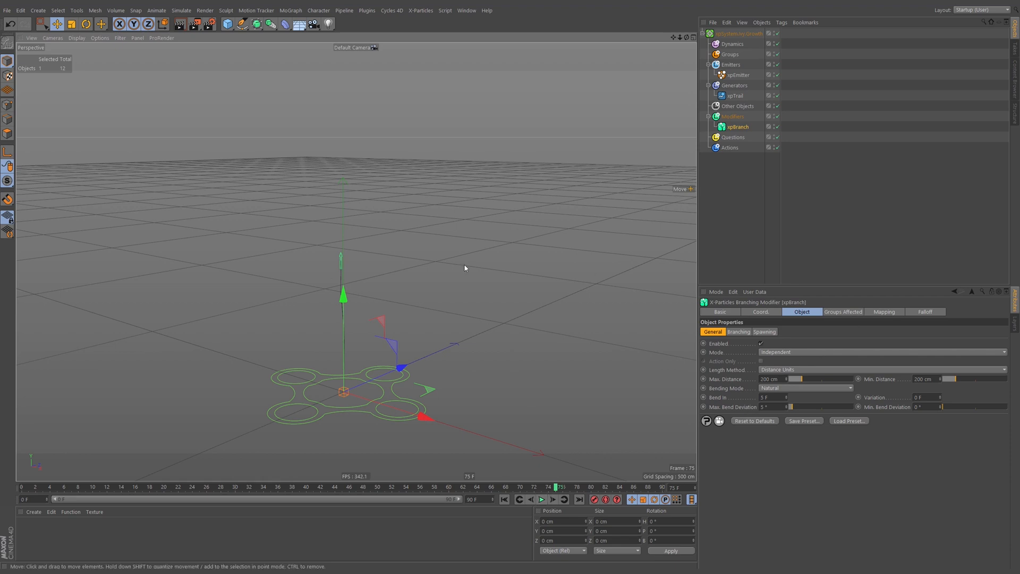
Set the xpBranch modifier's Max. Distance to 600 cm and Min. Distance to 300 cm
{"action": "left_click", "coordinate": [767, 398]}
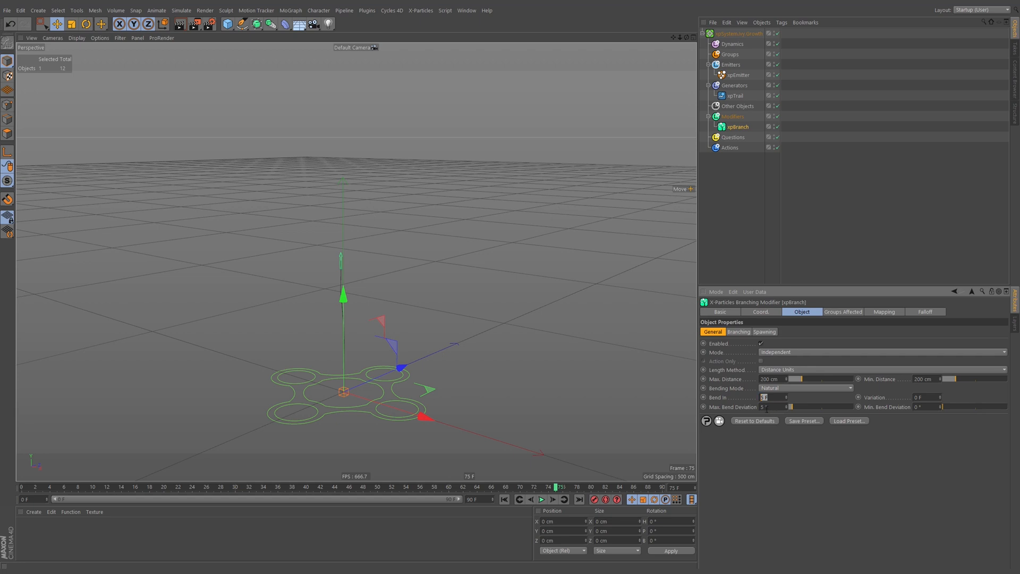
{"action": "left_click", "coordinate": [932, 380]}
{"action": "key", "text": "shift+Tab"}
{"action": "type", "text": "1200"}
{"action": "double_click", "coordinate": [779, 380]}
{"action": "type", "text": "600"}
{"action": "left_click", "coordinate": [933, 377]}
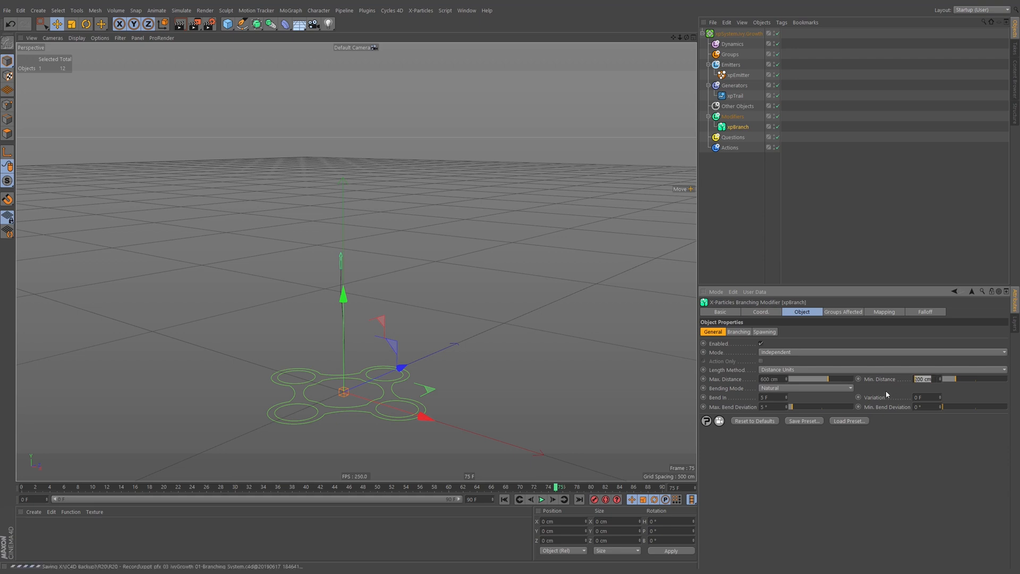
{"action": "type", "text": "300"}
{"action": "key", "text": "Return"}
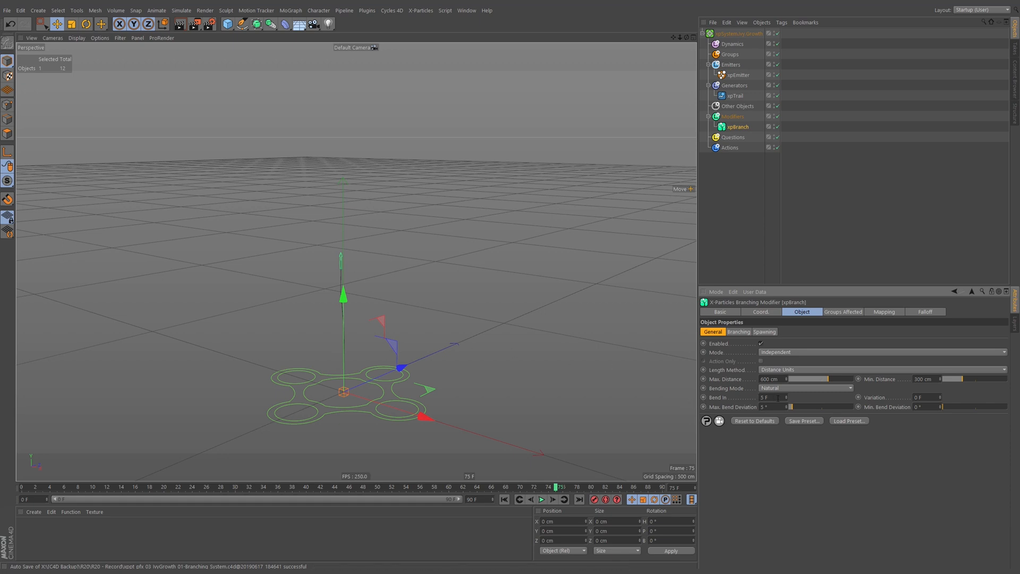
Switch to the Front view and examine the trail's bends with nothing selected and with xpTrail selected
{"action": "right_click_drag", "start_coordinate": [404, 339], "coordinate": [376, 354], "text": "alt"}
{"action": "middle_click_drag", "start_coordinate": [375, 354], "coordinate": [383, 356], "text": "alt"}
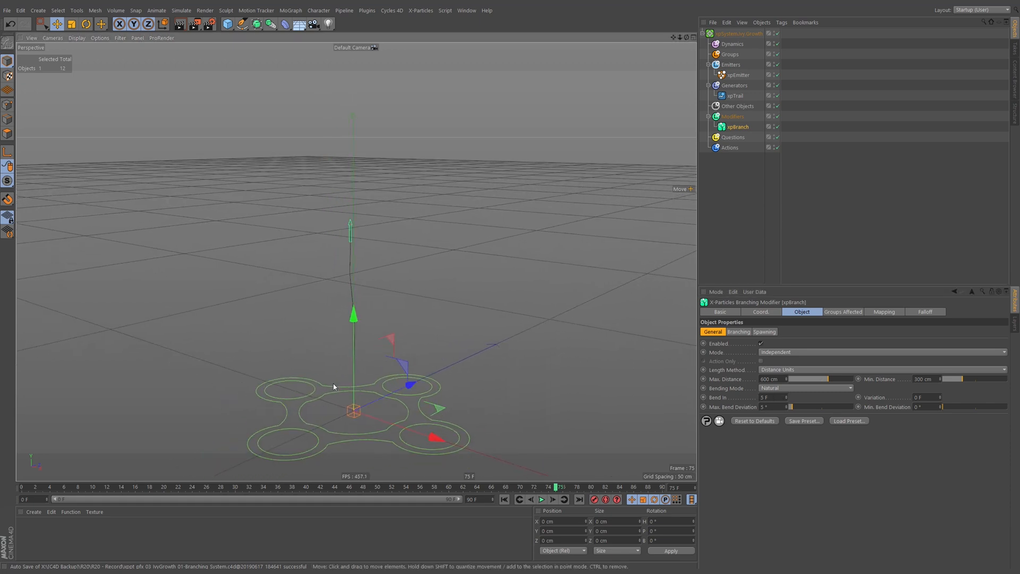
{"action": "middle_click", "coordinate": [542, 421]}
{"action": "middle_click", "coordinate": [535, 402]}
{"action": "middle_click_drag", "start_coordinate": [410, 293], "coordinate": [445, 369], "text": "alt"}
{"action": "right_click_drag", "start_coordinate": [397, 286], "coordinate": [419, 273], "text": "alt"}
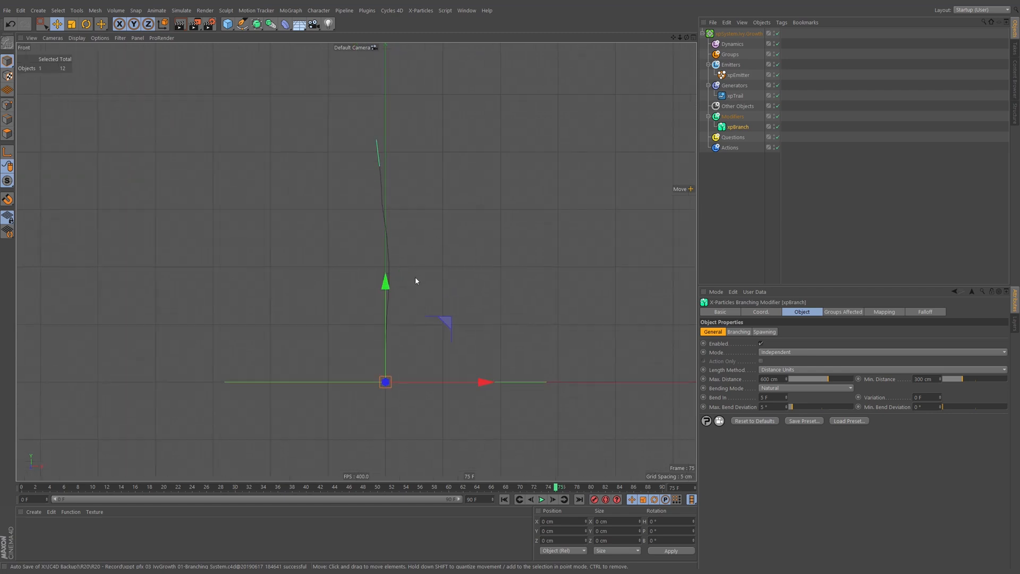
{"action": "left_click", "coordinate": [733, 180]}
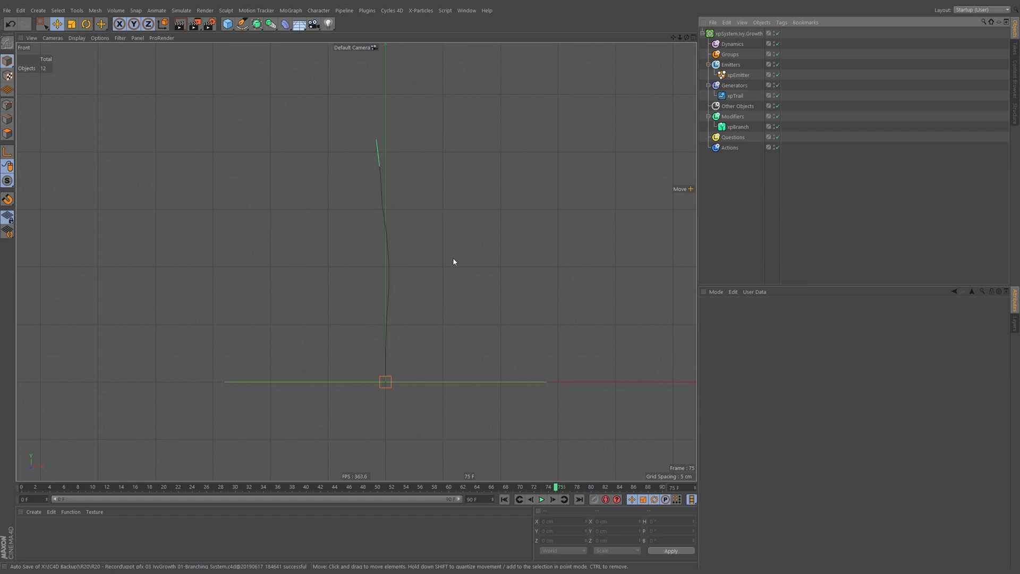
{"action": "left_click", "coordinate": [735, 95]}
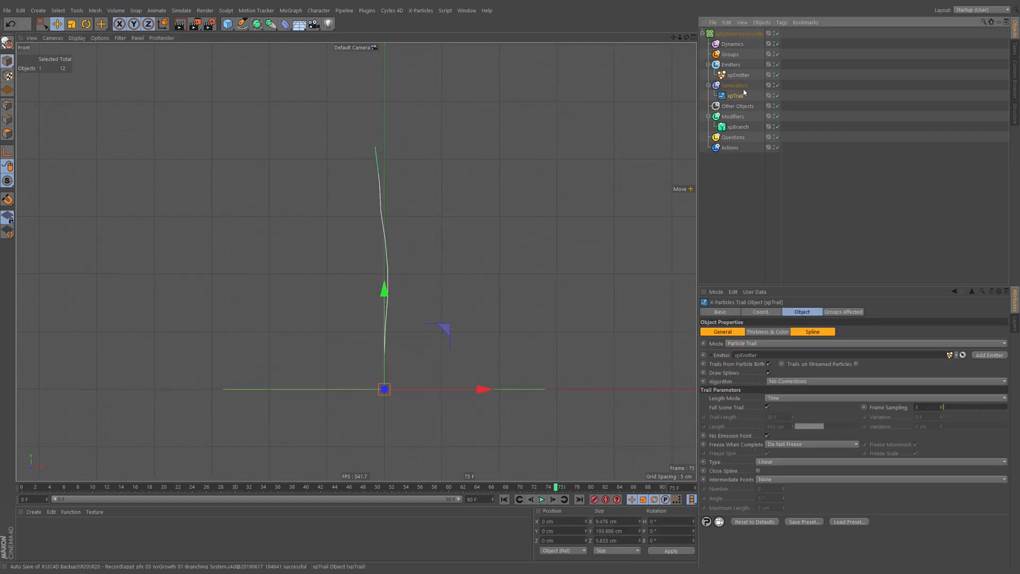
Set the xpBranch modifier's Max. and Min. Bend Deviation to 30° and replay the simulation from the start to examine the bends
{"action": "left_click", "coordinate": [737, 127]}
{"action": "left_click", "coordinate": [773, 396]}
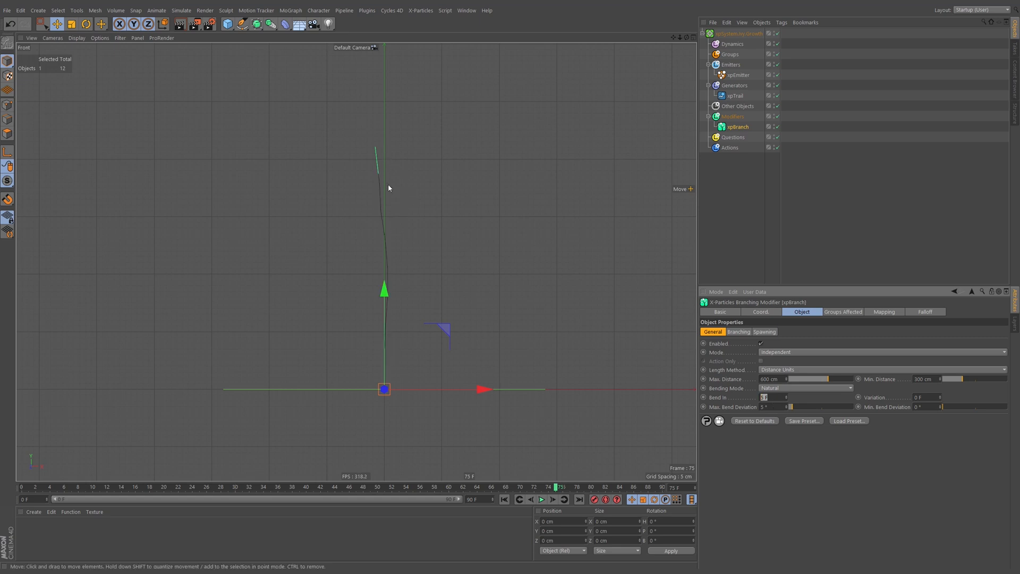
{"action": "key", "text": "Tab"}
{"action": "type", "text": "30"}
{"action": "key", "text": "Return"}
{"action": "left_click", "coordinate": [504, 499]}
{"action": "left_click", "coordinate": [541, 499]}
{"action": "left_click", "coordinate": [541, 500]}
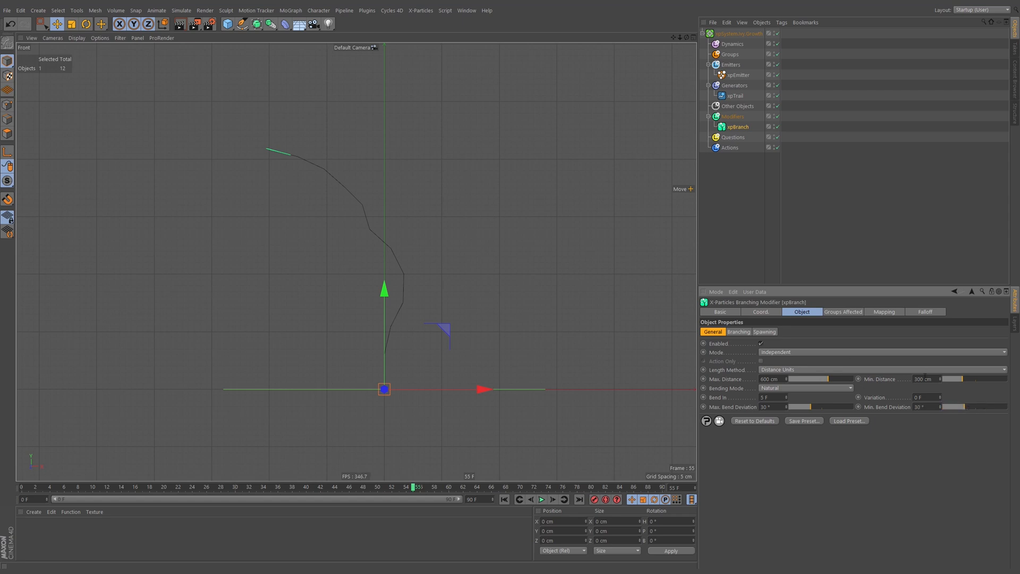
{"action": "left_click", "coordinate": [504, 499]}
{"action": "left_click", "coordinate": [542, 500]}
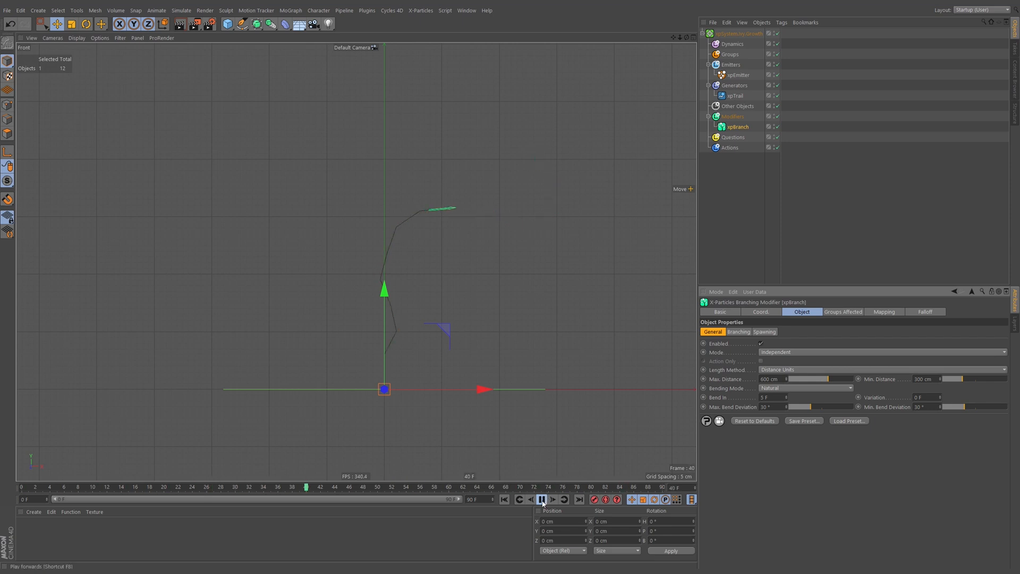
{"action": "left_click", "coordinate": [542, 500]}
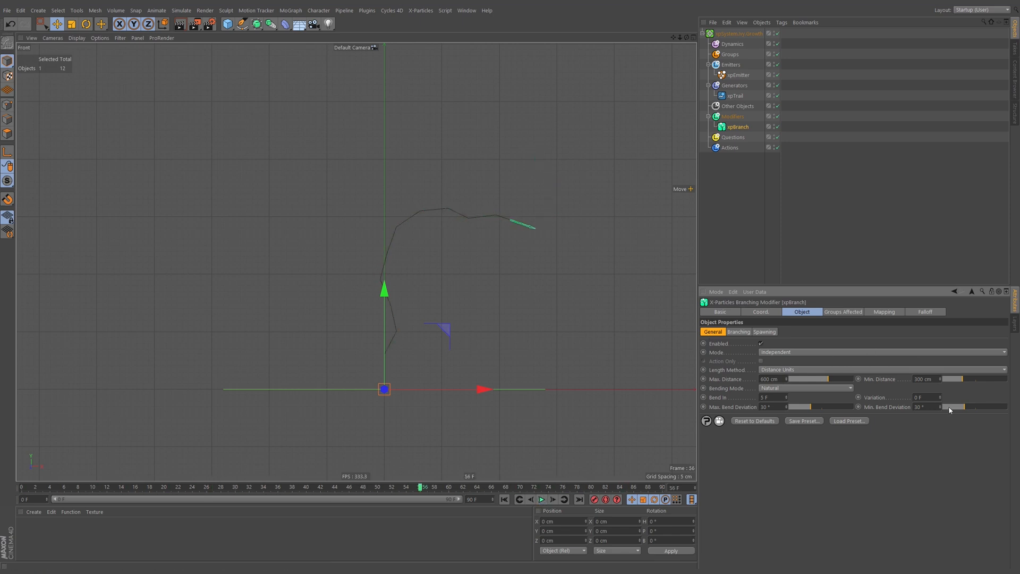
Set the xpBranch modifier's bend Variation to 3 F and Min. Bend Deviation to 0°, and replay the simulation in Front and Perspective views
{"action": "left_click_drag", "start_coordinate": [958, 407], "coordinate": [939, 407]}
{"action": "left_click", "coordinate": [504, 499]}
{"action": "left_click", "coordinate": [541, 499]}
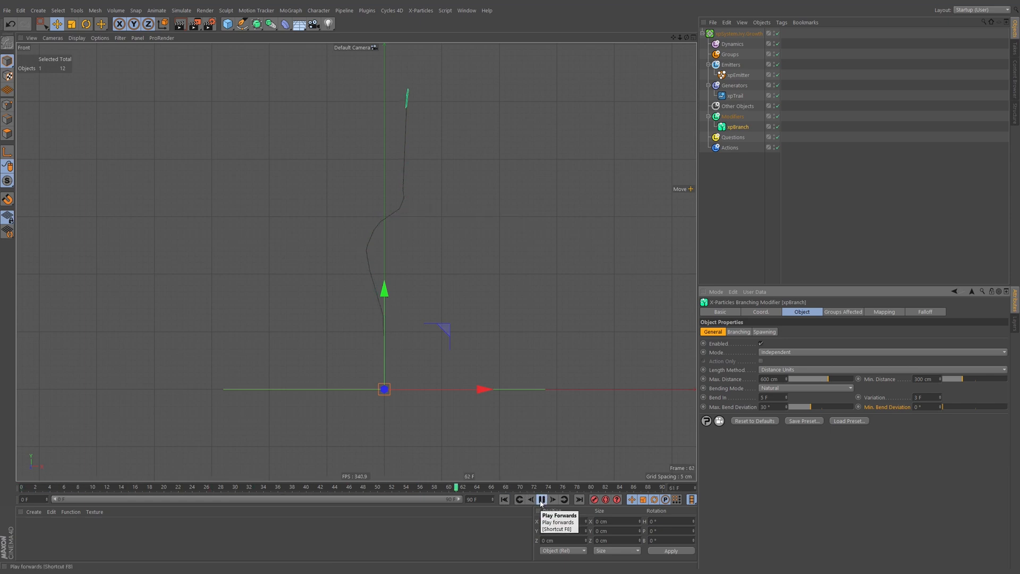
{"action": "scroll", "coordinate": [489, 340], "scroll_direction": "down", "scroll_amount": 1}
{"action": "key", "text": "F1"}
{"action": "scroll", "coordinate": [396, 300], "scroll_direction": "down", "scroll_amount": 2}
{"action": "left_click", "coordinate": [542, 499]}
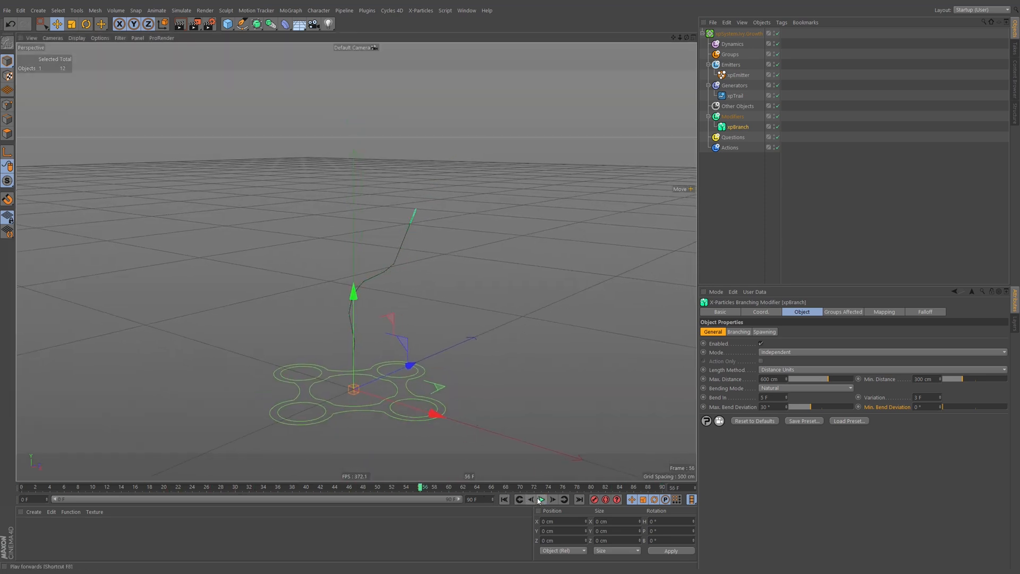
{"action": "mouse_move", "coordinate": [393, 260]}
{"action": "left_mouse_down", "text": "alt"}
{"action": "mouse_move", "coordinate": [517, 262]}
{"action": "mouse_move", "coordinate": [356, 272]}
{"action": "mouse_move", "coordinate": [395, 254]}
{"action": "left_mouse_up", "text": "alt"}
{"action": "middle_click_drag", "start_coordinate": [420, 292], "coordinate": [417, 288], "text": "alt"}
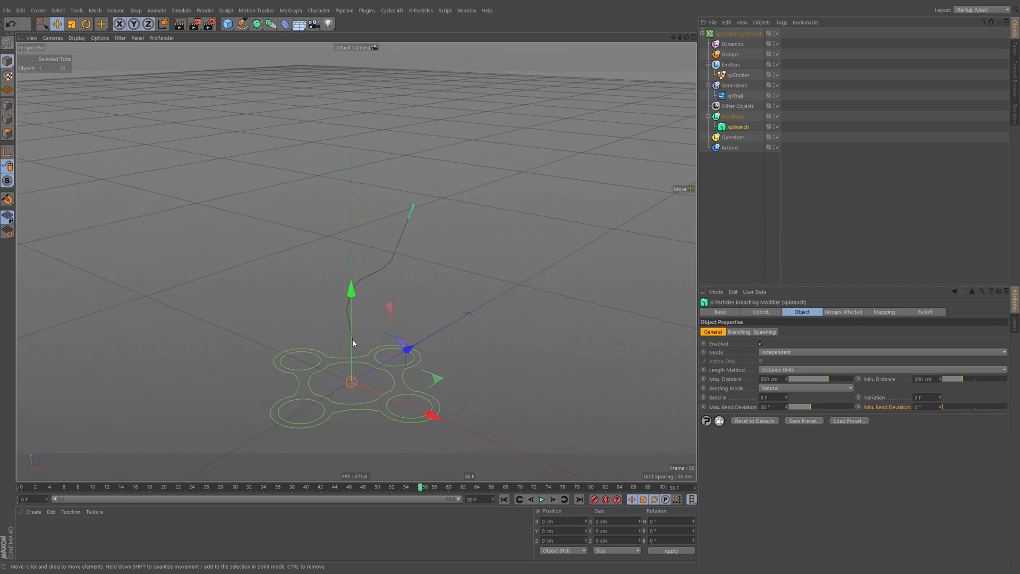
Add a sub-branch object to the xpBranch modifier from its branching settings
{"action": "left_click", "coordinate": [743, 332]}
{"action": "left_click_drag", "start_coordinate": [385, 289], "coordinate": [409, 265], "text": "alt"}
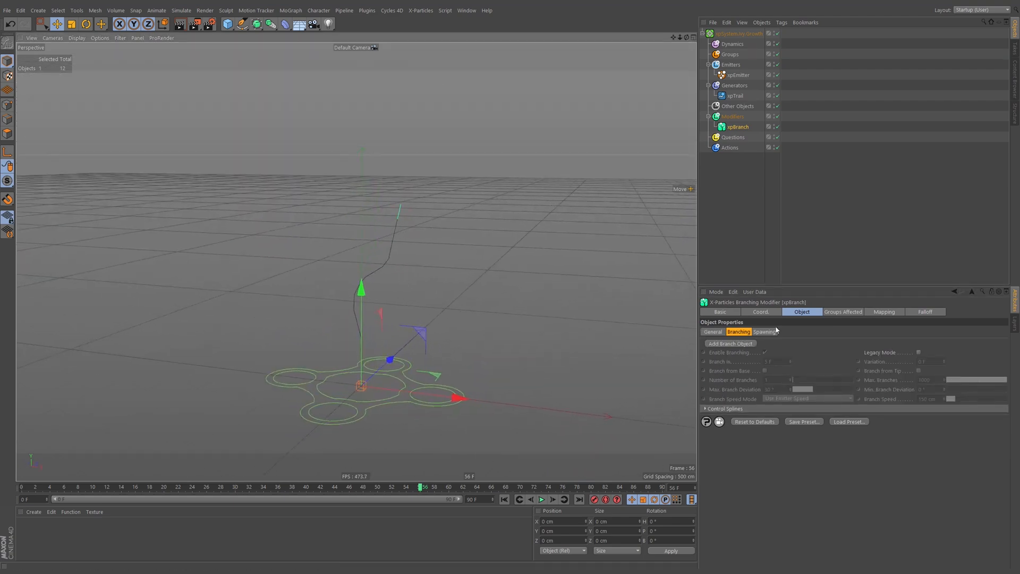
{"action": "left_click", "coordinate": [713, 332]}
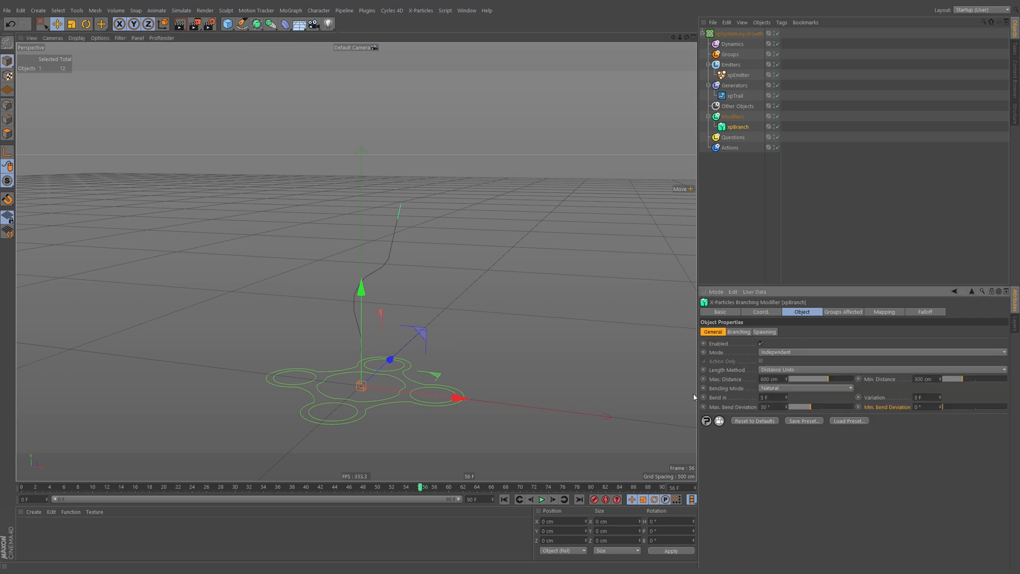
{"action": "left_click", "coordinate": [739, 332]}
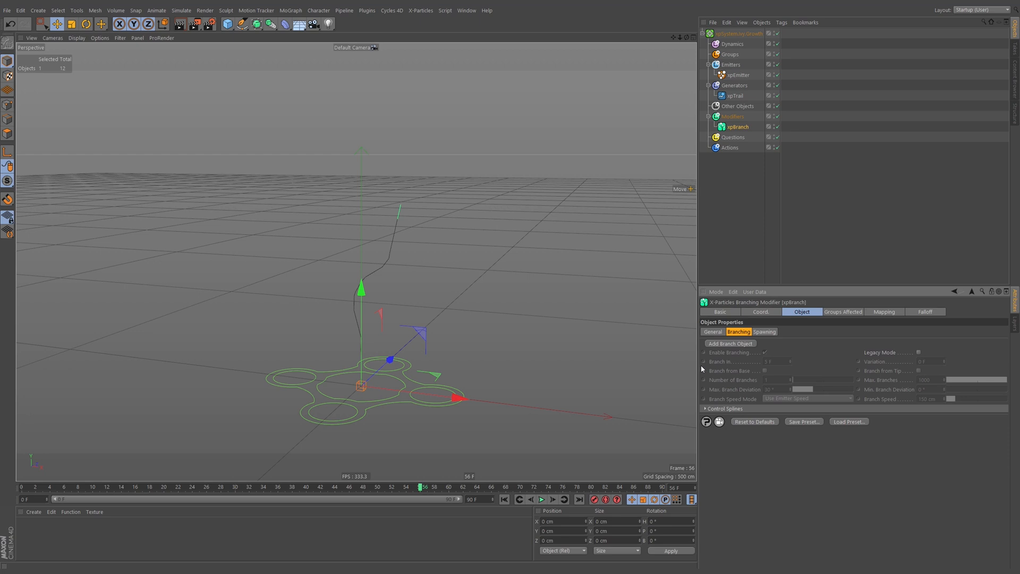
{"action": "left_click", "coordinate": [729, 344]}
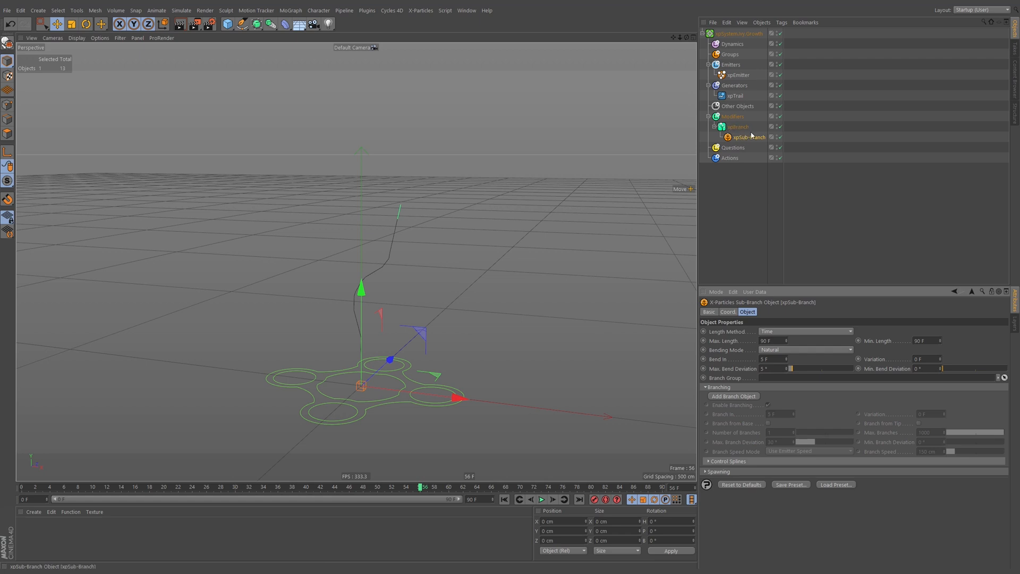
Rename the xpBranch modifier as xpBranch.Main.Stem
{"action": "left_click", "coordinate": [733, 129]}
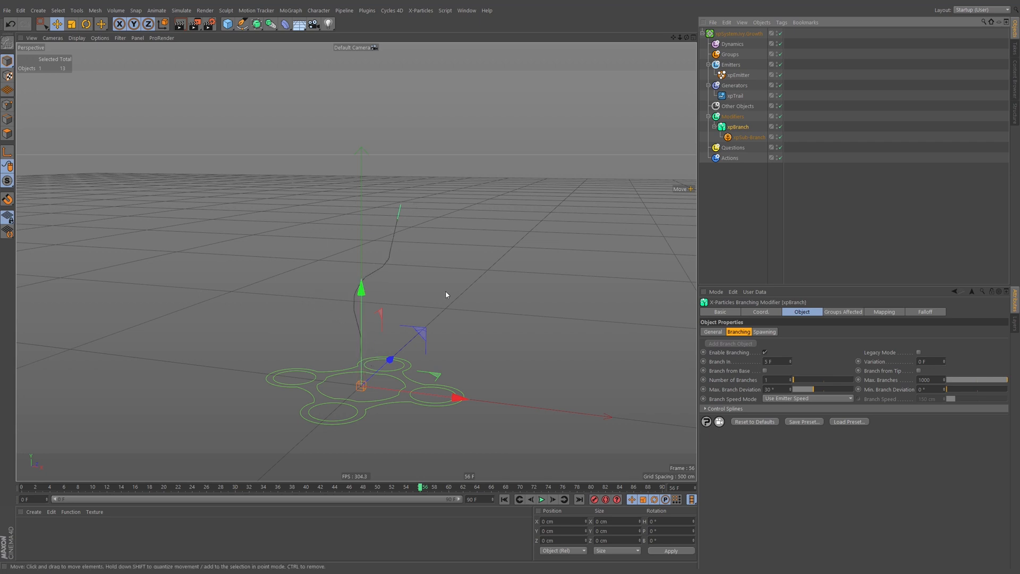
{"action": "double_click", "coordinate": [740, 126]}
{"action": "left_click", "coordinate": [756, 126]}
{"action": "type", "text": "."}
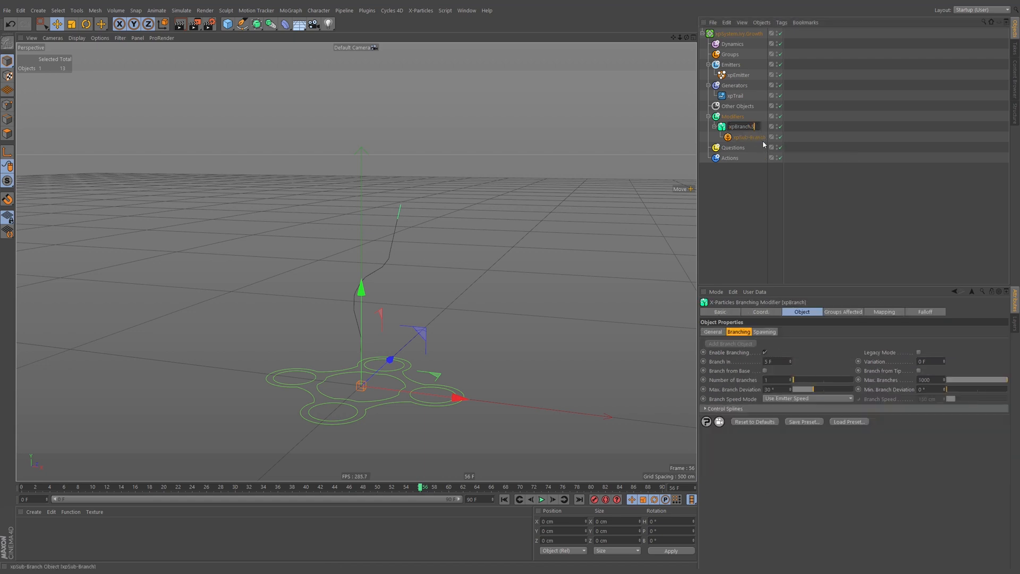
{"action": "type", "text": "Main.Stem"}
{"action": "key", "text": "Return"}
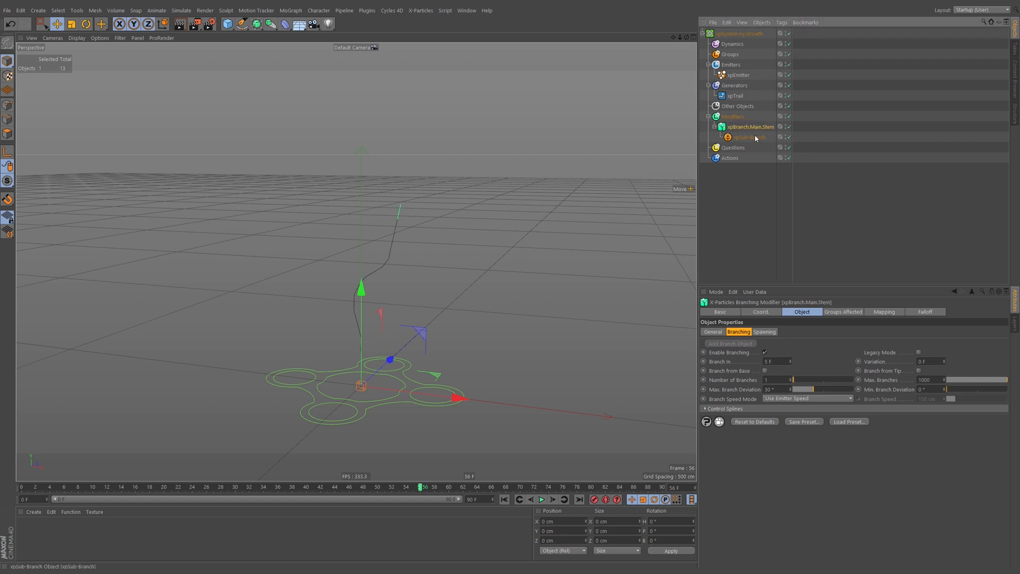
Rename the sub-branch object as xpSub-Branch.Shoot and play the simulation from the start
{"action": "left_click", "coordinate": [762, 139]}
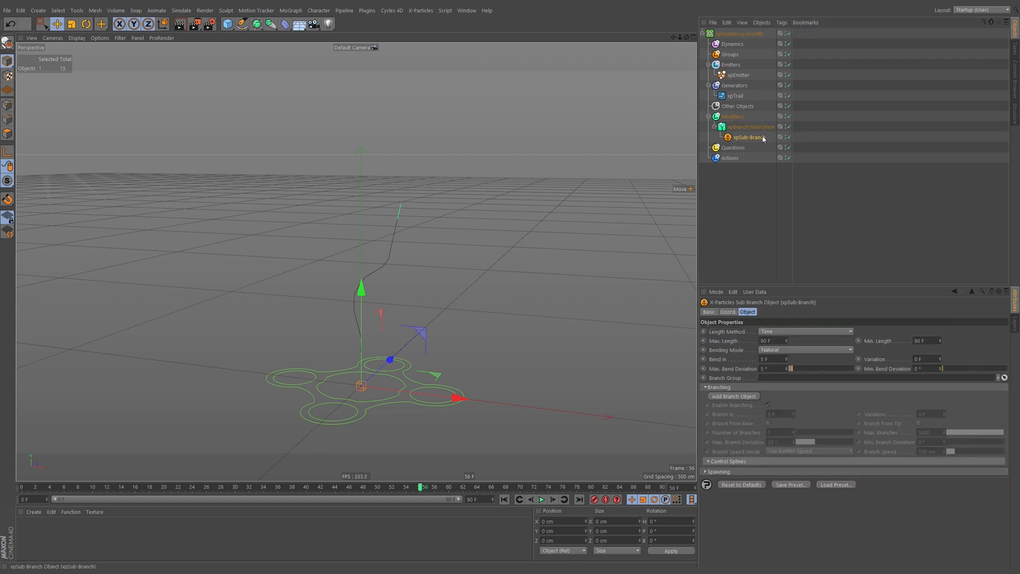
{"action": "double_click", "coordinate": [765, 138]}
{"action": "key", "text": "Return"}
{"action": "left_click", "coordinate": [767, 126]}
{"action": "left_click", "coordinate": [769, 138]}
{"action": "left_click", "coordinate": [503, 499]}
{"action": "left_click", "coordinate": [541, 499]}
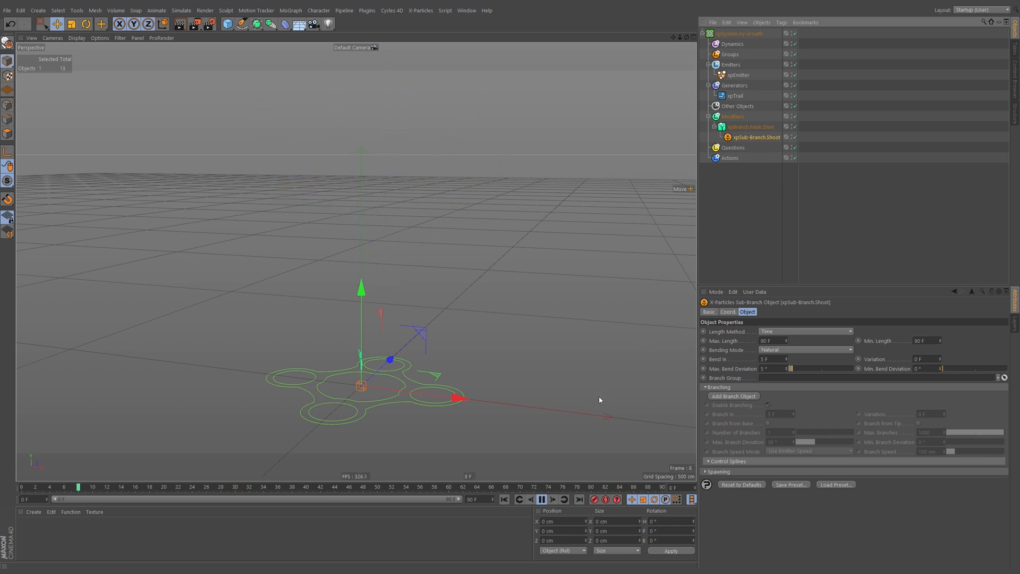
Set xpSub-Branch.Shoot's Length Method to Distance Units with Max. Length 100 cm and Min. Length 50 cm, and replay the simulation
{"action": "left_click", "coordinate": [791, 331]}
{"action": "left_click", "coordinate": [781, 349]}
{"action": "double_click", "coordinate": [768, 341]}
{"action": "type", "text": "100"}
{"action": "key", "text": "Tab"}
{"action": "type", "text": "50"}
{"action": "key", "text": "Return"}
{"action": "left_click", "coordinate": [505, 500]}
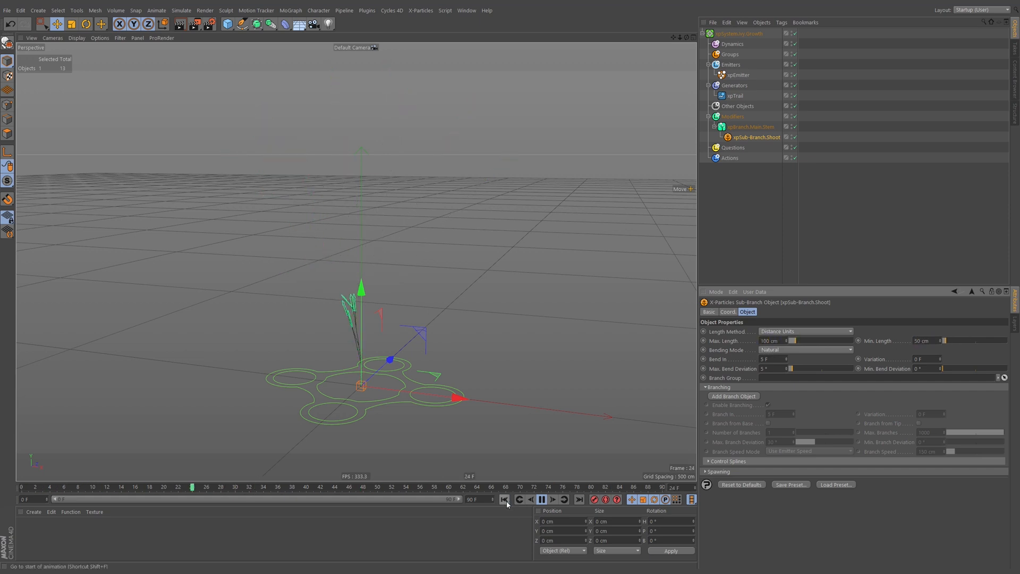
{"action": "left_click", "coordinate": [541, 499]}
{"action": "left_click_drag", "start_coordinate": [355, 297], "coordinate": [436, 329], "text": "alt"}
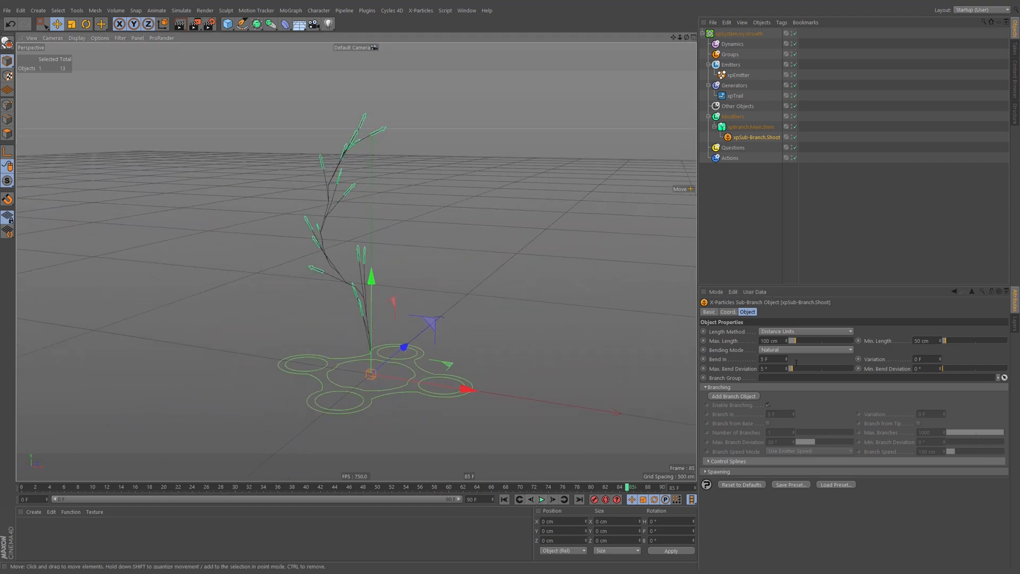
Disable branching on xpBranch.Main.Stem and replay the simulation from the start to examine the stem alone
{"action": "left_click", "coordinate": [759, 127]}
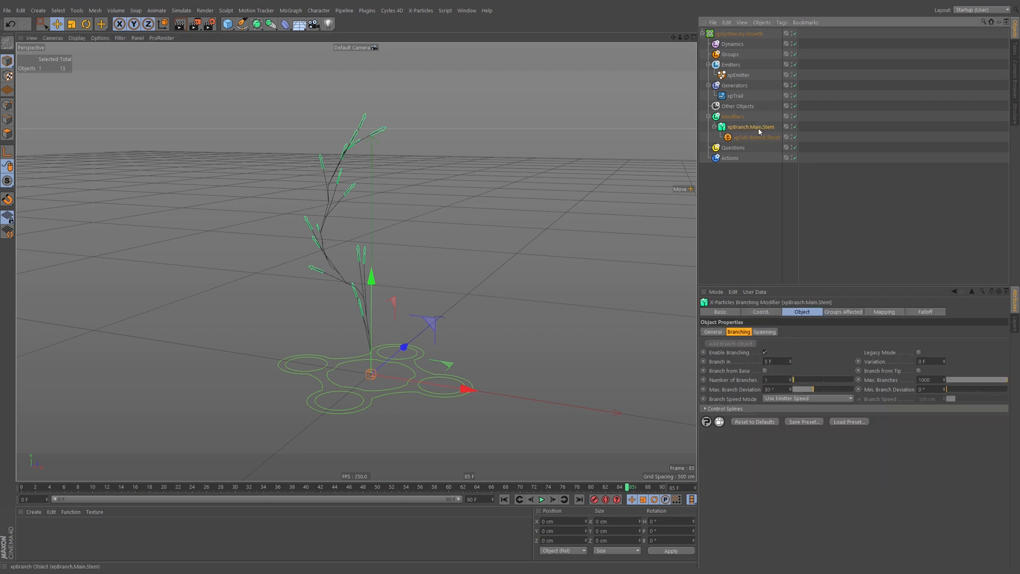
{"action": "left_click", "coordinate": [761, 137]}
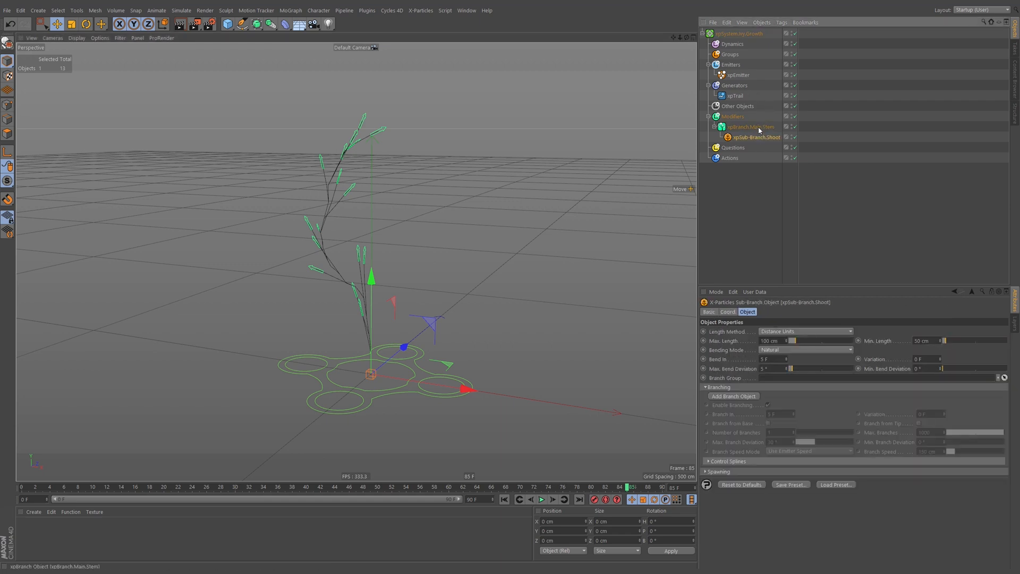
{"action": "left_click", "coordinate": [758, 127]}
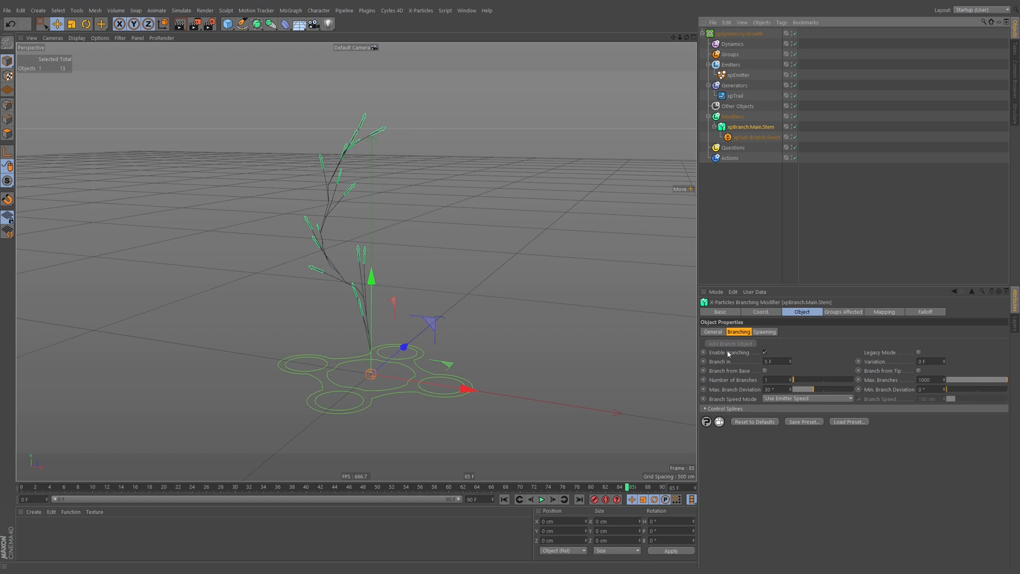
{"action": "left_click", "coordinate": [765, 352]}
{"action": "left_click", "coordinate": [504, 499]}
{"action": "left_click", "coordinate": [542, 499]}
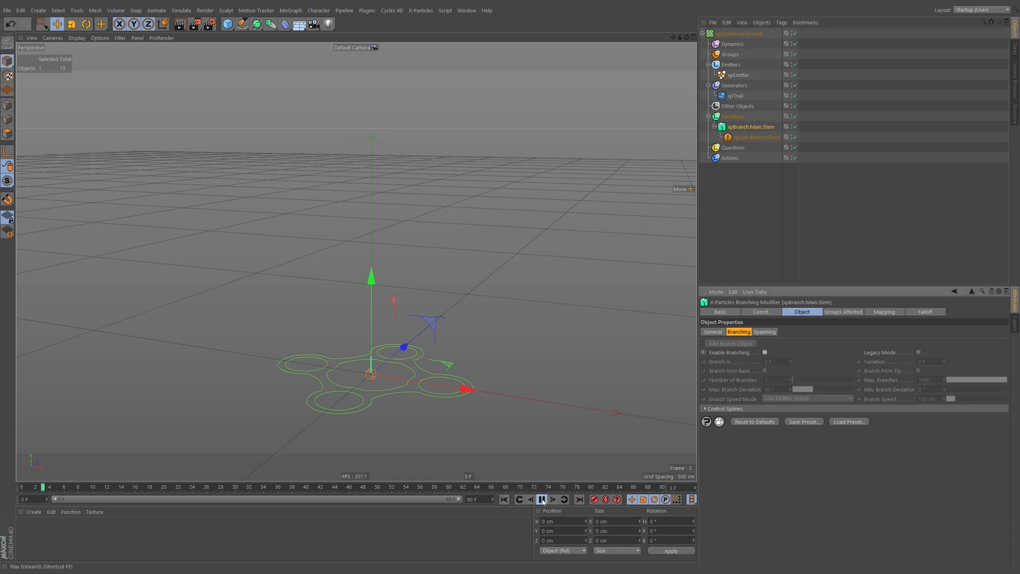
{"action": "left_click", "coordinate": [541, 499]}
Re-enable branching on xpBranch.Main.Stem and replay the simulation from the start
{"action": "left_click", "coordinate": [765, 352]}
{"action": "left_click", "coordinate": [504, 500]}
{"action": "left_click", "coordinate": [542, 499]}
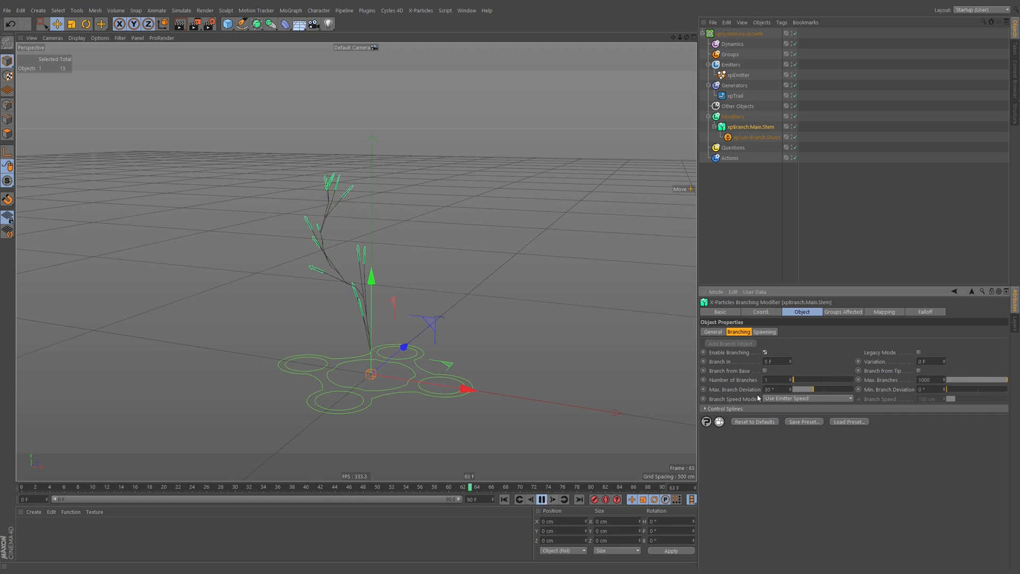
Try branching from the tip on xpBranch.Main.Stem during playback, switch it back off and stop the simulation
{"action": "left_click", "coordinate": [919, 371]}
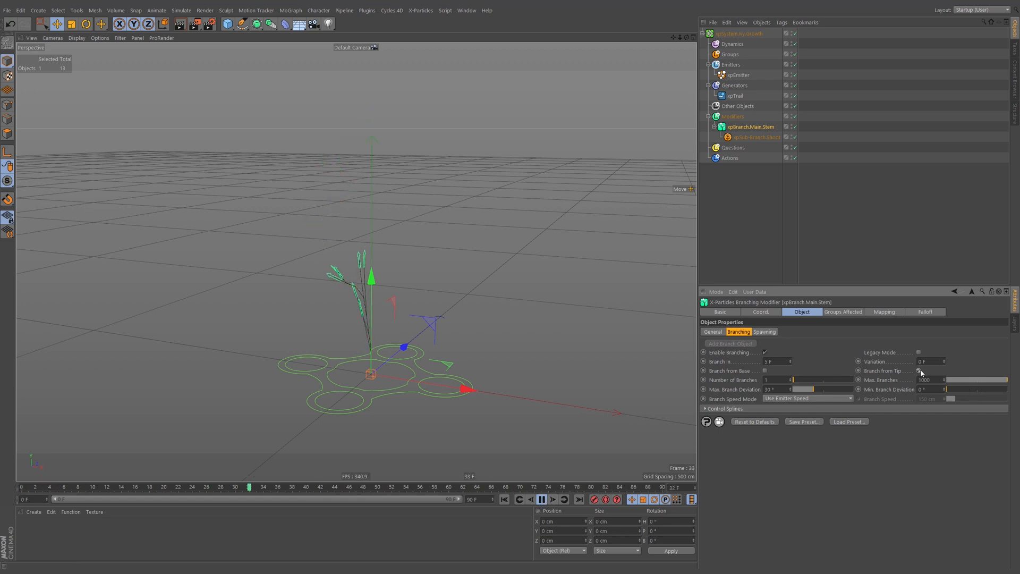
{"action": "left_click", "coordinate": [920, 372]}
{"action": "left_click", "coordinate": [542, 499]}
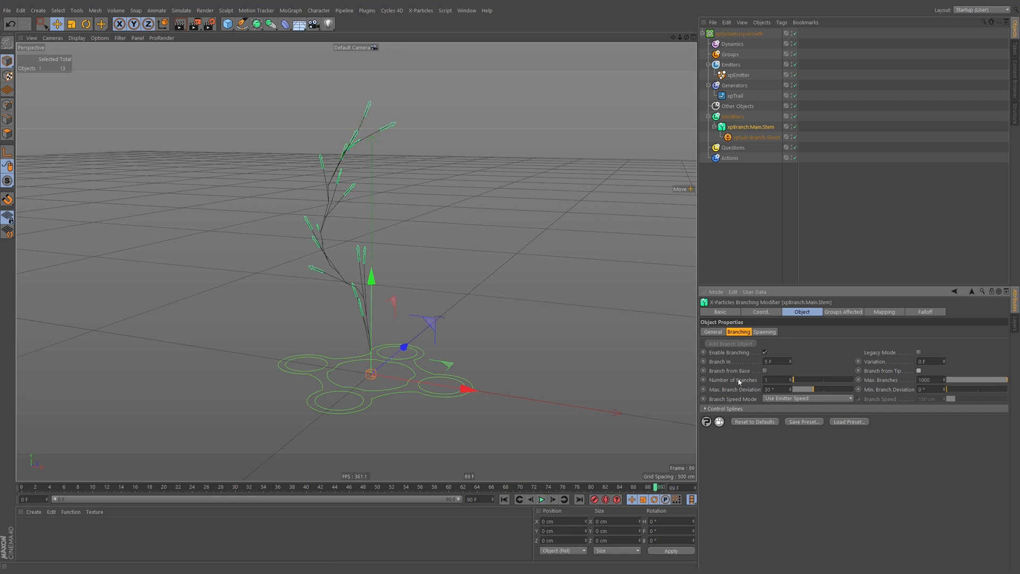
Set xpBranch.Main.Stem's Max. and Min. Bend Deviation to 0° and replay the simulation
{"action": "left_click_drag", "start_coordinate": [368, 304], "coordinate": [408, 283], "text": "alt"}
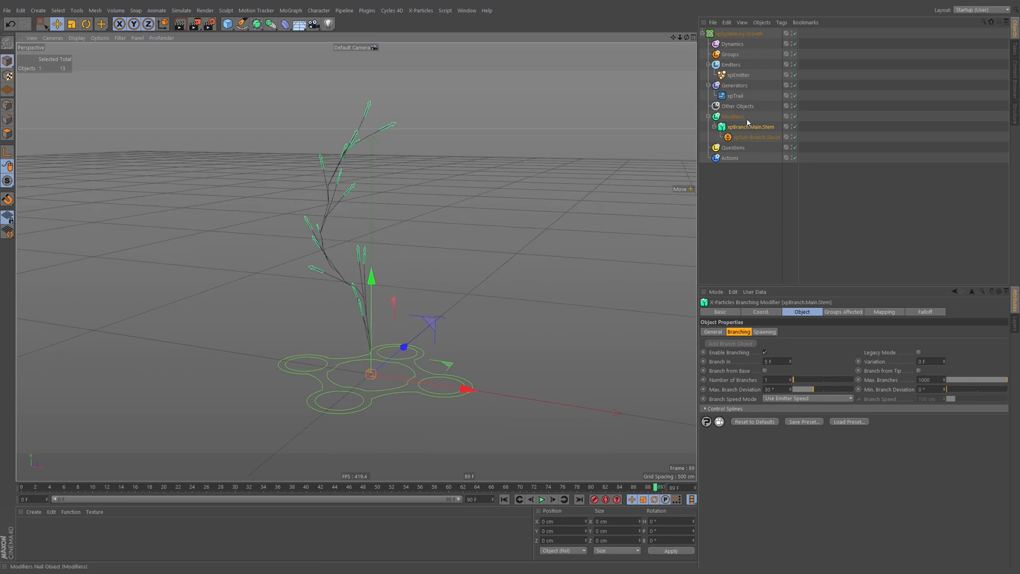
{"action": "left_click", "coordinate": [720, 331]}
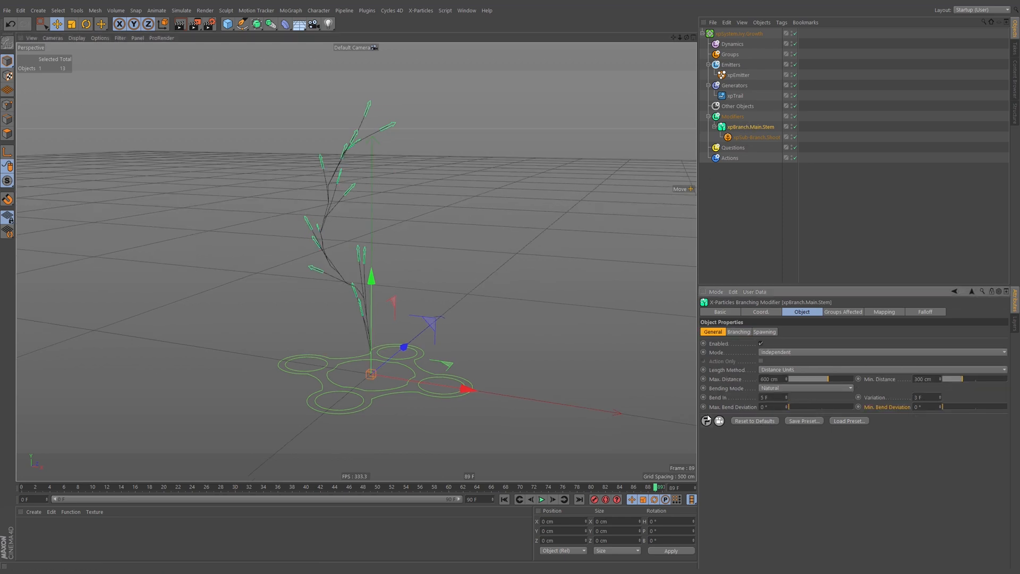
{"action": "left_click", "coordinate": [541, 499]}
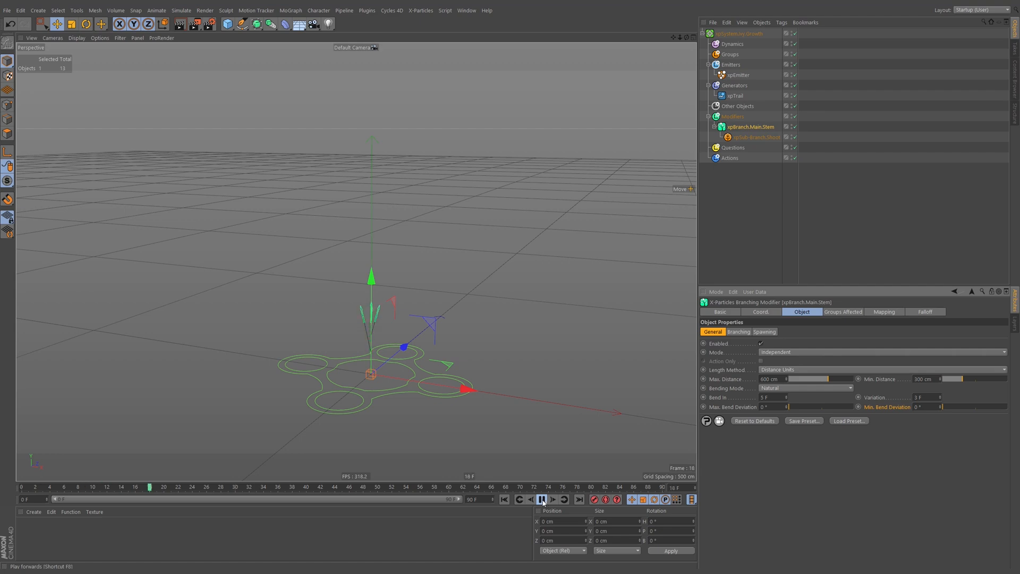
{"action": "left_click", "coordinate": [542, 500]}
Set xpBranch.Main.Stem's Min. Branch Deviation to 30° and replay the simulation in the Front view
{"action": "left_click_drag", "start_coordinate": [436, 345], "coordinate": [462, 361], "text": "alt"}
{"action": "middle_click", "coordinate": [467, 363]}
{"action": "middle_click", "coordinate": [510, 368]}
{"action": "middle_click_drag", "start_coordinate": [446, 307], "coordinate": [490, 362], "text": "alt"}
{"action": "left_click", "coordinate": [756, 137]}
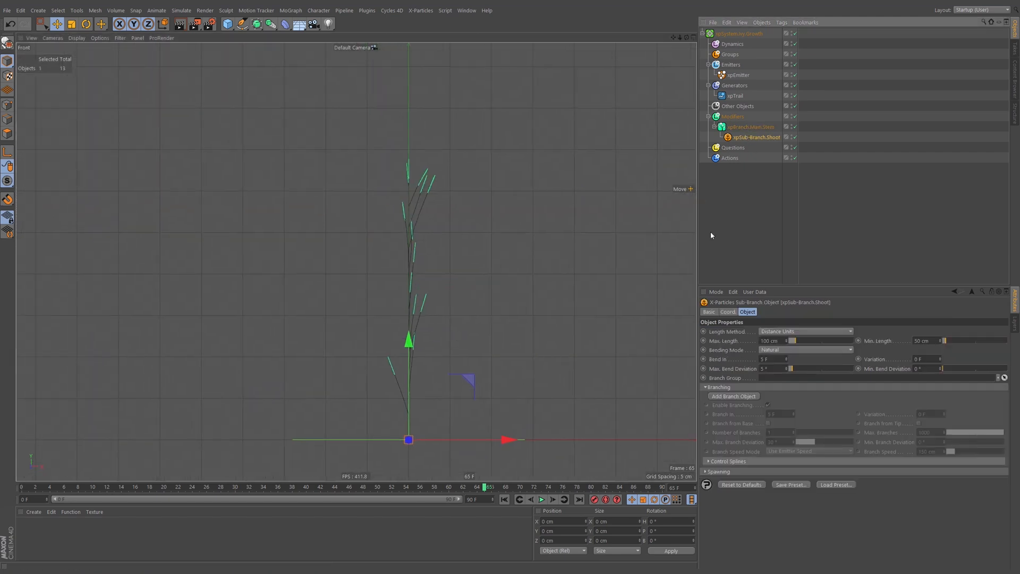
{"action": "left_click", "coordinate": [771, 369]}
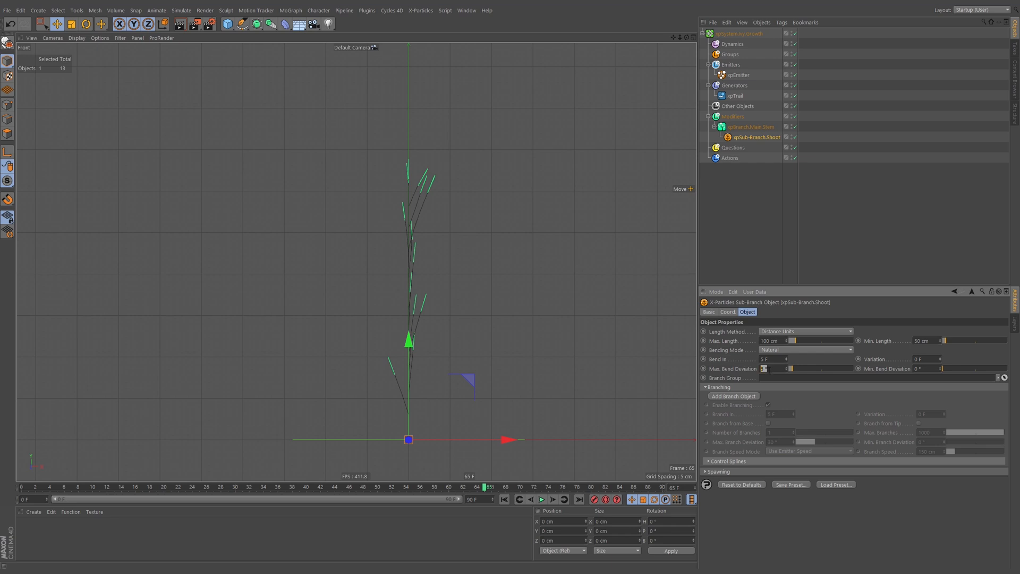
{"action": "left_click", "coordinate": [759, 128]}
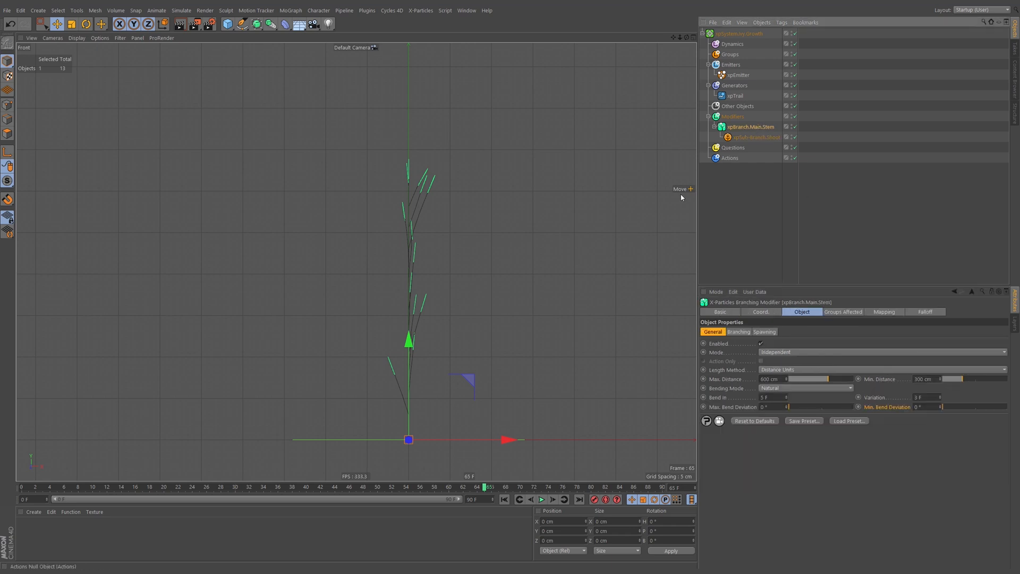
{"action": "left_click", "coordinate": [739, 332]}
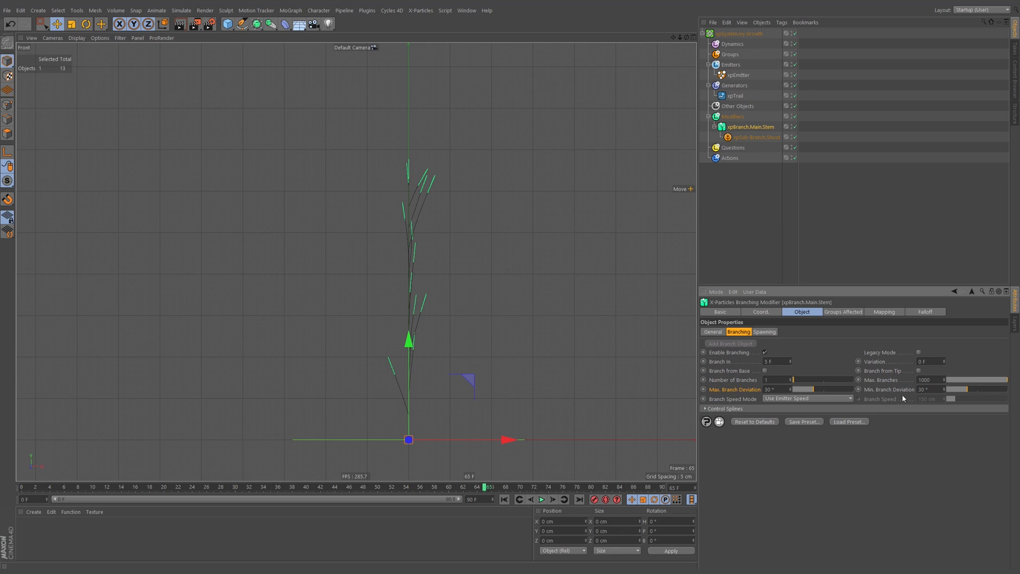
{"action": "left_click", "coordinate": [504, 499]}
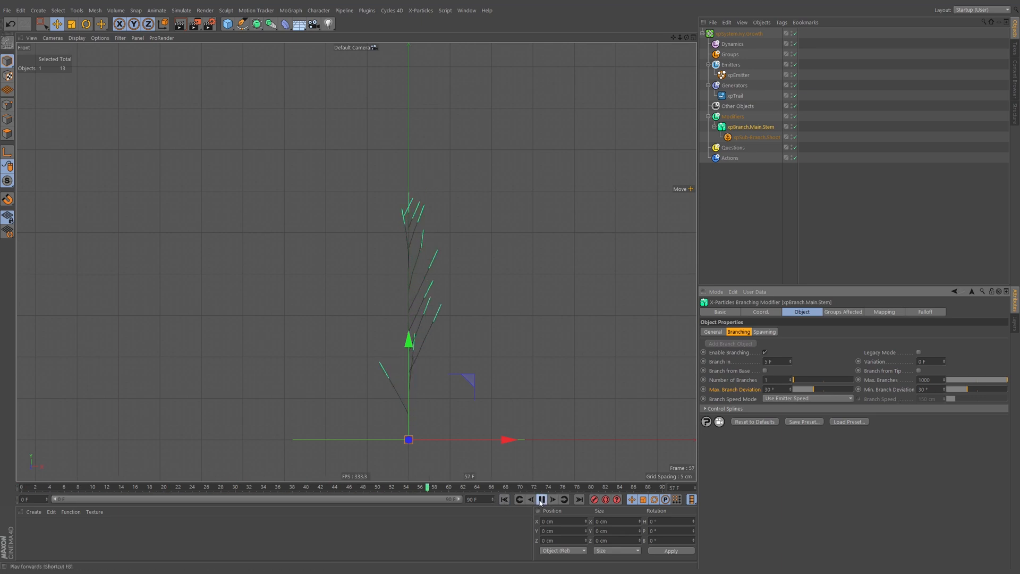
{"action": "left_click", "coordinate": [541, 499]}
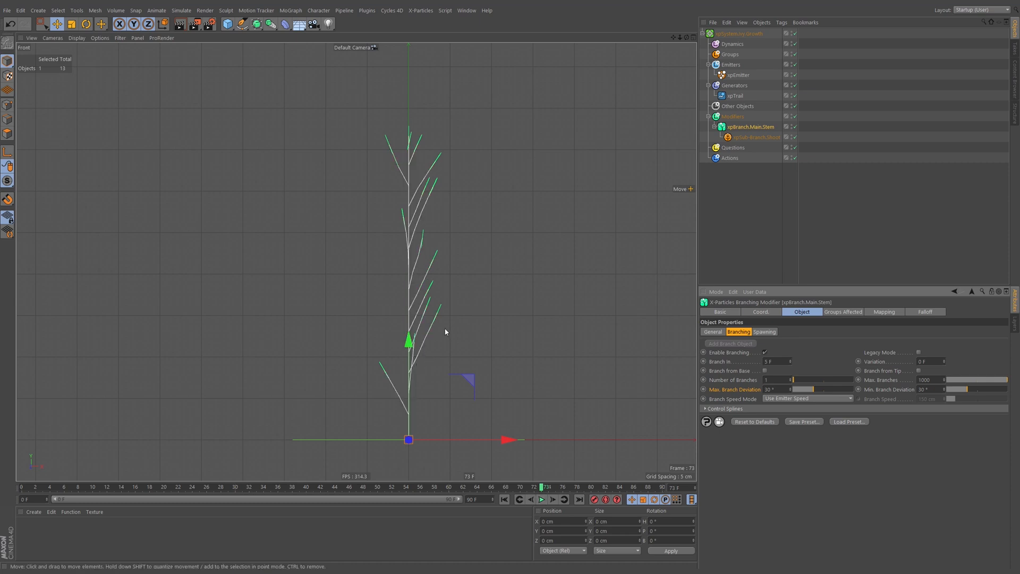
Set xpSub-Branch.Shoot's Max. Bend Deviation to 0° and replay the simulation from the start
{"action": "left_click", "coordinate": [753, 137]}
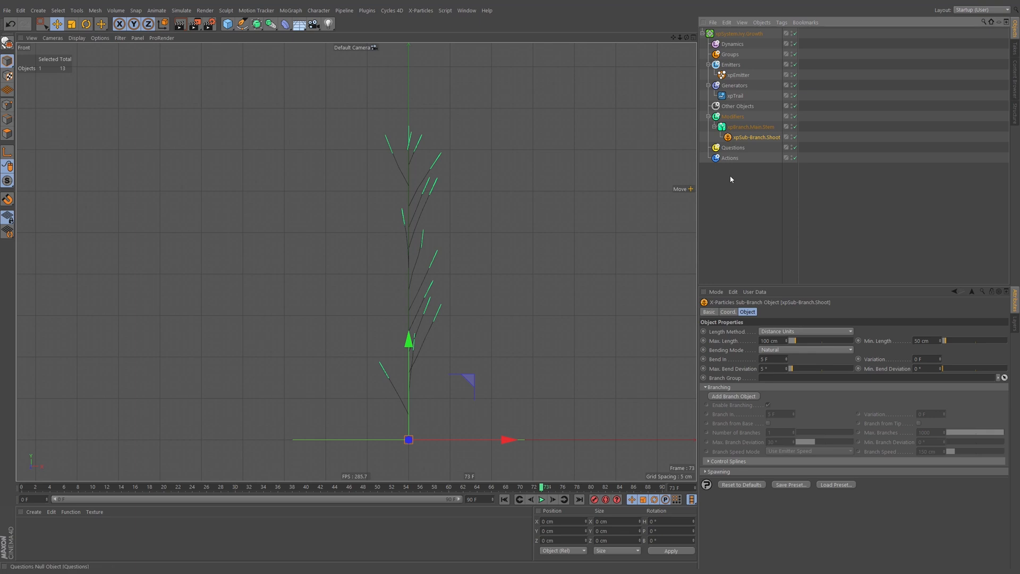
{"action": "left_click", "coordinate": [771, 367]}
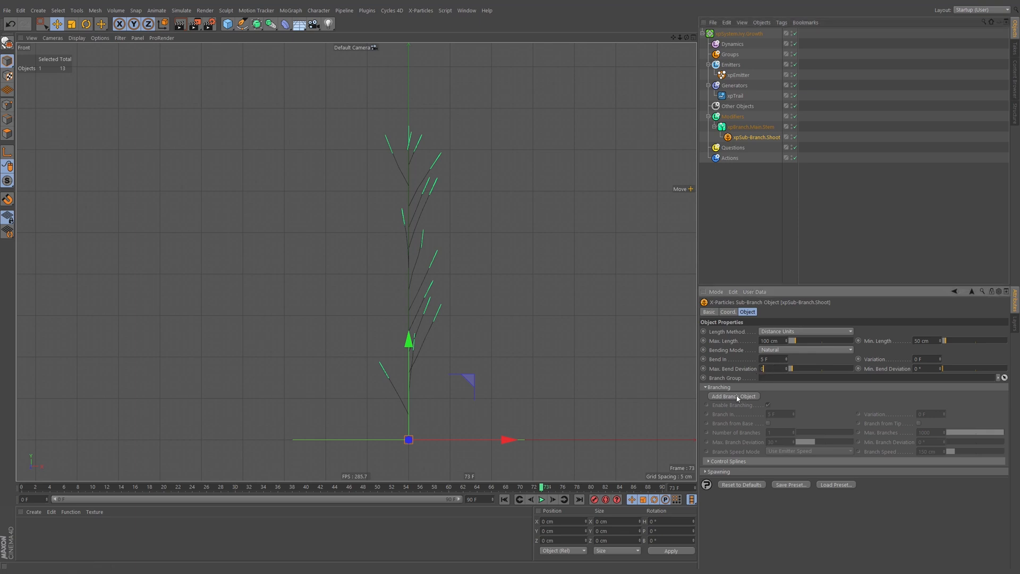
{"action": "left_click", "coordinate": [504, 499]}
{"action": "left_click", "coordinate": [541, 499]}
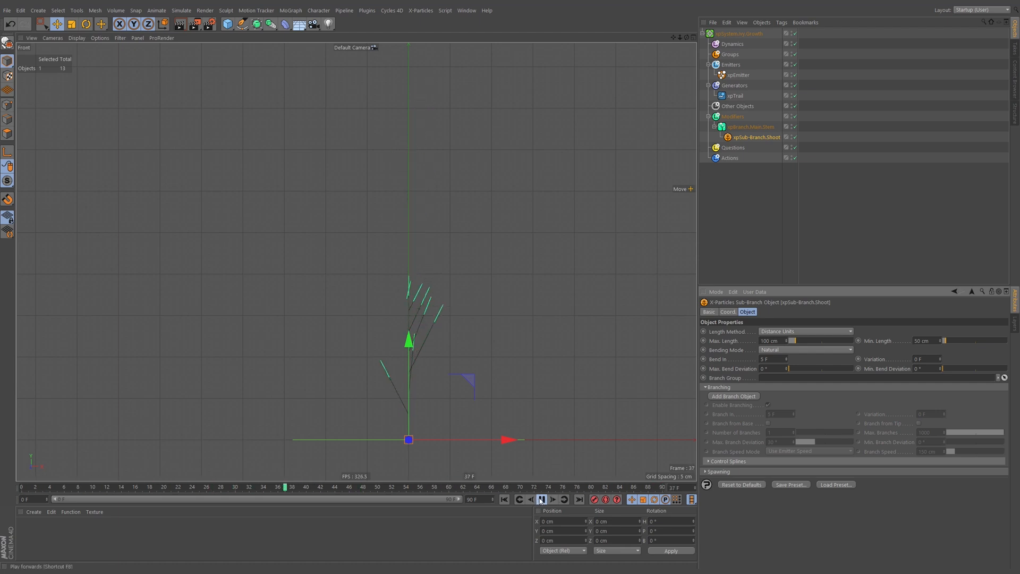
{"action": "left_click", "coordinate": [541, 499]}
Examine the spacing and angles of the shoots along the stem in the perspective and Front views
{"action": "mouse_move", "coordinate": [414, 214]}
{"action": "right_mouse_down", "text": "alt"}
{"action": "mouse_move", "coordinate": [478, 193]}
{"action": "mouse_move", "coordinate": [431, 210]}
{"action": "right_mouse_up", "text": "alt"}
{"action": "middle_click", "coordinate": [367, 214]}
{"action": "middle_click", "coordinate": [341, 206]}
{"action": "left_click_drag", "start_coordinate": [367, 308], "coordinate": [504, 388], "text": "alt"}
{"action": "key", "text": "F4"}
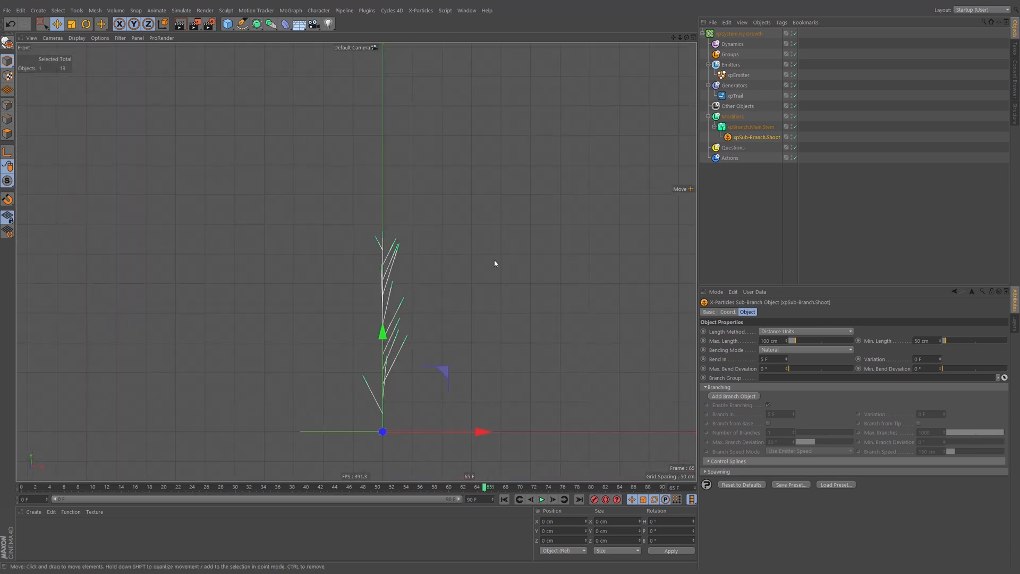
{"action": "left_click", "coordinate": [485, 301]}
{"action": "scroll", "coordinate": [390, 349], "scroll_direction": "up", "scroll_amount": 5}
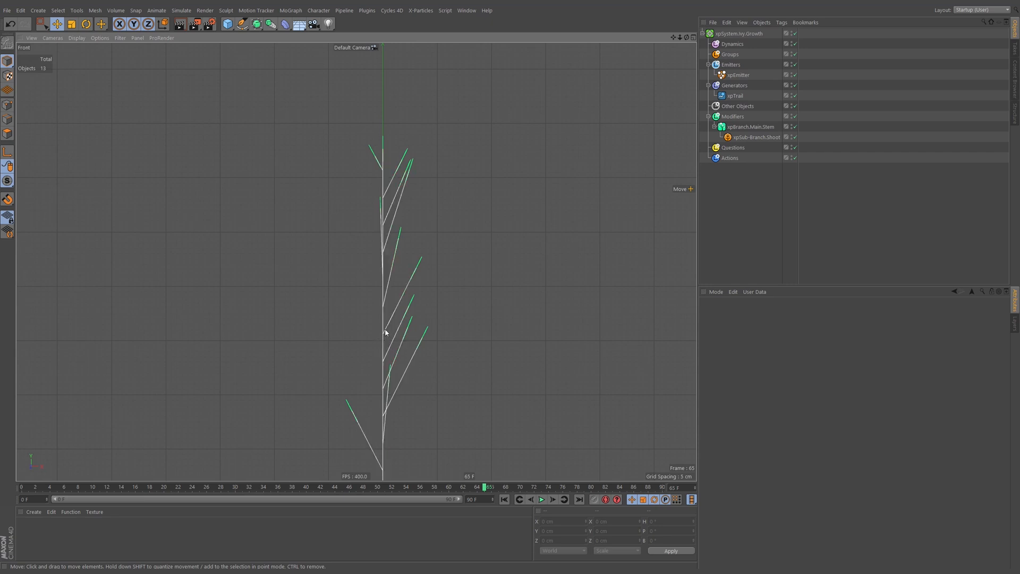
{"action": "scroll", "coordinate": [376, 257], "scroll_direction": "down", "scroll_amount": 6}
{"action": "scroll", "coordinate": [392, 295], "scroll_direction": "up", "scroll_amount": 3}
Set the branching Variation of xpBranch.Main.Stem to 3 F and replay the simulation
{"action": "left_click", "coordinate": [750, 126]}
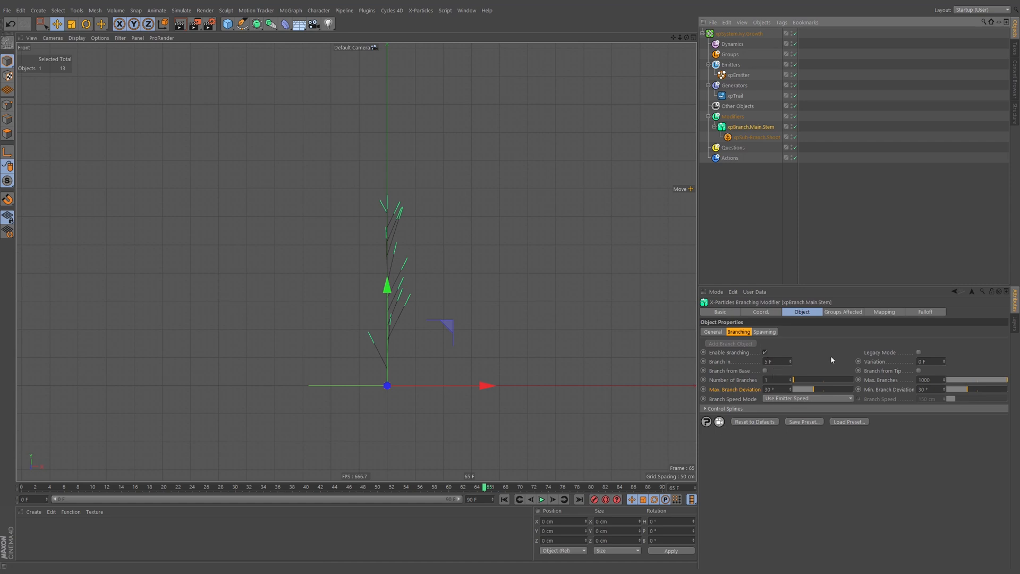
{"action": "left_click", "coordinate": [924, 361]}
{"action": "left_click", "coordinate": [542, 499]}
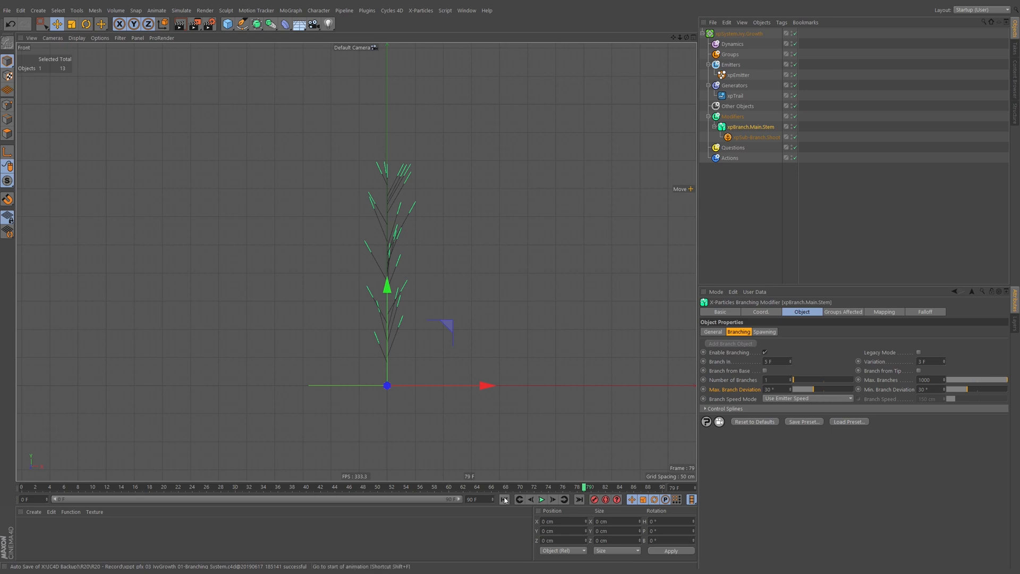
{"action": "left_click", "coordinate": [541, 500]}
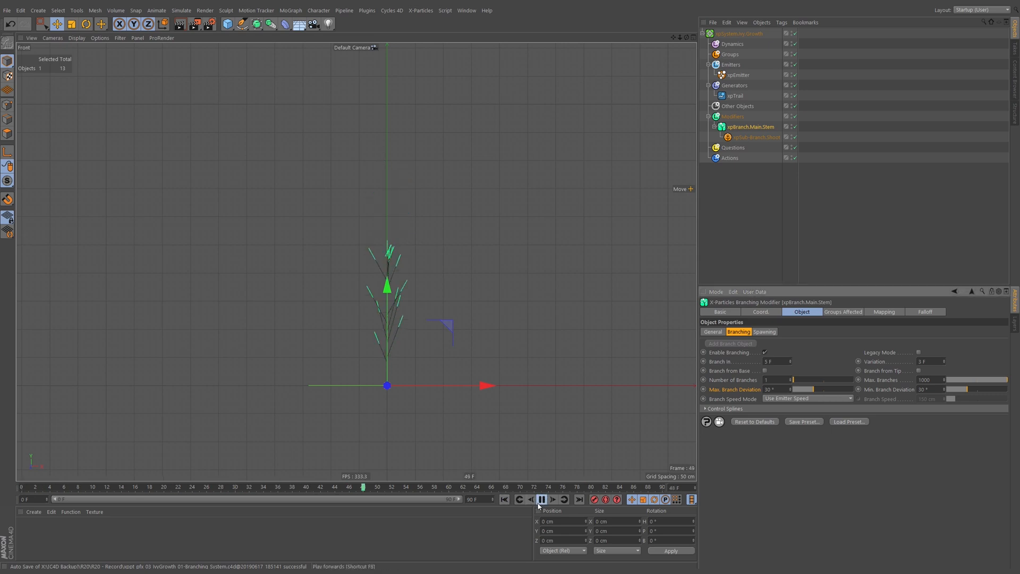
Limit xpBranch.Main.Stem's Max. Branches to 1 and watch the simulation in the perspective view
{"action": "left_click", "coordinate": [924, 379]}
{"action": "type", "text": "1"}
{"action": "key", "text": "Return"}
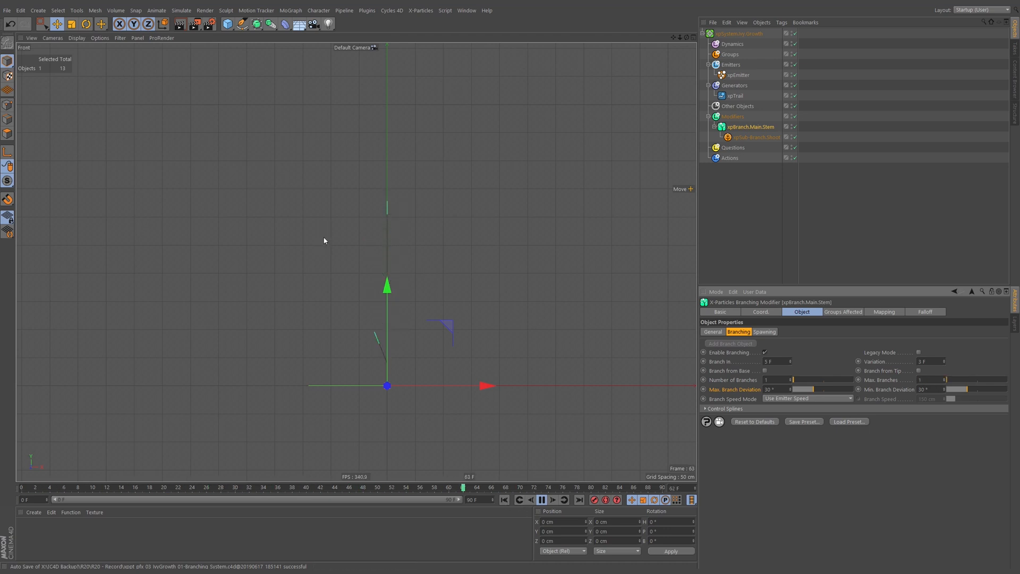
{"action": "key", "text": "F1"}
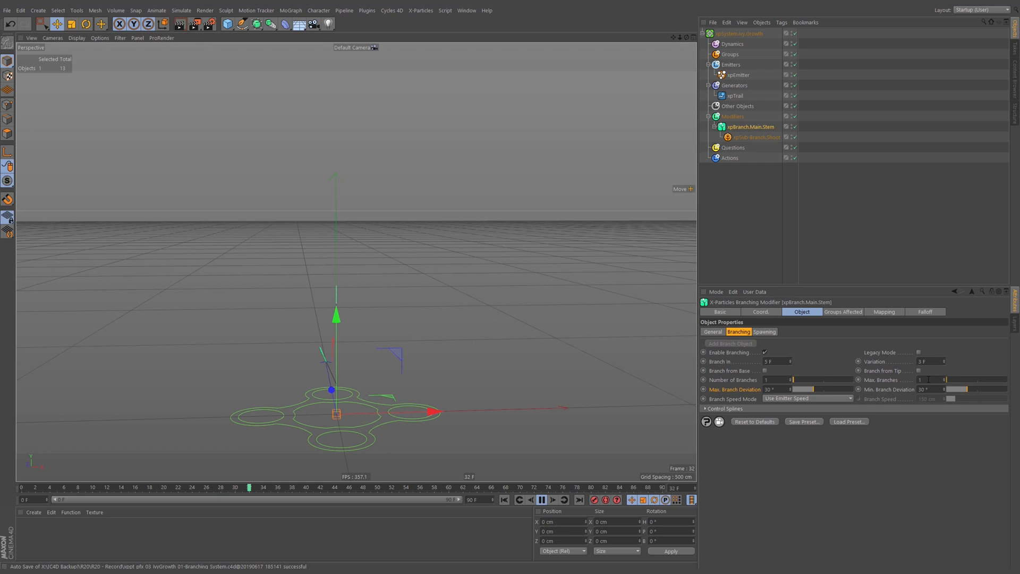
Raise xpBranch.Main.Stem's Max. Branches to 100 and finally to 1000 while the simulation plays
{"action": "type", "text": "00"}
{"action": "key", "text": "Return"}
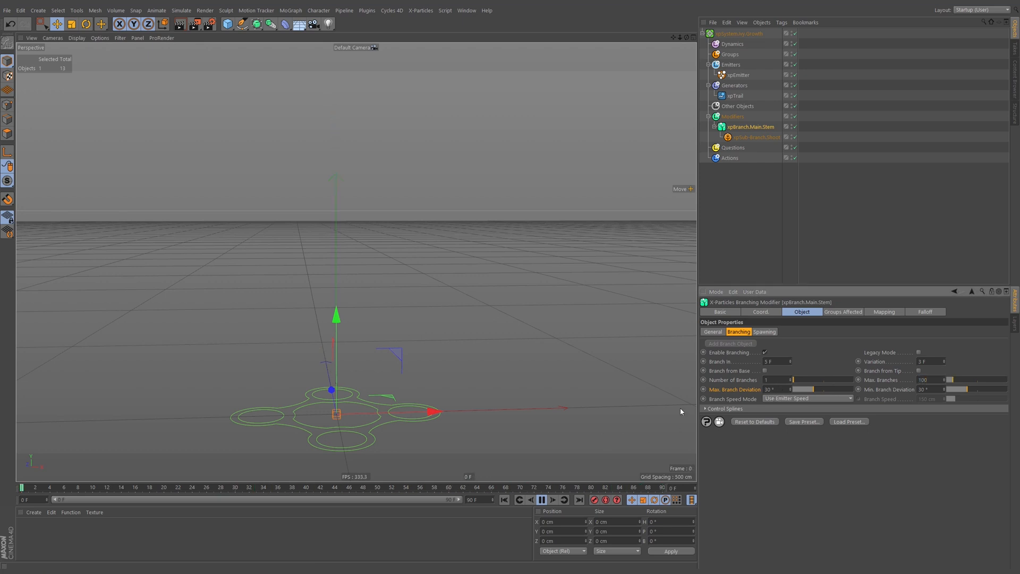
{"action": "type", "text": "0"}
{"action": "key", "text": "Return"}
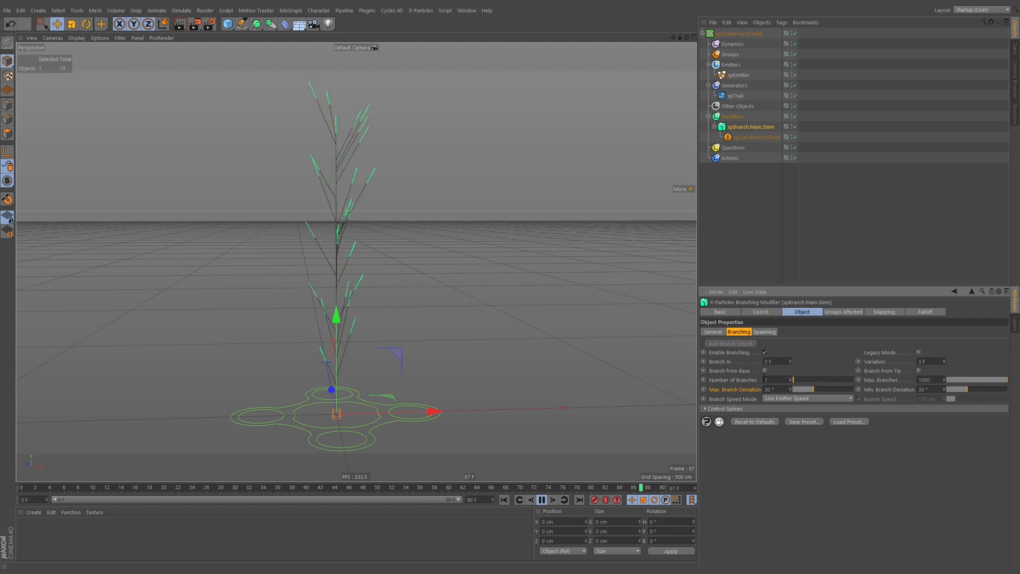
Set xpBranch.Main.Stem's Number of Branches to 10, replay the simulation from the start and stop it
{"action": "left_click", "coordinate": [729, 382]}
{"action": "double_click", "coordinate": [769, 381]}
{"action": "type", "text": "10"}
{"action": "key", "text": "Return"}
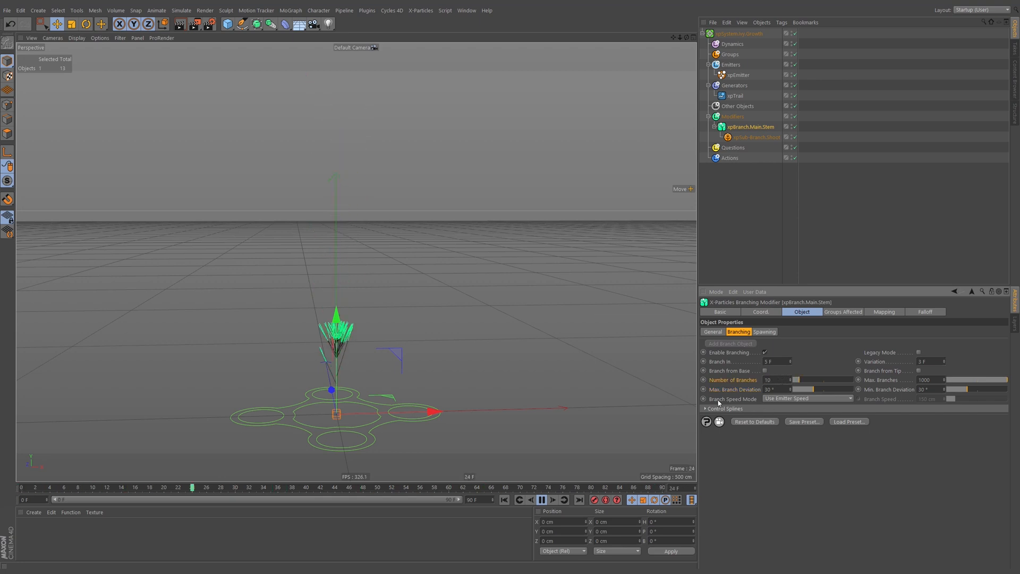
{"action": "left_click", "coordinate": [503, 500]}
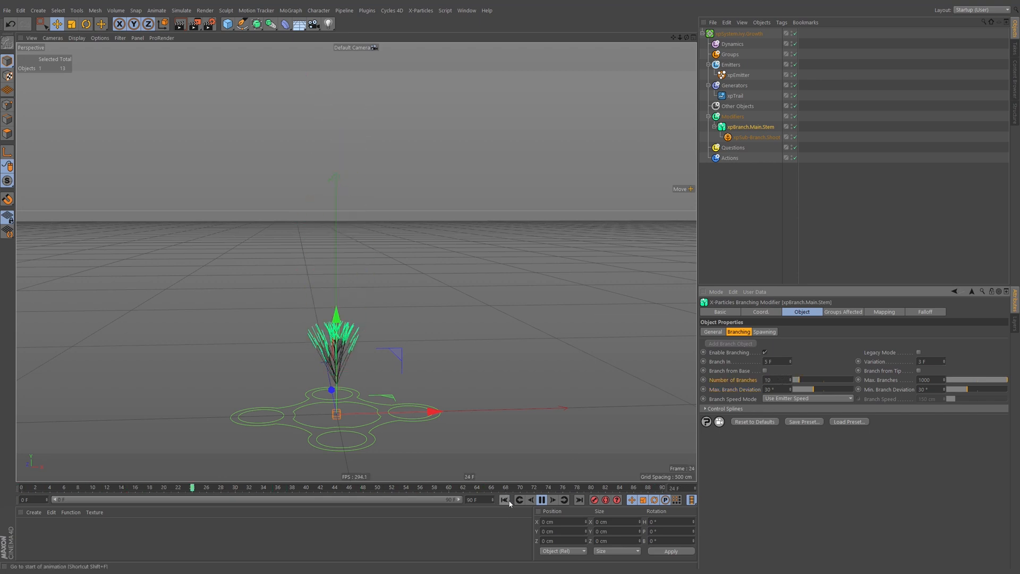
{"action": "left_click", "coordinate": [541, 500]}
Inspect the branching points along the stem up close in the Front view, and the plant as a whole
{"action": "middle_click", "coordinate": [537, 383]}
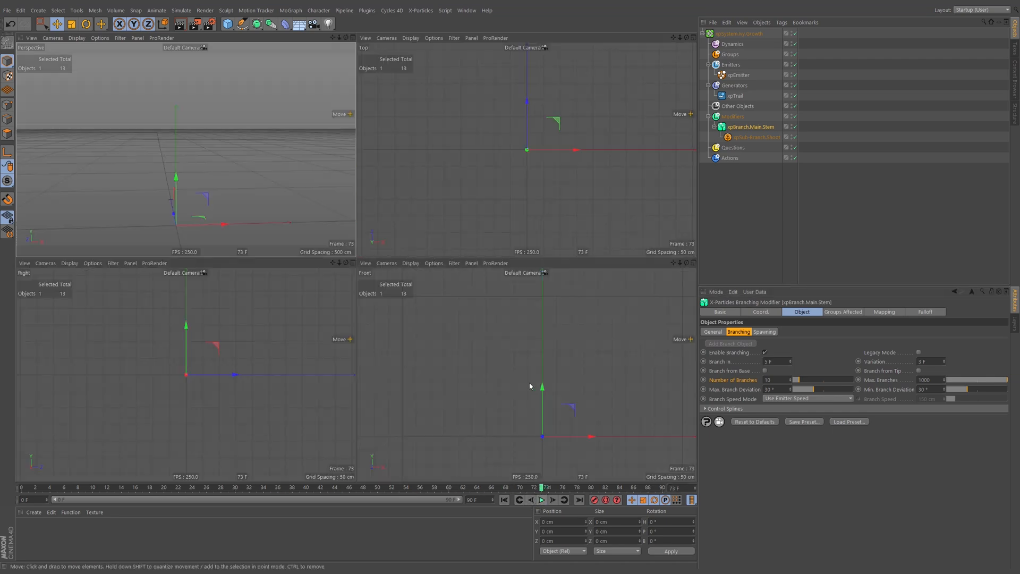
{"action": "middle_click", "coordinate": [536, 382]}
{"action": "right_click_drag", "start_coordinate": [387, 233], "coordinate": [508, 223], "text": "alt"}
{"action": "middle_click_drag", "start_coordinate": [394, 249], "coordinate": [402, 266], "text": "alt"}
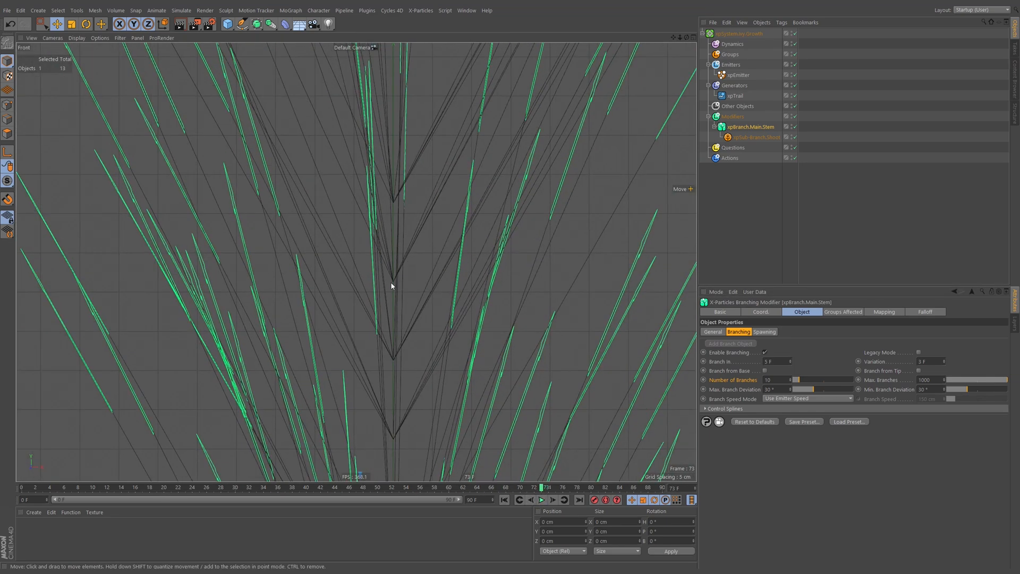
{"action": "right_click_drag", "start_coordinate": [393, 352], "coordinate": [423, 334], "text": "alt"}
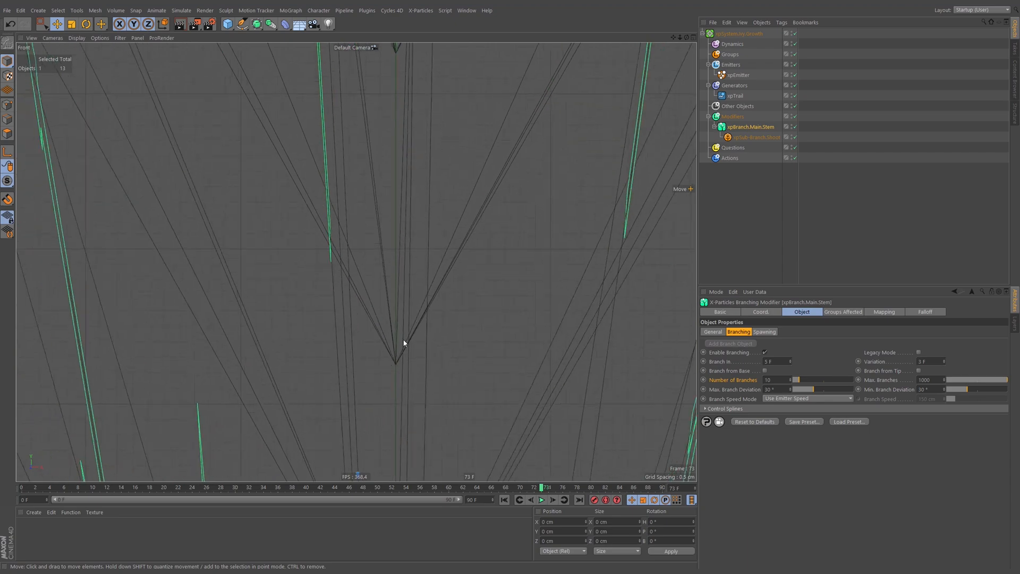
{"action": "scroll", "coordinate": [426, 337], "scroll_direction": "down", "scroll_amount": 8}
{"action": "right_click_drag", "start_coordinate": [405, 267], "coordinate": [367, 272], "text": "alt"}
{"action": "middle_click_drag", "start_coordinate": [368, 272], "coordinate": [352, 251], "text": "alt"}
{"action": "mouse_move", "coordinate": [391, 298]}
{"action": "right_mouse_down", "text": "alt"}
{"action": "mouse_move", "coordinate": [419, 297]}
{"action": "mouse_move", "coordinate": [397, 299]}
{"action": "right_mouse_up", "text": "alt"}
{"action": "middle_click_drag", "start_coordinate": [398, 299], "coordinate": [387, 298], "text": "alt"}
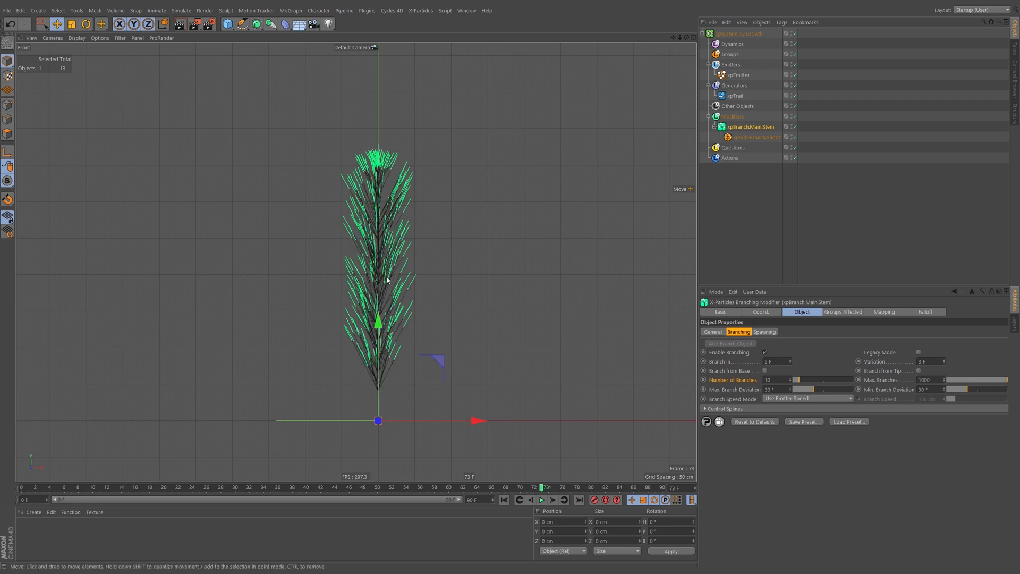
Set xpBranch.Main.Stem's Number of Branches to 1 and replay the simulation
{"action": "double_click", "coordinate": [766, 379]}
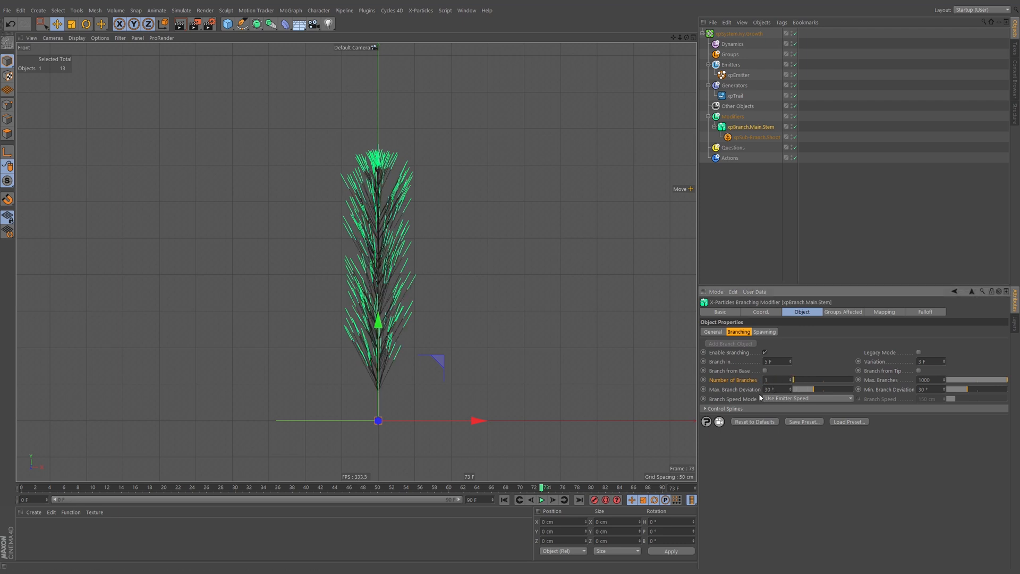
{"action": "key", "text": "Return"}
{"action": "left_click", "coordinate": [541, 499]}
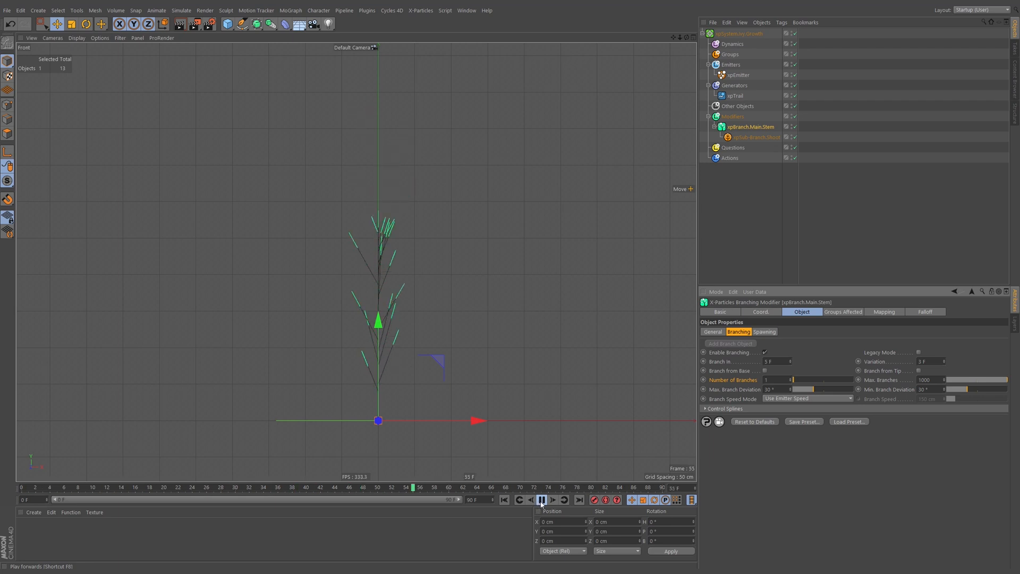
{"action": "left_click", "coordinate": [541, 500]}
Review the general, spawning and branching settings of xpBranch.Main.Stem and show the xpSub-Branch.Shoot properties
{"action": "left_click", "coordinate": [713, 331]}
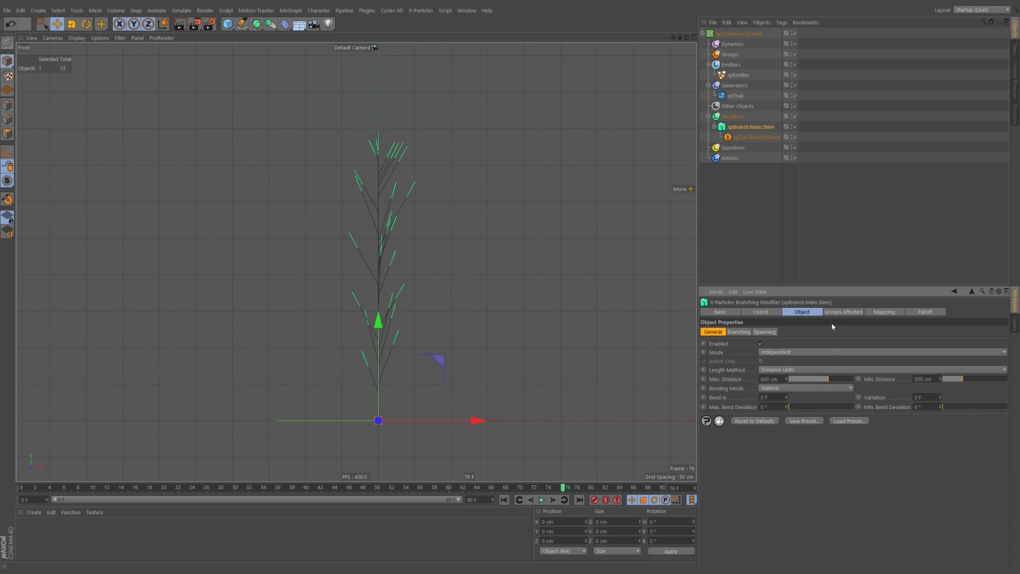
{"action": "left_click", "coordinate": [762, 332]}
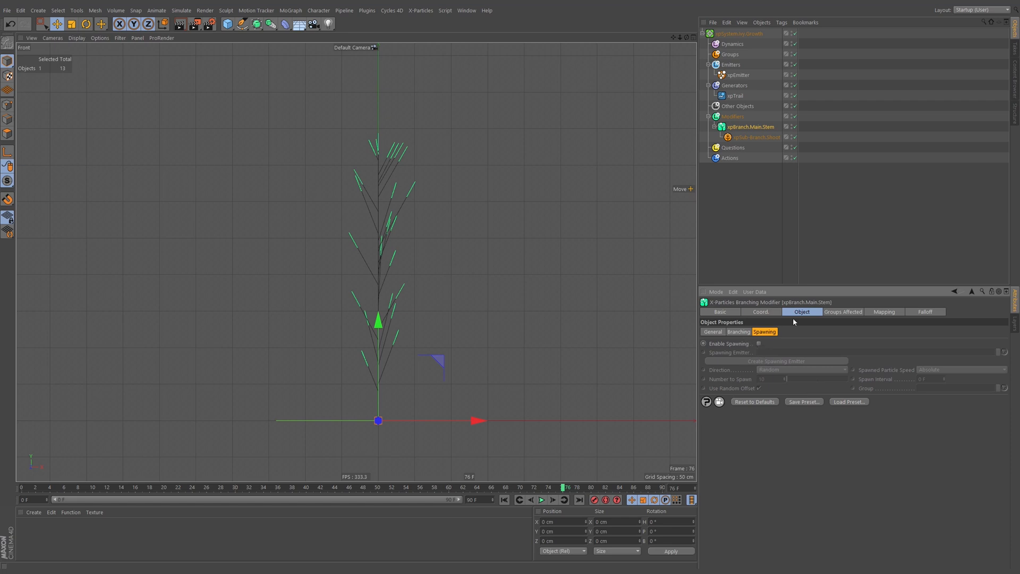
{"action": "left_click", "coordinate": [740, 331]}
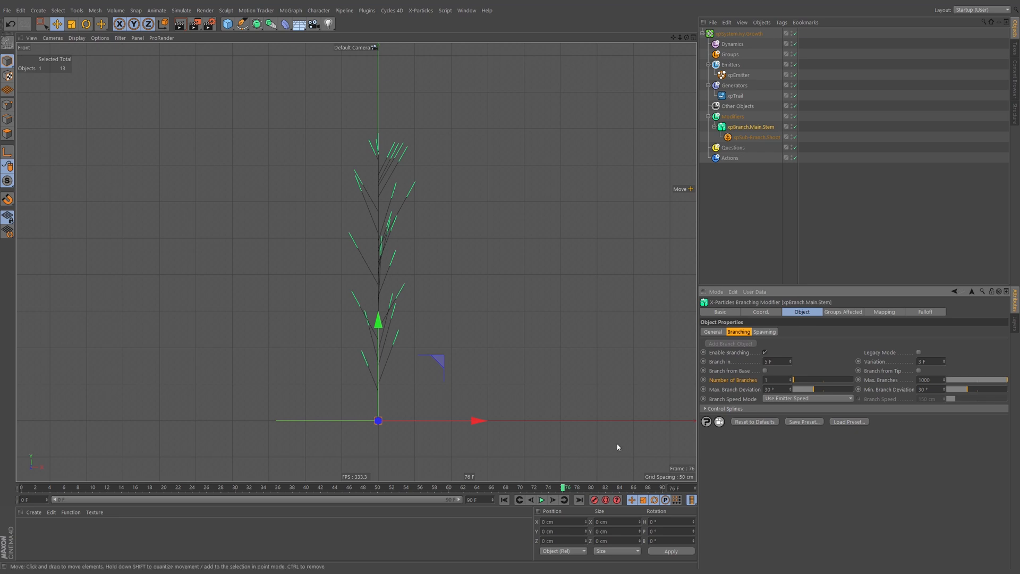
{"action": "left_click", "coordinate": [748, 138]}
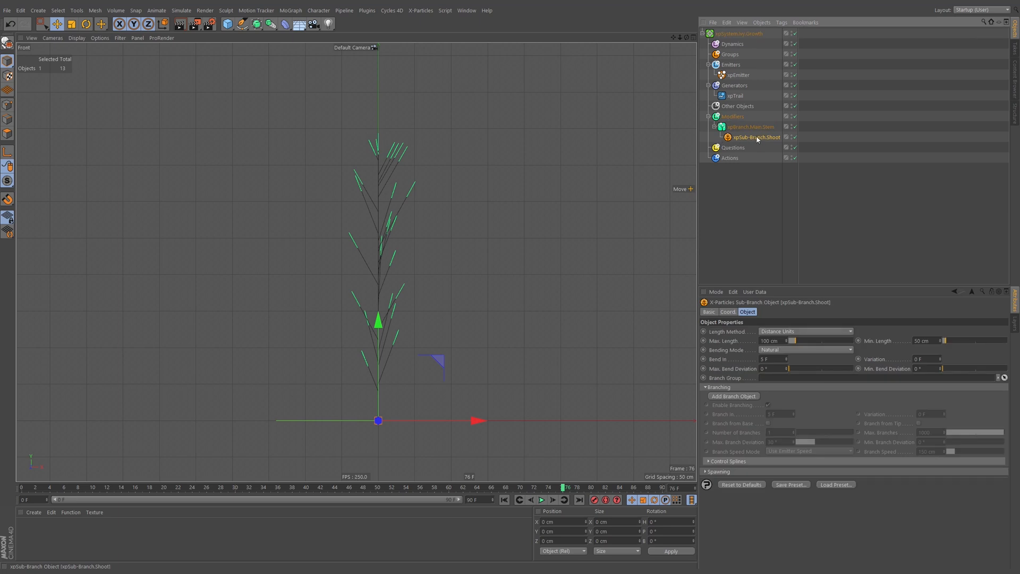
Inspect the shoots along the plant in the Front view and show the main stem and shoot properties
{"action": "mouse_move", "coordinate": [392, 159]}
{"action": "right_mouse_down", "text": "alt"}
{"action": "mouse_move", "coordinate": [432, 146]}
{"action": "mouse_move", "coordinate": [397, 170]}
{"action": "right_mouse_up", "text": "alt"}
{"action": "middle_click_drag", "start_coordinate": [396, 170], "coordinate": [374, 165], "text": "alt"}
{"action": "right_click_drag", "start_coordinate": [505, 170], "coordinate": [495, 193], "text": "alt"}
{"action": "middle_click_drag", "start_coordinate": [495, 193], "coordinate": [505, 197], "text": "alt"}
{"action": "right_click_drag", "start_coordinate": [375, 177], "coordinate": [383, 175], "text": "alt"}
{"action": "middle_click_drag", "start_coordinate": [388, 189], "coordinate": [377, 209], "text": "alt"}
{"action": "left_click", "coordinate": [756, 127]}
{"action": "left_click", "coordinate": [759, 138]}
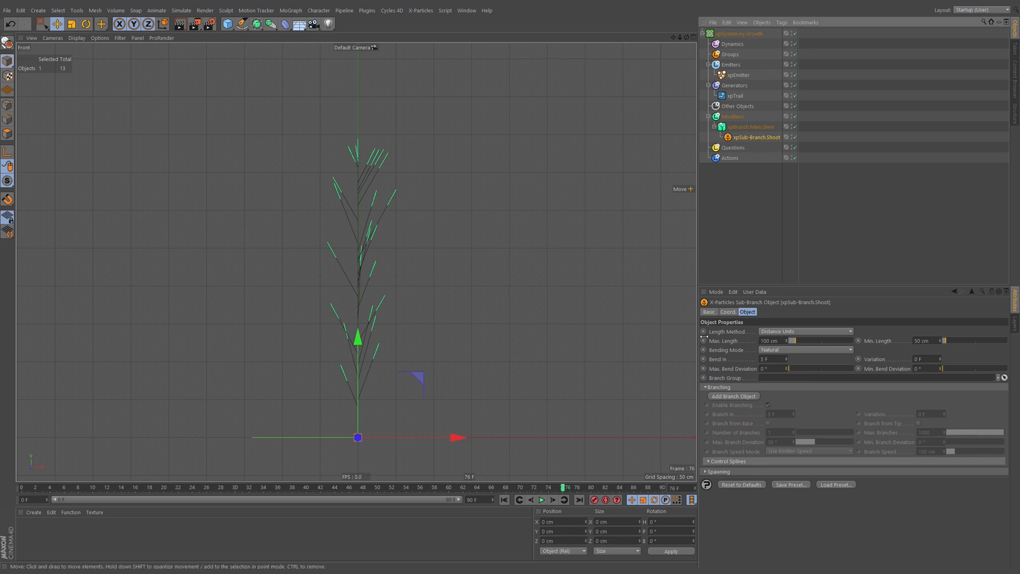
Set xpBranch.Main.Stem's Branch In to 15 F, replay the simulation from the start and stop it
{"action": "left_click", "coordinate": [757, 126]}
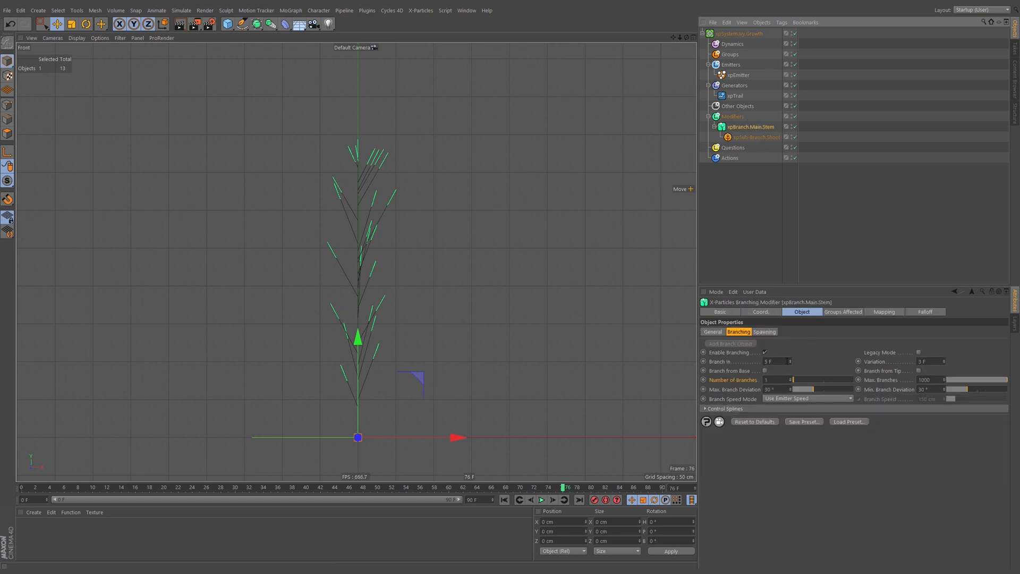
{"action": "left_click_drag", "start_coordinate": [784, 361], "coordinate": [754, 365]}
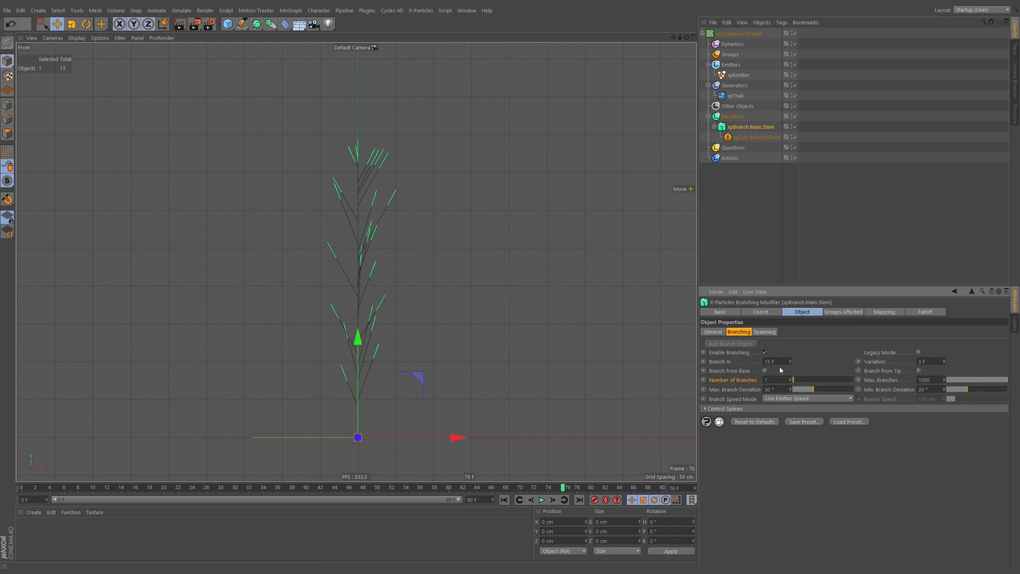
{"action": "left_click", "coordinate": [504, 499]}
{"action": "left_click", "coordinate": [542, 500]}
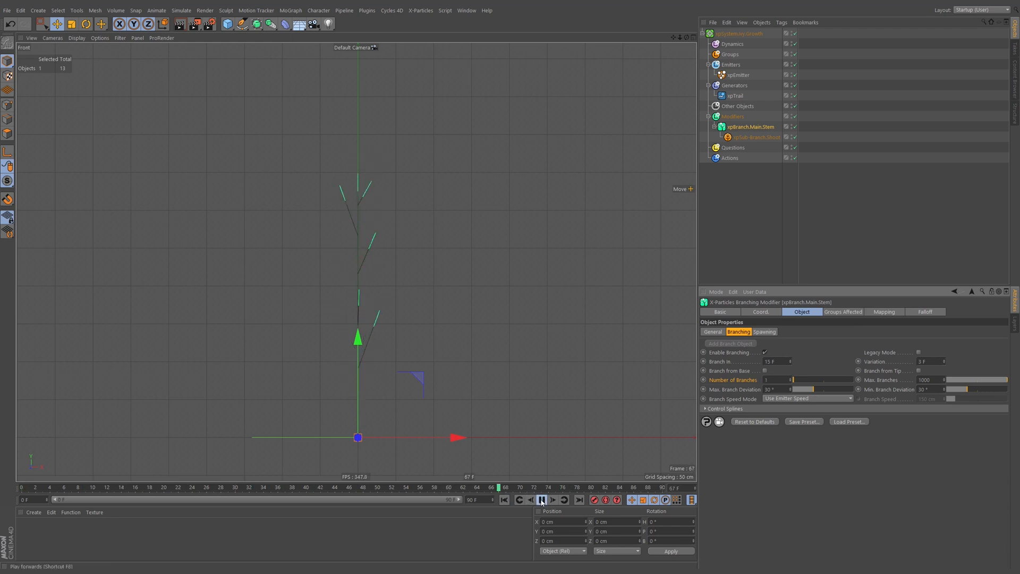
{"action": "left_click", "coordinate": [542, 500]}
Switch to the Perspective view and briefly run the simulation there
{"action": "middle_click", "coordinate": [333, 232]}
{"action": "middle_click", "coordinate": [334, 234]}
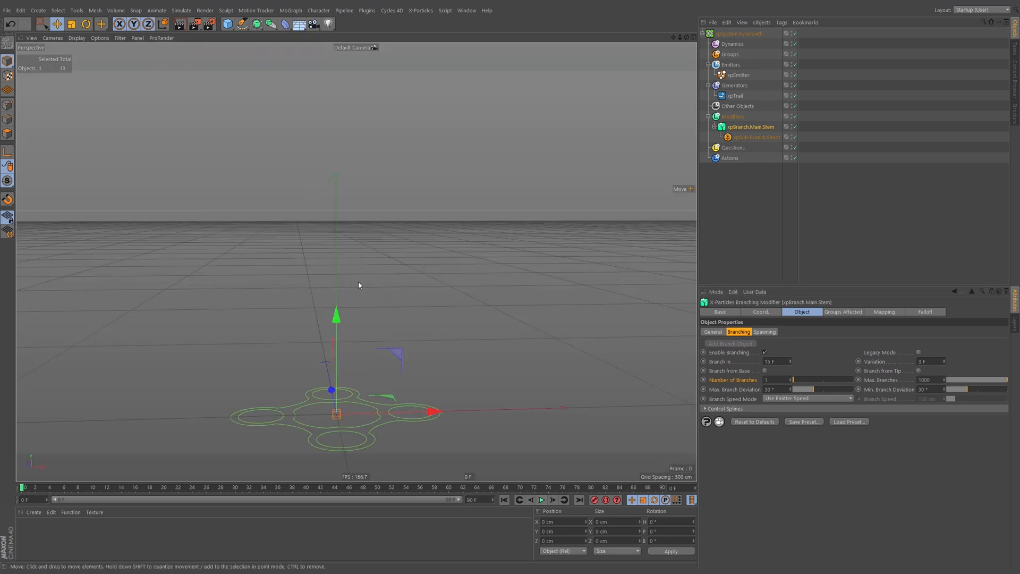
{"action": "left_click", "coordinate": [542, 500]}
{"action": "left_click", "coordinate": [542, 500]}
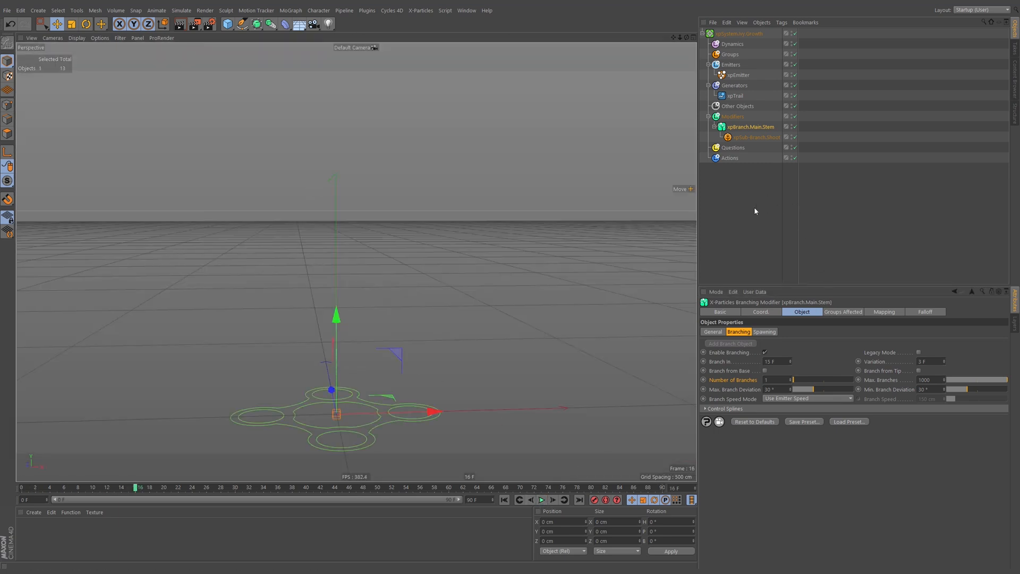
Set xpSub-Branch.Shoot's Max. Length to 300 cm and play the simulation with xpBranch.Main.Stem selected
{"action": "left_click", "coordinate": [756, 137]}
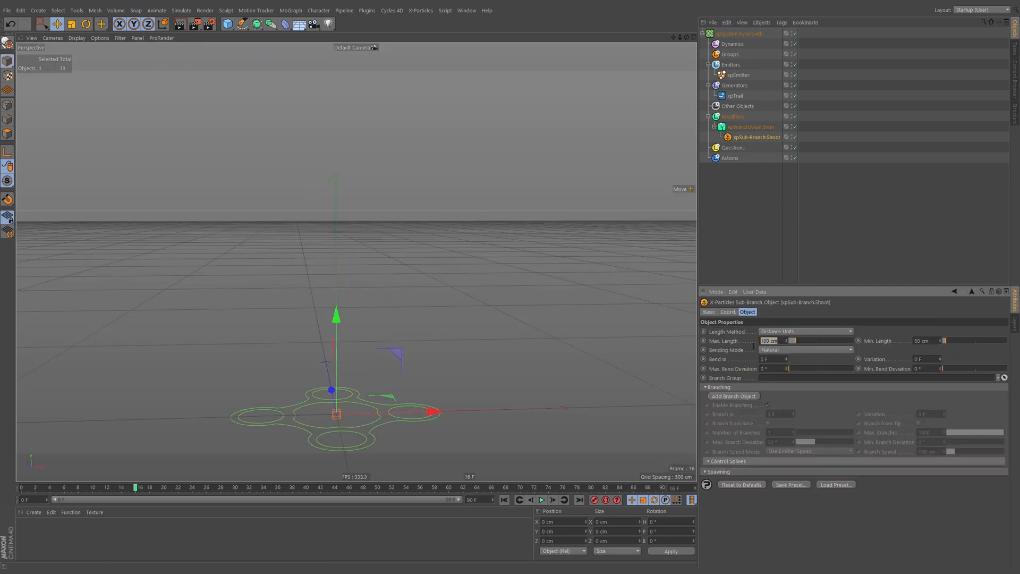
{"action": "left_click", "coordinate": [750, 126]}
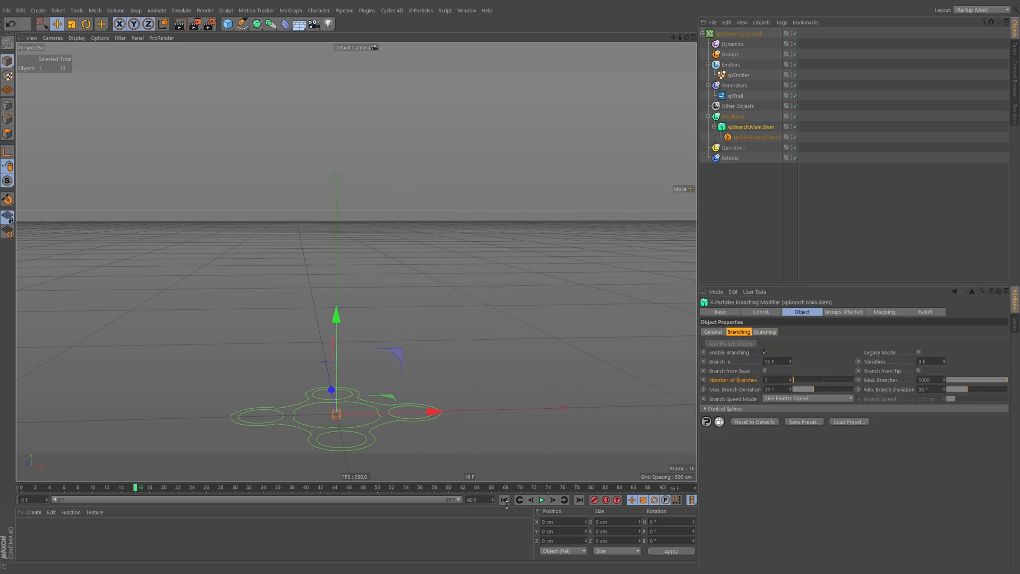
{"action": "left_click", "coordinate": [542, 500]}
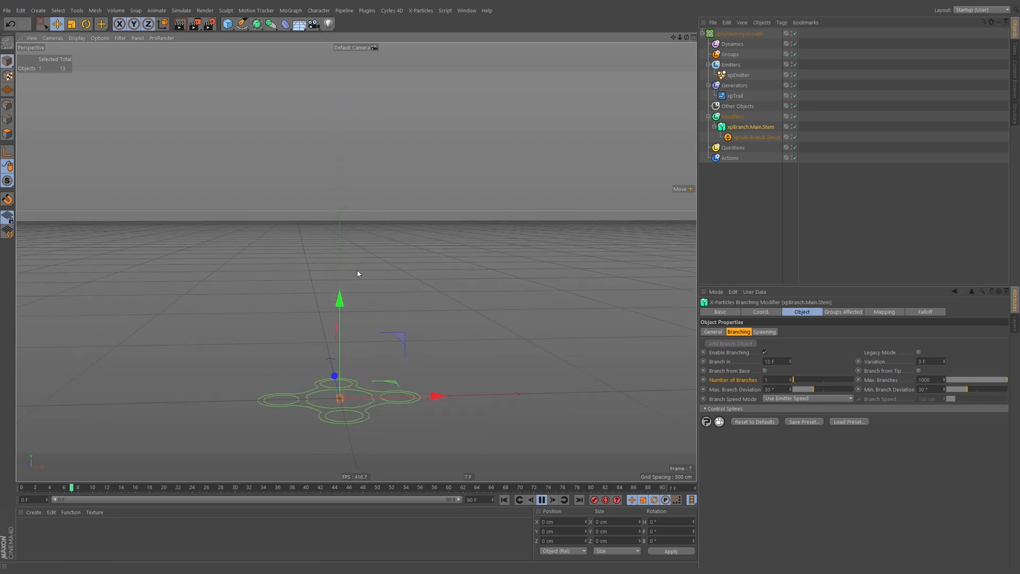
Extend the project length to 600 frames, stretch the preview range over it and restart the simulation
{"action": "left_click_drag", "start_coordinate": [491, 499], "coordinate": [455, 504]}
{"action": "type", "text": "600"}
{"action": "key", "text": "Return"}
{"action": "left_click_drag", "start_coordinate": [124, 503], "coordinate": [460, 500]}
{"action": "left_click", "coordinate": [503, 499]}
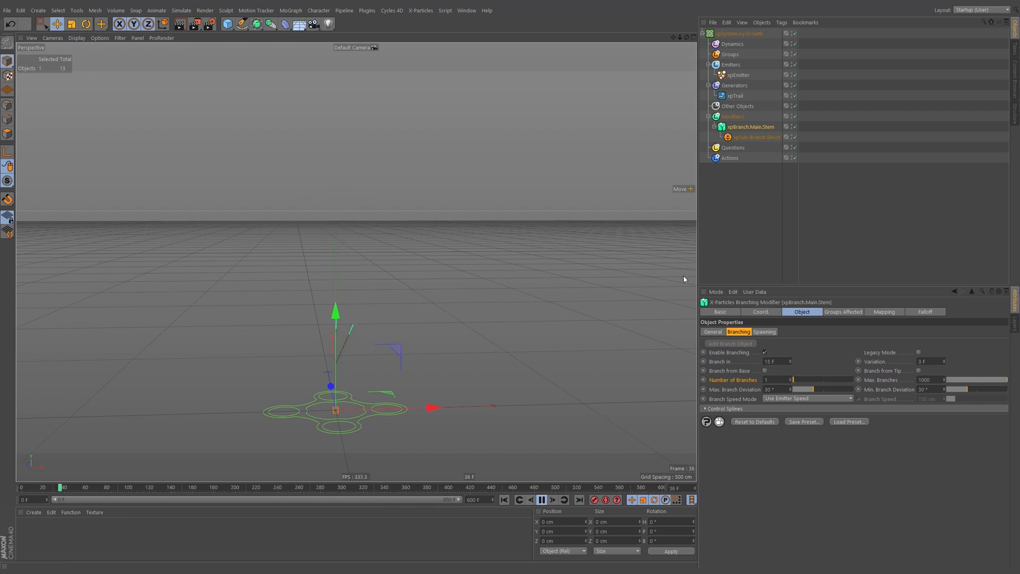
Watch the longer shoots grow from a raised angle in the Perspective view and stop the playback
{"action": "left_click", "coordinate": [757, 137]}
{"action": "left_click_drag", "start_coordinate": [394, 260], "coordinate": [410, 299], "text": "alt"}
{"action": "right_click_drag", "start_coordinate": [453, 294], "coordinate": [421, 298], "text": "alt"}
{"action": "middle_click_drag", "start_coordinate": [364, 200], "coordinate": [375, 211], "text": "alt"}
{"action": "mouse_move", "coordinate": [372, 210]}
{"action": "left_mouse_down", "text": "alt"}
{"action": "mouse_move", "coordinate": [382, 210]}
{"action": "mouse_move", "coordinate": [372, 205]}
{"action": "left_mouse_up", "text": "alt"}
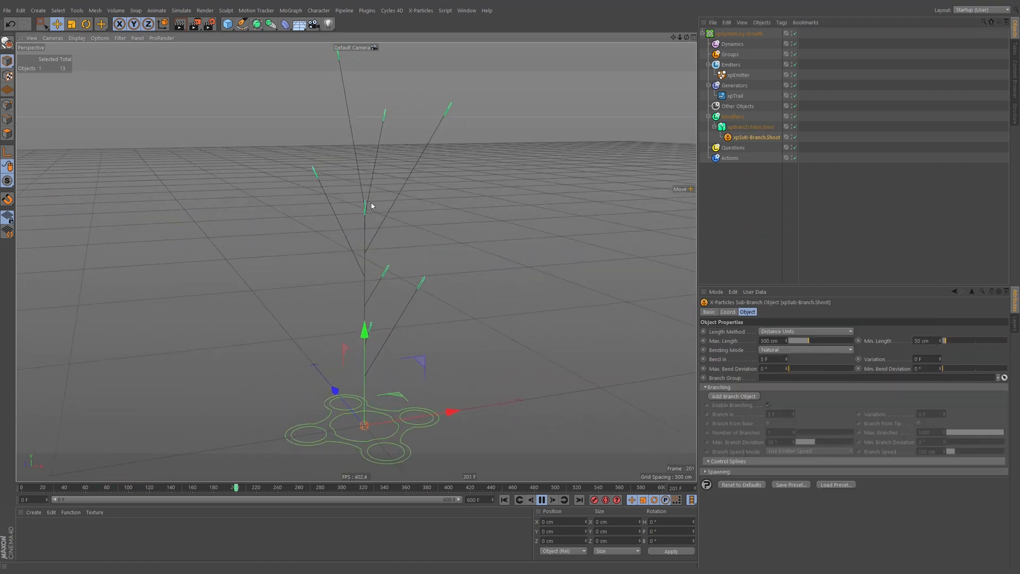
{"action": "left_click", "coordinate": [542, 500]}
Create and add a particle group through xpEmitter's group settings
{"action": "left_click", "coordinate": [749, 127]}
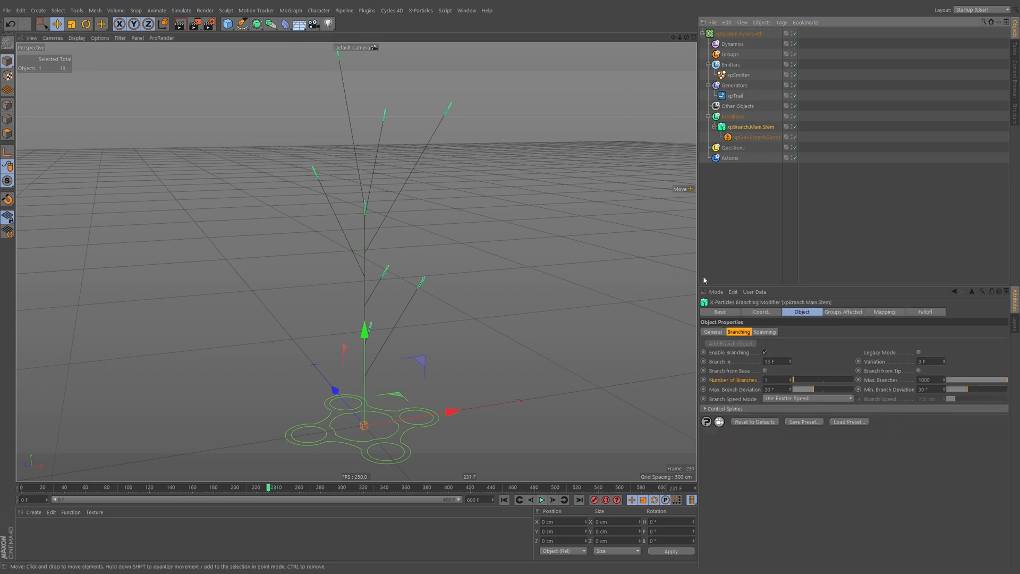
{"action": "left_click", "coordinate": [738, 75]}
{"action": "left_click", "coordinate": [903, 312]}
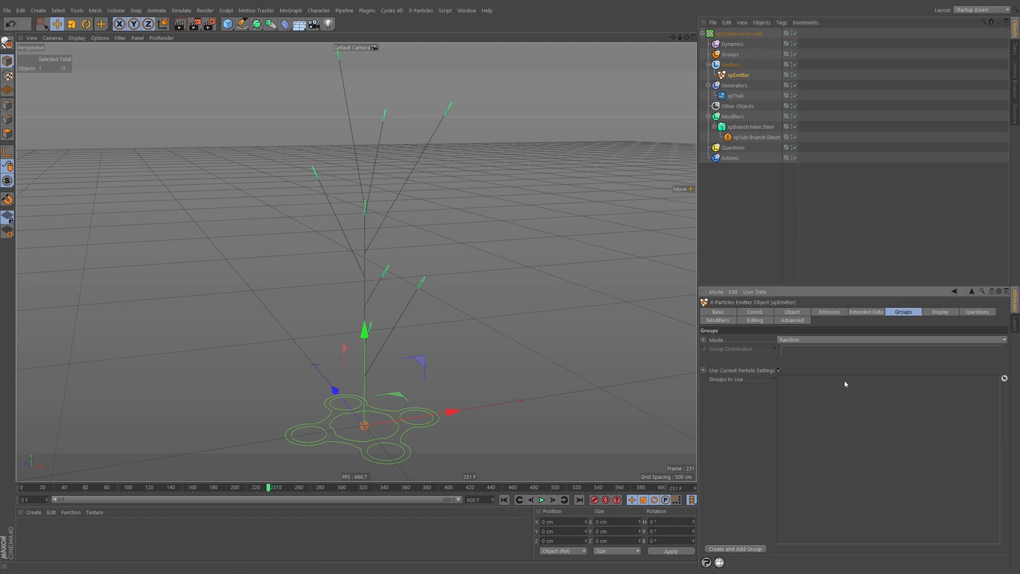
{"action": "left_click", "coordinate": [733, 548]}
Rename the new particle group as Particle Group.Main.Stem
{"action": "double_click", "coordinate": [745, 64]}
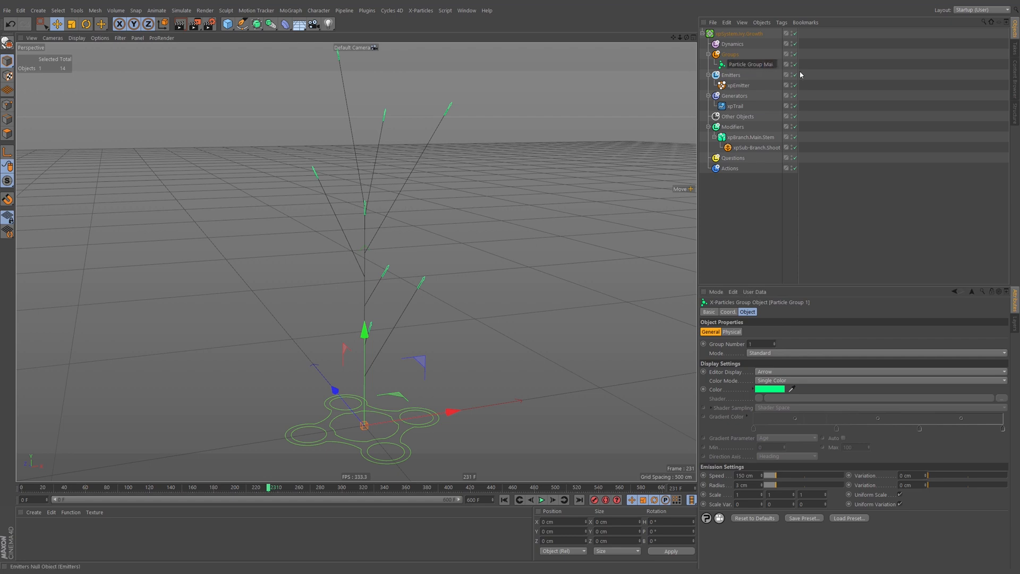
{"action": "type", "text": "Stem"}
{"action": "key", "text": "Return"}
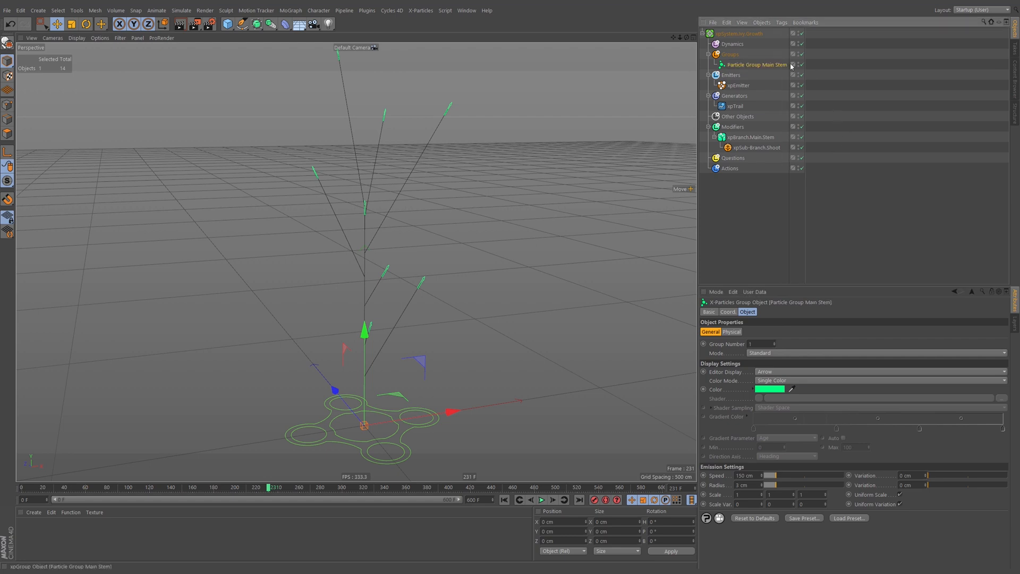
{"action": "double_click", "coordinate": [777, 64]}
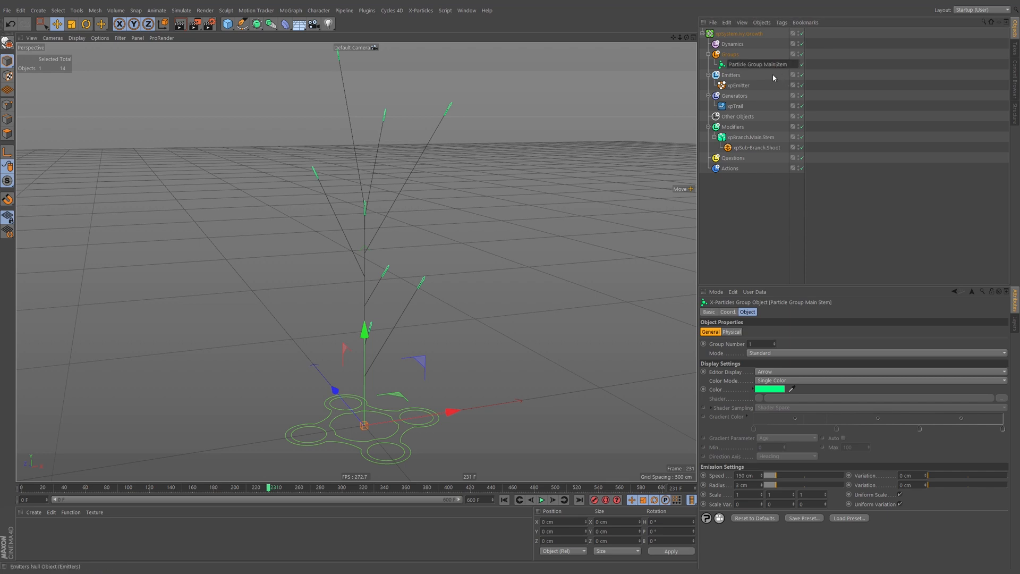
{"action": "left_click", "coordinate": [764, 68]}
{"action": "key", "text": "BackSpace"}
{"action": "type", "text": "."}
{"action": "key", "text": "Return"}
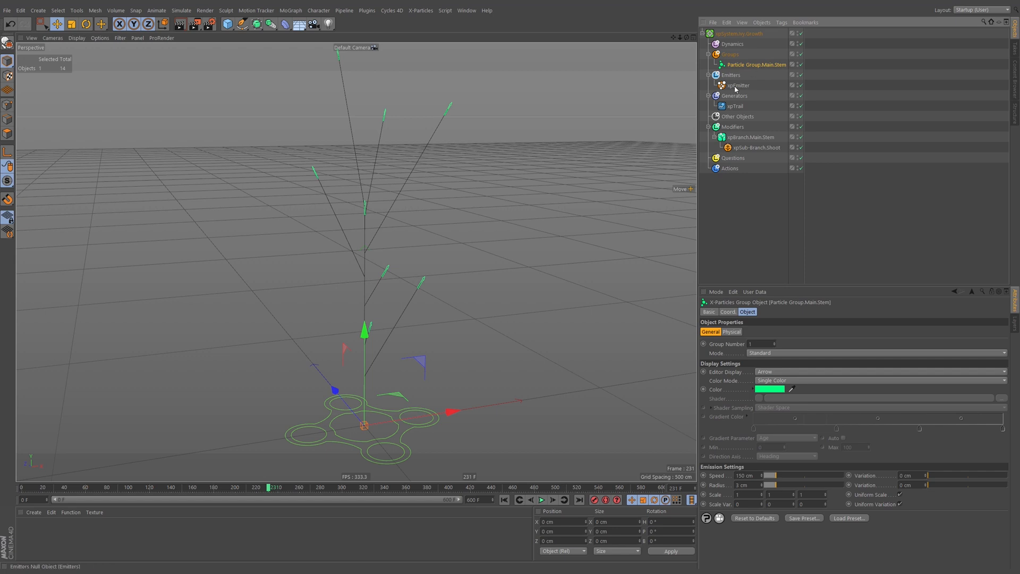
Rename the emitter's particle group as Main.Stem.Group
{"action": "double_click", "coordinate": [765, 67]}
{"action": "left_click_drag", "start_coordinate": [764, 65], "coordinate": [710, 67]}
{"action": "key", "text": "BackSpace"}
{"action": "type", "text": "Main.Stem"}
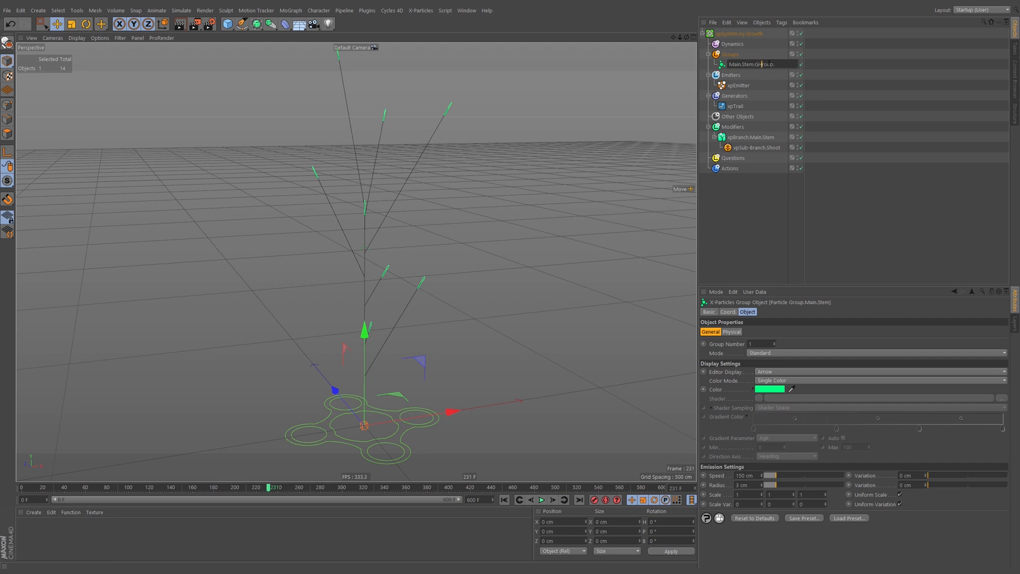
{"action": "key", "text": "Return"}
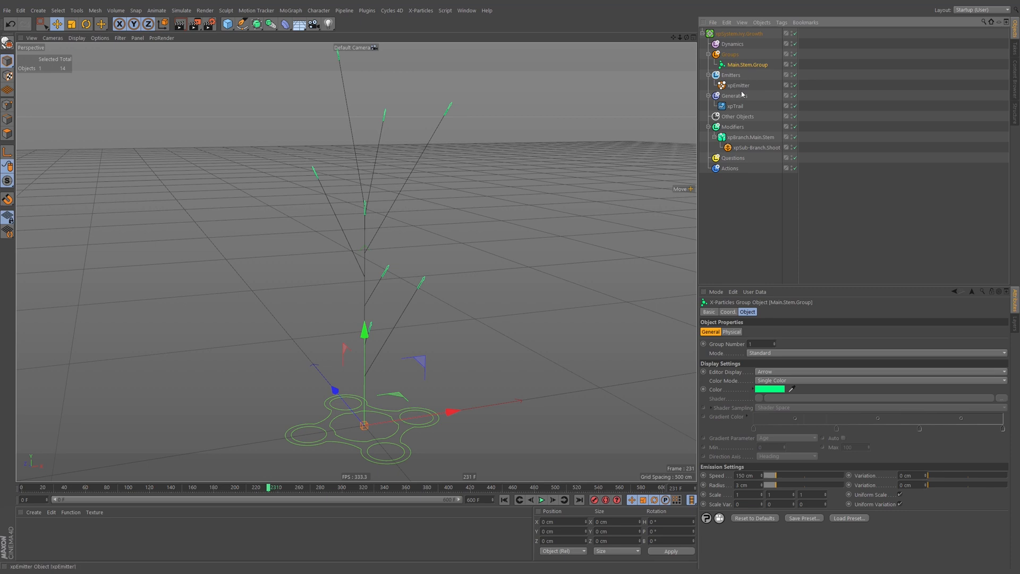
Review the general and affected-groups settings of xpBranch.Main.Stem
{"action": "left_click", "coordinate": [733, 137]}
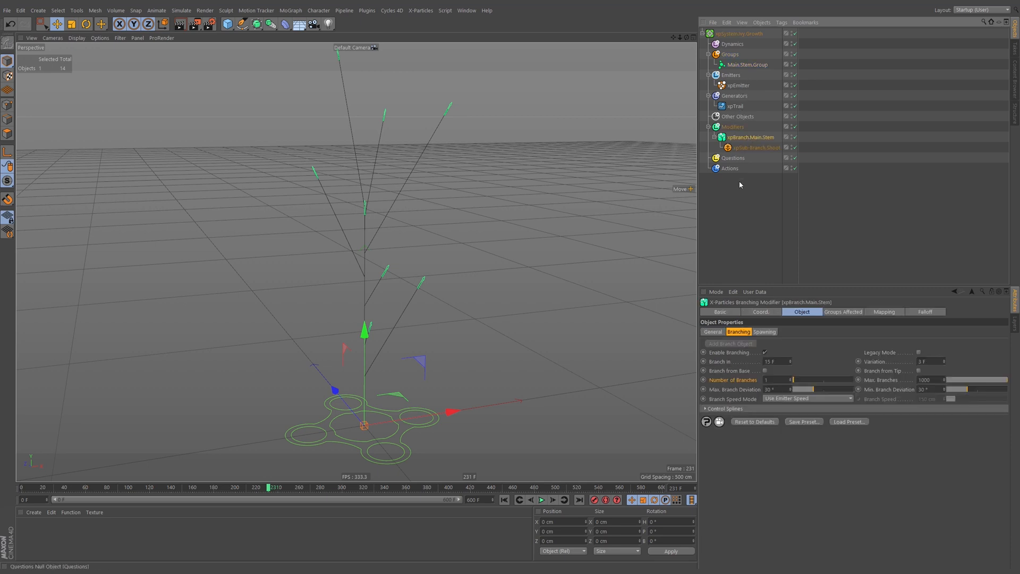
{"action": "left_click", "coordinate": [713, 331]}
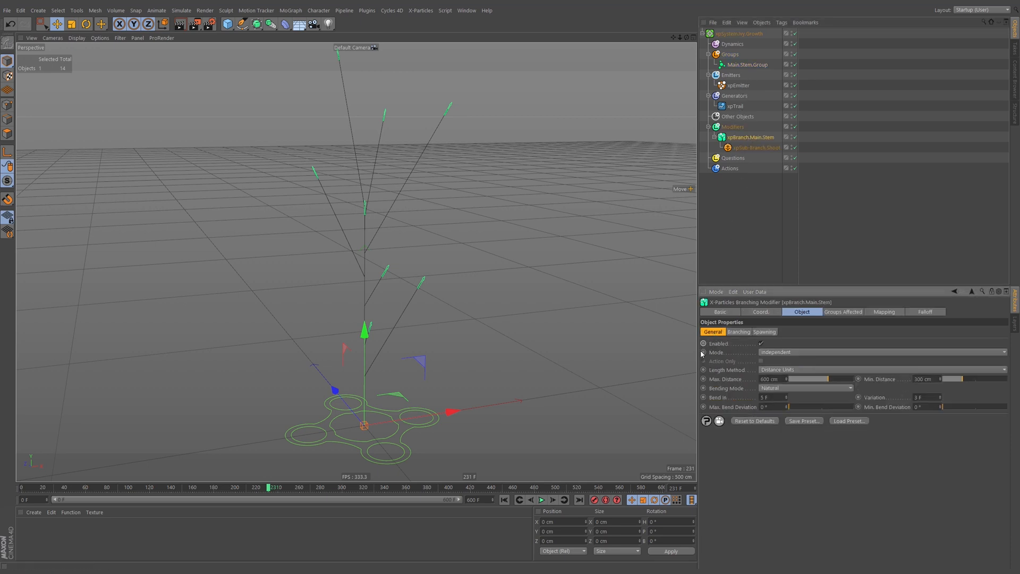
{"action": "left_click", "coordinate": [836, 314]}
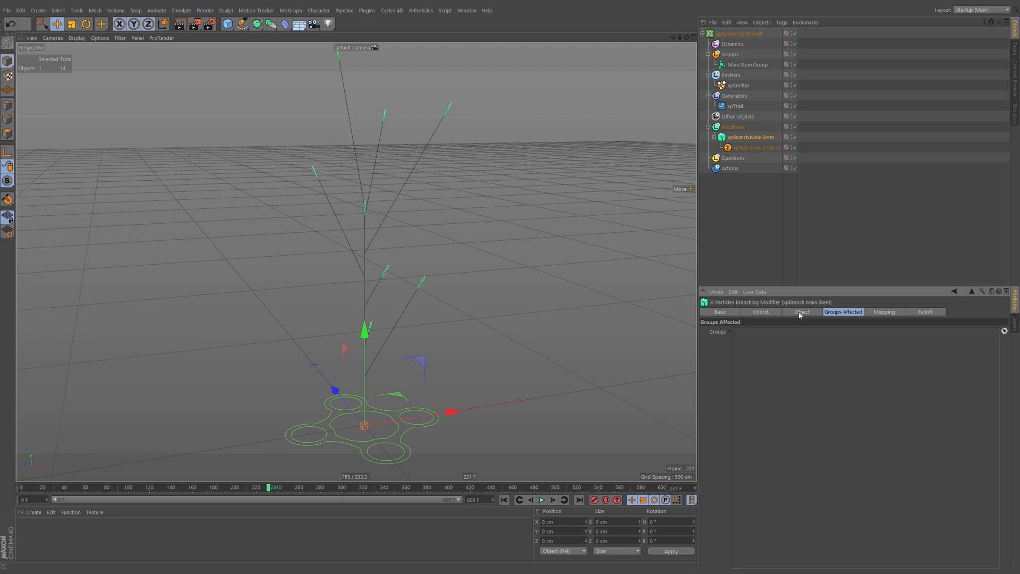
{"action": "left_click", "coordinate": [801, 313]}
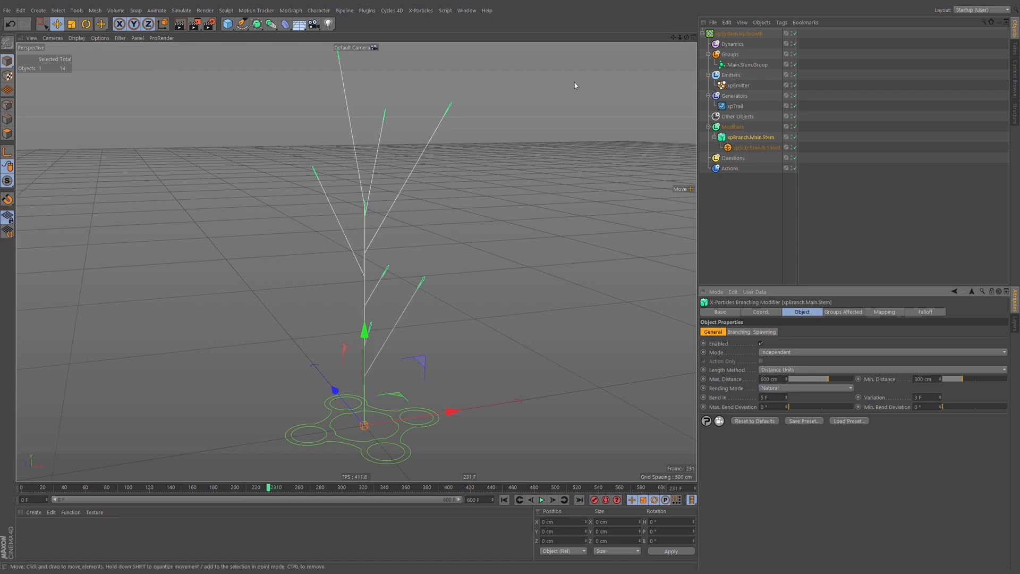
Duplicate Main.Stem.Group and rename the copy as Shoot.Group.01
{"action": "left_click_drag", "start_coordinate": [753, 65], "coordinate": [766, 84], "text": "ctrl"}
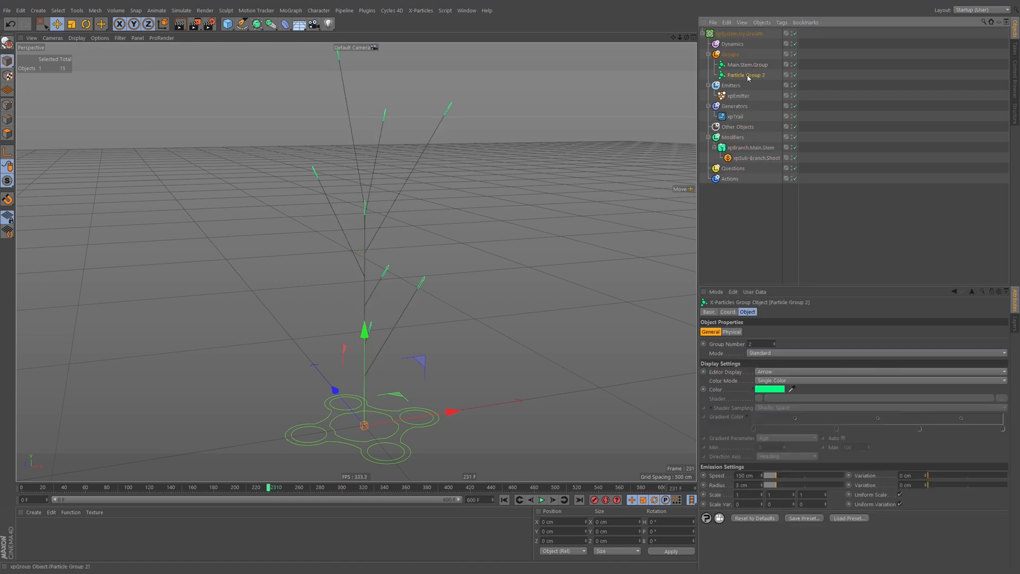
{"action": "double_click", "coordinate": [752, 76]}
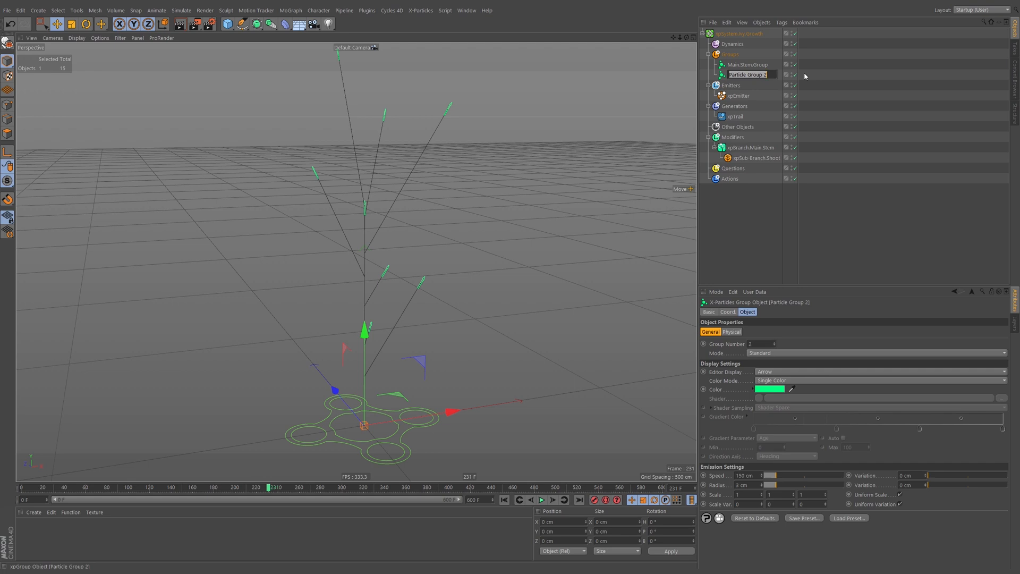
{"action": "type", "text": "B"}
{"action": "type", "text": "hoot"}
{"action": "type", "text": ".G"}
{"action": "type", "text": "roup.01"}
{"action": "key", "text": "Return"}
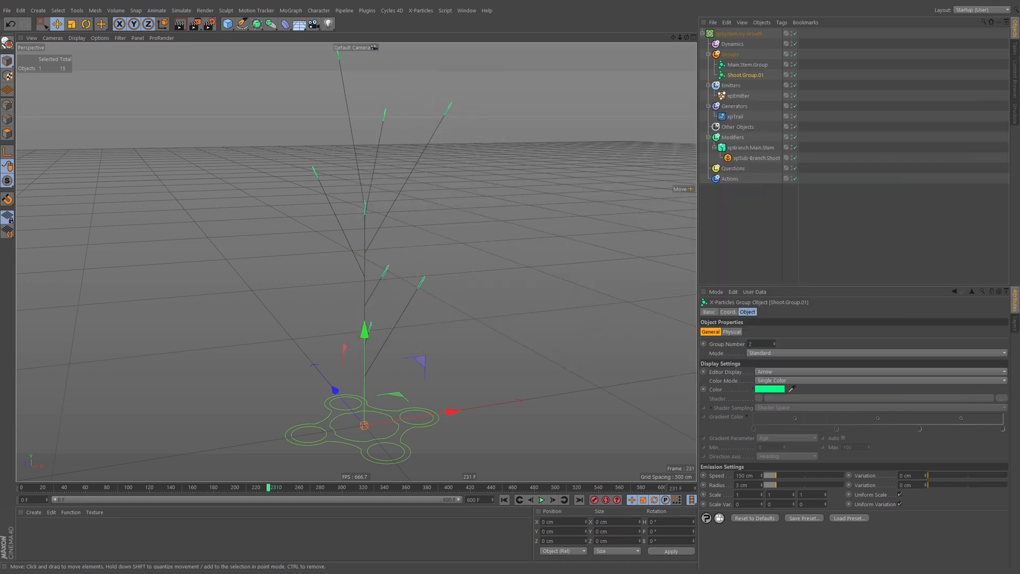
Change the display color of Shoot.Group.01 to a pinkish violet
{"action": "left_click", "coordinate": [774, 390]}
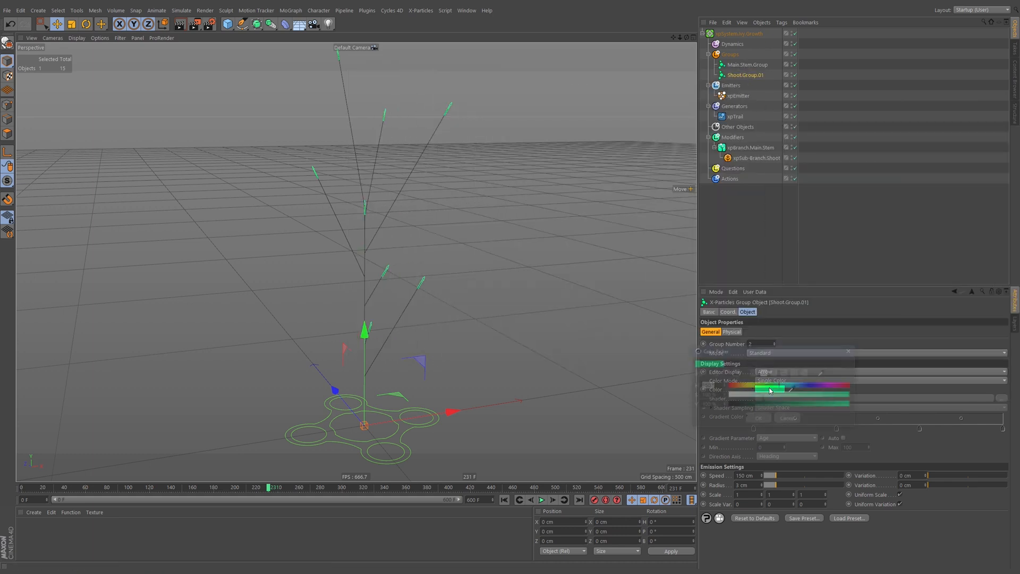
{"action": "mouse_move", "coordinate": [796, 386]}
{"action": "left_mouse_down"}
{"action": "mouse_move", "coordinate": [828, 386]}
{"action": "mouse_move", "coordinate": [795, 397]}
{"action": "left_mouse_up"}
{"action": "left_click", "coordinate": [758, 419]}
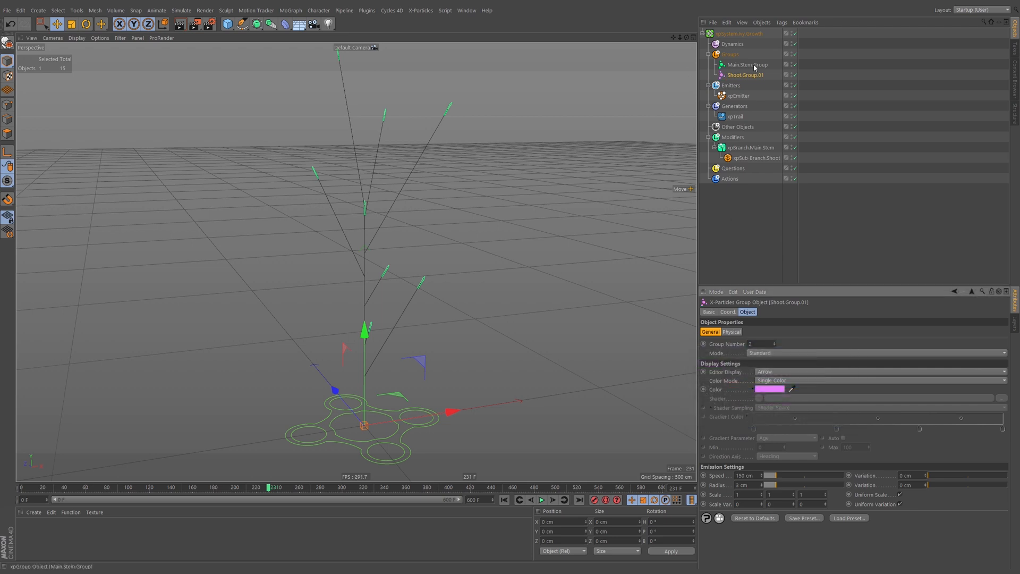
Assign Shoot.Group.01 as the Branch Group of xpSub-Branch.Shoot
{"action": "left_click", "coordinate": [747, 95]}
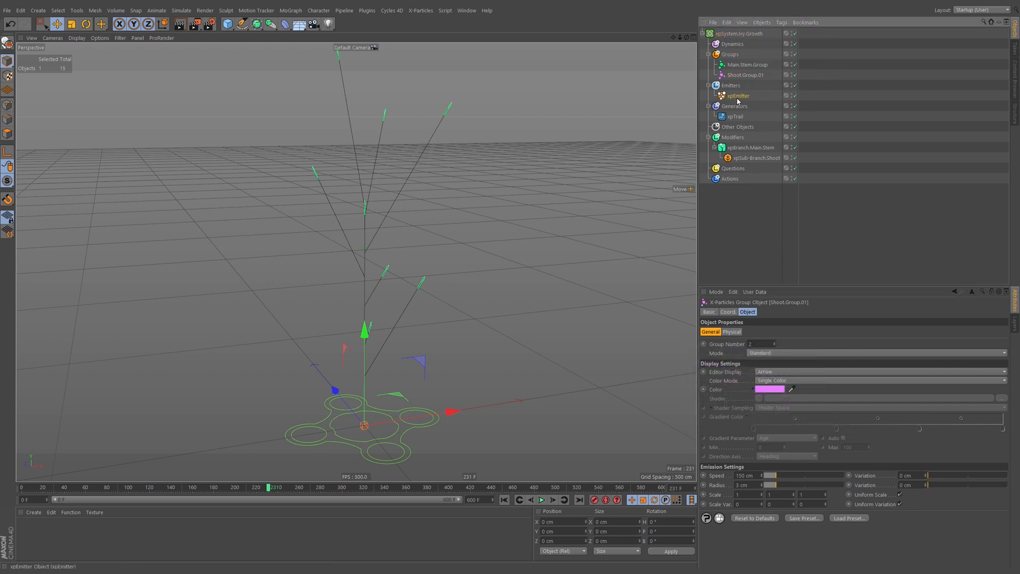
{"action": "left_click", "coordinate": [751, 158]}
{"action": "left_click_drag", "start_coordinate": [759, 73], "coordinate": [773, 378]}
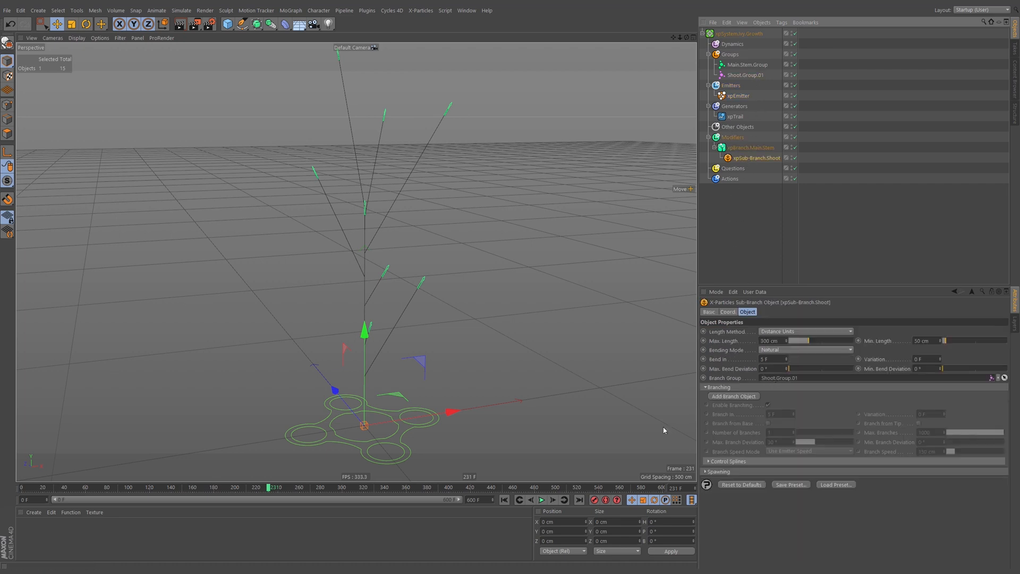
Replay the simulation from the start, stop it and inspect the colored shoots from another angle
{"action": "left_click", "coordinate": [504, 500]}
{"action": "left_click", "coordinate": [542, 500]}
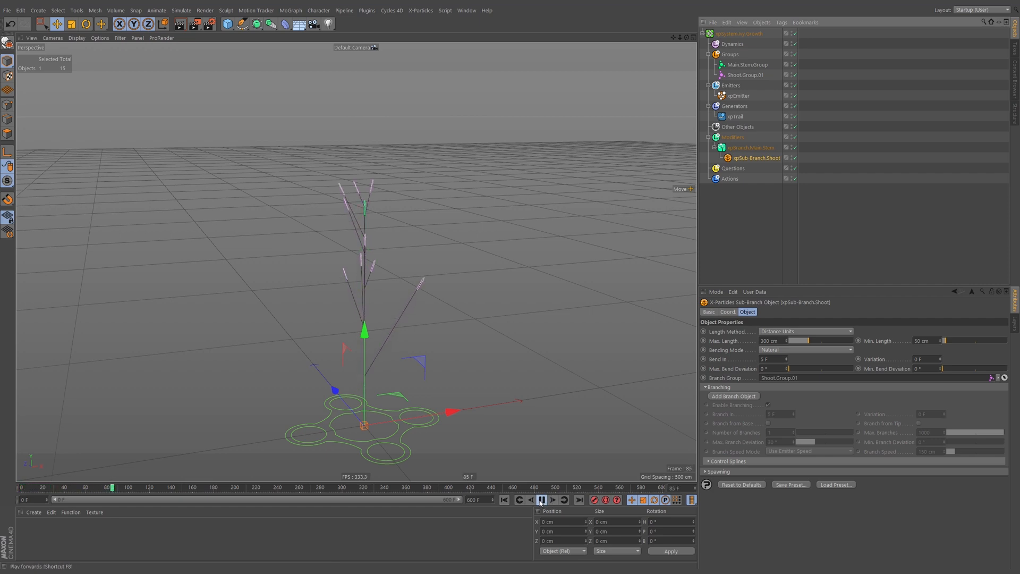
{"action": "key", "text": "F8"}
{"action": "left_click_drag", "start_coordinate": [488, 308], "coordinate": [399, 288], "text": "alt"}
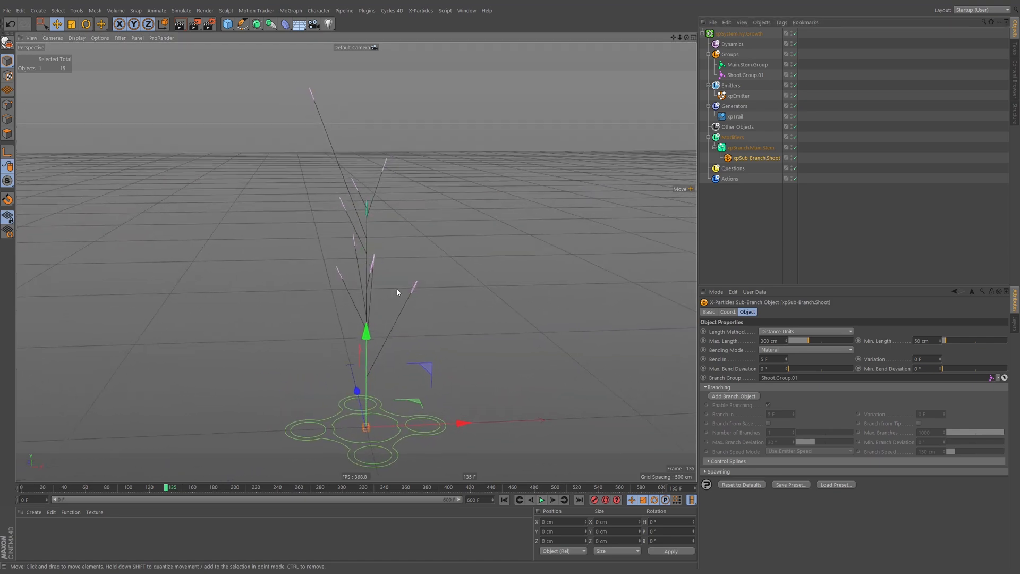
Set xpBranch.Main.Stem's Max. Bend Deviation to 20° and Min. Bend Deviation to 10°
{"action": "left_click", "coordinate": [757, 147]}
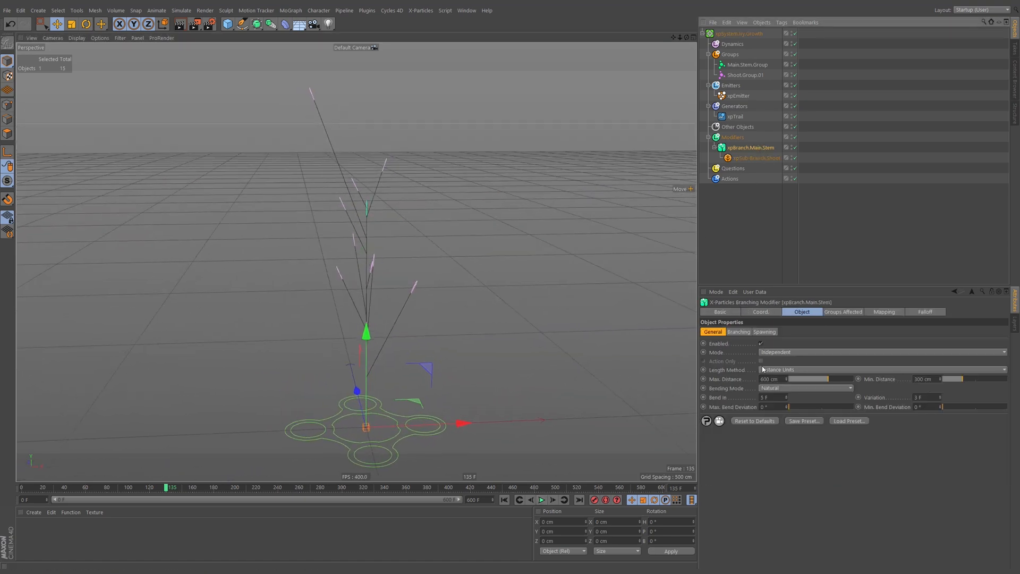
{"action": "left_click_drag", "start_coordinate": [770, 407], "coordinate": [757, 420]}
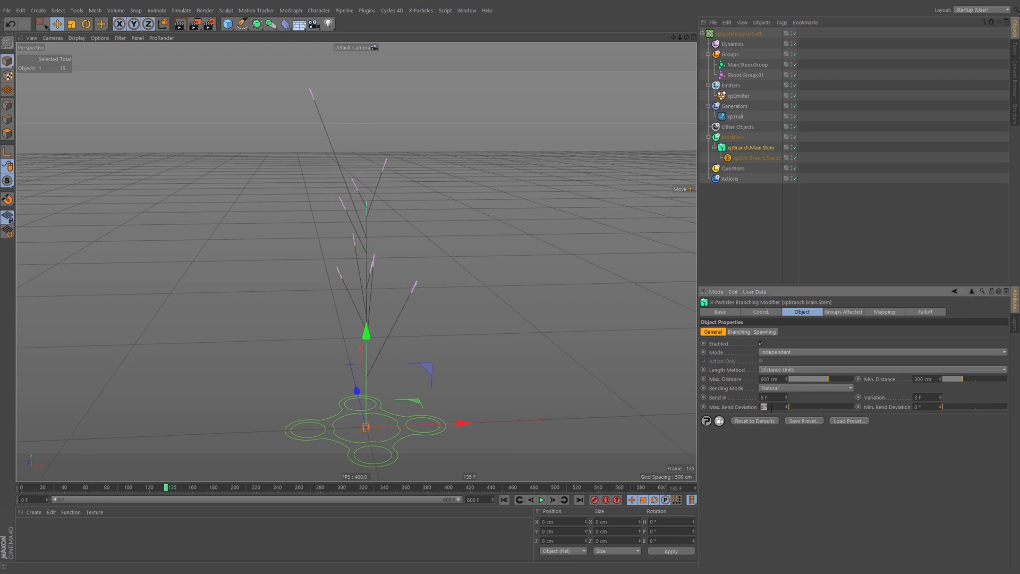
{"action": "type", "text": "20"}
{"action": "key", "text": "Return"}
{"action": "type", "text": "10"}
{"action": "key", "text": "Return"}
Set xpSub-Branch.Shoot's Max. Bend Deviation to 20° and Min. Bend Deviation to 10°
{"action": "left_click", "coordinate": [762, 158]}
{"action": "left_click", "coordinate": [744, 387]}
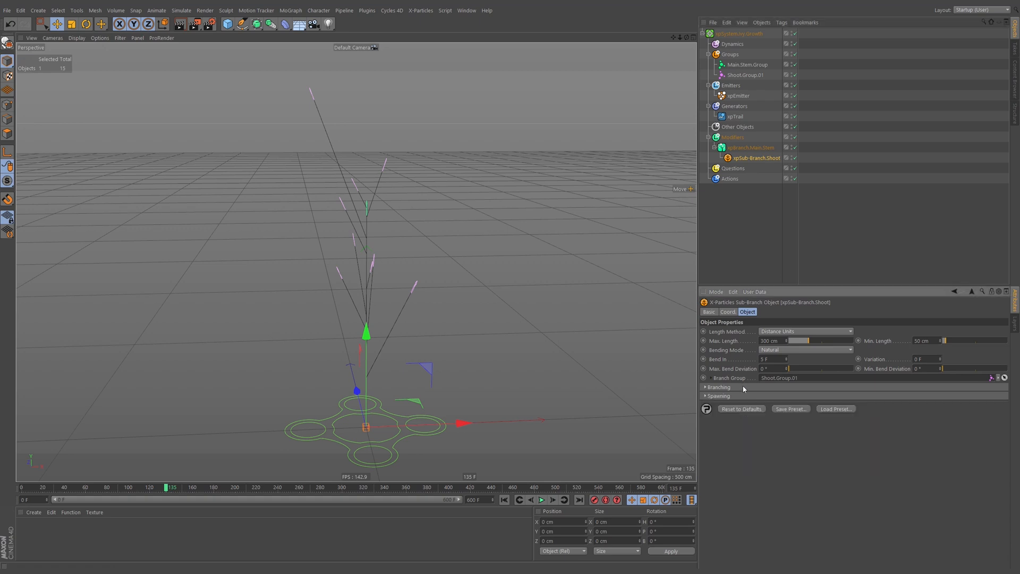
{"action": "left_click", "coordinate": [760, 148]}
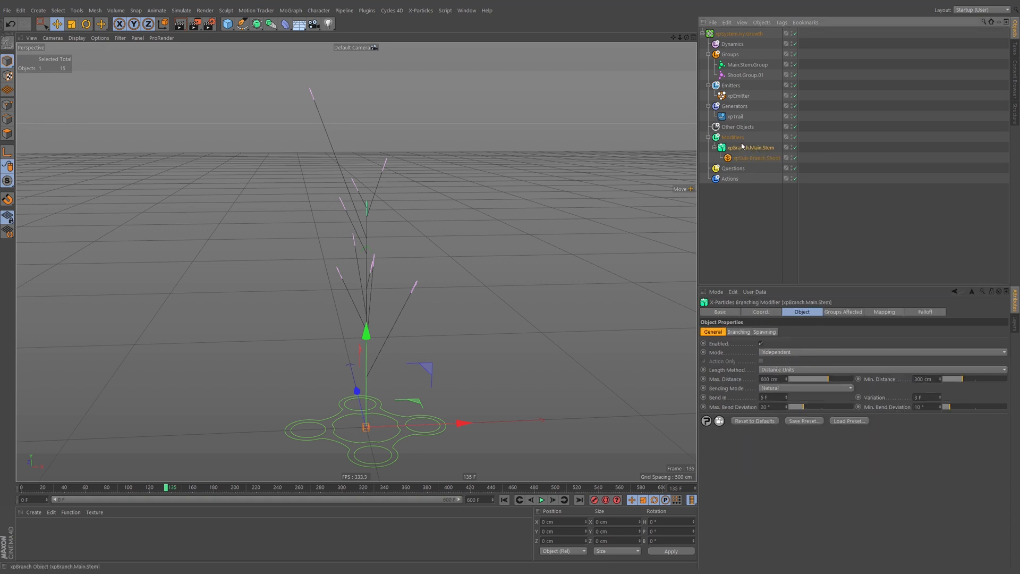
{"action": "left_click", "coordinate": [757, 158]}
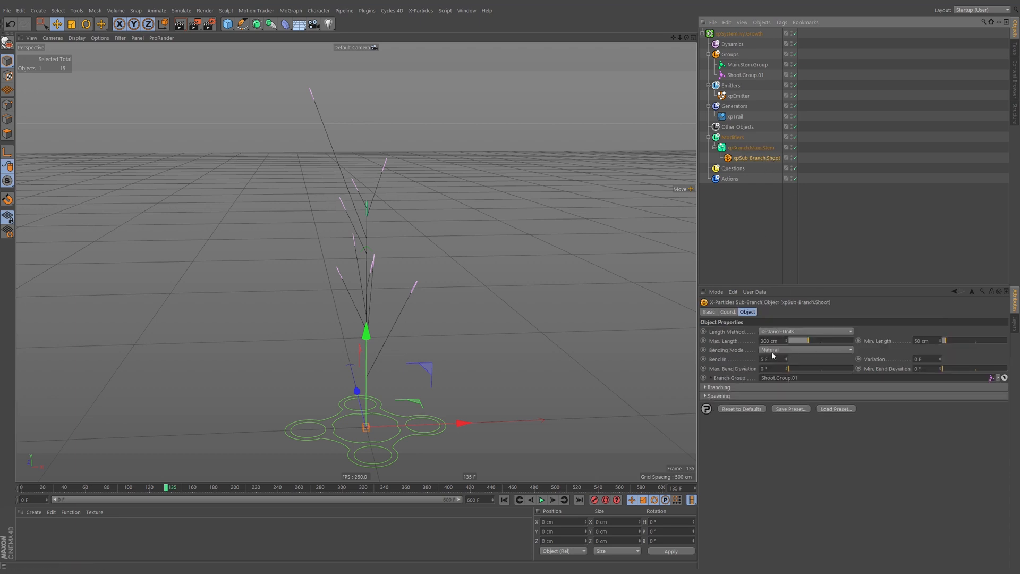
{"action": "double_click", "coordinate": [770, 368]}
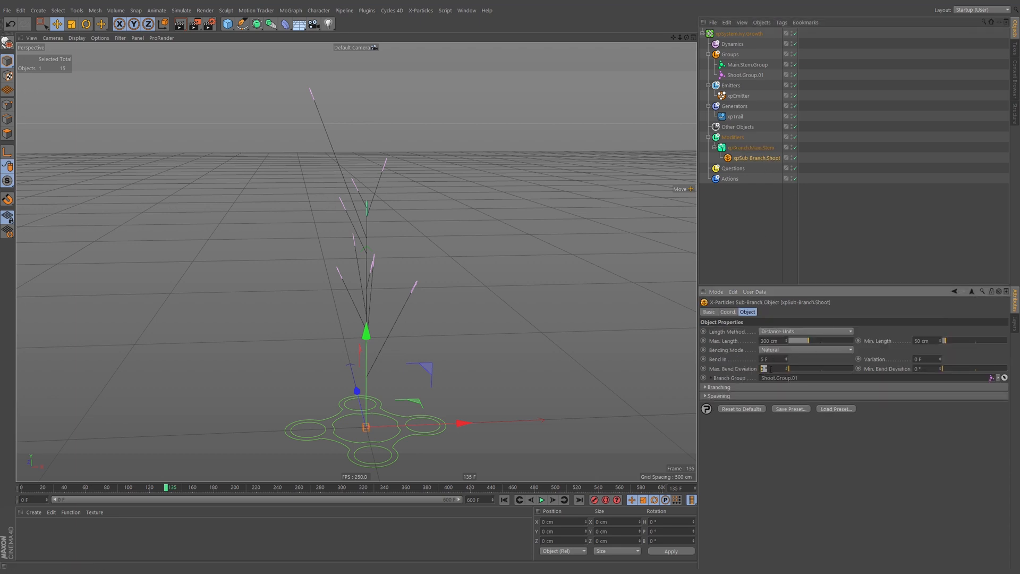
{"action": "type", "text": "20"}
{"action": "key", "text": "Return"}
{"action": "double_click", "coordinate": [918, 368]}
{"action": "type", "text": "10"}
{"action": "key", "text": "Return"}
Replay the growth simulation from the start, stop it and inspect the bending shoots from another angle
{"action": "left_click", "coordinate": [504, 500]}
{"action": "left_click", "coordinate": [542, 500]}
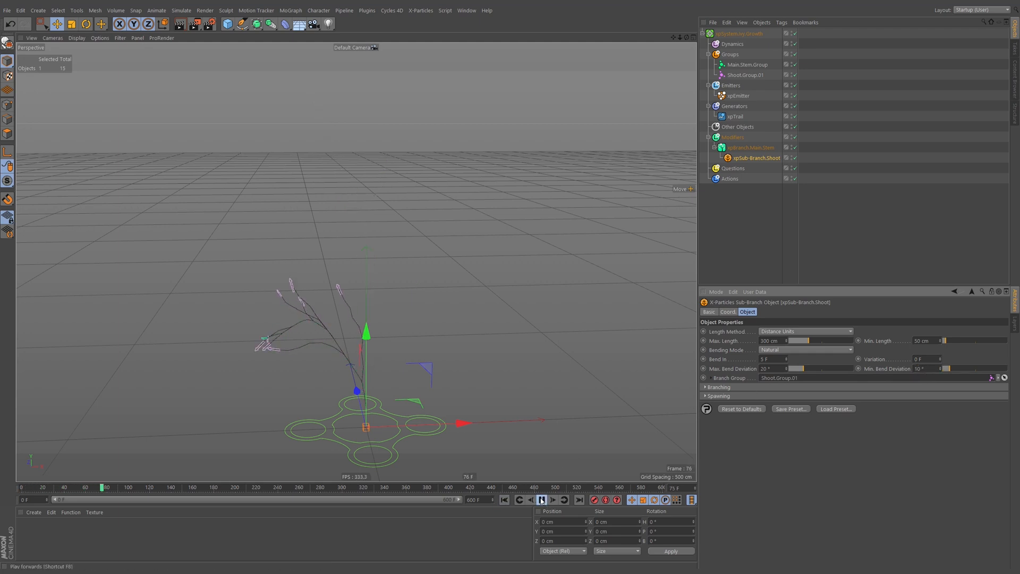
{"action": "left_click", "coordinate": [542, 500]}
{"action": "middle_click_drag", "start_coordinate": [366, 363], "coordinate": [406, 317], "text": "alt"}
{"action": "left_click_drag", "start_coordinate": [406, 317], "coordinate": [445, 327], "text": "alt"}
{"action": "left_click_drag", "start_coordinate": [331, 264], "coordinate": [518, 264], "text": "alt"}
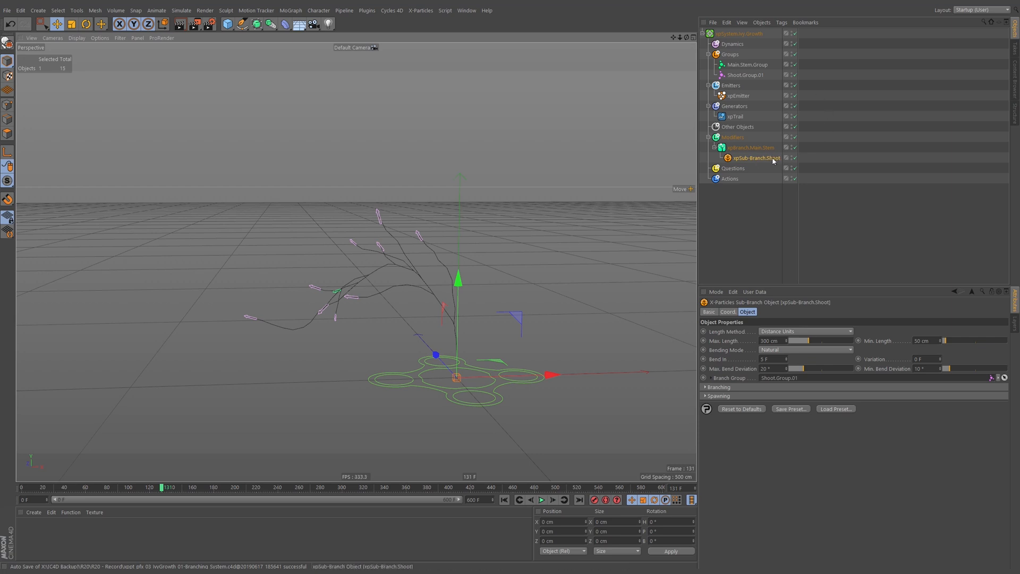
Nest a copy of xpSub-Branch.Shoot under the original, naming the copy xpSub-Branch.Shoot.02 and the original xpSub-Branch.Shoot.01
{"action": "left_click_drag", "start_coordinate": [772, 157], "coordinate": [771, 158]}
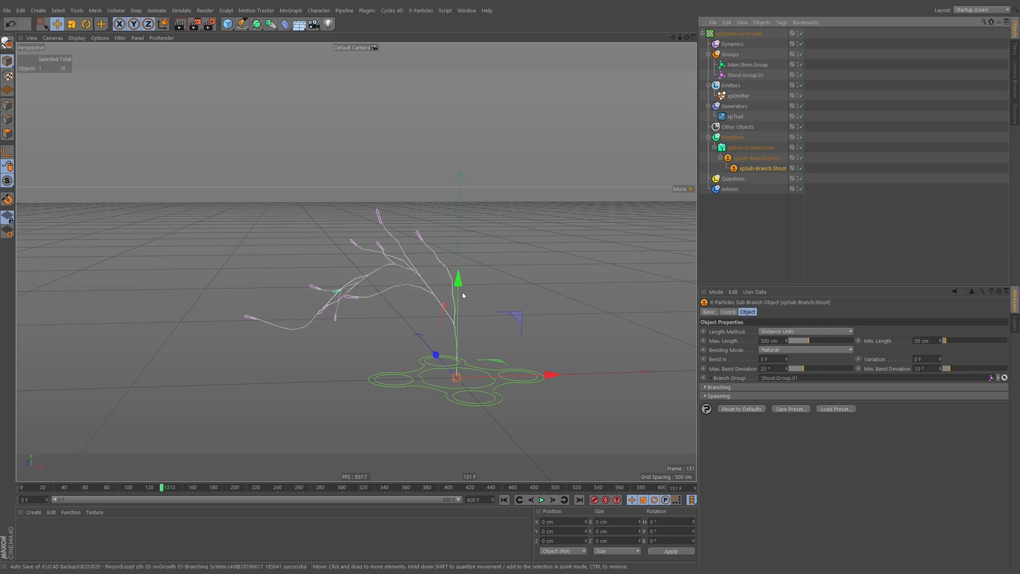
{"action": "left_click", "coordinate": [769, 159]}
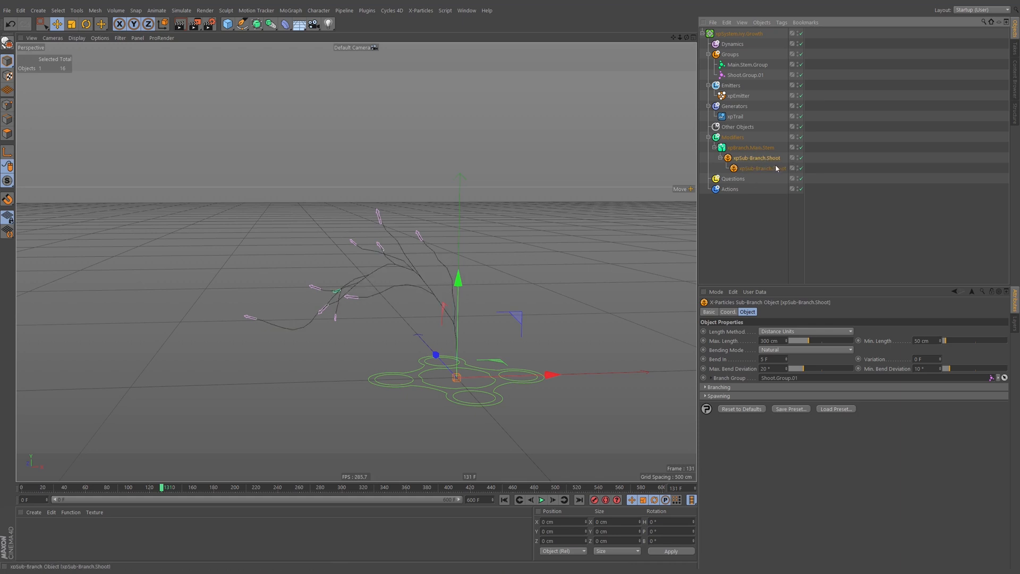
{"action": "double_click", "coordinate": [765, 168]}
{"action": "key", "text": "End"}
{"action": "type", "text": ".02"}
{"action": "key", "text": "Return"}
{"action": "double_click", "coordinate": [765, 157]}
{"action": "key", "text": "End"}
{"action": "type", "text": ".01"}
{"action": "key", "text": "Return"}
Duplicate Shoot.Group.01 as Shoot.Group.02 and assign the copy as the Branch Group of xpSub-Branch.Shoot.02
{"action": "left_click_drag", "start_coordinate": [761, 75], "coordinate": [758, 80], "text": "ctrl"}
{"action": "double_click", "coordinate": [761, 84]}
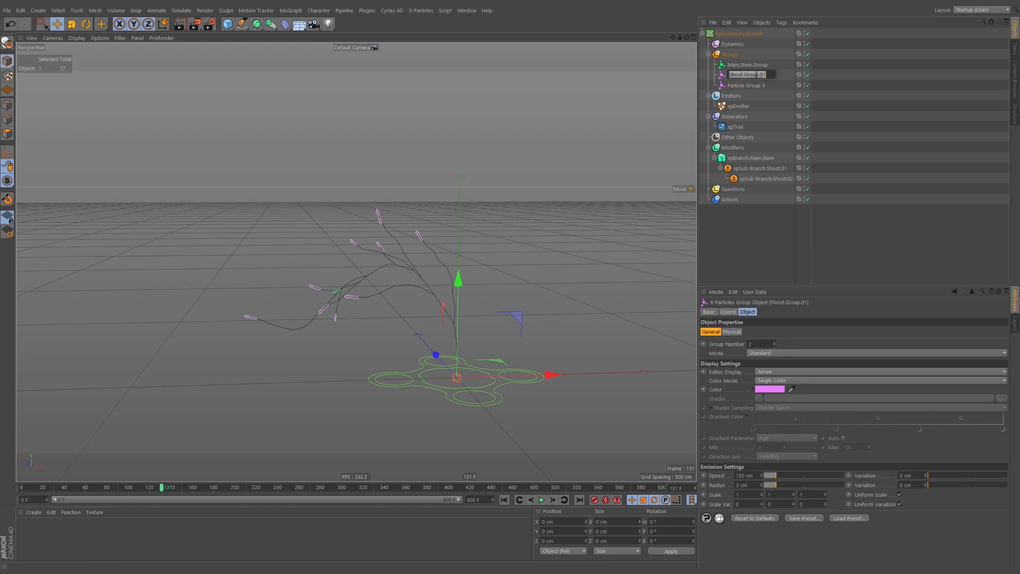
{"action": "type", "text": "Shoot.Group.01"}
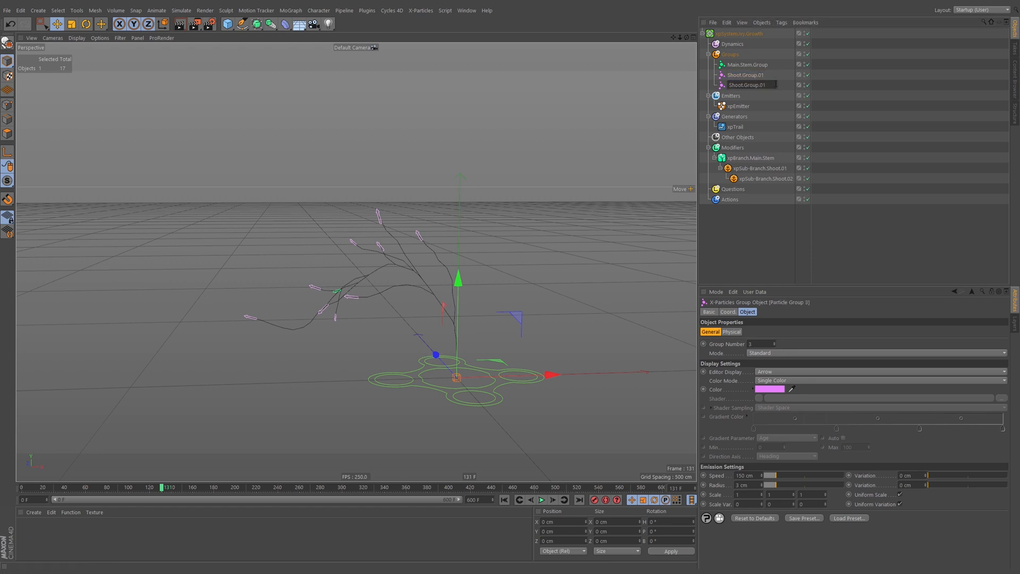
{"action": "key", "text": "Return"}
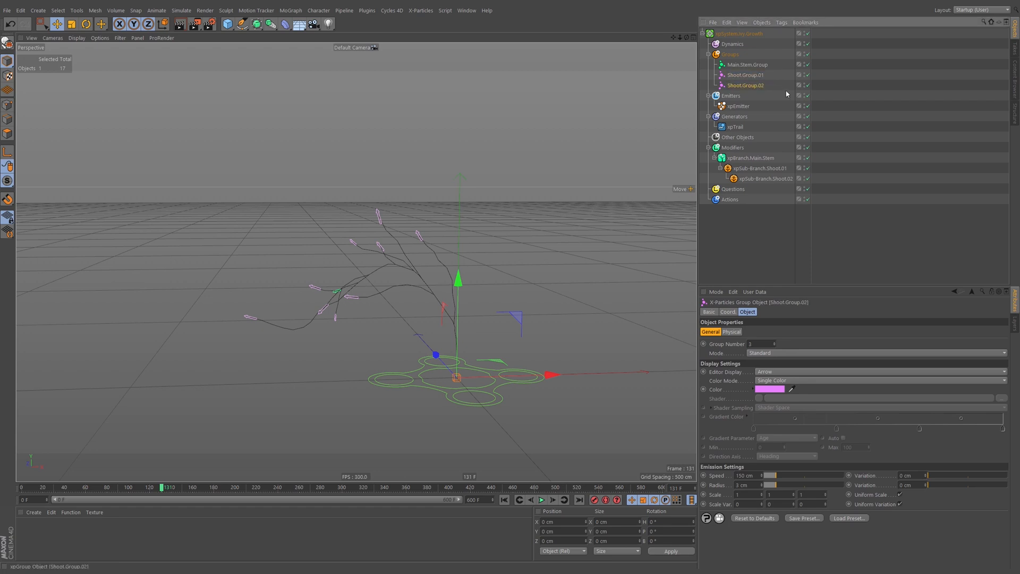
{"action": "left_click", "coordinate": [765, 179]}
{"action": "left_click_drag", "start_coordinate": [757, 86], "coordinate": [800, 378]}
Change the display color of Shoot.Group.02 to light blue with a hue of 189°
{"action": "left_click", "coordinate": [752, 86]}
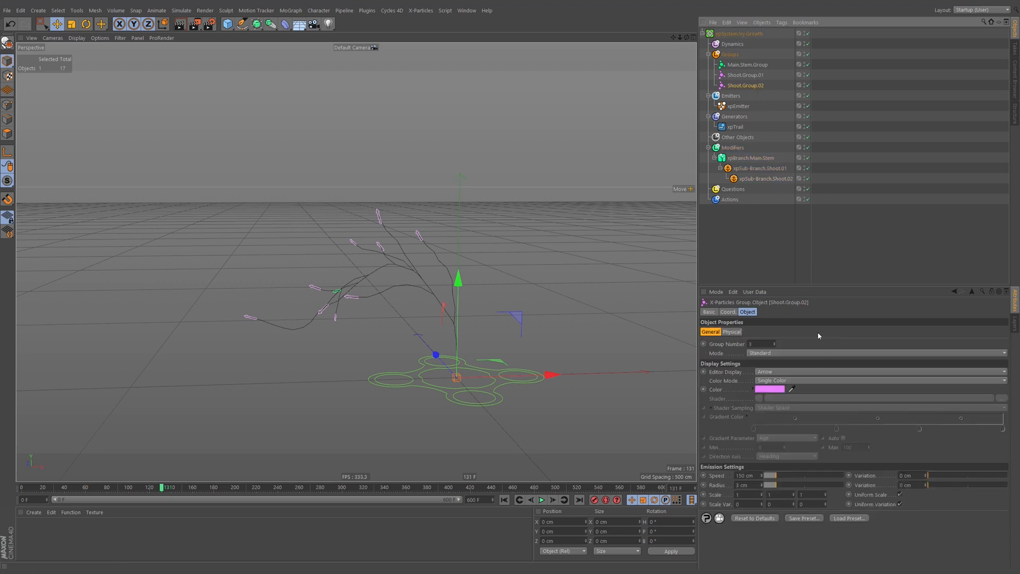
{"action": "left_click", "coordinate": [769, 391]}
{"action": "left_click_drag", "start_coordinate": [793, 391], "coordinate": [786, 391]}
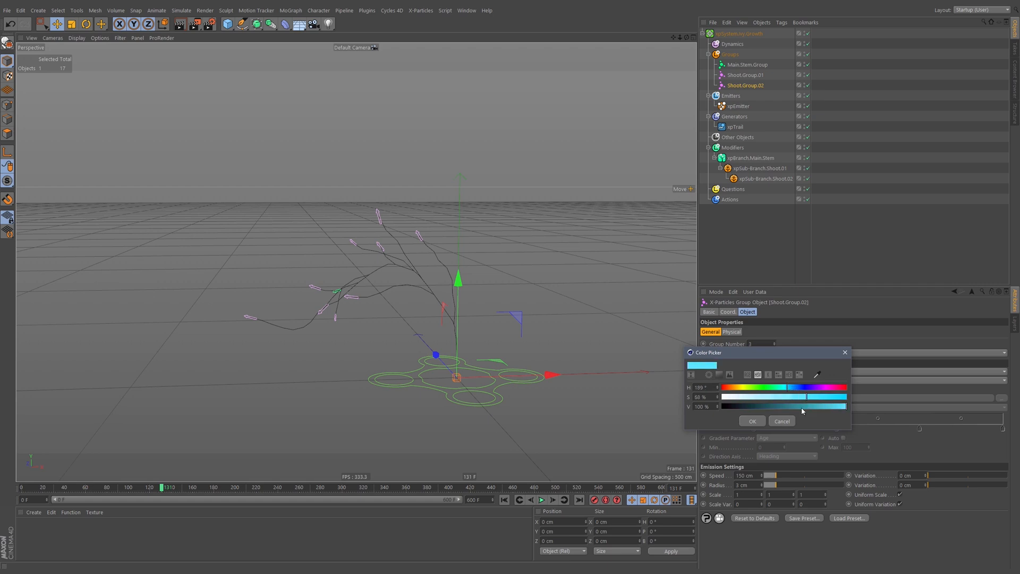
{"action": "left_click", "coordinate": [752, 421]}
Run the simulation from the first frame, stop it and examine the second level of shoots from a lower angle
{"action": "left_click", "coordinate": [504, 499]}
{"action": "left_click", "coordinate": [542, 500]}
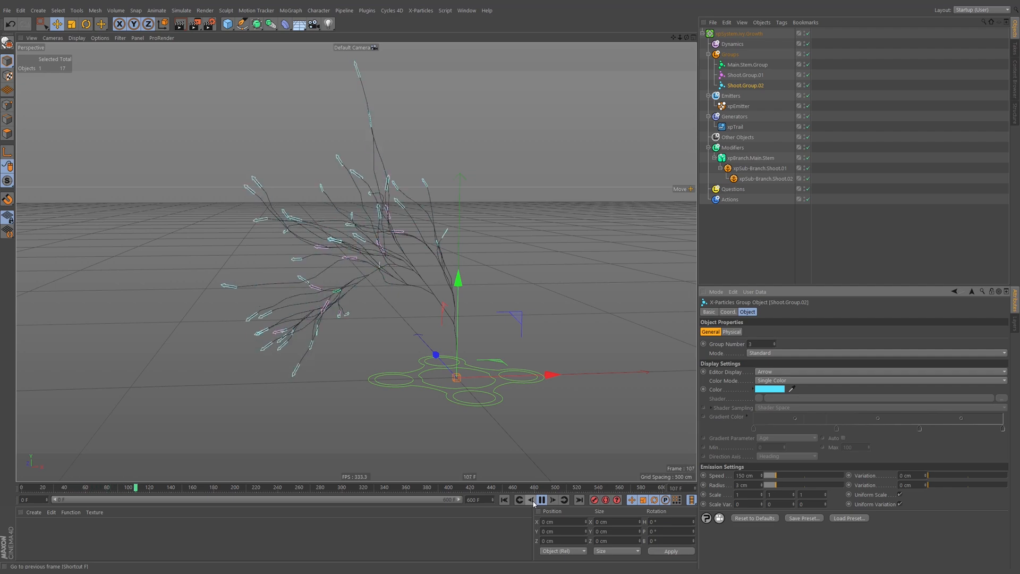
{"action": "left_click", "coordinate": [541, 499]}
{"action": "left_click_drag", "start_coordinate": [556, 470], "coordinate": [428, 289], "text": "alt"}
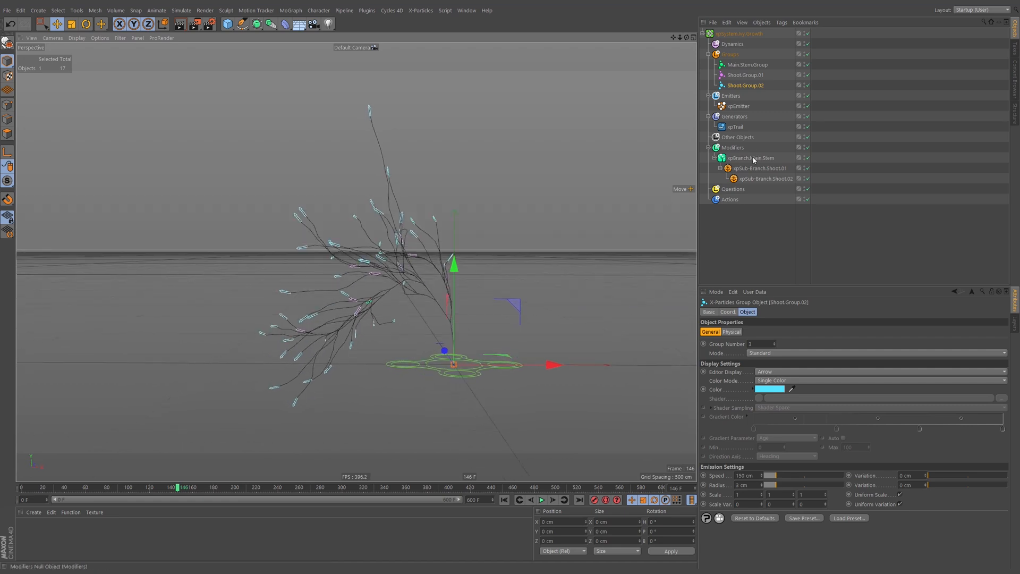
Add a new branch object beneath xpSub-Branch.Shoot.02 from its Branching settings
{"action": "left_click", "coordinate": [765, 178]}
{"action": "left_click", "coordinate": [764, 167]}
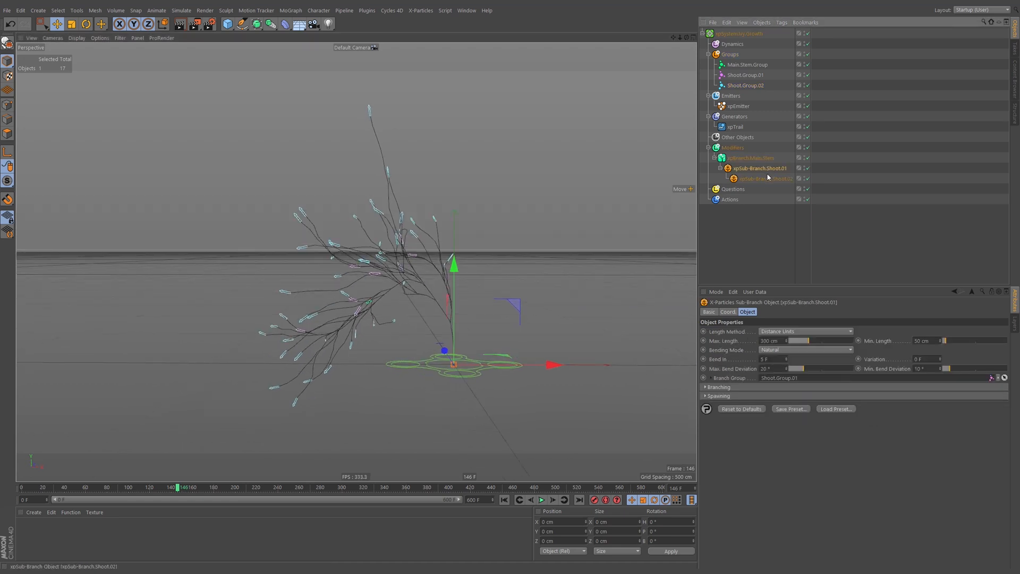
{"action": "left_click", "coordinate": [772, 178]}
{"action": "left_click", "coordinate": [732, 387]}
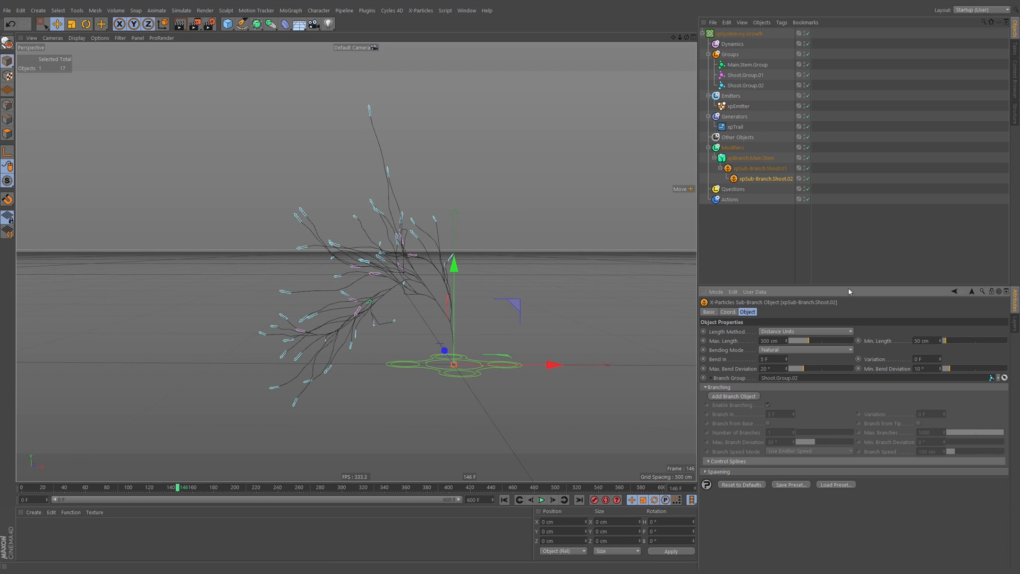
{"action": "left_click", "coordinate": [760, 158]}
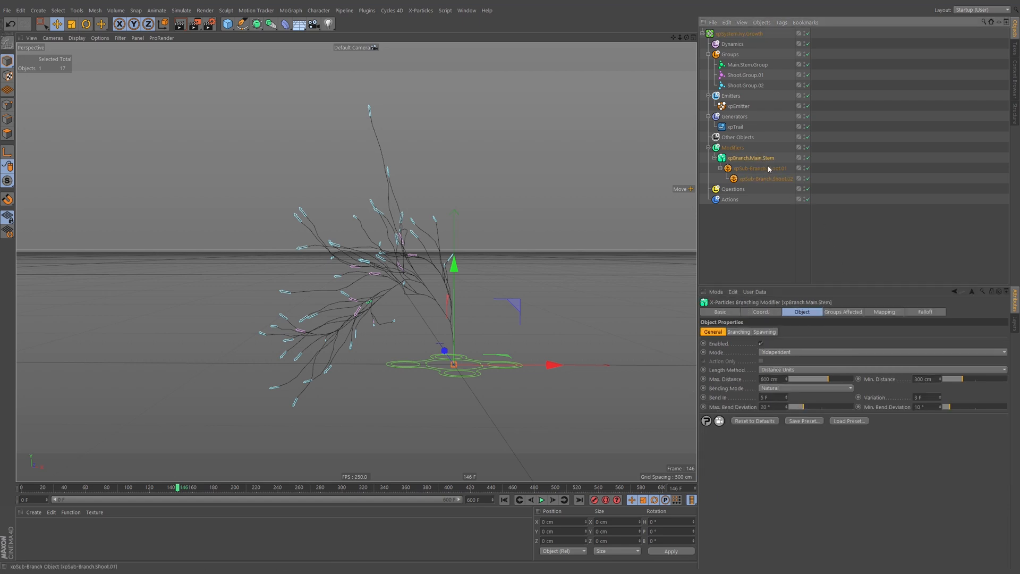
{"action": "left_click", "coordinate": [767, 168]}
{"action": "left_click", "coordinate": [766, 178]}
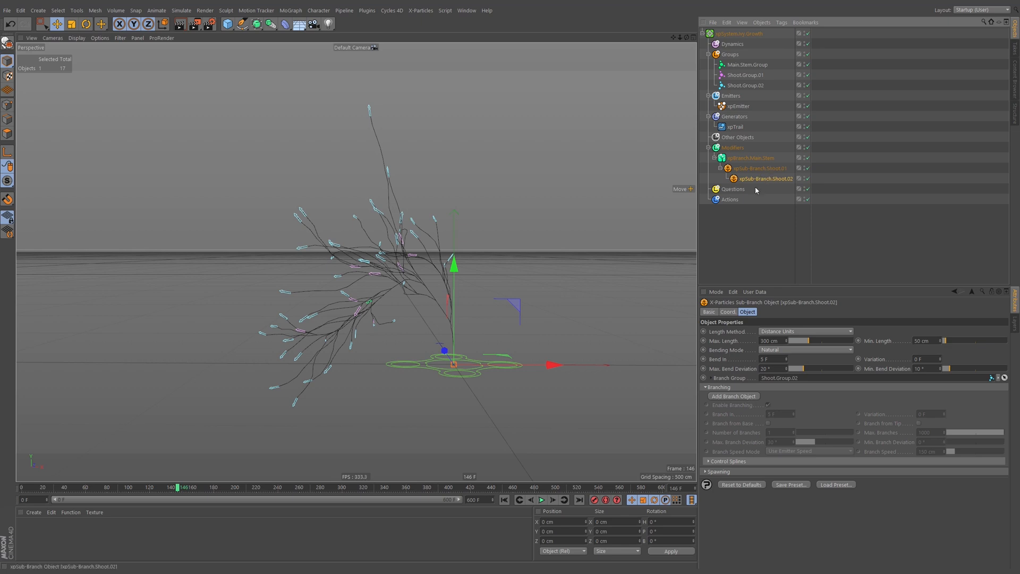
{"action": "left_click", "coordinate": [741, 397]}
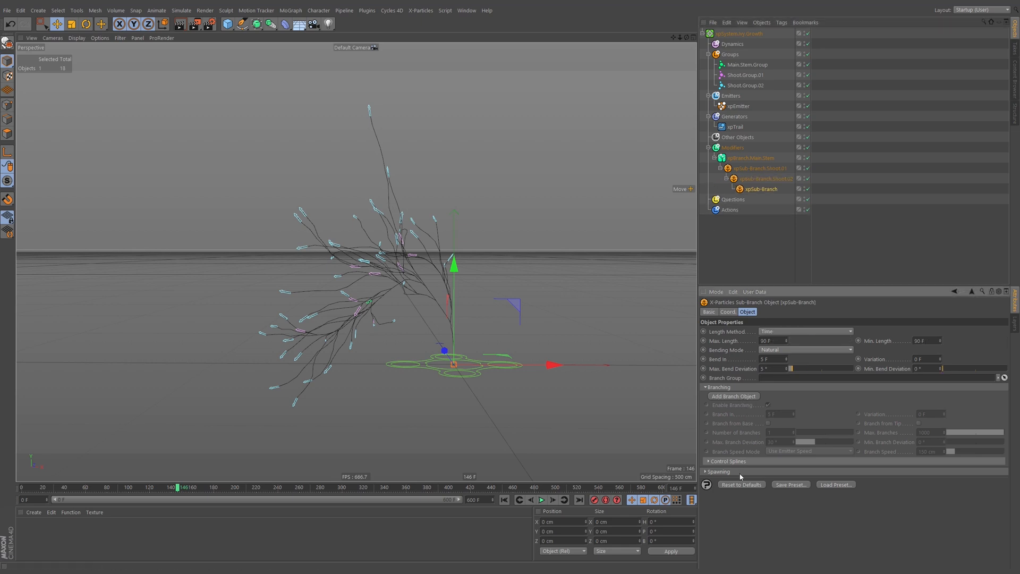
Rename the new sub-branch object as xpSub-Branch.Petiole
{"action": "double_click", "coordinate": [768, 190]}
{"action": "left_click", "coordinate": [787, 188]}
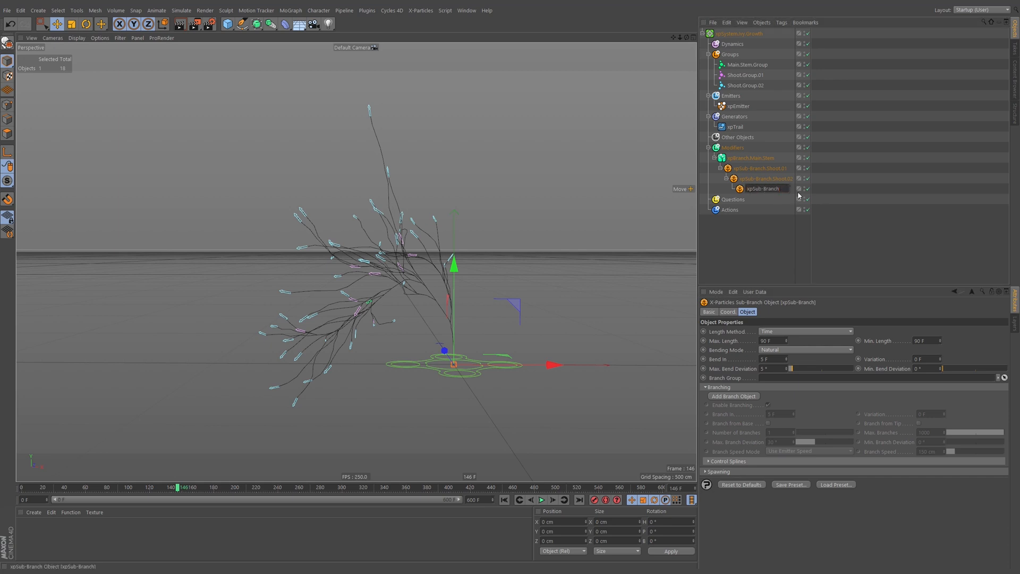
{"action": "type", "text": "."}
{"action": "type", "text": "Fetiole"}
{"action": "key", "text": "Return"}
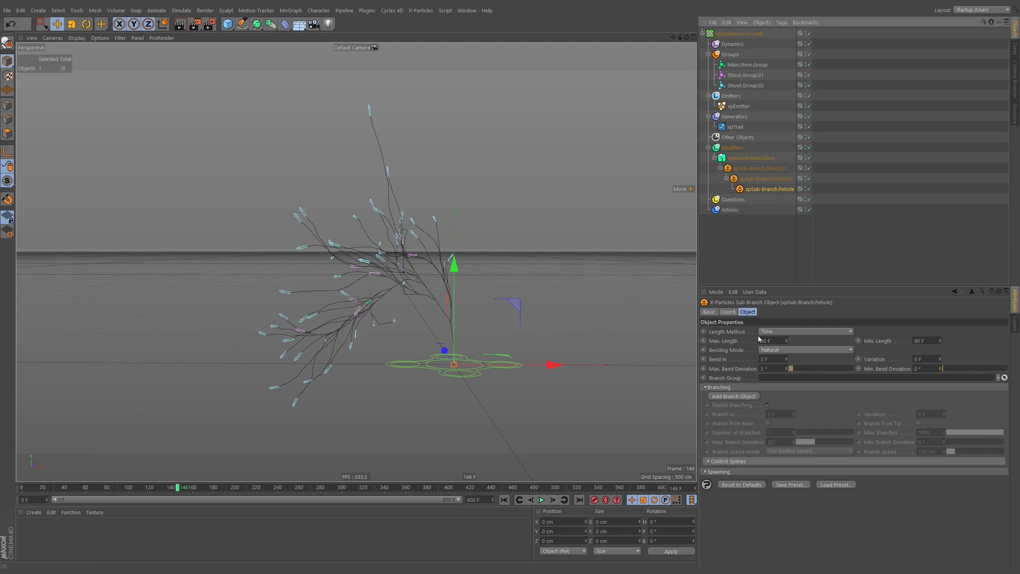
Set xpSub-Branch.Petiole's Length Method to Distance Units, with Max. Length 20 cm and Min. Length 15 cm
{"action": "left_click", "coordinate": [787, 332]}
{"action": "left_click", "coordinate": [781, 351]}
{"action": "left_click_drag", "start_coordinate": [782, 341], "coordinate": [717, 387]}
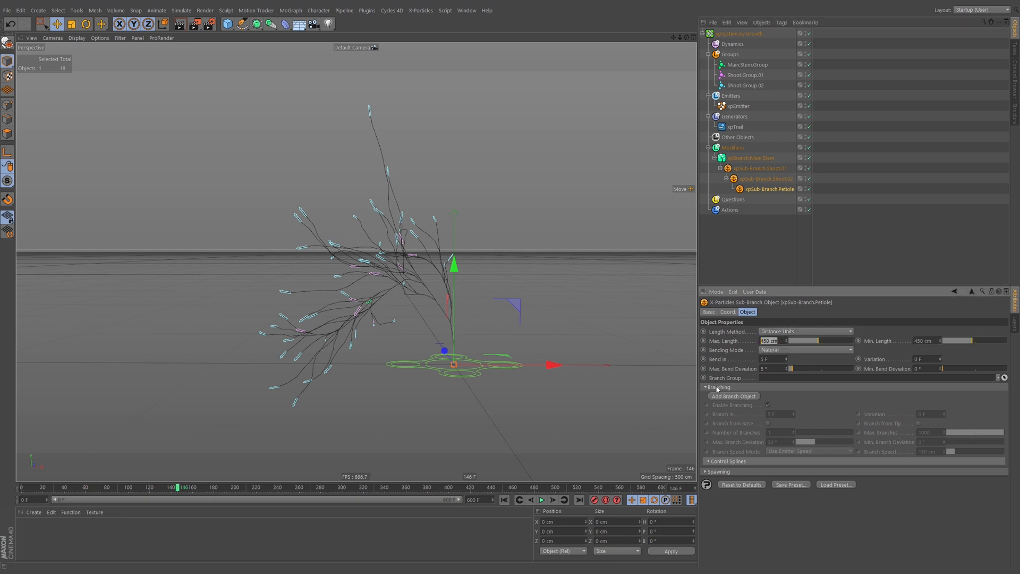
{"action": "type", "text": "20"}
{"action": "key", "text": "Return"}
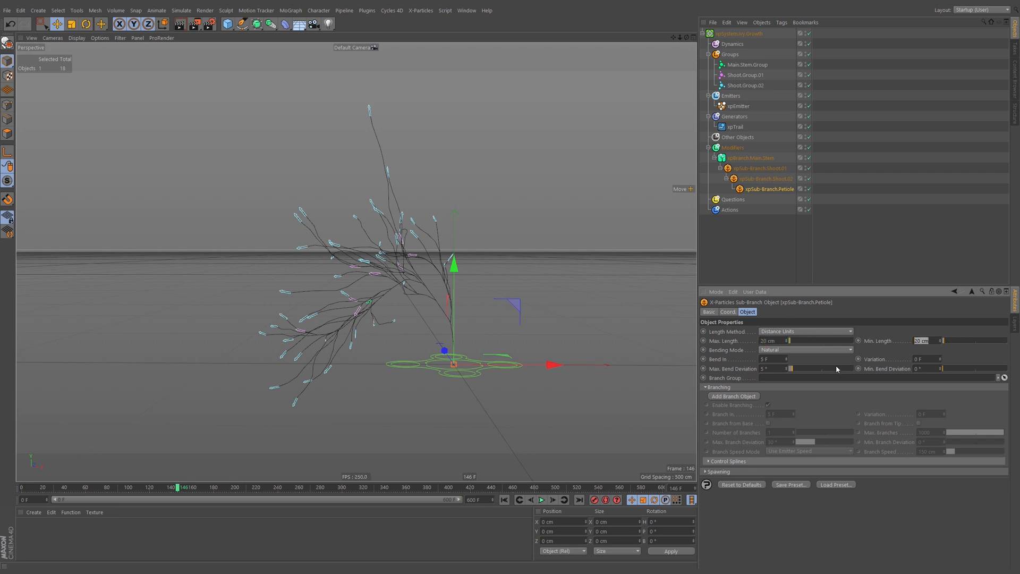
{"action": "type", "text": "15"}
Replay the simulation from the start, stop it and inspect the petioles growing along the shoots
{"action": "left_click", "coordinate": [504, 499]}
{"action": "left_click", "coordinate": [542, 499]}
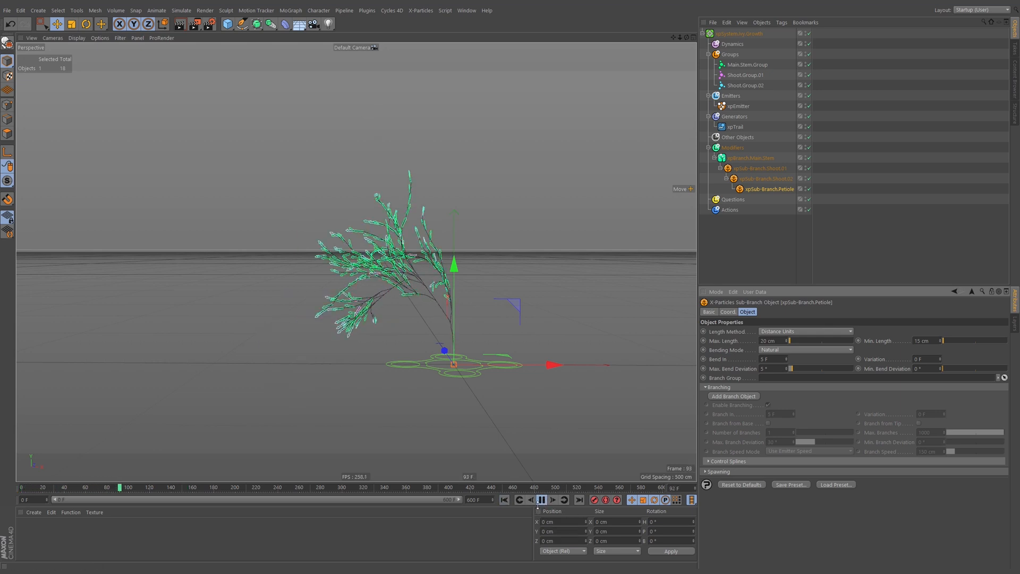
{"action": "left_click", "coordinate": [541, 500]}
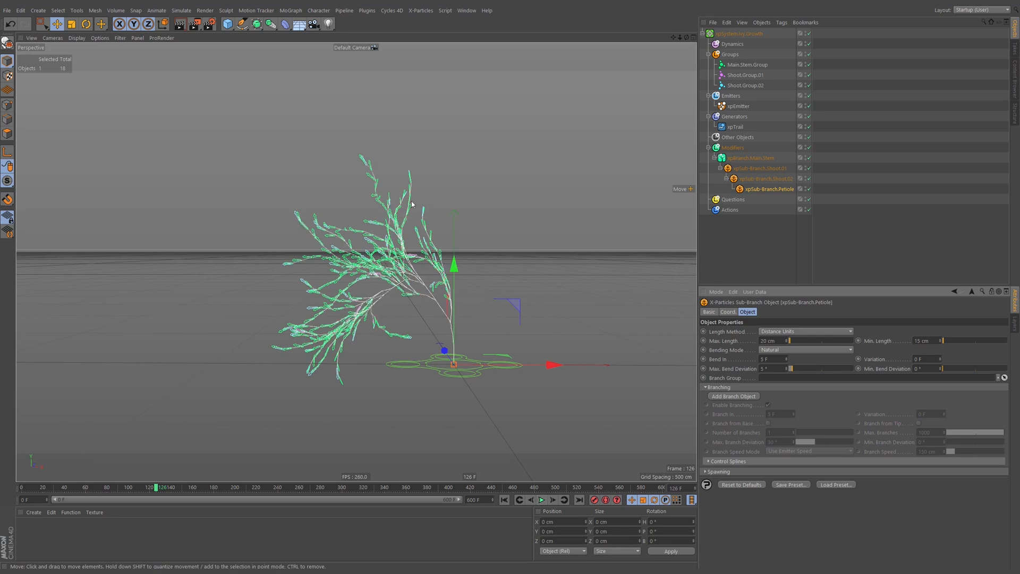
{"action": "left_click_drag", "start_coordinate": [404, 211], "coordinate": [572, 212], "text": "alt"}
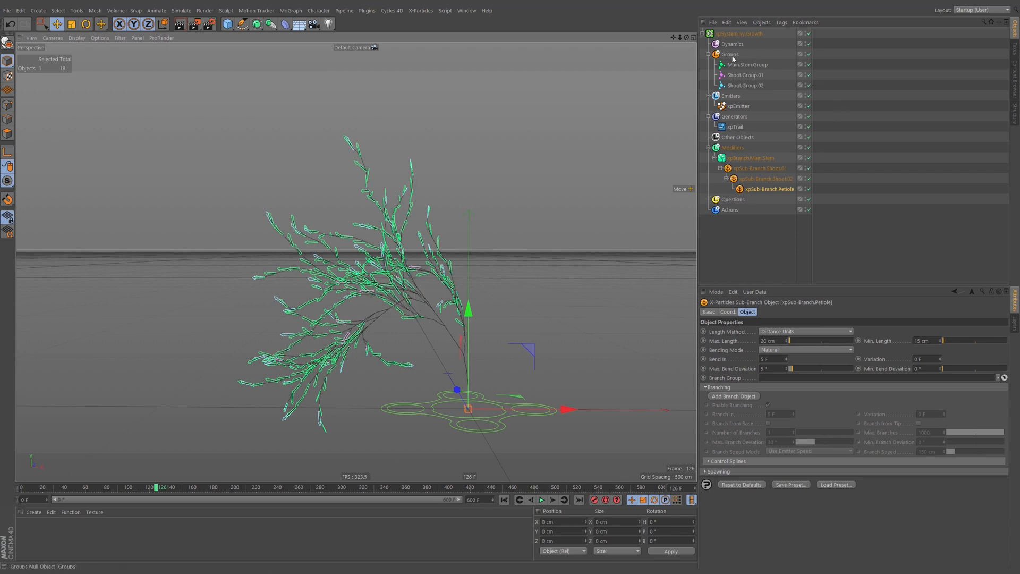
Duplicate Shoot.Group.02 and name the copy Petiole.Group
{"action": "left_click_drag", "start_coordinate": [750, 86], "coordinate": [753, 90]}
{"action": "double_click", "coordinate": [754, 96]}
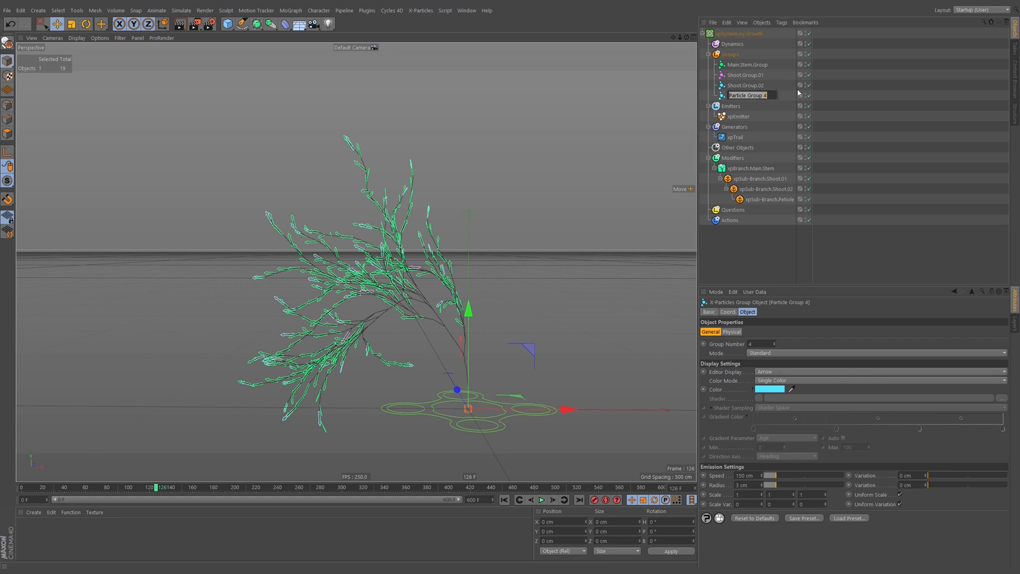
{"action": "type", "text": "C"}
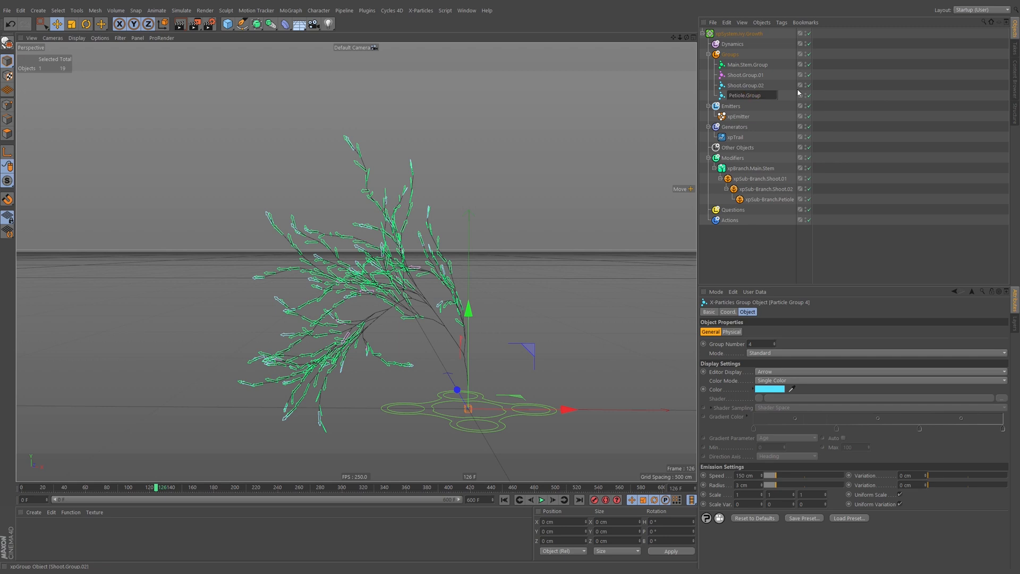
{"action": "key", "text": "Return"}
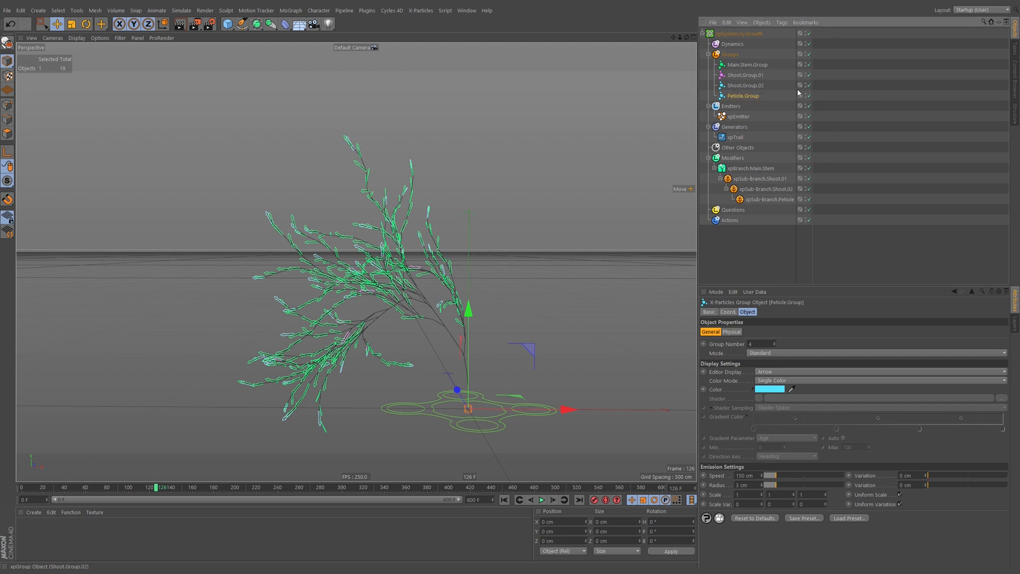
Change Petiole.Group's display color to yellow and its Editor Display to Squares
{"action": "left_click", "coordinate": [770, 390]}
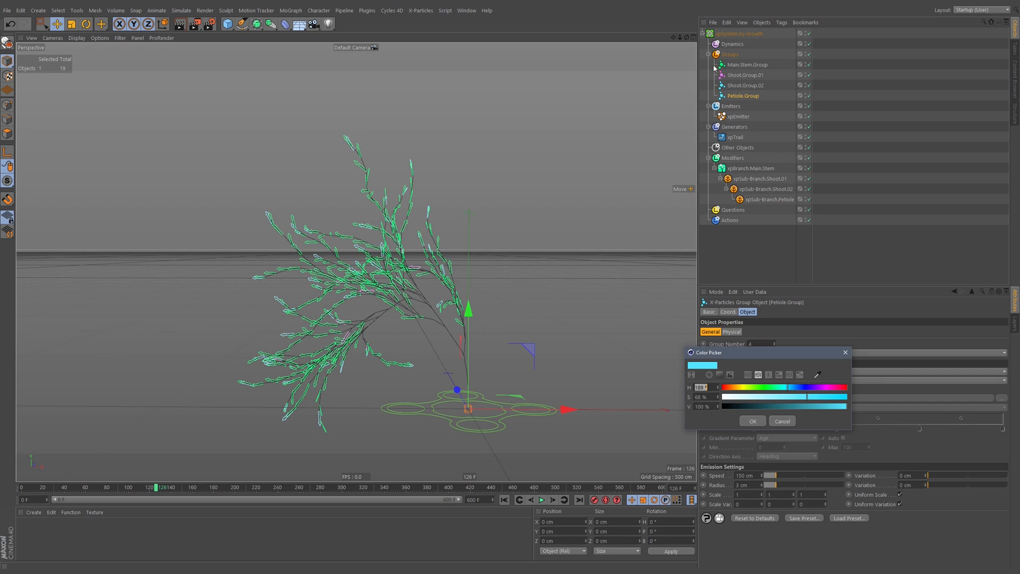
{"action": "left_click_drag", "start_coordinate": [789, 388], "coordinate": [742, 389]}
{"action": "left_click_drag", "start_coordinate": [810, 399], "coordinate": [812, 402]}
{"action": "left_click", "coordinate": [753, 421]}
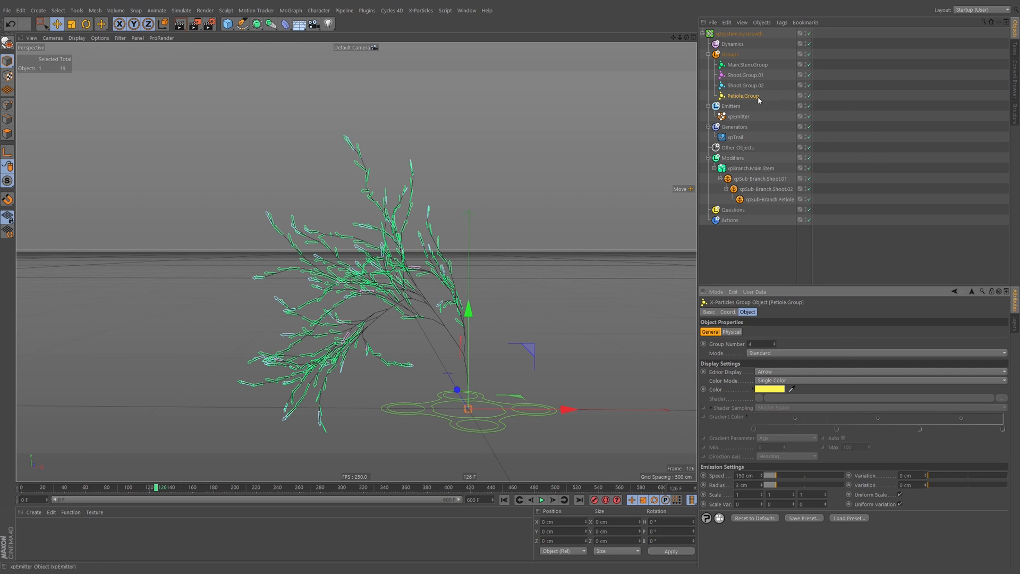
{"action": "left_click", "coordinate": [779, 372]}
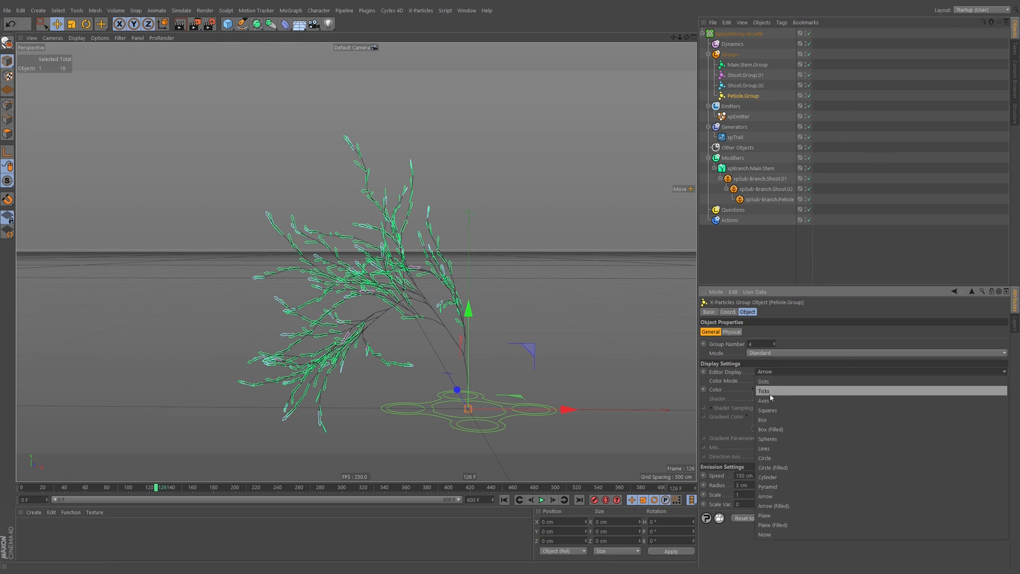
{"action": "left_click", "coordinate": [765, 410]}
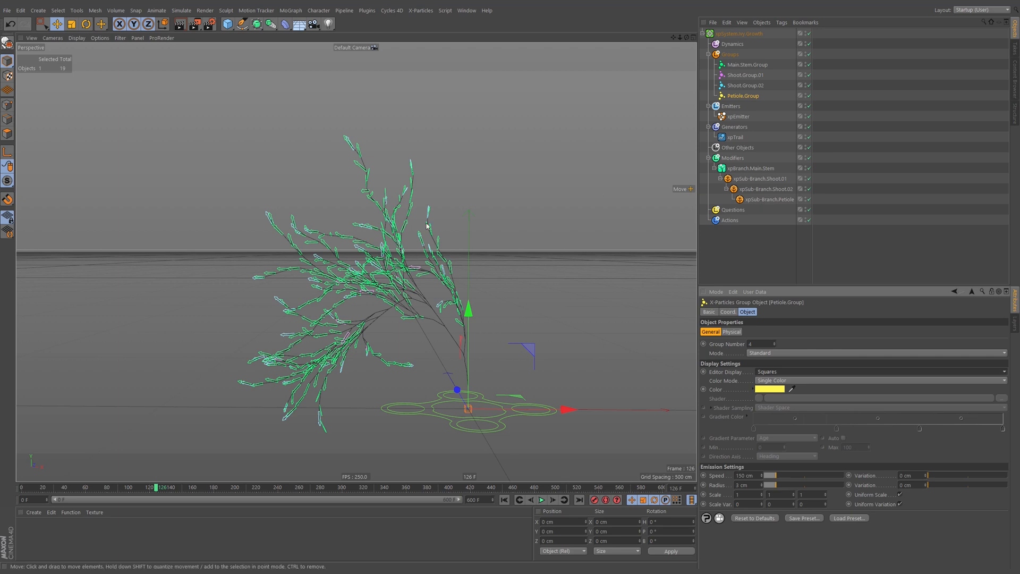
Replay the growth simulation from the start and stop it to check the petiole particles' display
{"action": "left_click", "coordinate": [504, 499]}
{"action": "left_click", "coordinate": [541, 499]}
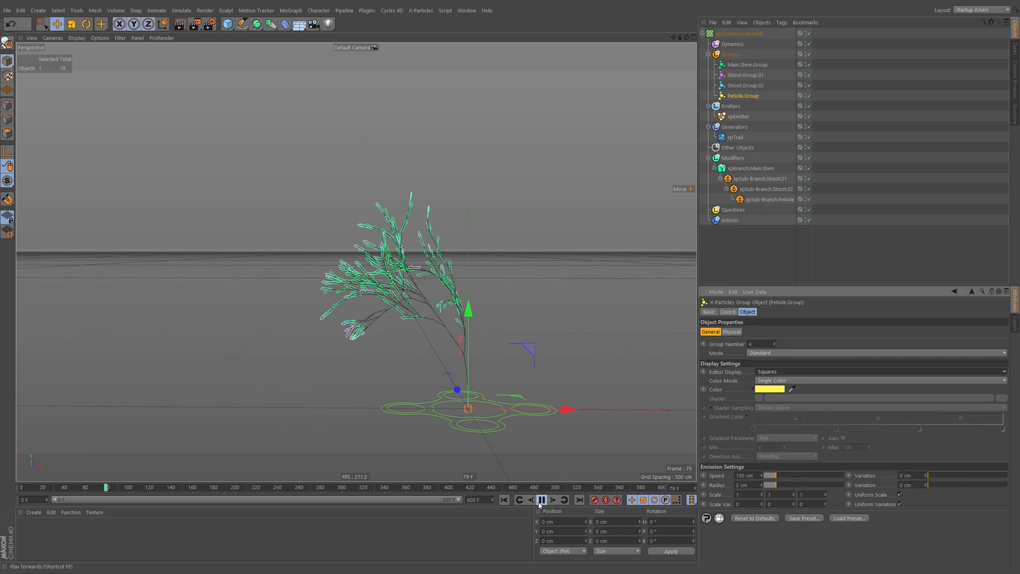
{"action": "left_click", "coordinate": [541, 500]}
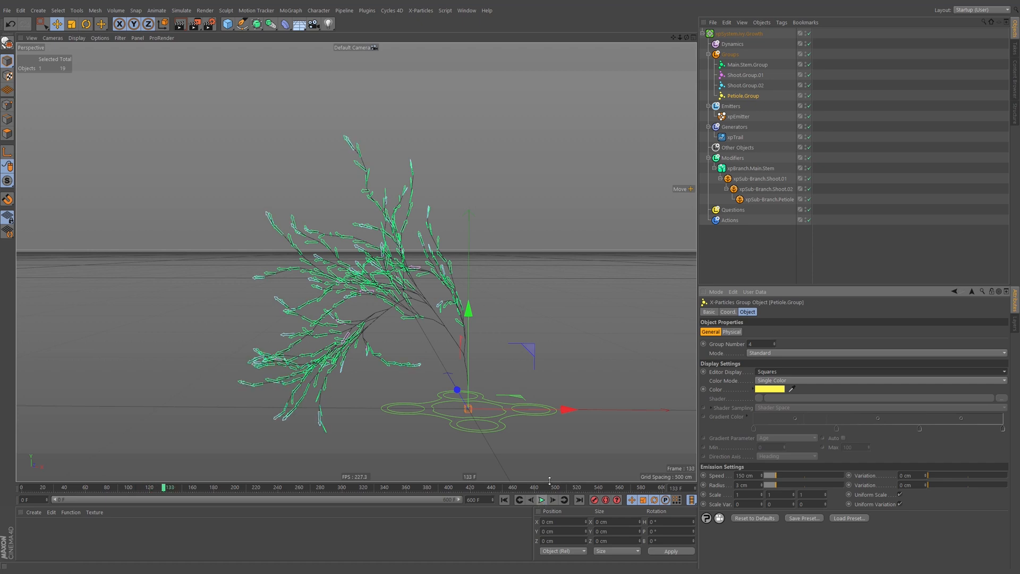
Assign Petiole.Group as xpSub-Branch.Petiole's Branch Group and replay the simulation from the start
{"action": "left_click", "coordinate": [769, 198]}
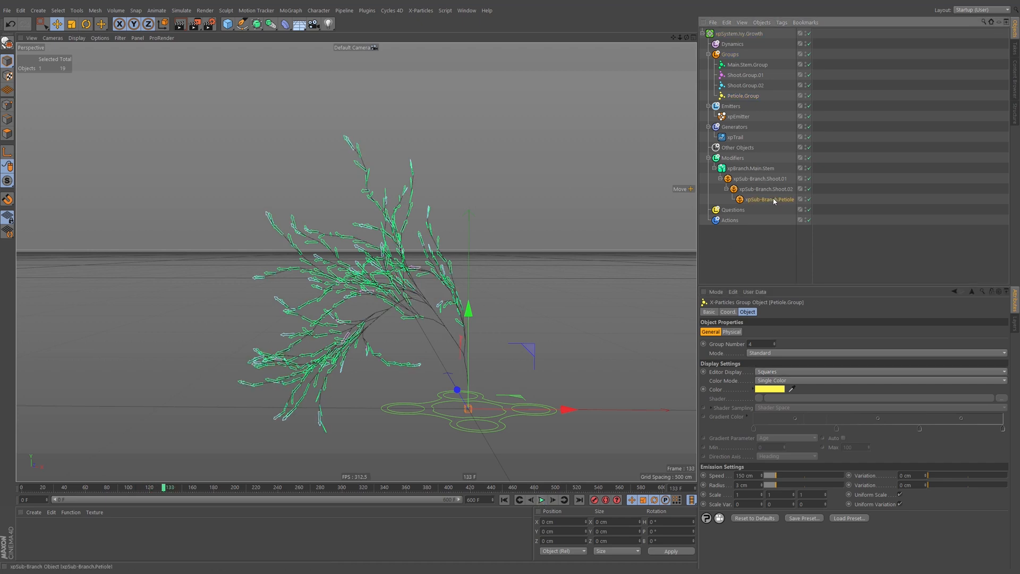
{"action": "left_click_drag", "start_coordinate": [748, 96], "coordinate": [780, 378]}
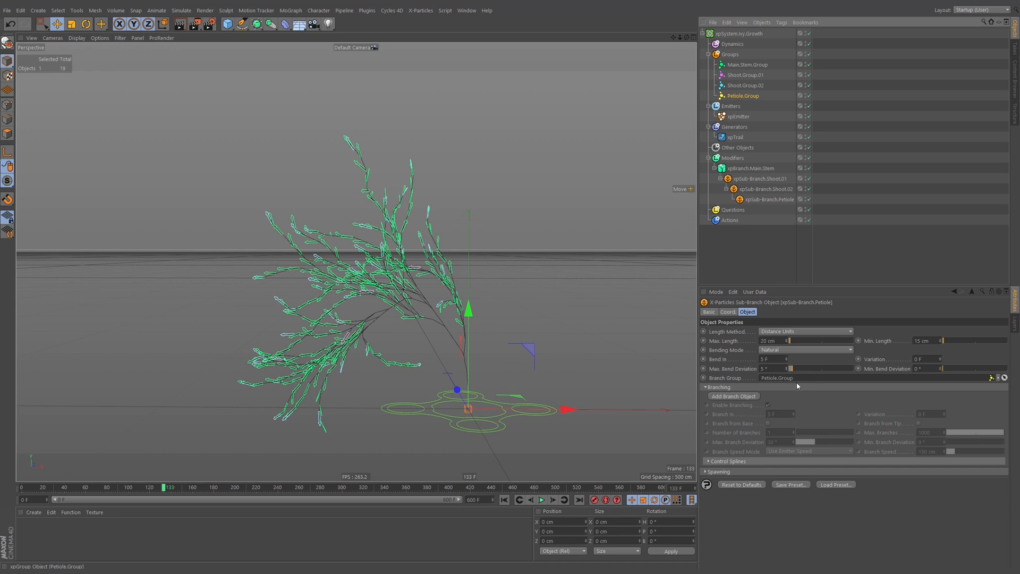
{"action": "left_click", "coordinate": [504, 500]}
{"action": "left_click", "coordinate": [539, 502]}
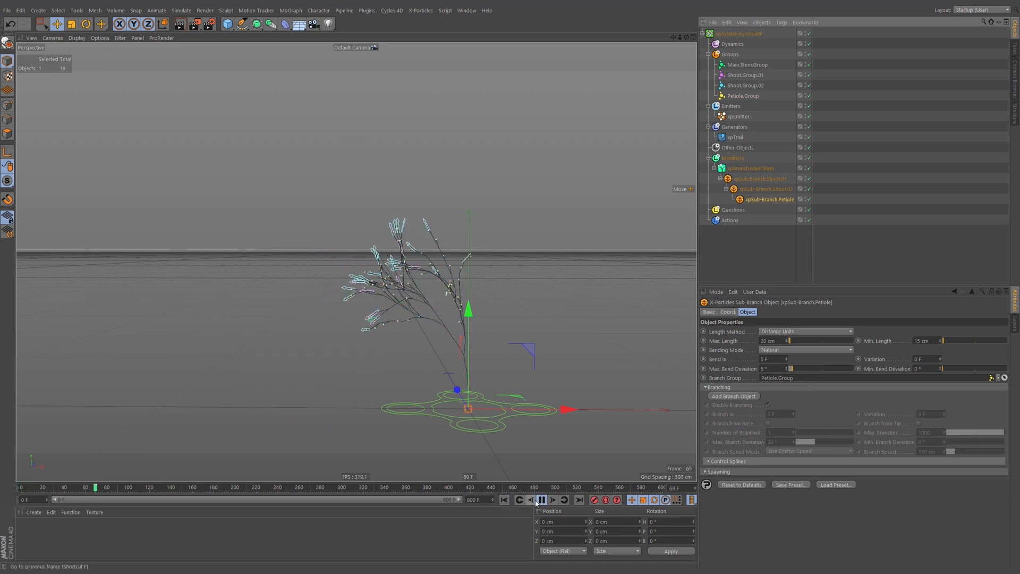
{"action": "left_click", "coordinate": [541, 500]}
Examine the grown shoots, their trails and the petiole particles from several angles
{"action": "scroll", "coordinate": [467, 253], "scroll_direction": "up", "scroll_amount": 10}
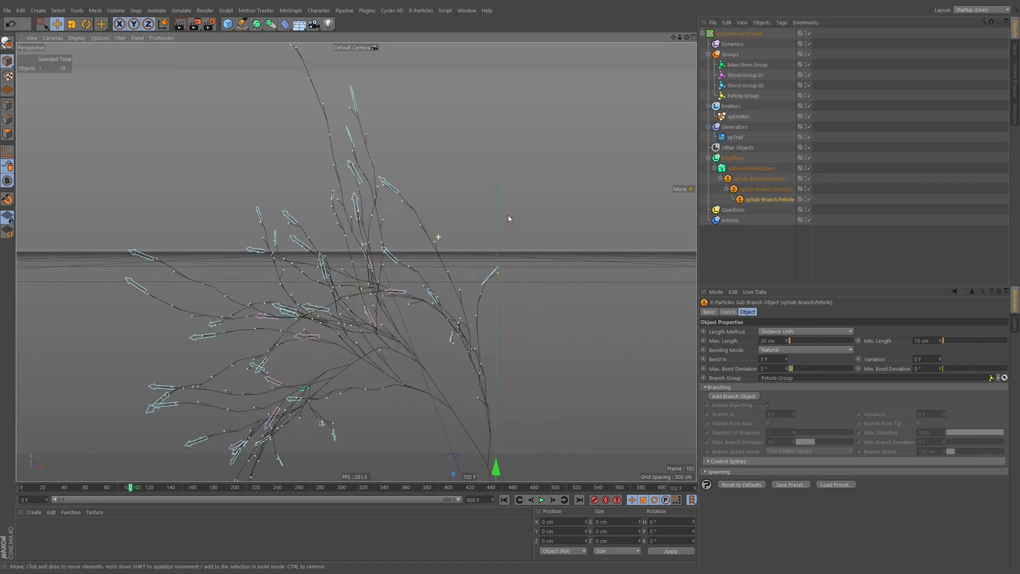
{"action": "left_click_drag", "start_coordinate": [389, 278], "coordinate": [484, 257], "text": "alt"}
{"action": "scroll", "coordinate": [429, 260], "scroll_direction": "down", "scroll_amount": 7}
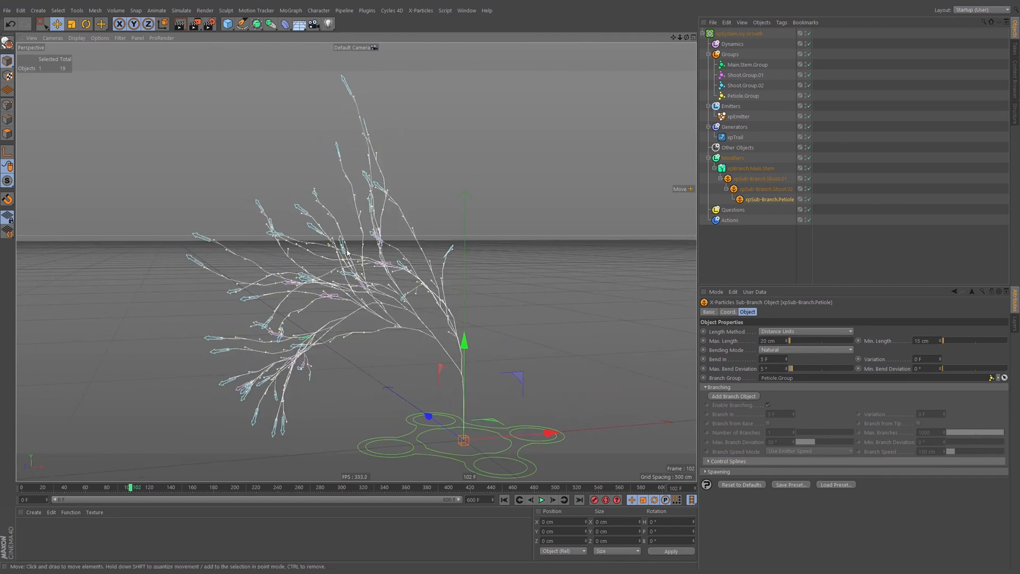
{"action": "left_click_drag", "start_coordinate": [414, 273], "coordinate": [419, 311], "text": "alt"}
{"action": "left_click", "coordinate": [425, 356]}
{"action": "left_click_drag", "start_coordinate": [426, 356], "coordinate": [375, 292], "text": "alt"}
{"action": "right_click_drag", "start_coordinate": [463, 308], "coordinate": [486, 301], "text": "alt"}
{"action": "left_click_drag", "start_coordinate": [468, 297], "coordinate": [531, 248], "text": "alt"}
{"action": "right_click_drag", "start_coordinate": [494, 317], "coordinate": [466, 313], "text": "alt"}
{"action": "middle_click_drag", "start_coordinate": [467, 313], "coordinate": [413, 270], "text": "alt"}
{"action": "left_click_drag", "start_coordinate": [413, 270], "coordinate": [408, 287], "text": "alt"}
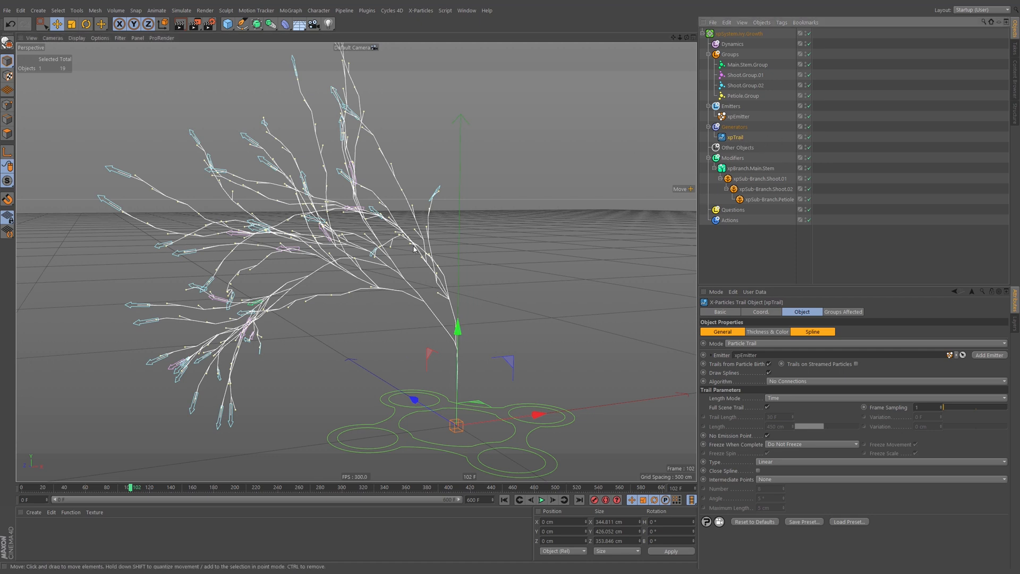
Add an xpSplineMesher generator and link xpTrail as its source spline object
{"action": "left_click", "coordinate": [421, 10]}
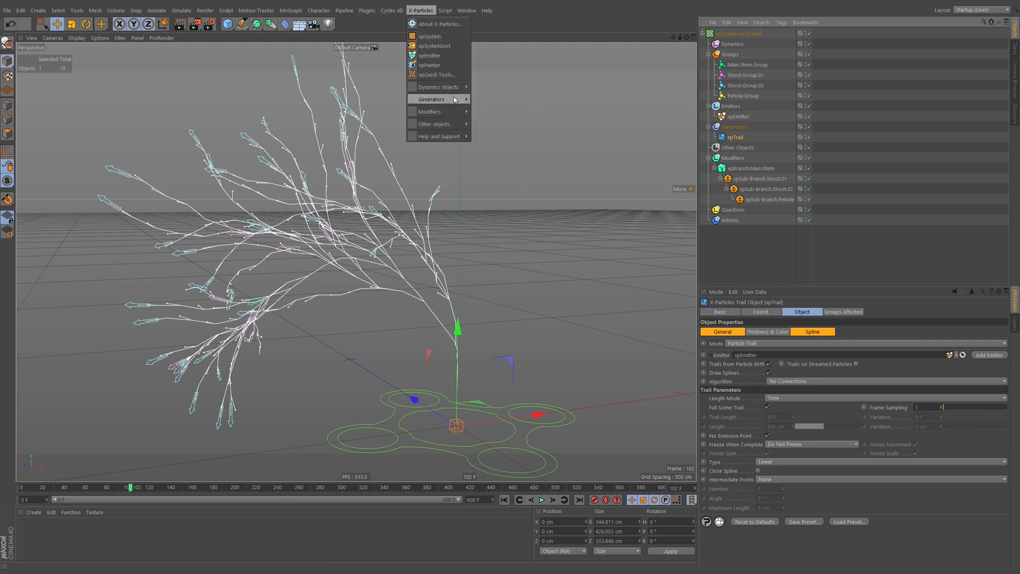
{"action": "mouse_move", "coordinate": [457, 99]}
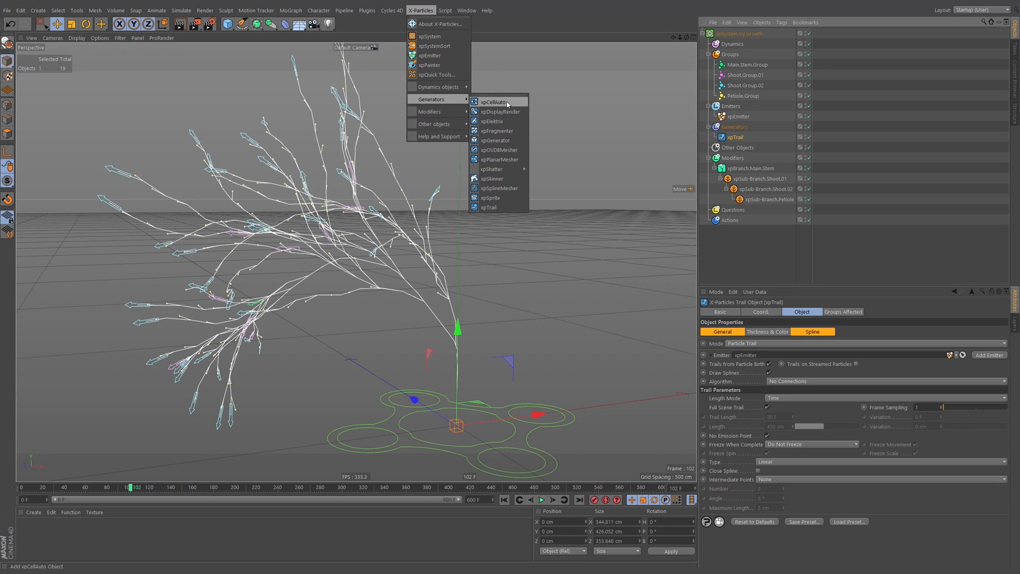
{"action": "left_click", "coordinate": [499, 188]}
{"action": "left_click_drag", "start_coordinate": [737, 138], "coordinate": [778, 465]}
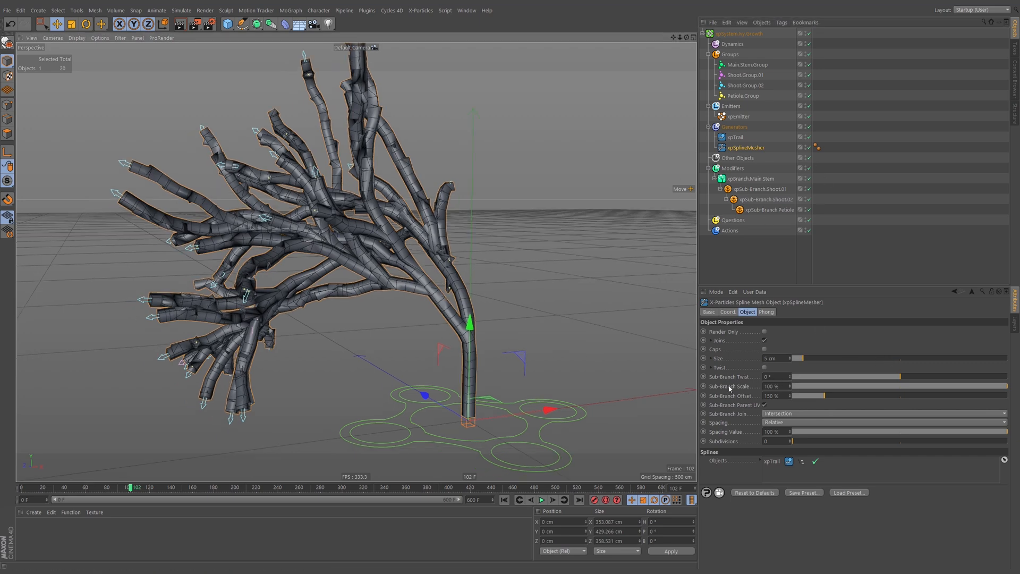
Taper the xpSplineMesher mesh with a Scale curve that falls to zero at the spline ends
{"action": "left_click", "coordinate": [712, 359]}
{"action": "left_click_drag", "start_coordinate": [1001, 371], "coordinate": [1016, 442]}
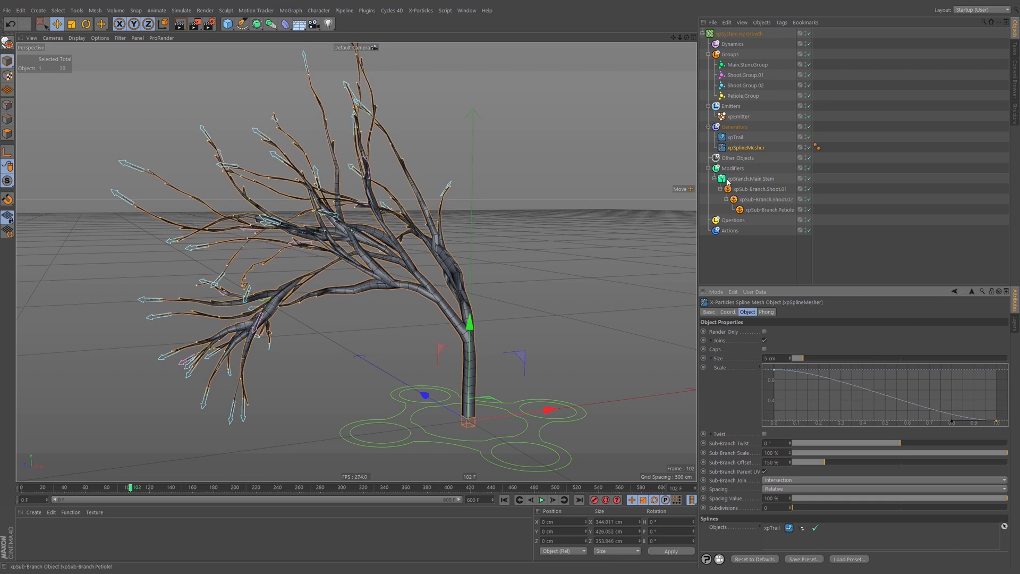
{"action": "left_click", "coordinate": [736, 138]}
{"action": "left_click", "coordinate": [738, 148]}
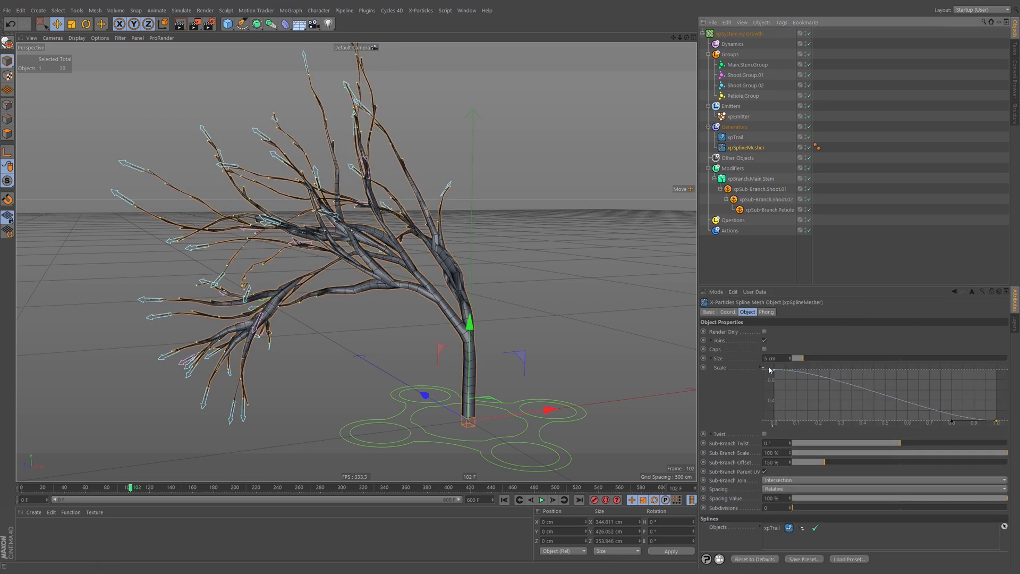
Disable Joins on xpSplineMesher and set its Size to 3 cm
{"action": "left_click", "coordinate": [764, 341]}
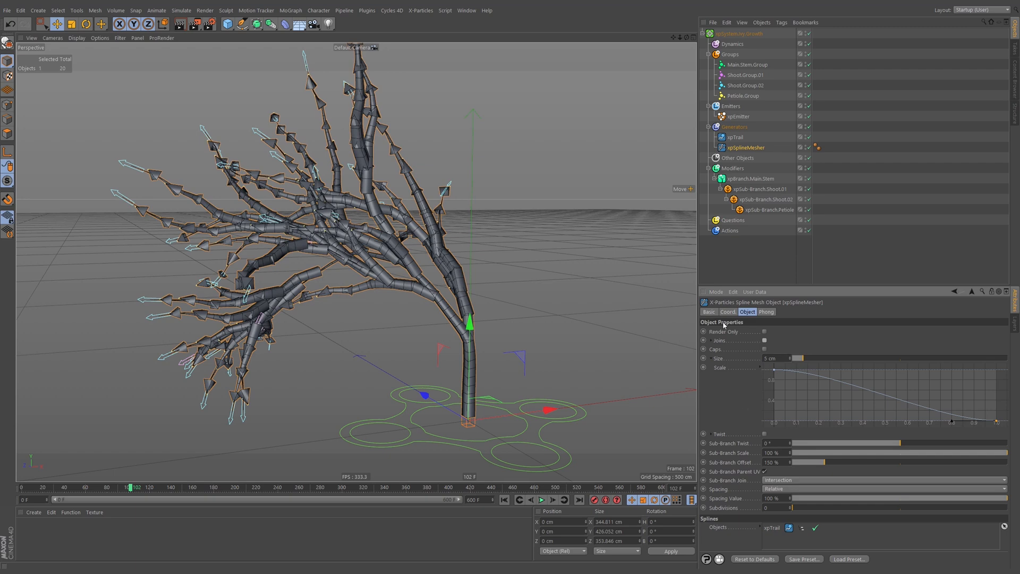
{"action": "left_click", "coordinate": [780, 358]}
{"action": "type", "text": "2"}
{"action": "key", "text": "Return"}
{"action": "double_click", "coordinate": [782, 358]}
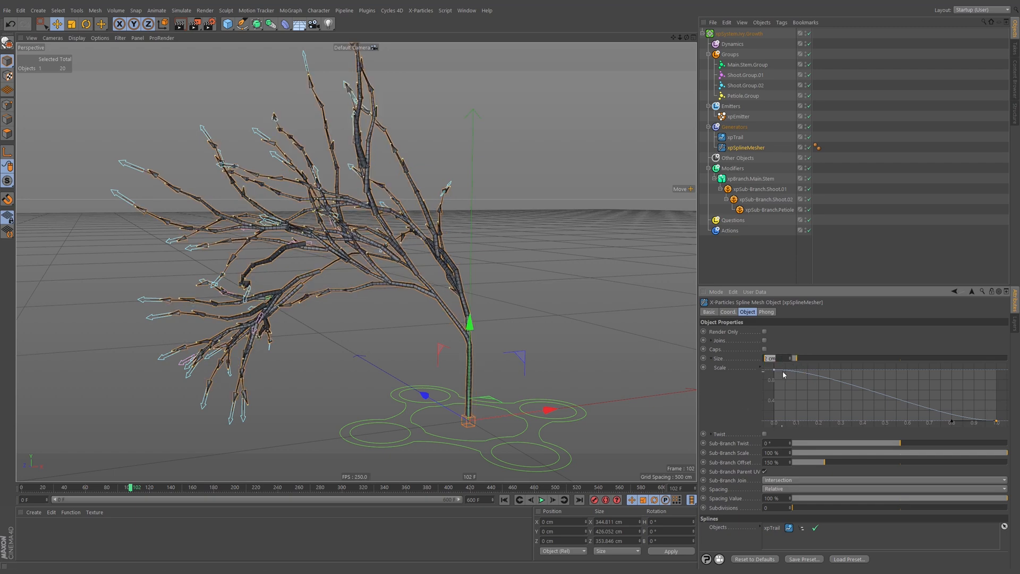
{"action": "type", "text": "3"}
{"action": "key", "text": "Return"}
Examine the meshed branches up close and from several angles, checking the taper and the branch junctions
{"action": "scroll", "coordinate": [454, 216], "scroll_direction": "up", "scroll_amount": 10}
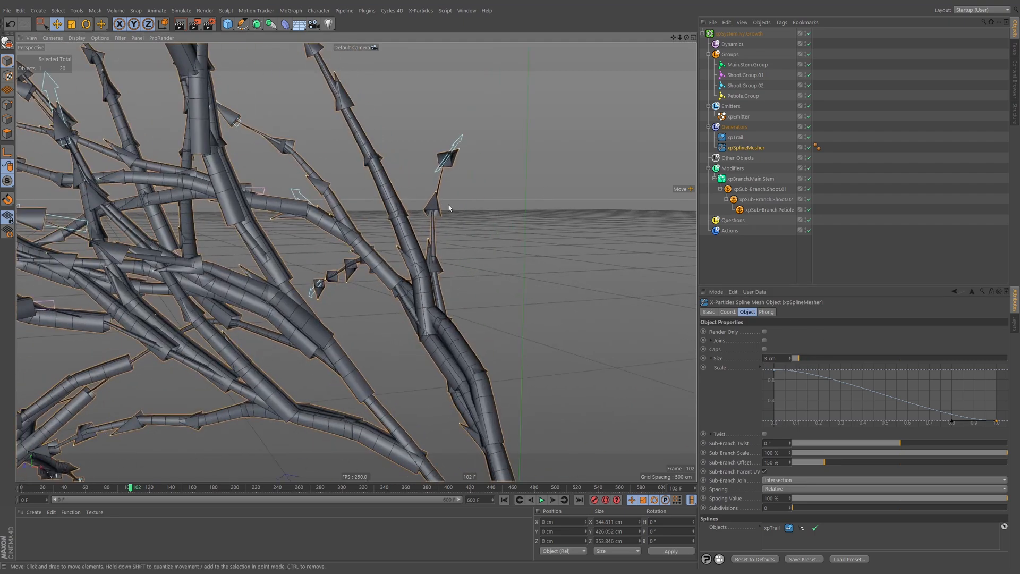
{"action": "left_click_drag", "start_coordinate": [414, 232], "coordinate": [361, 206], "text": "alt"}
{"action": "scroll", "coordinate": [430, 199], "scroll_direction": "up", "scroll_amount": 2}
{"action": "scroll", "coordinate": [386, 204], "scroll_direction": "up", "scroll_amount": 3}
{"action": "scroll", "coordinate": [361, 206], "scroll_direction": "down", "scroll_amount": 4}
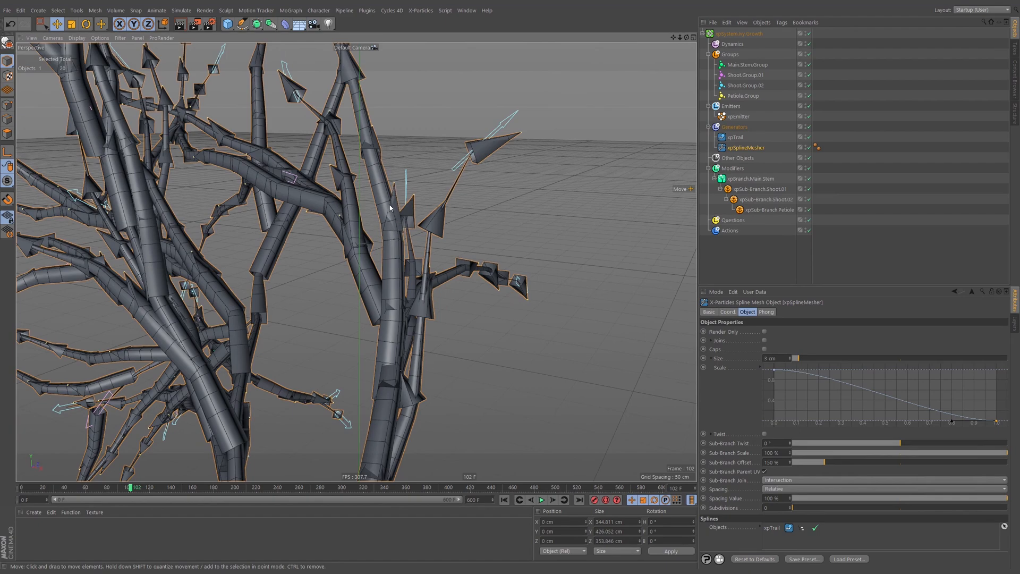
{"action": "scroll", "coordinate": [392, 208], "scroll_direction": "down", "scroll_amount": 7}
{"action": "mouse_move", "coordinate": [411, 248]}
{"action": "left_mouse_down", "text": "alt"}
{"action": "mouse_move", "coordinate": [417, 239]}
{"action": "mouse_move", "coordinate": [402, 273]}
{"action": "mouse_move", "coordinate": [400, 233]}
{"action": "left_mouse_up", "text": "alt"}
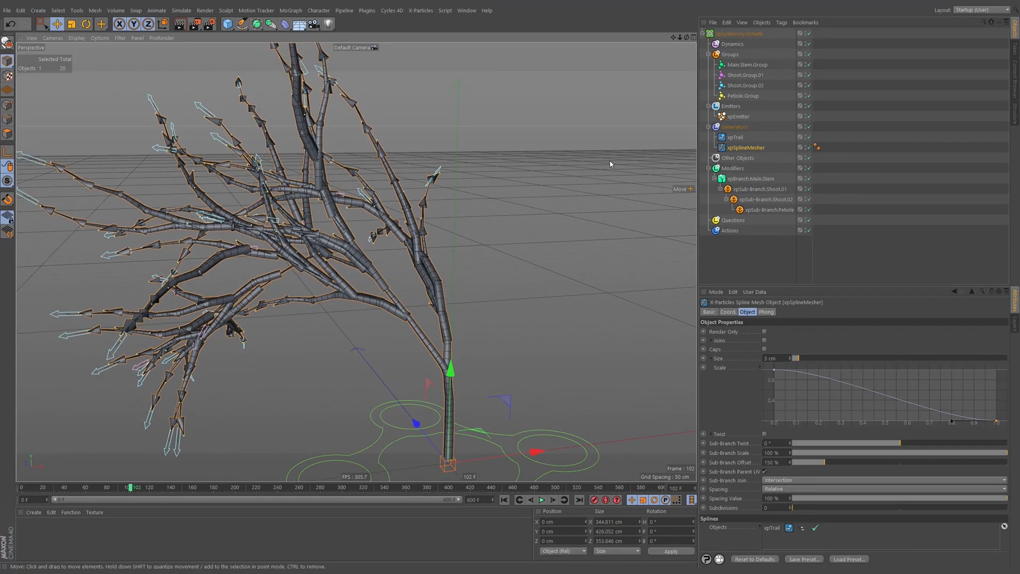
{"action": "left_click_drag", "start_coordinate": [444, 280], "coordinate": [419, 247], "text": "alt"}
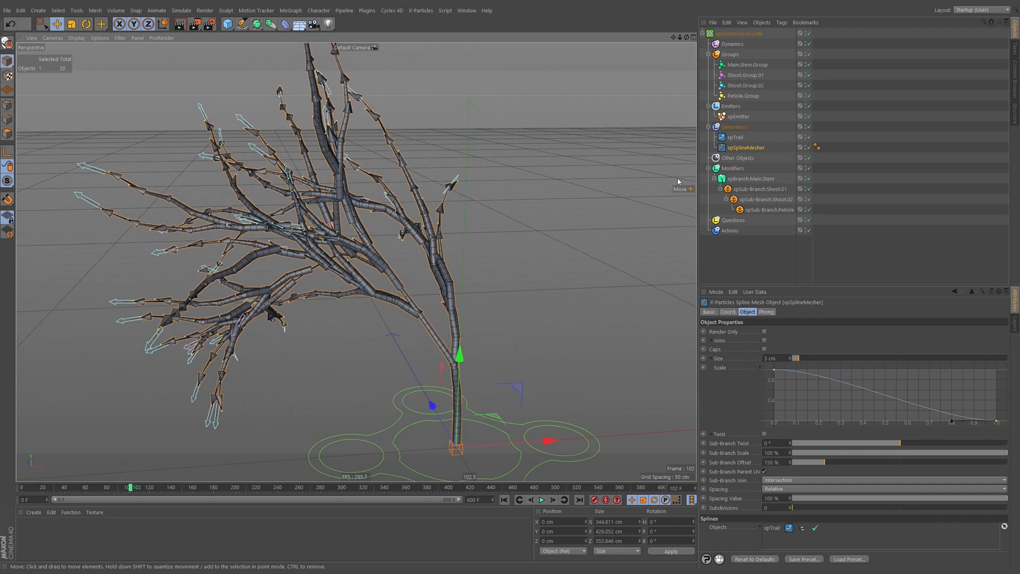
Disable xpSplineMesher and restrict xpTrail to Main.Stem.Group in its affected groups
{"action": "left_click", "coordinate": [809, 148]}
{"action": "left_click", "coordinate": [738, 138]}
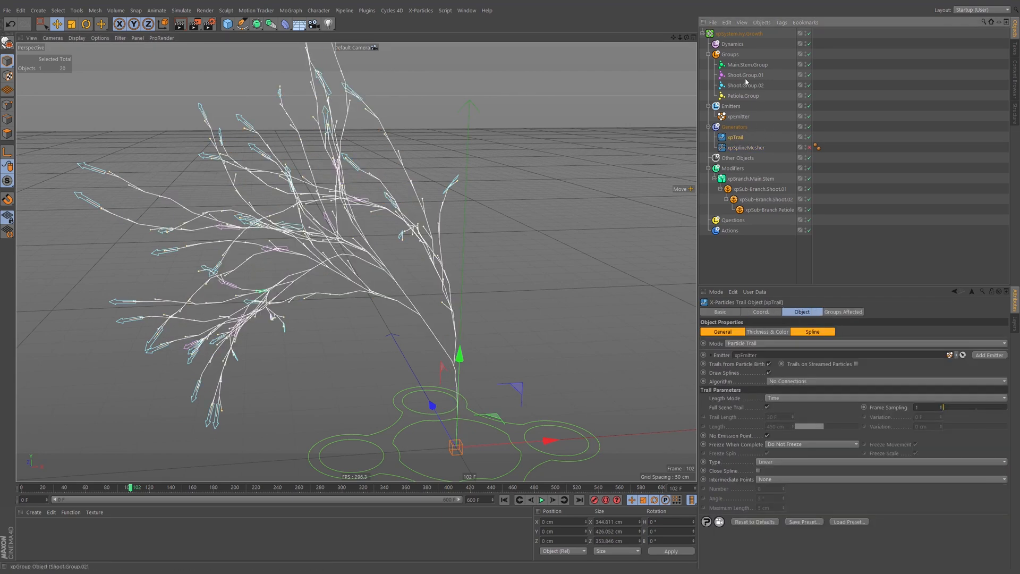
{"action": "left_click", "coordinate": [843, 312]}
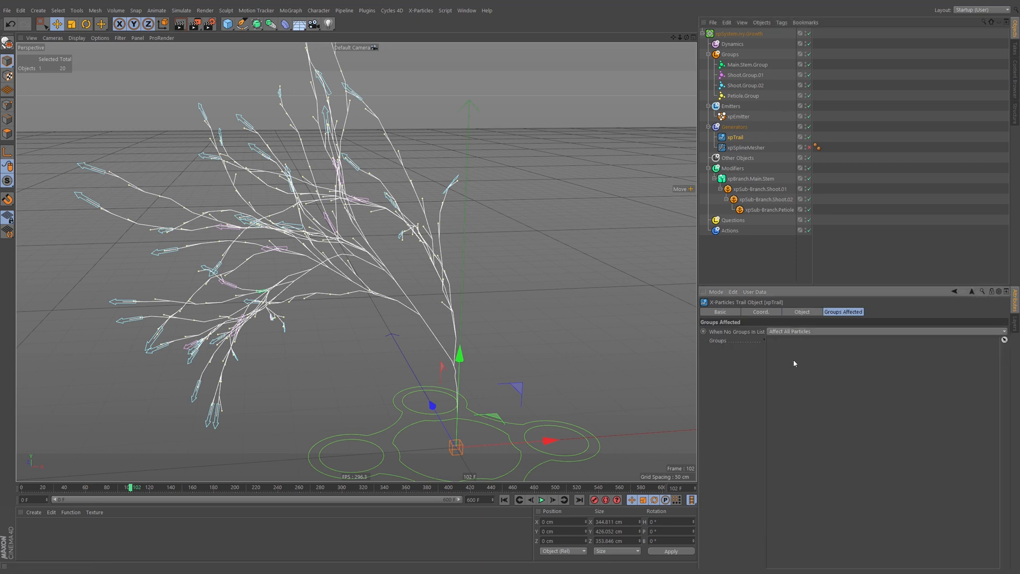
{"action": "left_click_drag", "start_coordinate": [748, 68], "coordinate": [829, 393]}
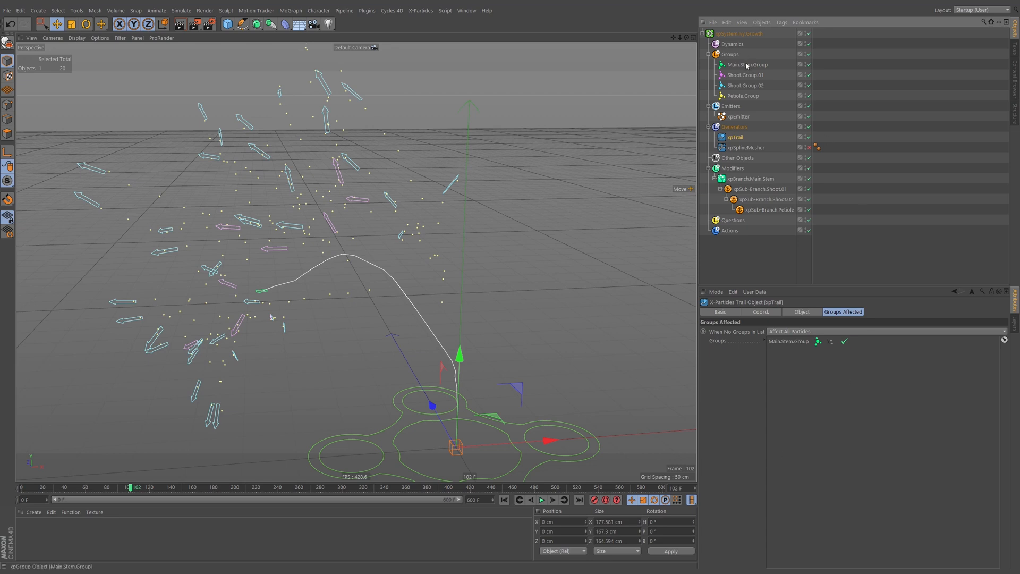
Duplicate xpTrail, clear the copy's affected groups, and duplicate that copy to make three additional trails
{"action": "left_click_drag", "start_coordinate": [736, 137], "coordinate": [750, 151], "text": "ctrl"}
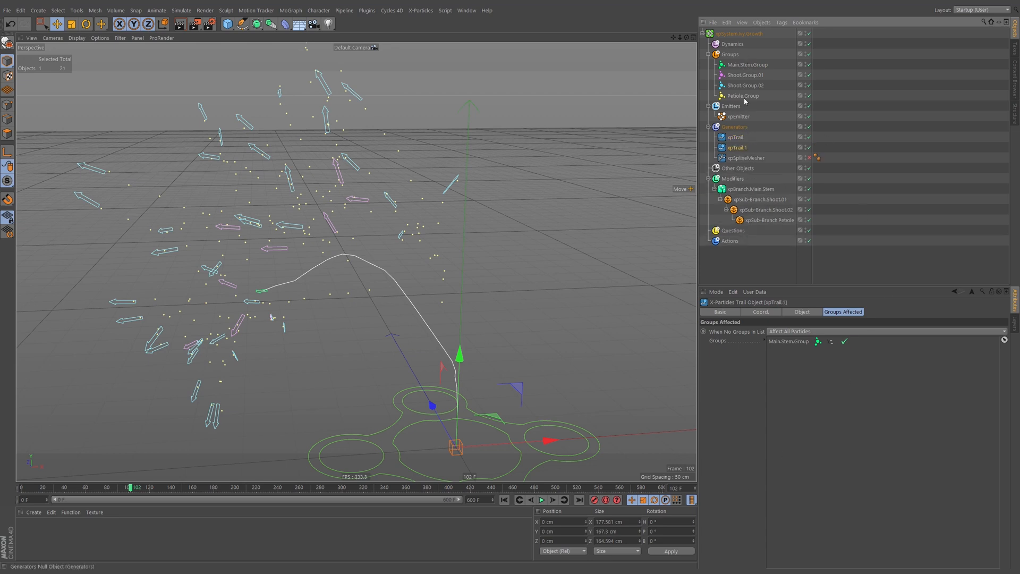
{"action": "left_click", "coordinate": [791, 342]}
{"action": "key", "text": "Delete"}
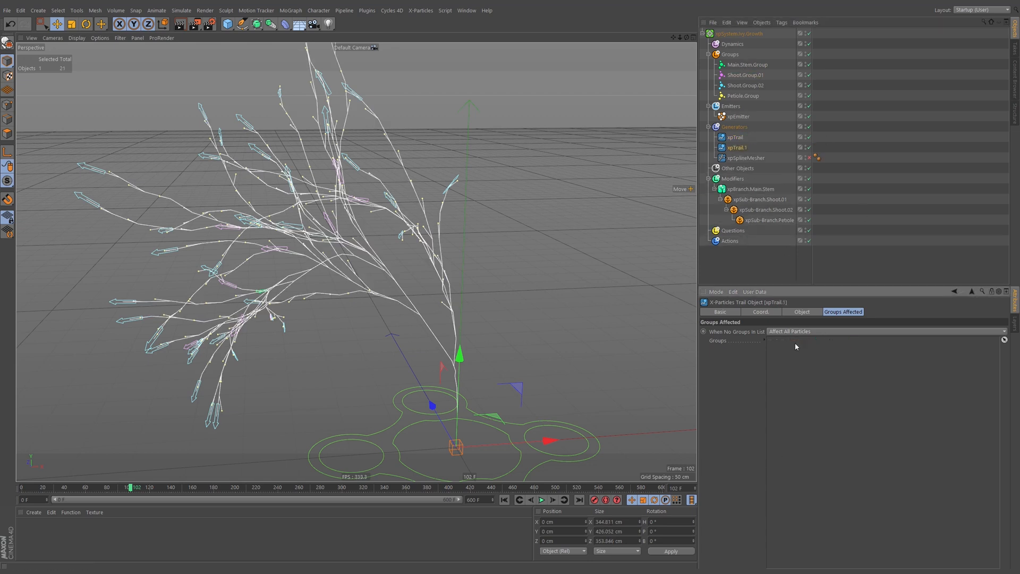
{"action": "left_click_drag", "start_coordinate": [738, 147], "coordinate": [753, 165], "text": "ctrl"}
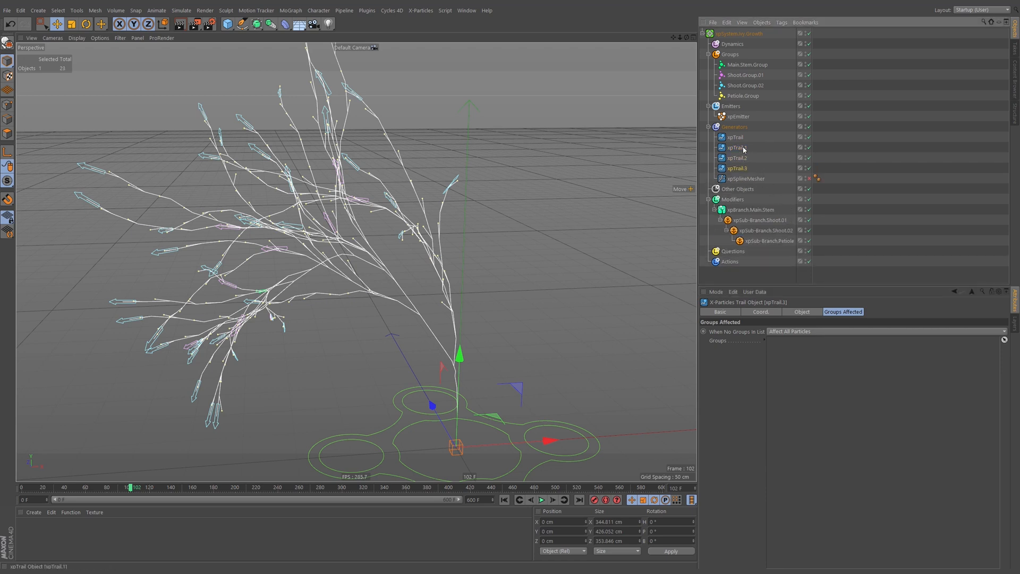
Assign Shoot.Group.01 to xpTrail.1, Shoot.Group.02 to xpTrail.2 and Petiole.Group to xpTrail.3 as affected groups
{"action": "left_click", "coordinate": [736, 147]}
{"action": "left_click_drag", "start_coordinate": [758, 78], "coordinate": [791, 345]}
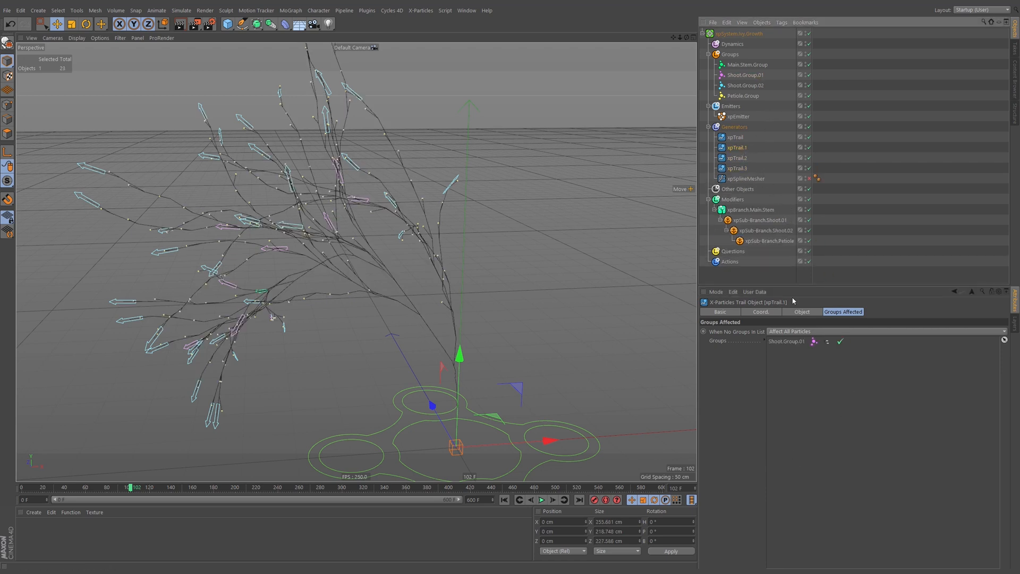
{"action": "left_click", "coordinate": [736, 158]}
{"action": "left_click_drag", "start_coordinate": [745, 85], "coordinate": [791, 343]}
{"action": "left_click", "coordinate": [737, 168]}
{"action": "left_click_drag", "start_coordinate": [743, 95], "coordinate": [775, 457]}
{"action": "left_click", "coordinate": [906, 170]}
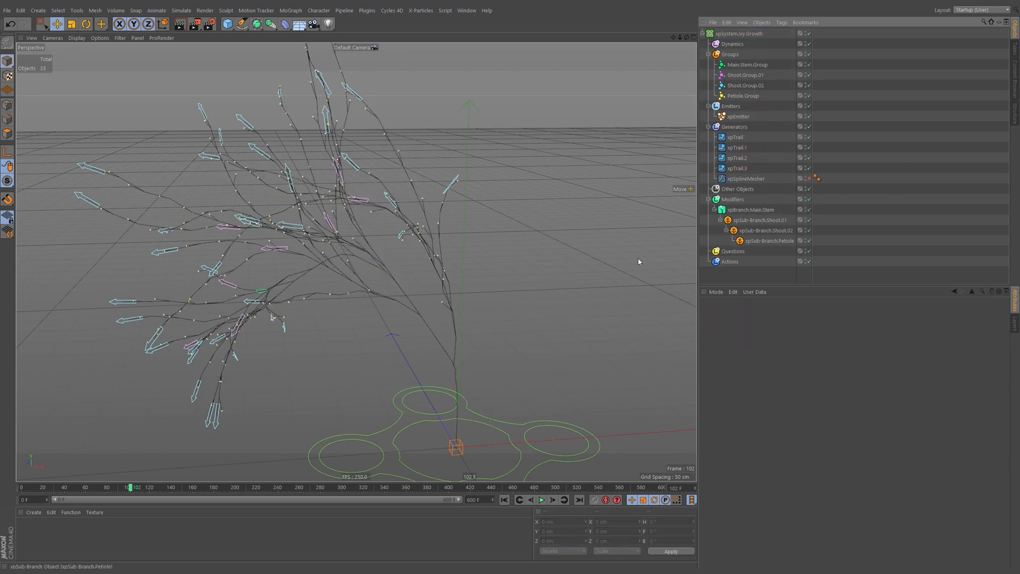
Rename the trail assigned to Main.Stem.Group as xpTrail.Main.Stem
{"action": "left_click_drag", "start_coordinate": [449, 277], "coordinate": [428, 267], "text": "alt"}
{"action": "mouse_move", "coordinate": [428, 267]}
{"action": "right_mouse_down", "text": "alt"}
{"action": "mouse_move", "coordinate": [562, 203]}
{"action": "mouse_move", "coordinate": [429, 264]}
{"action": "right_mouse_up", "text": "alt"}
{"action": "mouse_move", "coordinate": [430, 264]}
{"action": "left_mouse_down", "text": "alt"}
{"action": "mouse_move", "coordinate": [398, 275]}
{"action": "mouse_move", "coordinate": [442, 251]}
{"action": "left_mouse_up", "text": "alt"}
{"action": "right_click_drag", "start_coordinate": [442, 250], "coordinate": [430, 246], "text": "alt"}
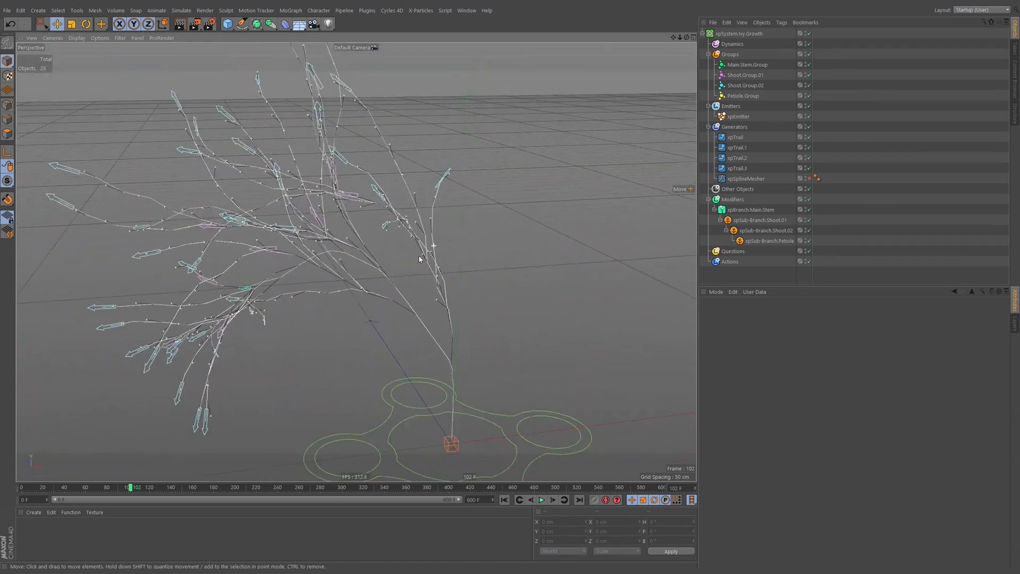
{"action": "left_click", "coordinate": [735, 137]}
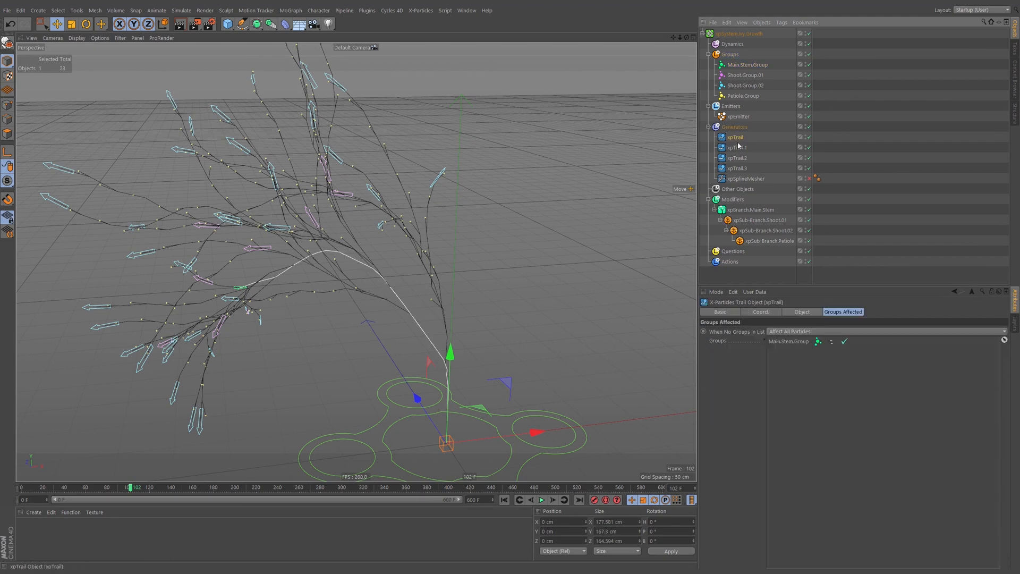
{"action": "left_click", "coordinate": [759, 64]}
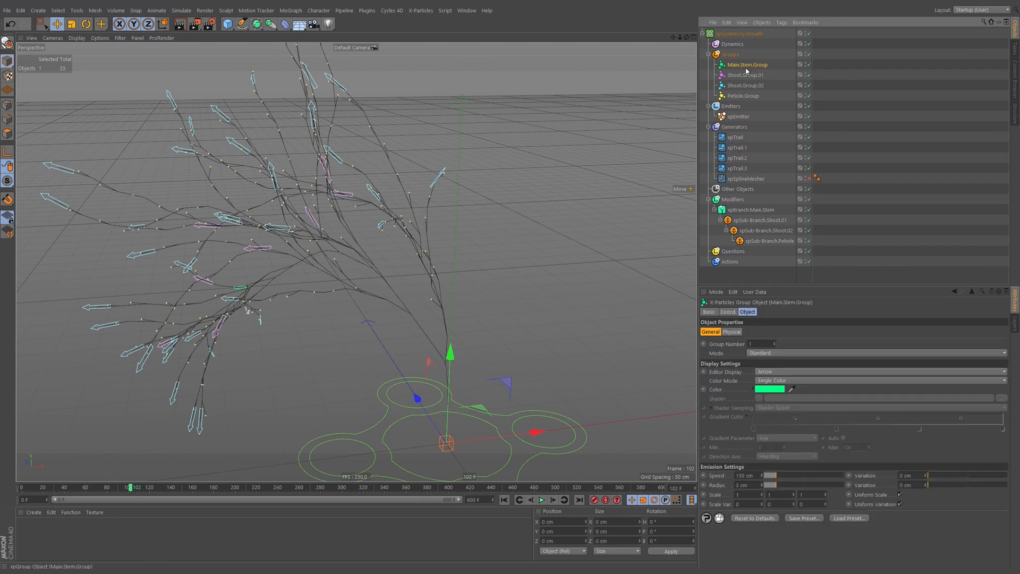
{"action": "double_click", "coordinate": [738, 137]}
{"action": "left_click", "coordinate": [752, 138]}
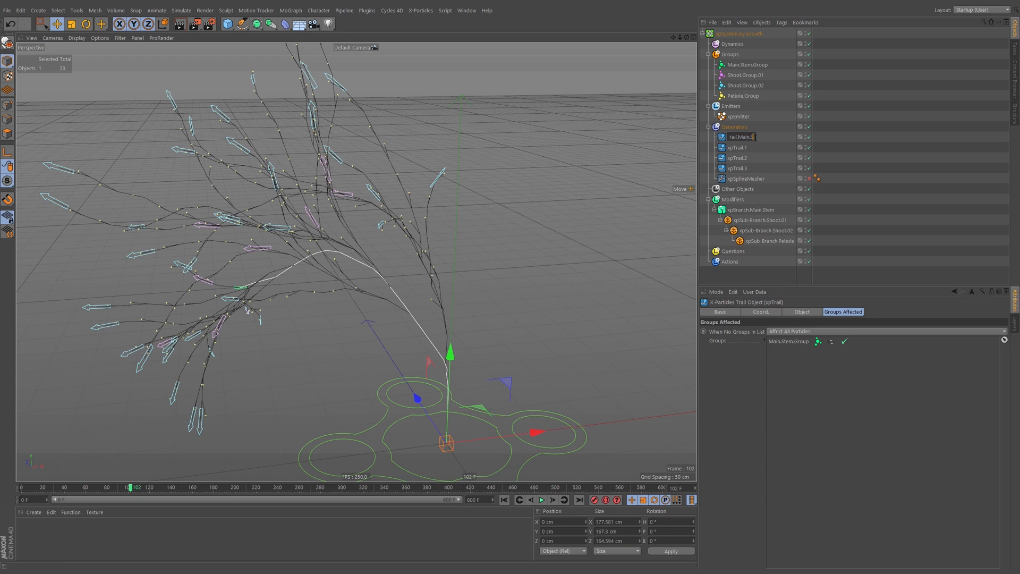
{"action": "key", "text": "Return"}
Rename the trail assigned to Shoot.Group.01 as xpTrail.Shoot.01
{"action": "left_click", "coordinate": [745, 149]}
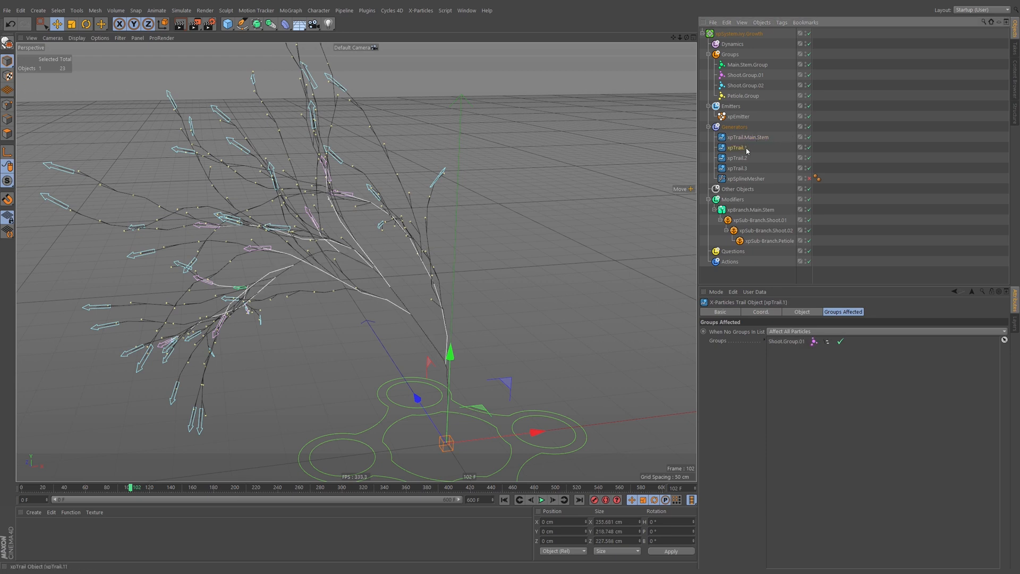
{"action": "double_click", "coordinate": [746, 148]}
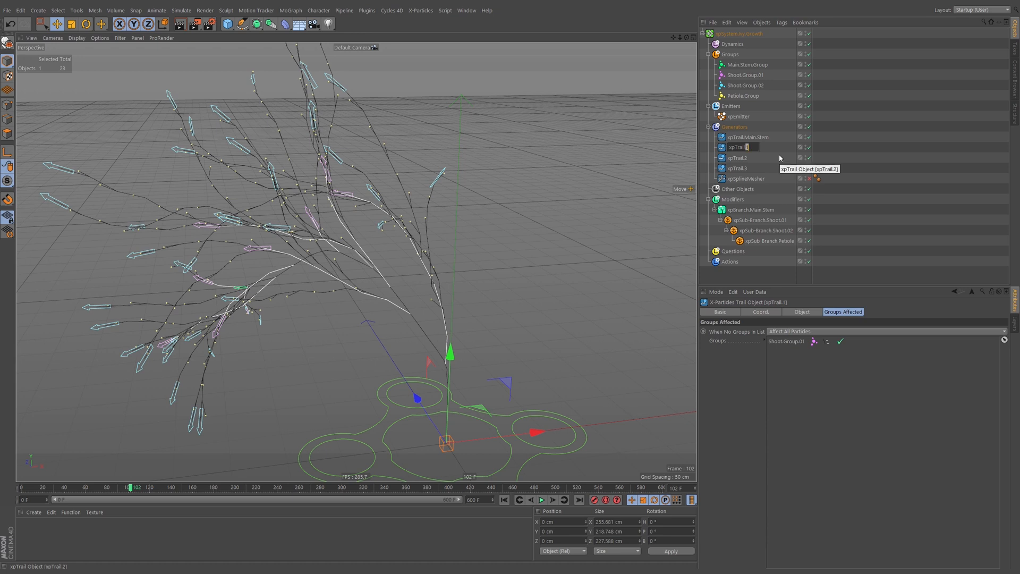
{"action": "type", "text": "Shoo"}
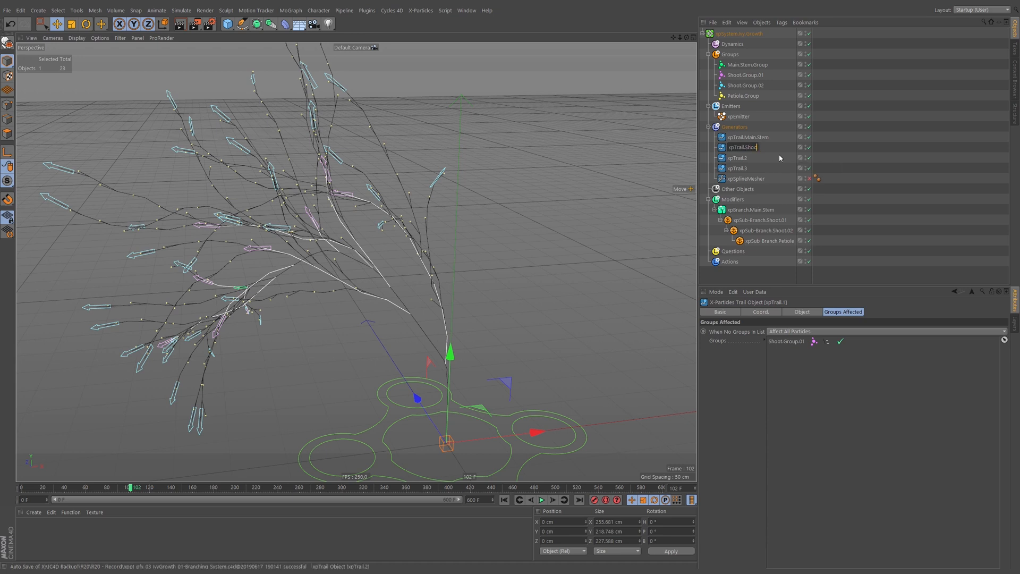
{"action": "type", "text": "t.01"}
{"action": "key", "text": "Return"}
Rename the Shoot.Group.02 trail as xpTrail.Shoot.02 and the Petiole.Group trail as xpTrail.Petiole
{"action": "double_click", "coordinate": [745, 158]}
{"action": "key", "text": "ctrl+v"}
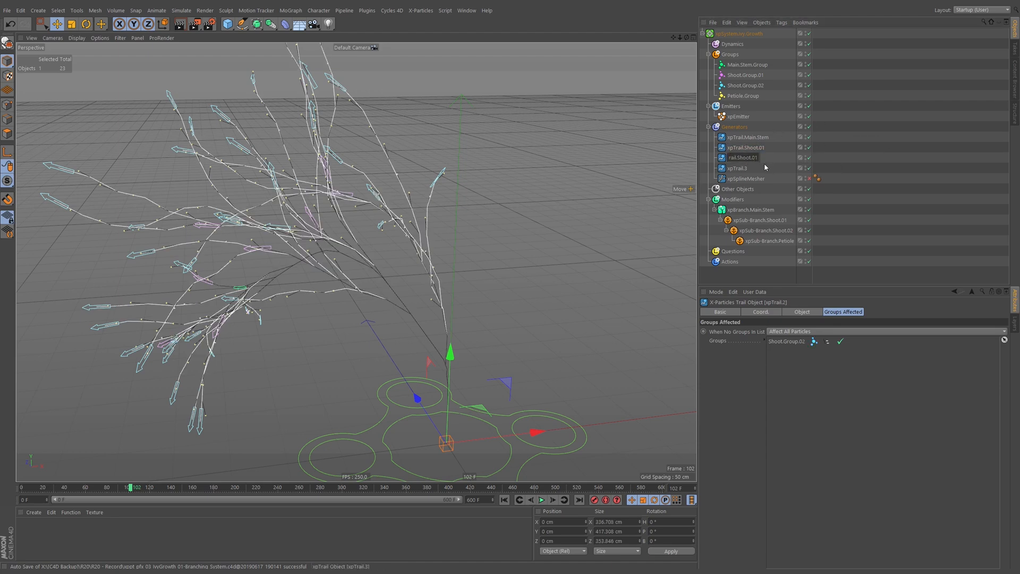
{"action": "type", "text": "2"}
{"action": "key", "text": "Return"}
{"action": "double_click", "coordinate": [765, 168]}
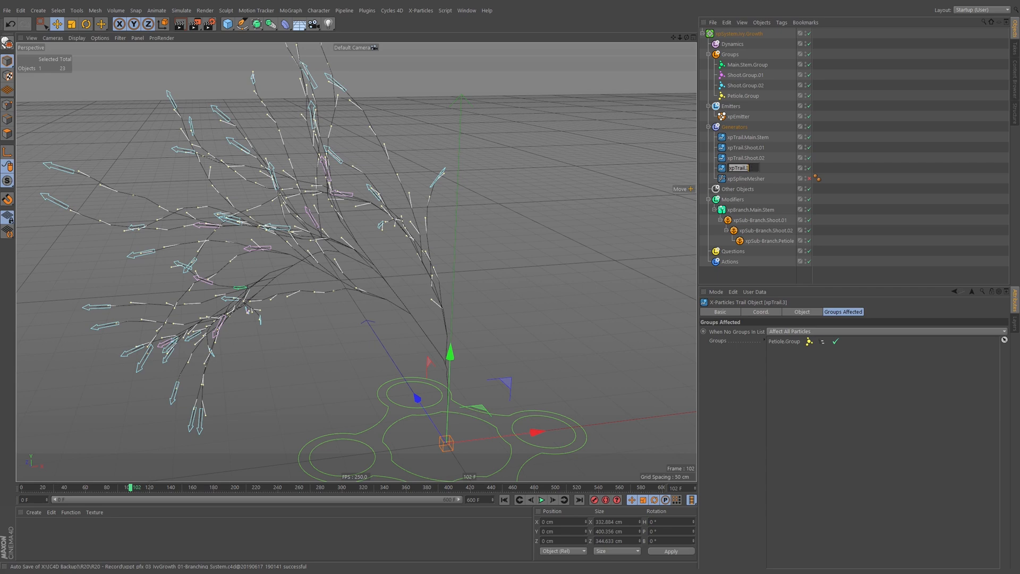
{"action": "type", "text": "Petiole"}
{"action": "key", "text": "Return"}
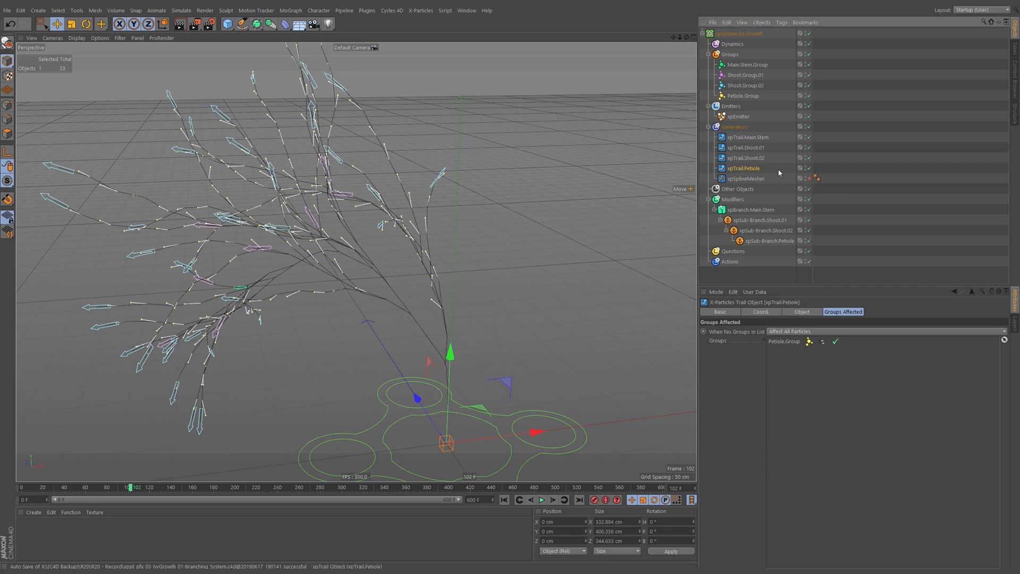
Create a sub-folder inside the Generators folder and name it xpTrail
{"action": "left_click", "coordinate": [729, 128]}
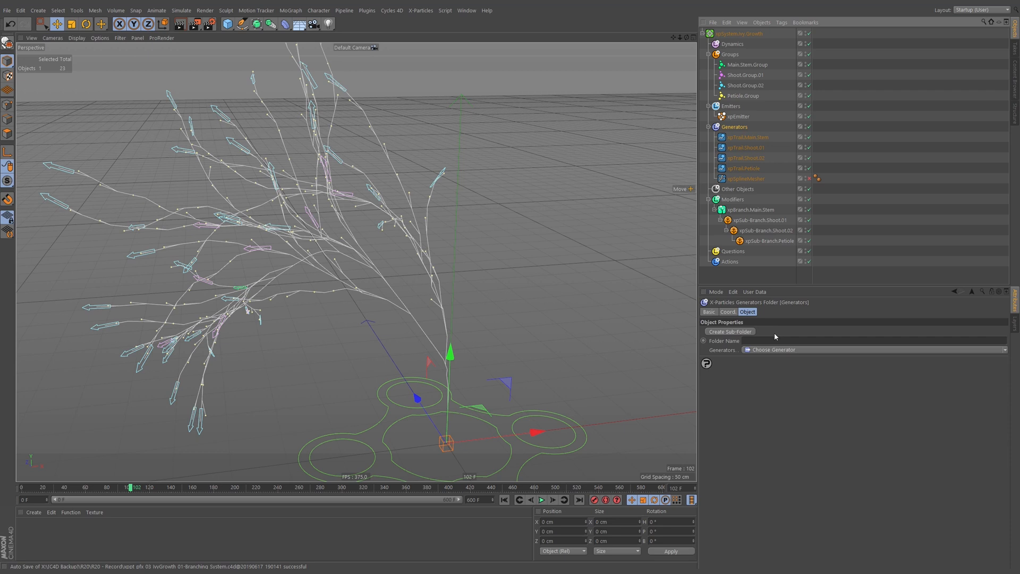
{"action": "left_click", "coordinate": [730, 331]}
{"action": "double_click", "coordinate": [741, 137]}
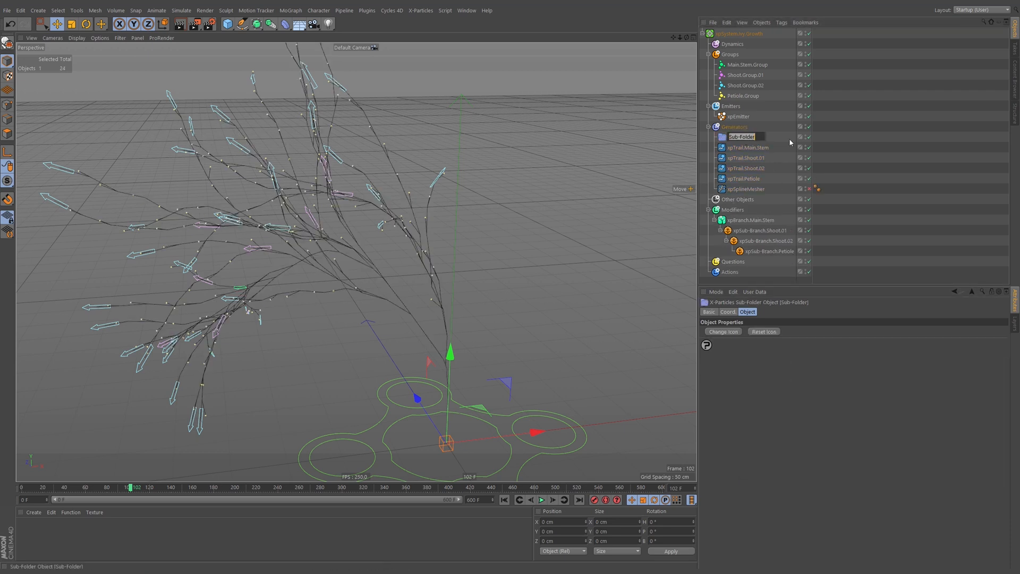
{"action": "type", "text": "xpTrail"}
{"action": "key", "text": "Return"}
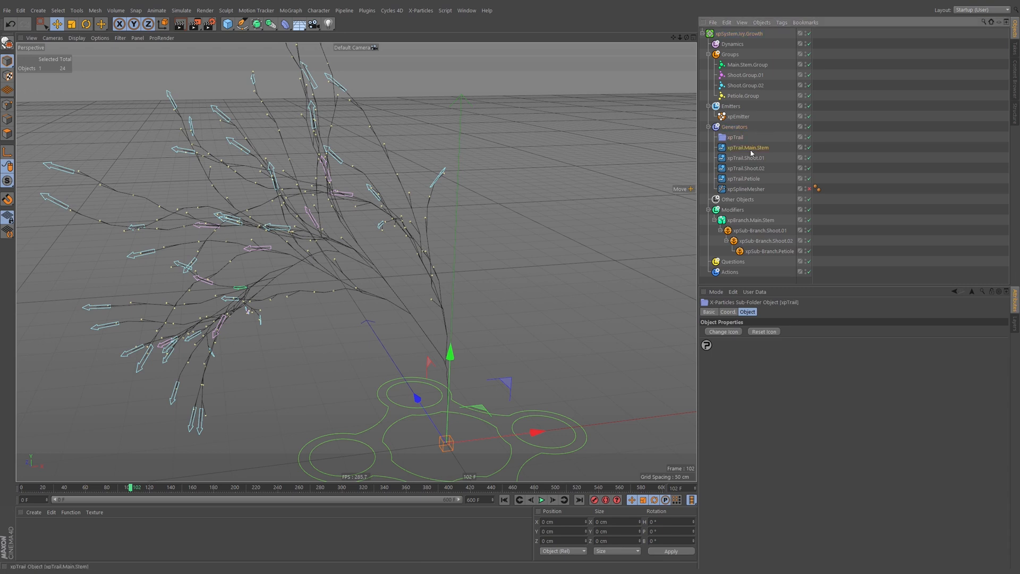
Move the Main.Stem, Shoot.01, Shoot.02 and Petiole trail objects into the xpTrail sub-folder
{"action": "left_click", "coordinate": [748, 147]}
{"action": "left_click", "coordinate": [745, 179], "text": "shift"}
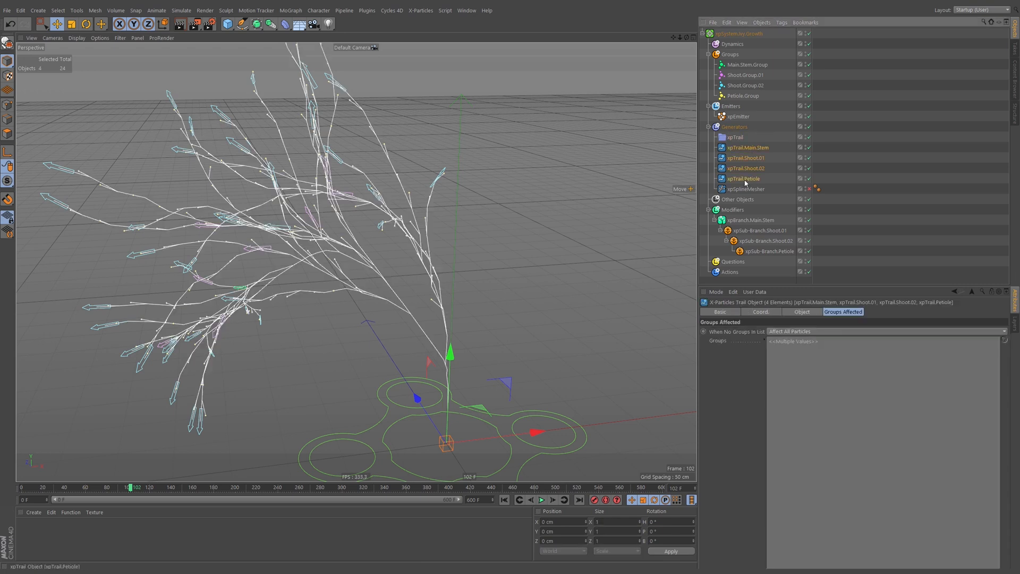
{"action": "left_click_drag", "start_coordinate": [741, 139], "coordinate": [739, 138]}
{"action": "left_click", "coordinate": [735, 137]}
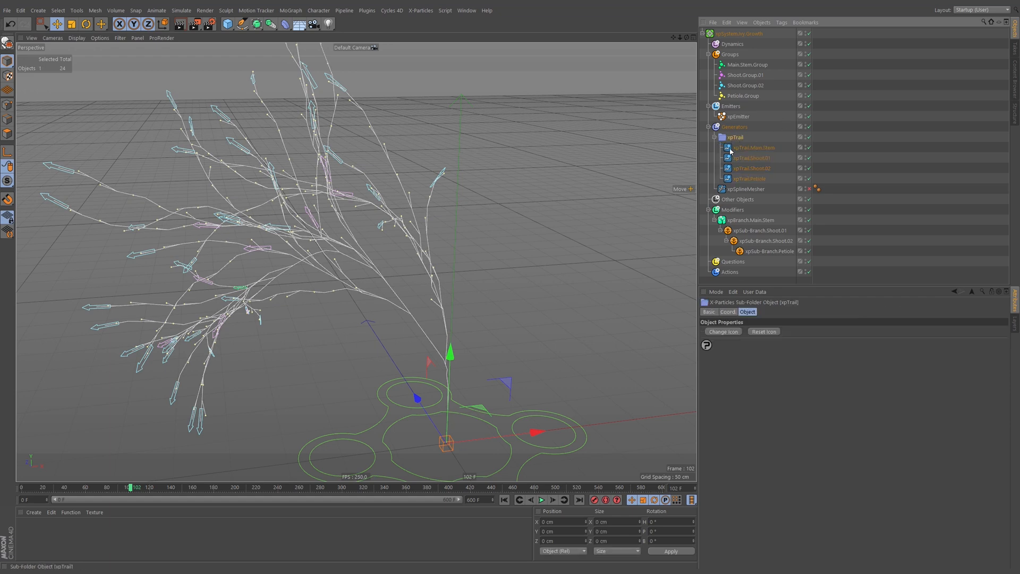
{"action": "left_click", "coordinate": [714, 137]}
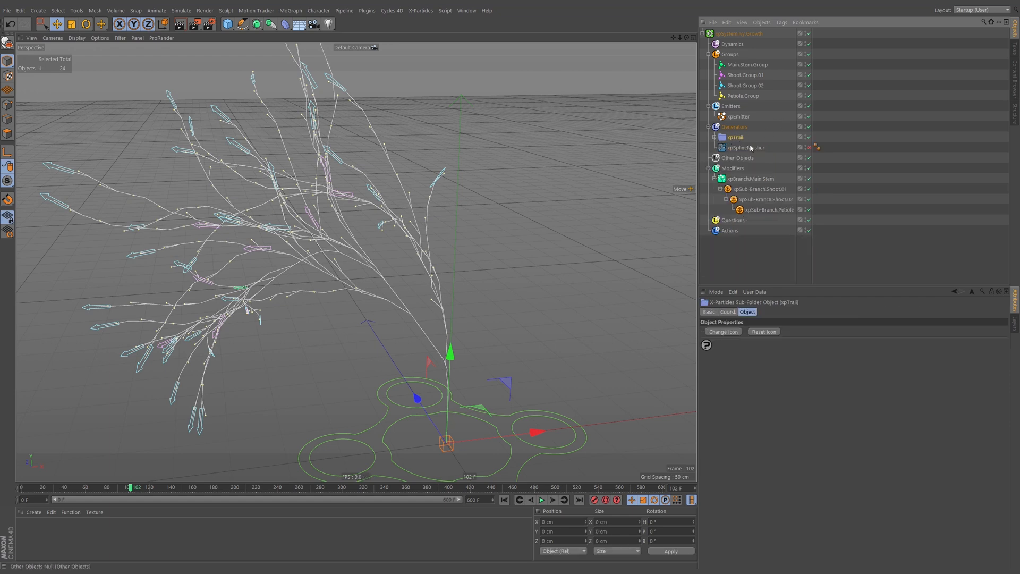
{"action": "left_click", "coordinate": [714, 137]}
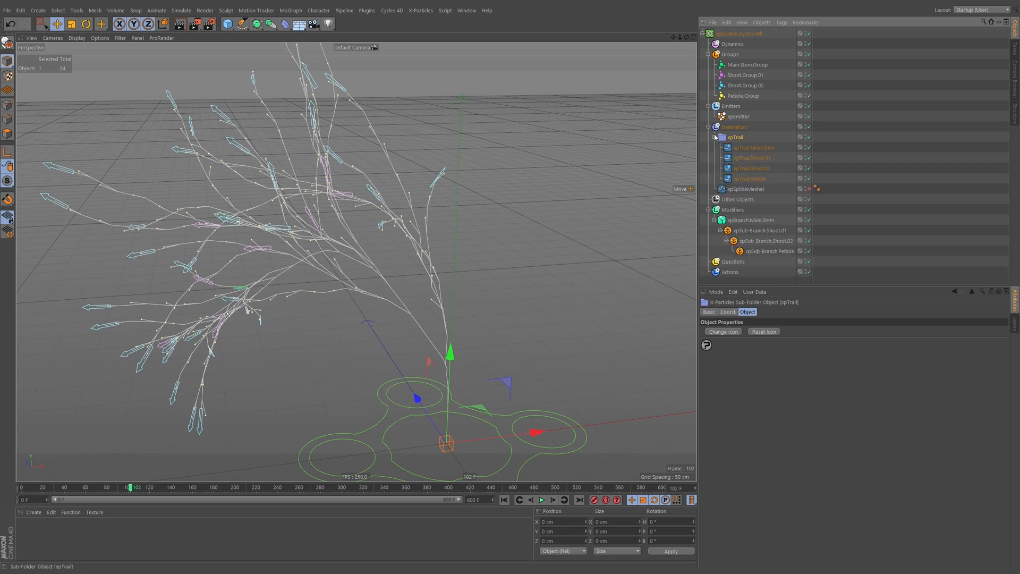
Set Use Color to On for all four trail objects in the xpTrail folder
{"action": "left_click", "coordinate": [745, 168]}
{"action": "key", "text": "Down"}
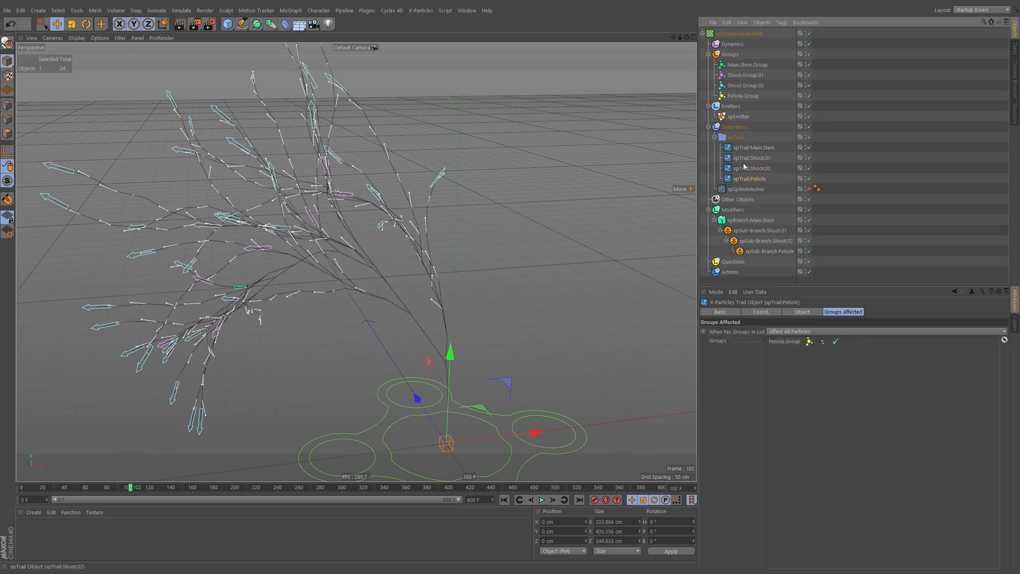
{"action": "left_click", "coordinate": [743, 148]}
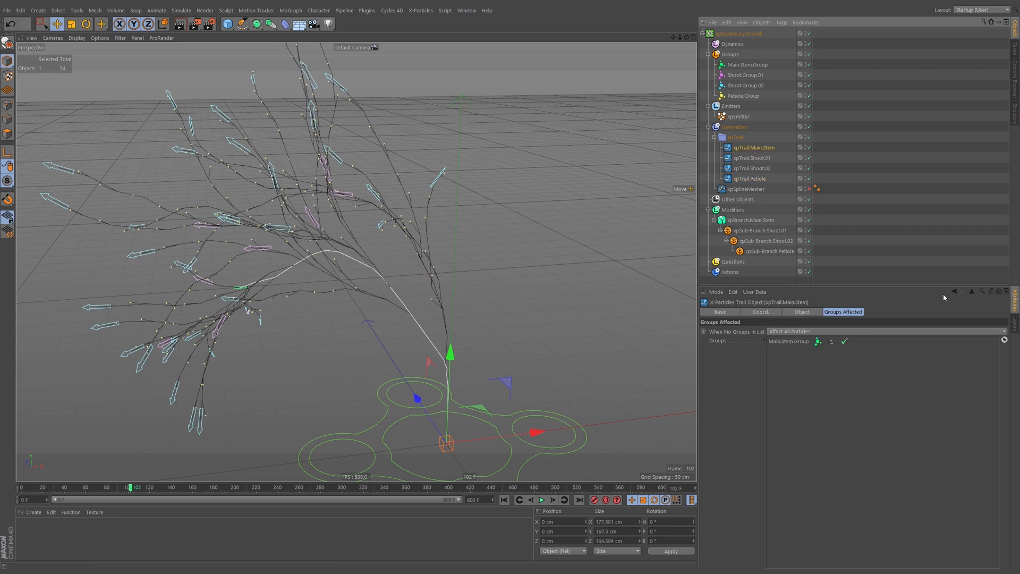
{"action": "left_click", "coordinate": [723, 312]}
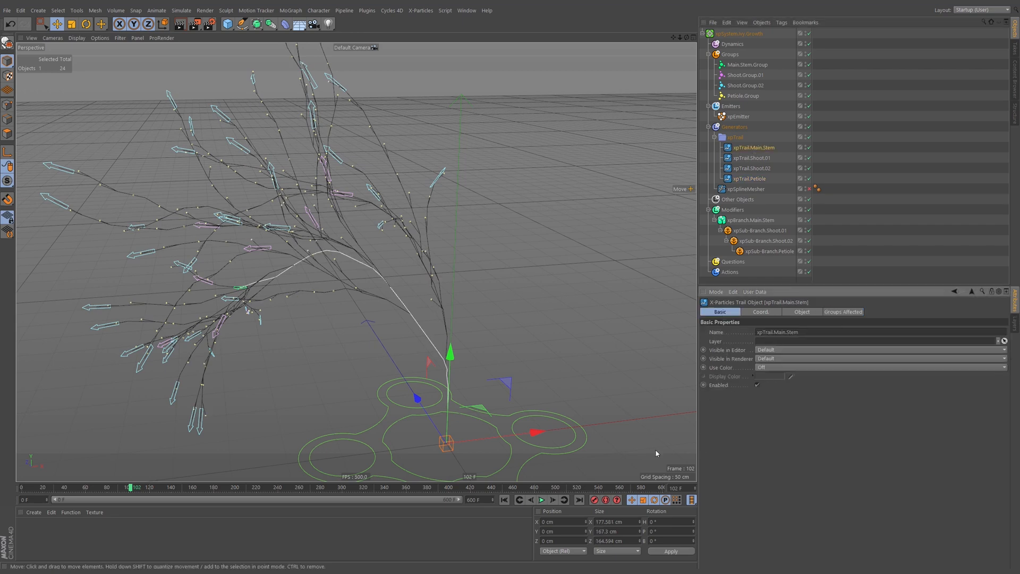
{"action": "left_click", "coordinate": [778, 368]}
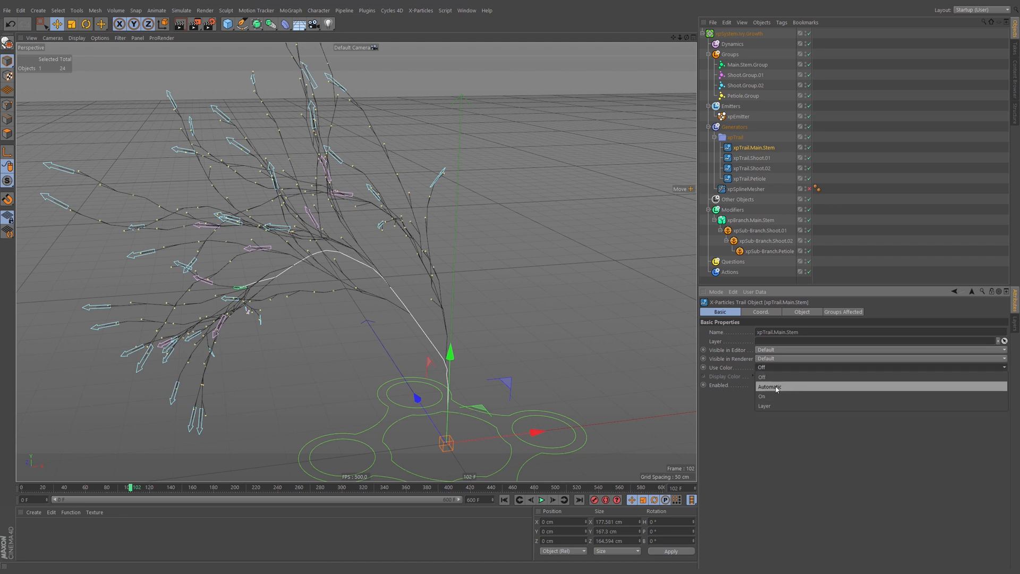
{"action": "left_click", "coordinate": [775, 396]}
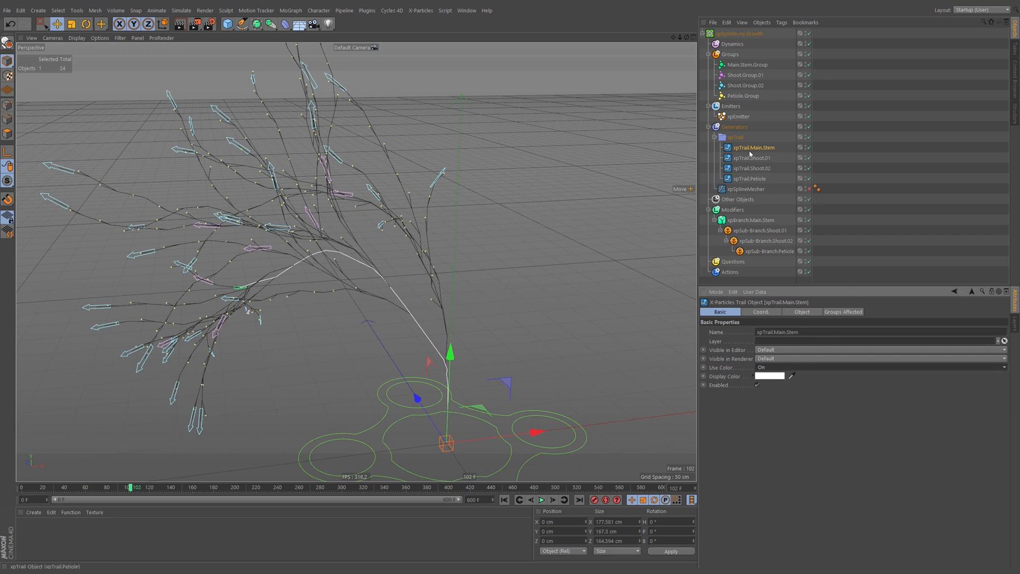
{"action": "left_click", "coordinate": [759, 179], "text": "shift"}
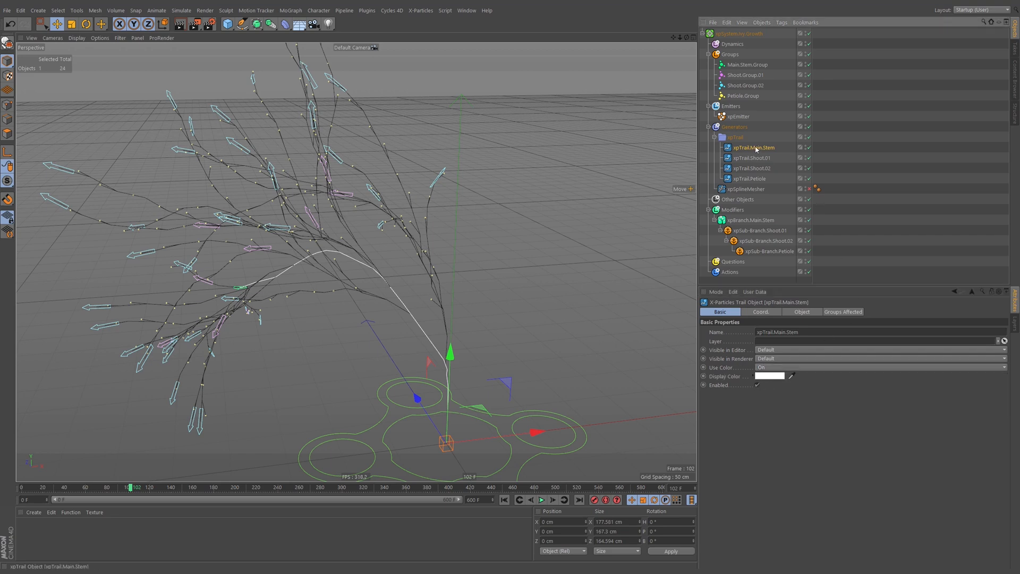
{"action": "left_click", "coordinate": [777, 367]}
{"action": "left_click", "coordinate": [765, 412]}
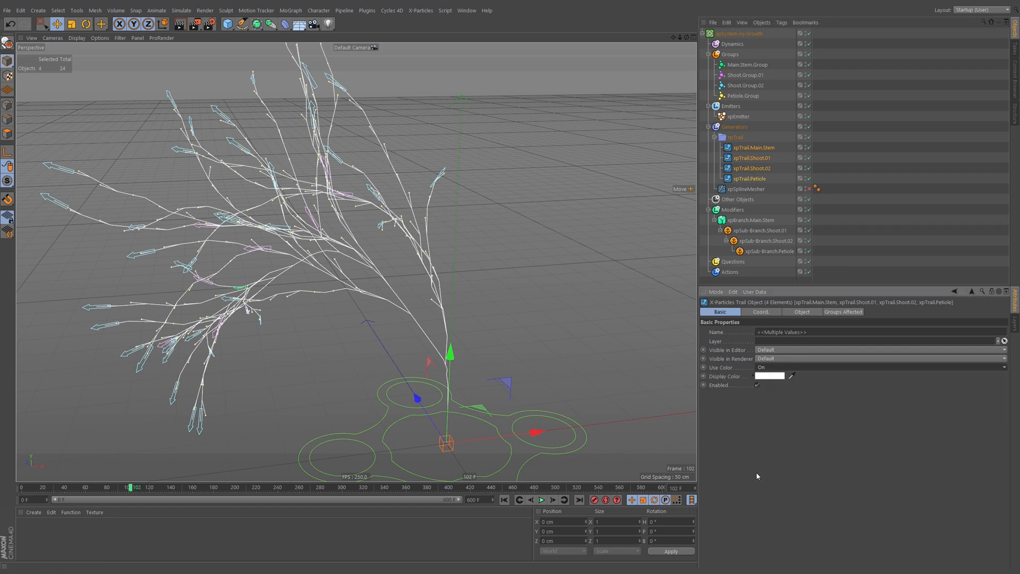
Set the display color of all four trails to light green, about hue 122°, saturation 41% and value 88%
{"action": "left_click", "coordinate": [768, 376]}
{"action": "left_click_drag", "start_coordinate": [777, 375], "coordinate": [781, 388]}
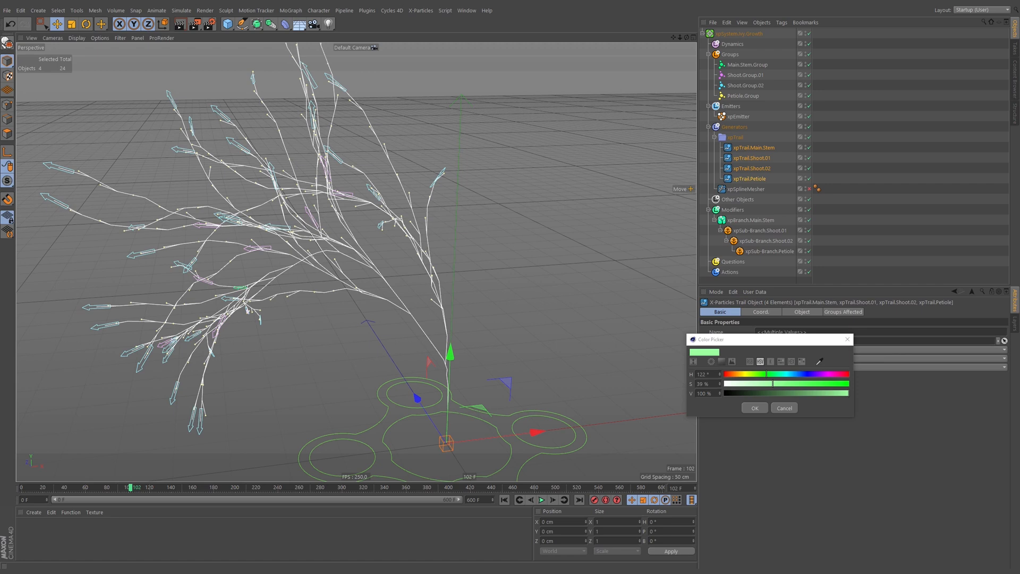
{"action": "left_click", "coordinate": [775, 383]}
{"action": "left_click_drag", "start_coordinate": [779, 393], "coordinate": [834, 393]}
{"action": "left_click", "coordinate": [753, 407]}
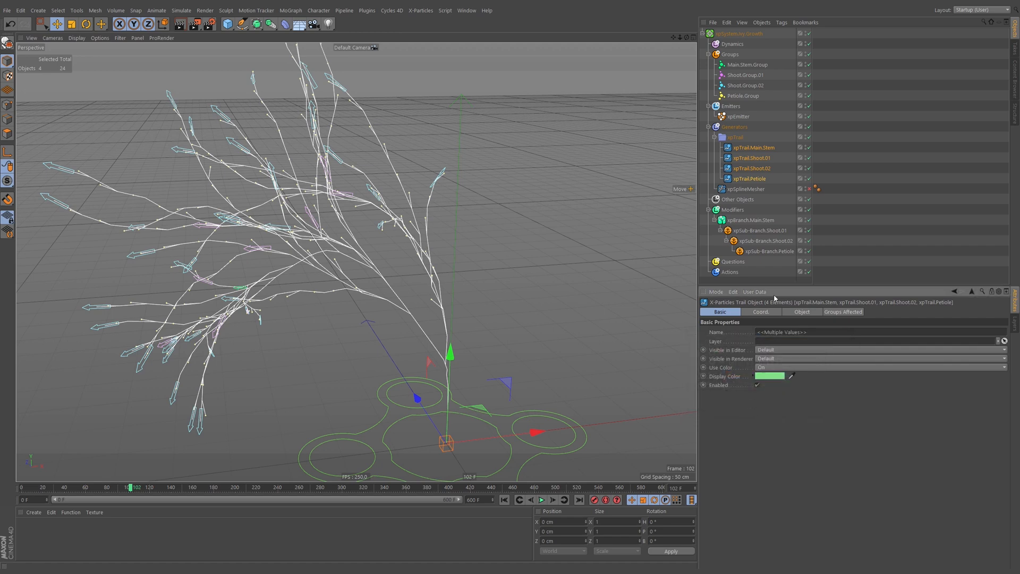
{"action": "left_click", "coordinate": [881, 192]}
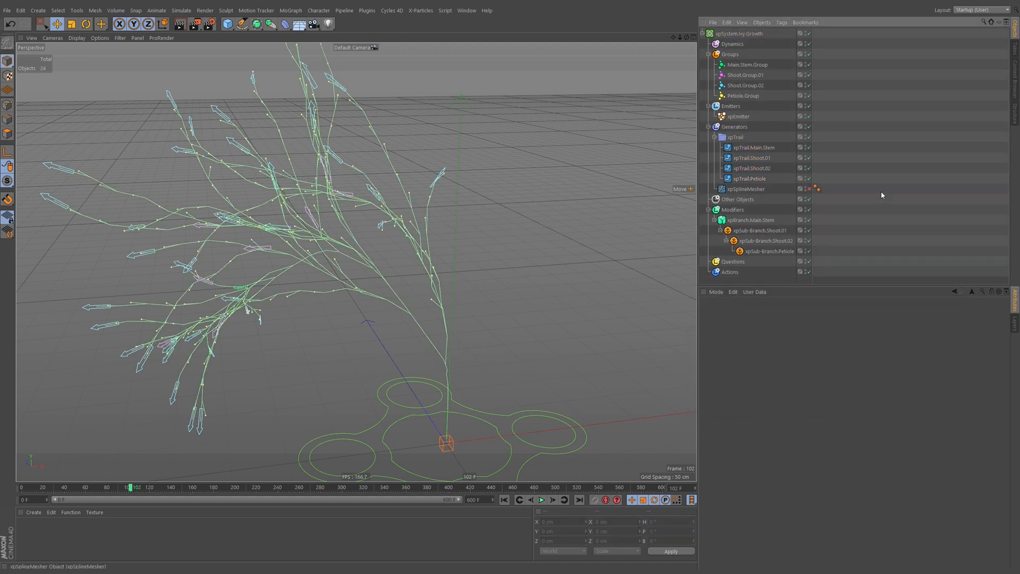
Change the display color of xpTrail.Shoot.01 to pink with a hue of about 312°
{"action": "left_click", "coordinate": [759, 159]}
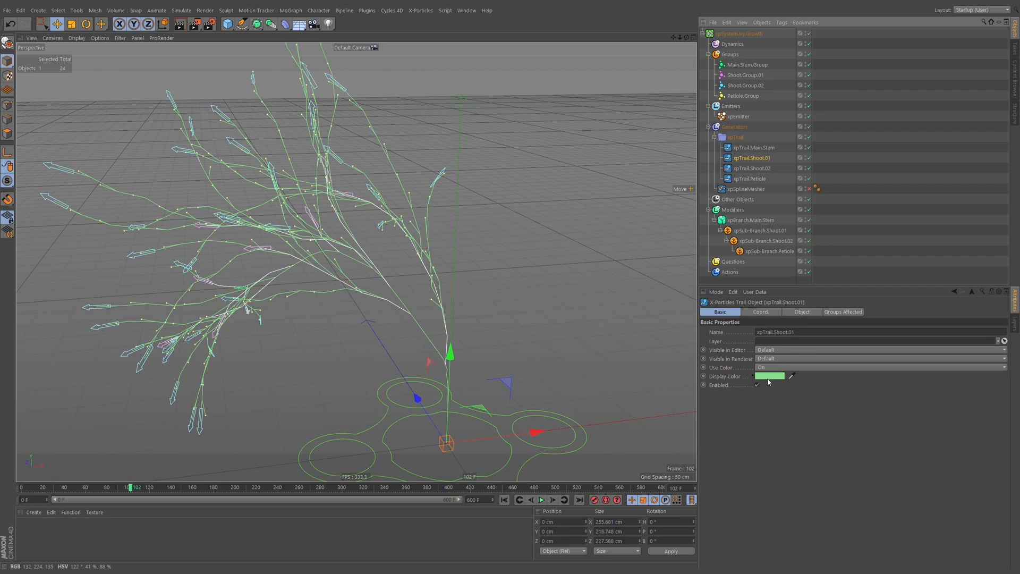
{"action": "left_click", "coordinate": [753, 375]}
{"action": "left_click_drag", "start_coordinate": [811, 400], "coordinate": [977, 400]}
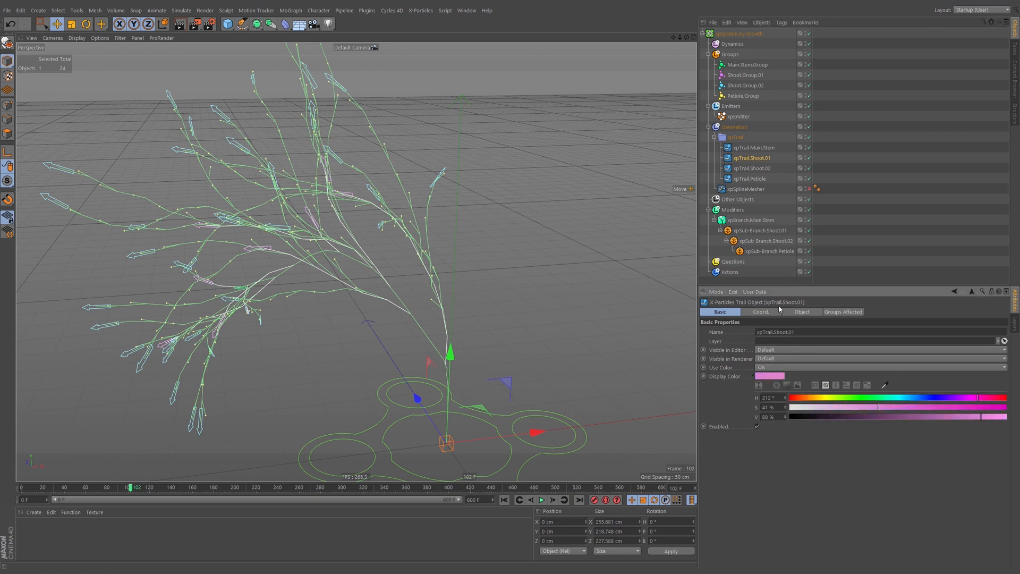
{"action": "left_click", "coordinate": [751, 168]}
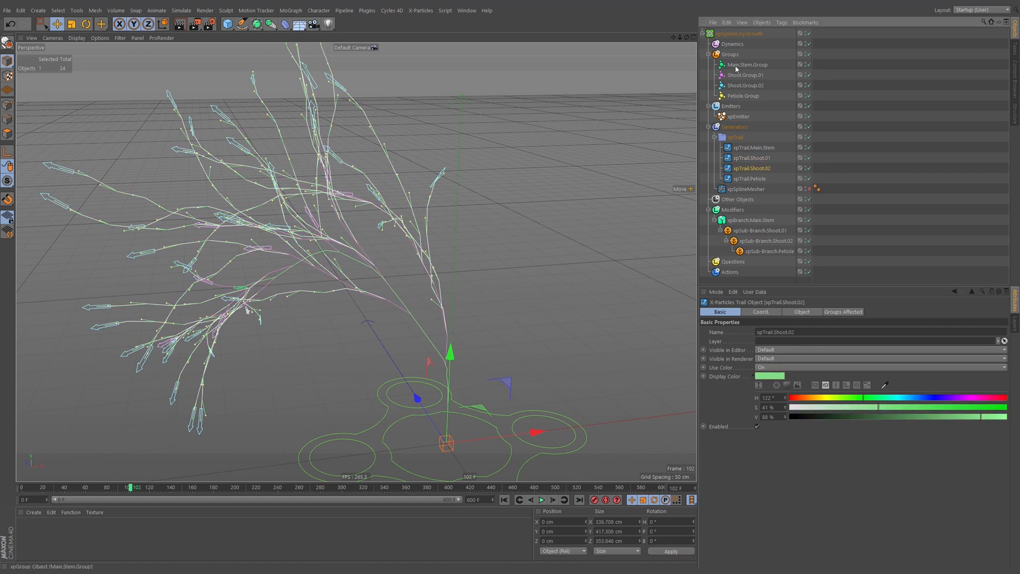
{"action": "left_click", "coordinate": [751, 157]}
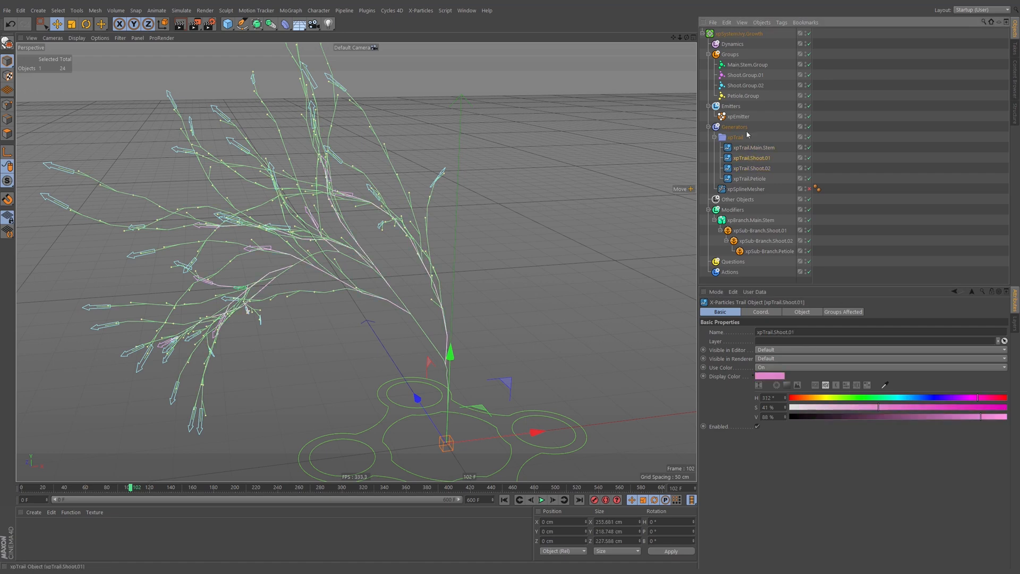
Match the display color of xpTrail.Shoot.02 to the light blue of Shoot.Group.02 by sampling it from the screen
{"action": "left_click", "coordinate": [751, 168]}
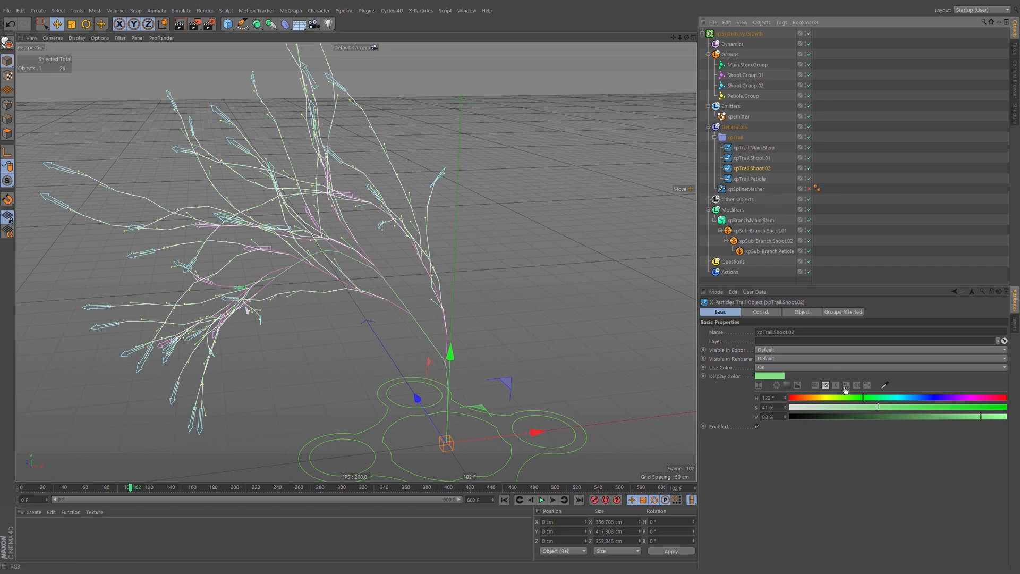
{"action": "left_click", "coordinate": [886, 385]}
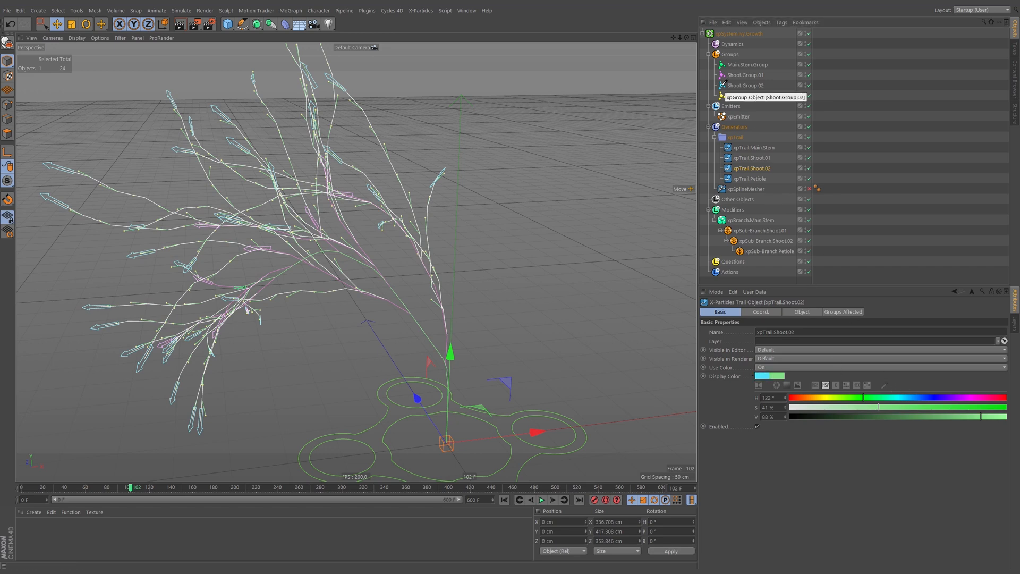
{"action": "left_click", "coordinate": [738, 163]}
Match the display color of xpTrail.Petiole to the yellow of Petiole.Group by sampling it from the screen
{"action": "left_click", "coordinate": [749, 179]}
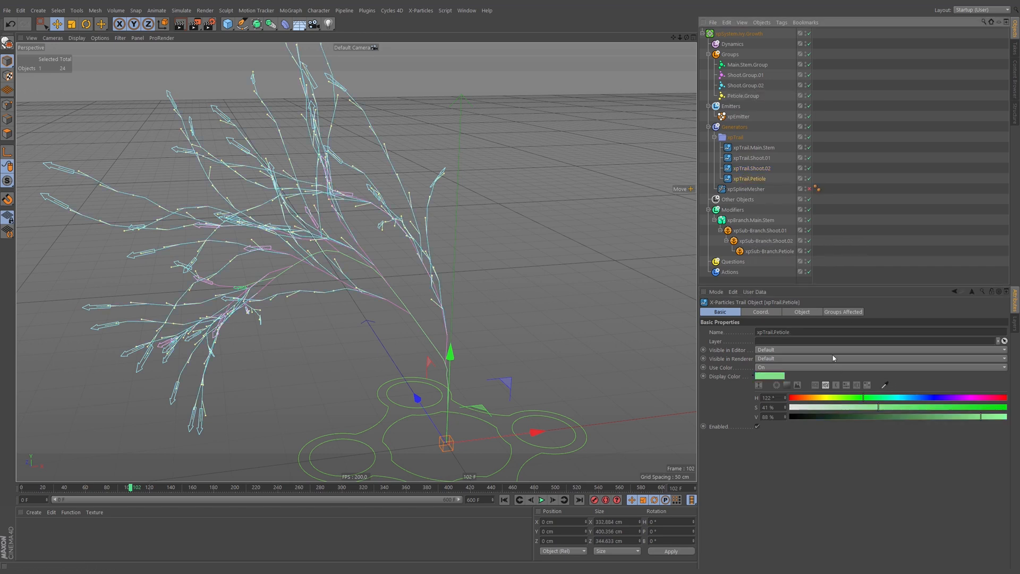
{"action": "left_click", "coordinate": [888, 386]}
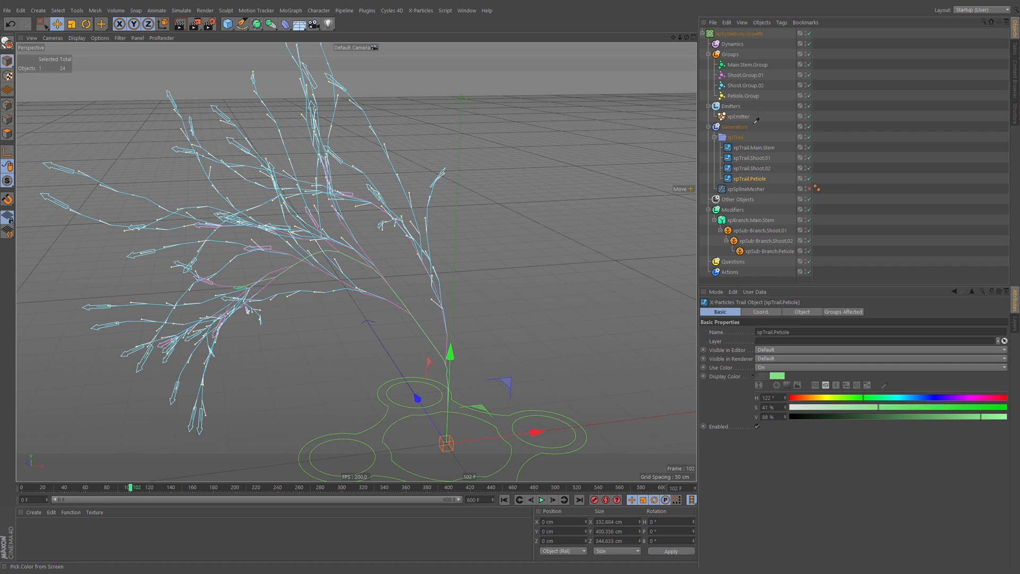
{"action": "left_click", "coordinate": [720, 96]}
{"action": "left_click", "coordinate": [923, 130]}
Play the growth simulation from the first frame to check the coloured trails, and stop it near frame 96
{"action": "left_click_drag", "start_coordinate": [398, 282], "coordinate": [424, 243], "text": "alt"}
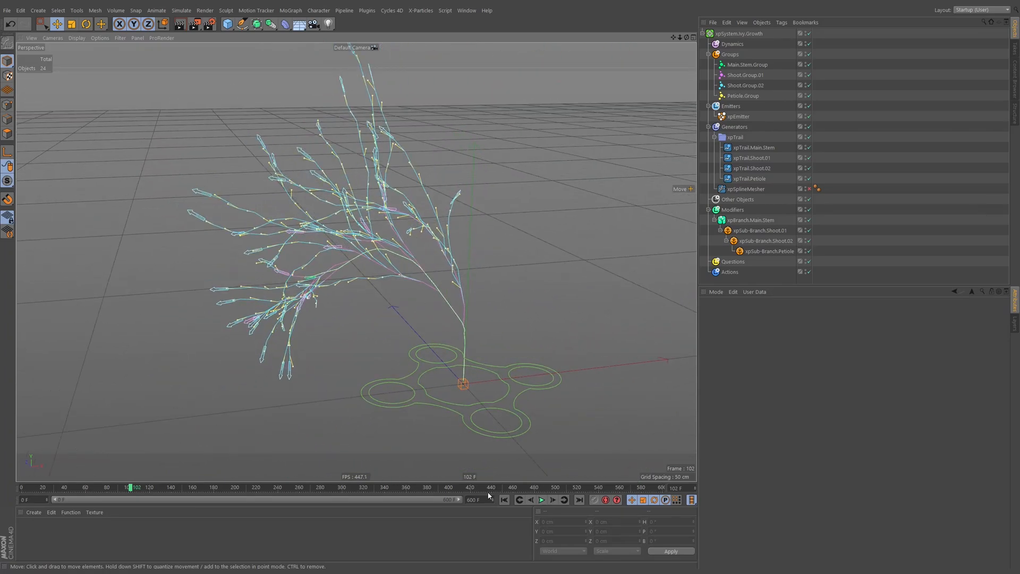
{"action": "left_click", "coordinate": [504, 499]}
{"action": "left_click", "coordinate": [541, 499]}
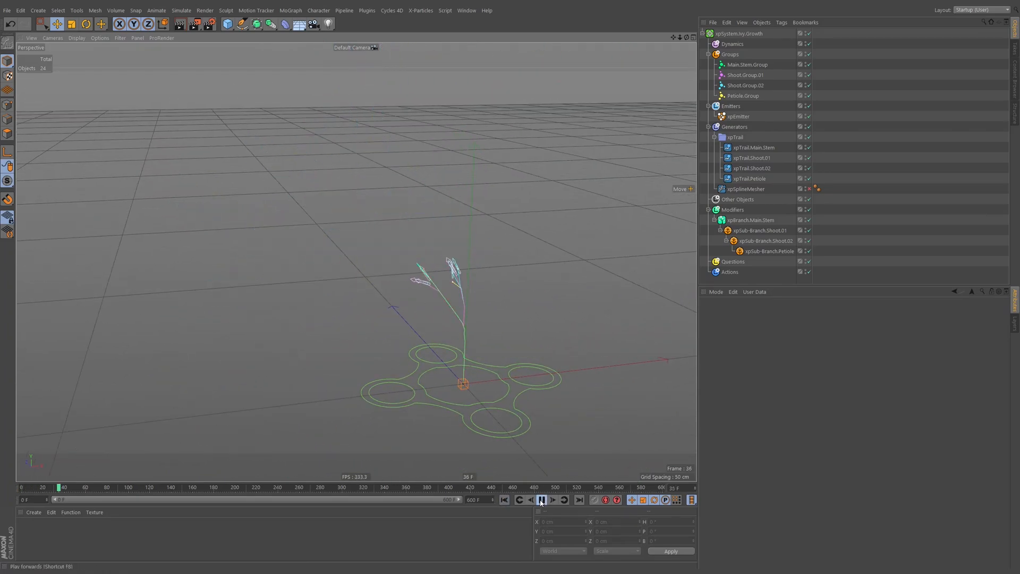
{"action": "left_click", "coordinate": [541, 499]}
Set the editor display of Main.Stem.Group, Shoot.Group.01 and Shoot.Group.02 to Squares
{"action": "left_click", "coordinate": [760, 65]}
{"action": "left_click", "coordinate": [745, 86], "text": "shift"}
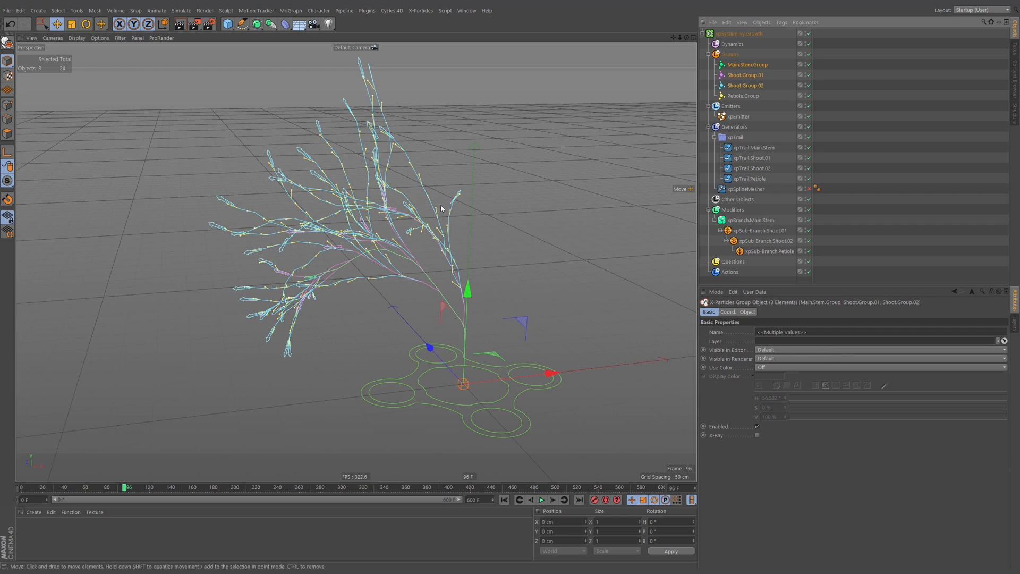
{"action": "right_click_drag", "start_coordinate": [433, 211], "coordinate": [476, 219], "text": "alt"}
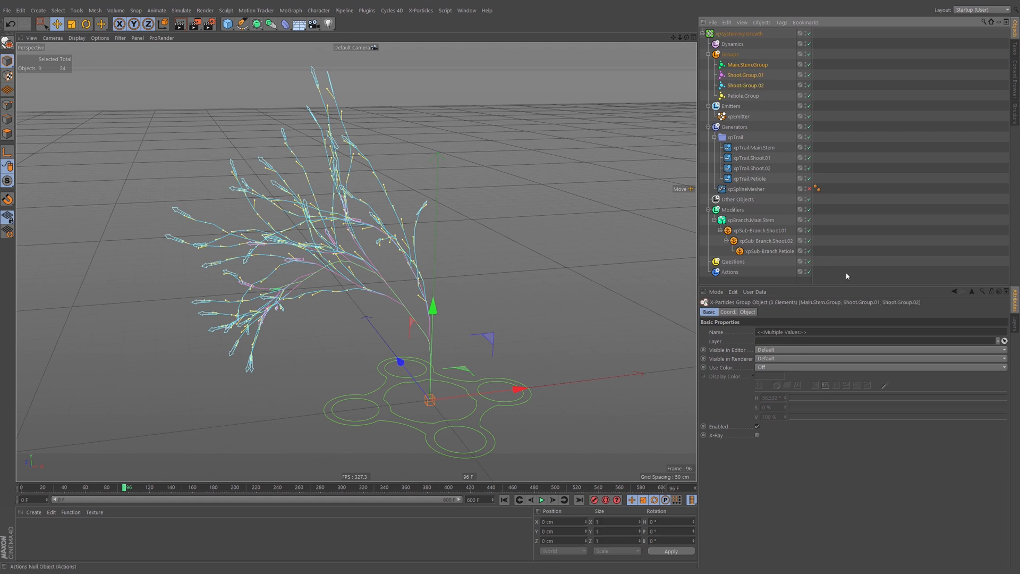
{"action": "left_click", "coordinate": [749, 311]}
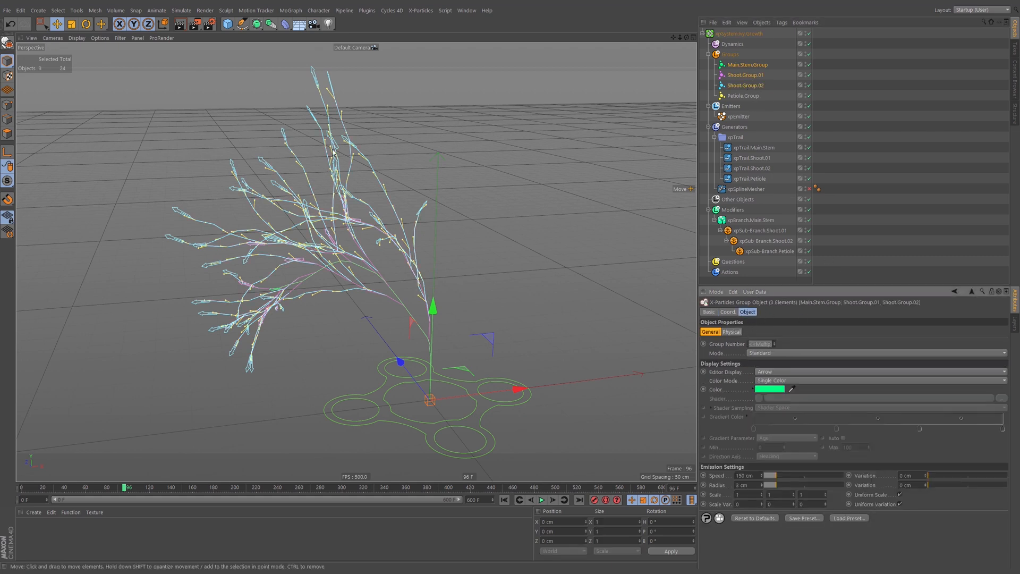
{"action": "left_click", "coordinate": [775, 373]}
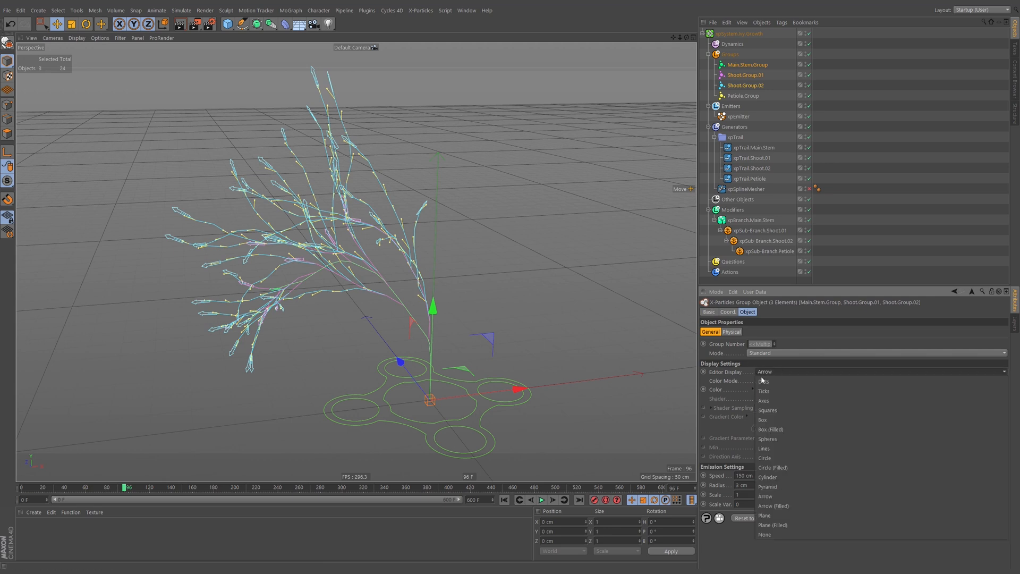
{"action": "left_click", "coordinate": [778, 411]}
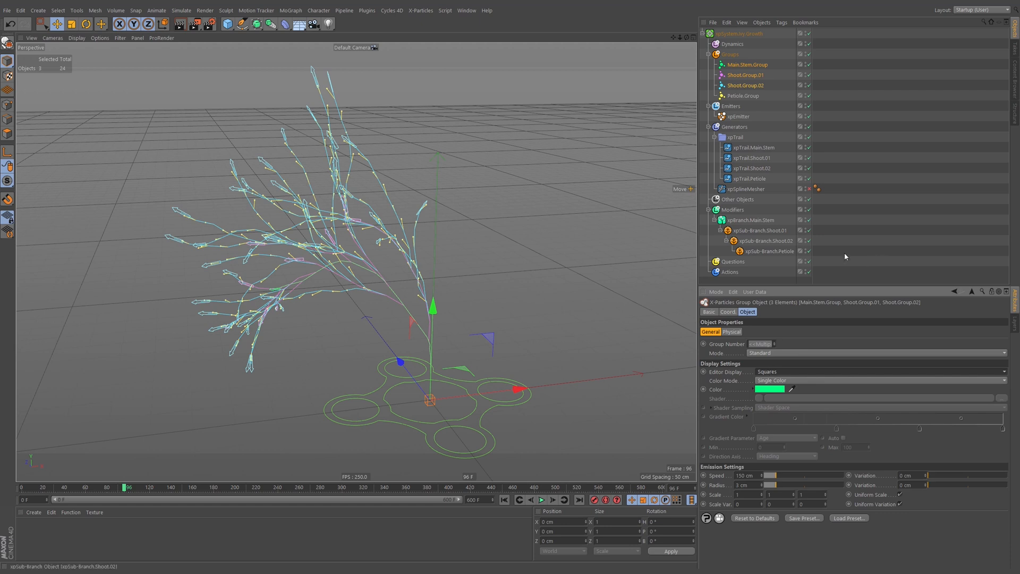
Replay the growth simulation from the start to about frame 166 and inspect the branching structure from several angles
{"action": "left_click", "coordinate": [504, 500]}
{"action": "left_click", "coordinate": [541, 499]}
{"action": "left_click", "coordinate": [542, 500]}
{"action": "left_click", "coordinate": [542, 500]}
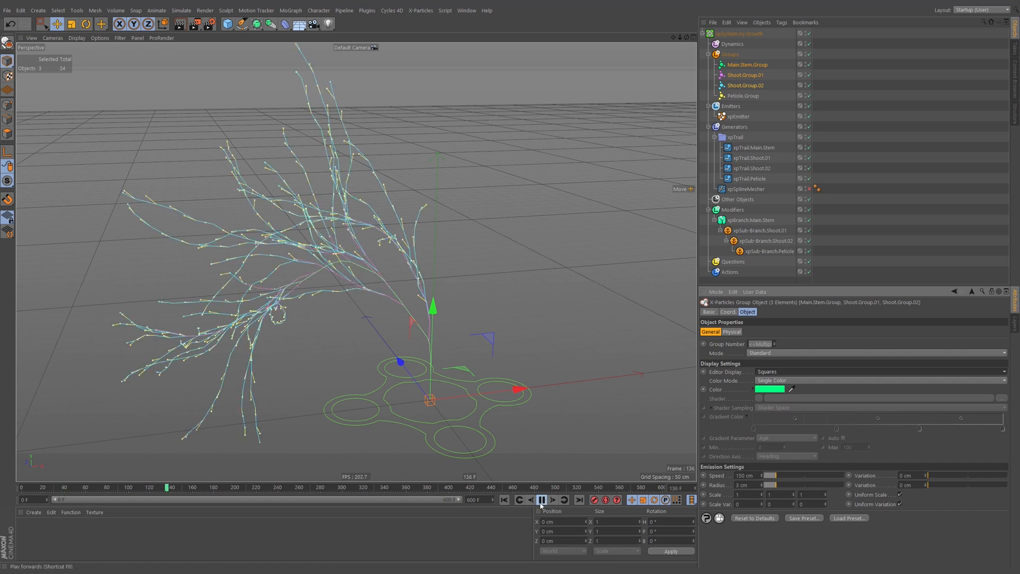
{"action": "left_click", "coordinate": [542, 501]}
{"action": "left_click_drag", "start_coordinate": [382, 263], "coordinate": [413, 274], "text": "alt"}
{"action": "middle_click_drag", "start_coordinate": [412, 273], "coordinate": [424, 306], "text": "alt"}
{"action": "left_click_drag", "start_coordinate": [424, 306], "coordinate": [455, 324], "text": "alt"}
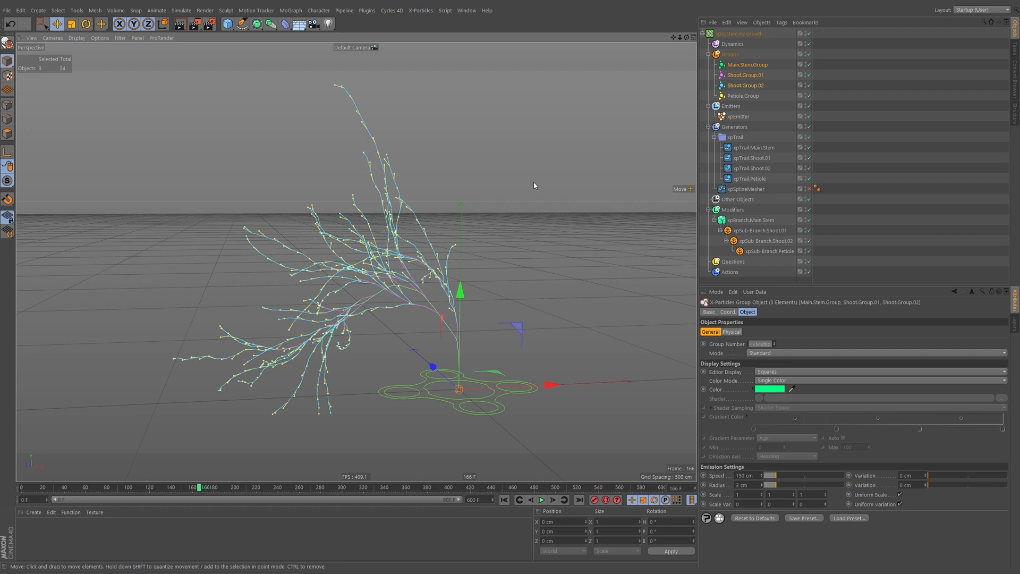
{"action": "middle_click_drag", "start_coordinate": [439, 317], "coordinate": [429, 319], "text": "alt"}
{"action": "scroll", "coordinate": [430, 319], "scroll_direction": "down", "scroll_amount": 1}
{"action": "mouse_move", "coordinate": [430, 320]}
{"action": "left_mouse_down", "text": "alt"}
{"action": "mouse_move", "coordinate": [505, 328]}
{"action": "mouse_move", "coordinate": [430, 333]}
{"action": "mouse_move", "coordinate": [430, 324]}
{"action": "left_mouse_up", "text": "alt"}
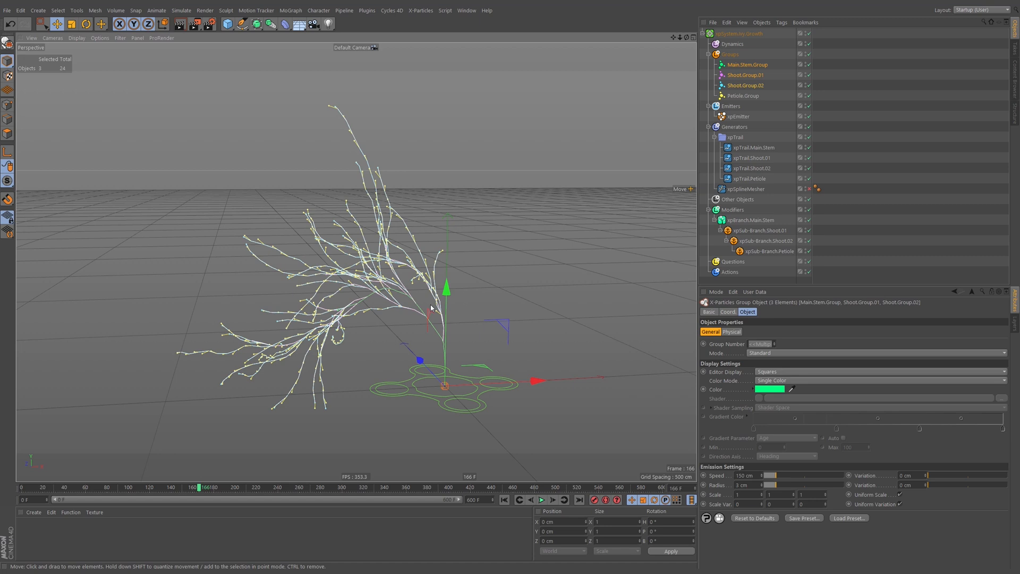
Add a cube and shape it into an upright wall about 1075 × 712 × 102 cm, raised to stand on the ground
{"action": "left_click_drag", "start_coordinate": [470, 301], "coordinate": [453, 330], "text": "alt"}
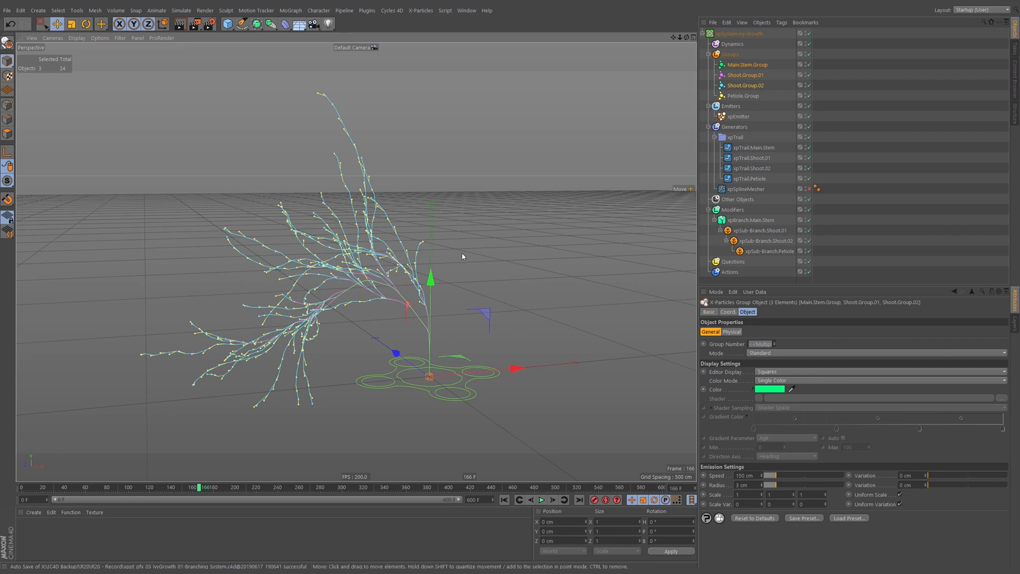
{"action": "left_click_drag", "start_coordinate": [229, 26], "coordinate": [304, 39]}
{"action": "scroll", "coordinate": [463, 318], "scroll_direction": "down", "scroll_amount": 3}
{"action": "left_click_drag", "start_coordinate": [463, 318], "coordinate": [447, 206], "text": "alt"}
{"action": "left_click_drag", "start_coordinate": [471, 340], "coordinate": [579, 315]}
{"action": "left_click_drag", "start_coordinate": [416, 338], "coordinate": [433, 177]}
{"action": "left_click_drag", "start_coordinate": [435, 178], "coordinate": [433, 180]}
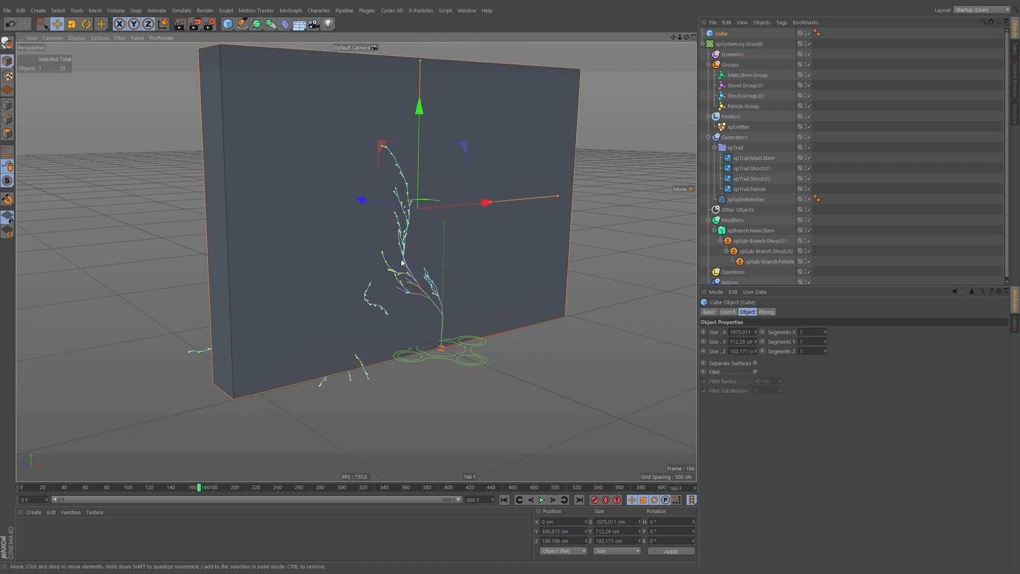
Move the wall cube along Z to about 79 cm so that it sits close behind the emitter
{"action": "left_click_drag", "start_coordinate": [359, 200], "coordinate": [389, 207]}
{"action": "left_click_drag", "start_coordinate": [451, 301], "coordinate": [516, 308], "text": "alt"}
{"action": "left_click_drag", "start_coordinate": [371, 215], "coordinate": [396, 215]}
{"action": "left_click_drag", "start_coordinate": [396, 214], "coordinate": [469, 241], "text": "alt"}
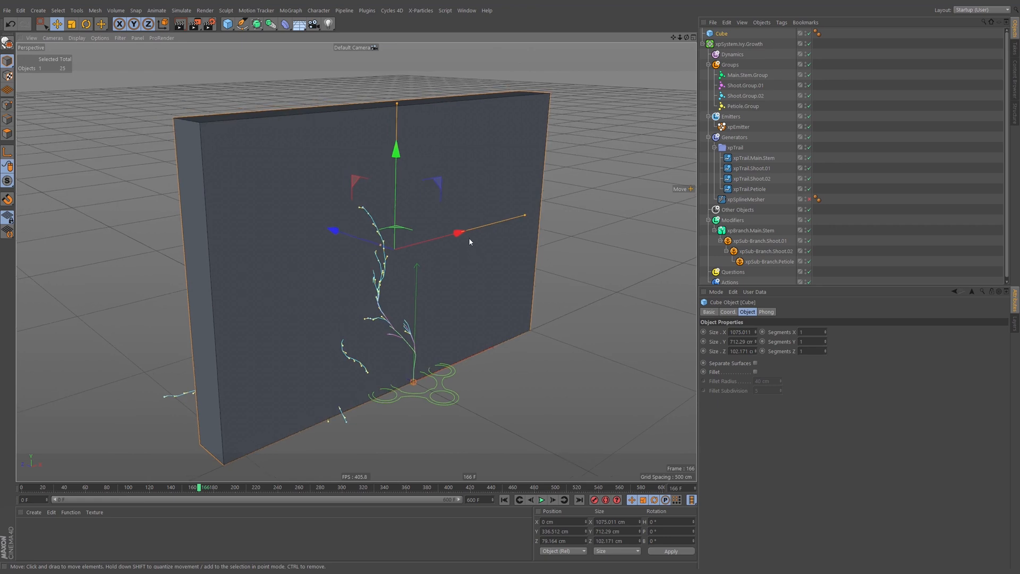
Add a Connect object to the scene and nest the wall cube under it
{"action": "left_click", "coordinate": [702, 44]}
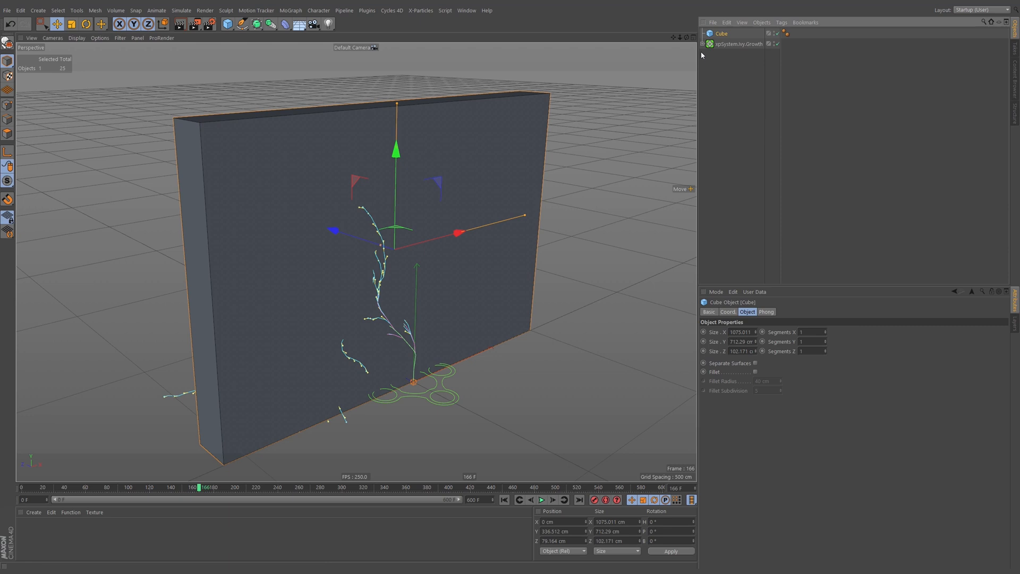
{"action": "left_click", "coordinate": [271, 23]}
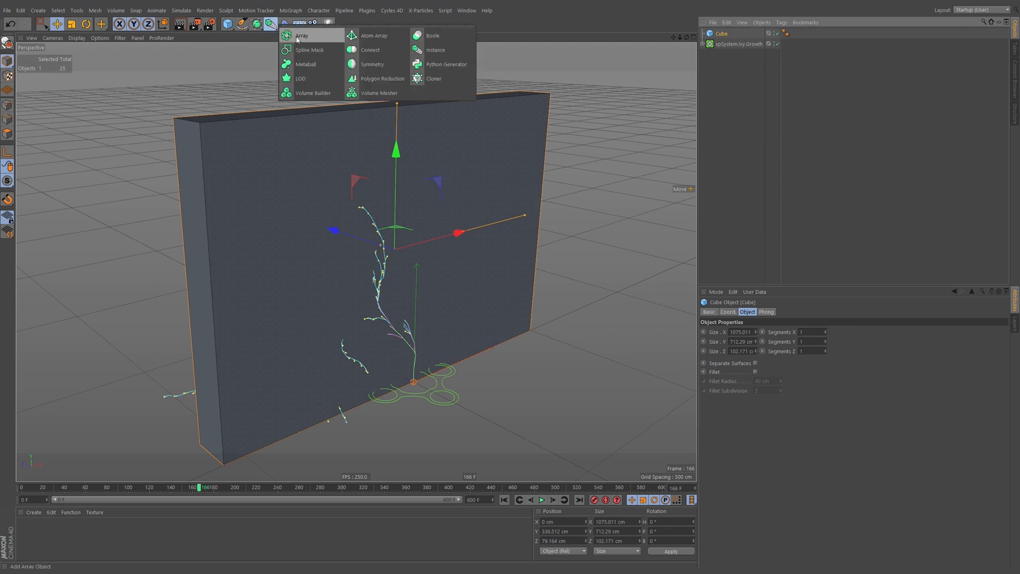
{"action": "left_click", "coordinate": [383, 50]}
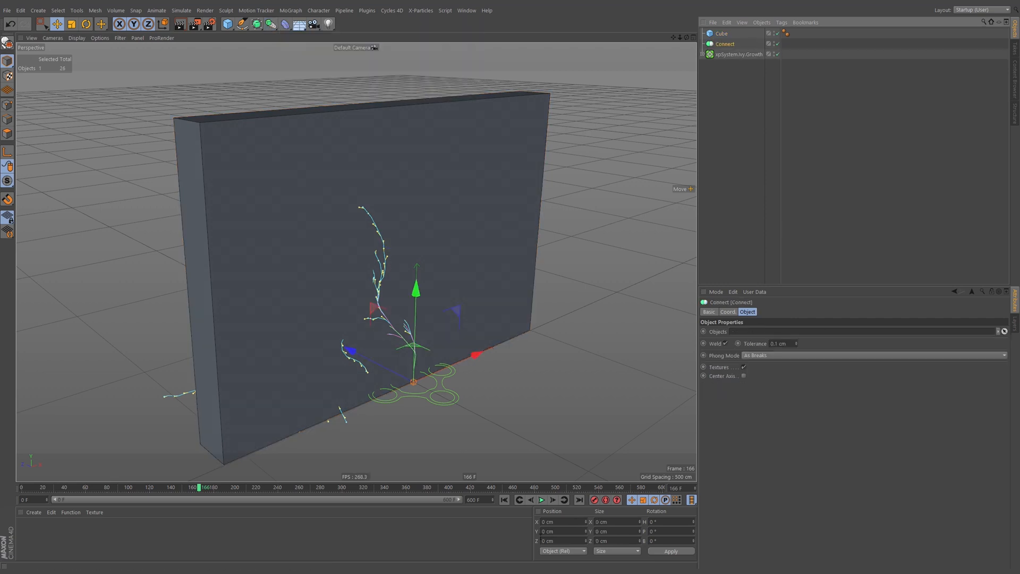
{"action": "left_click_drag", "start_coordinate": [727, 44], "coordinate": [726, 44]}
Rename the Connect object as Climbing Surface
{"action": "double_click", "coordinate": [726, 33]}
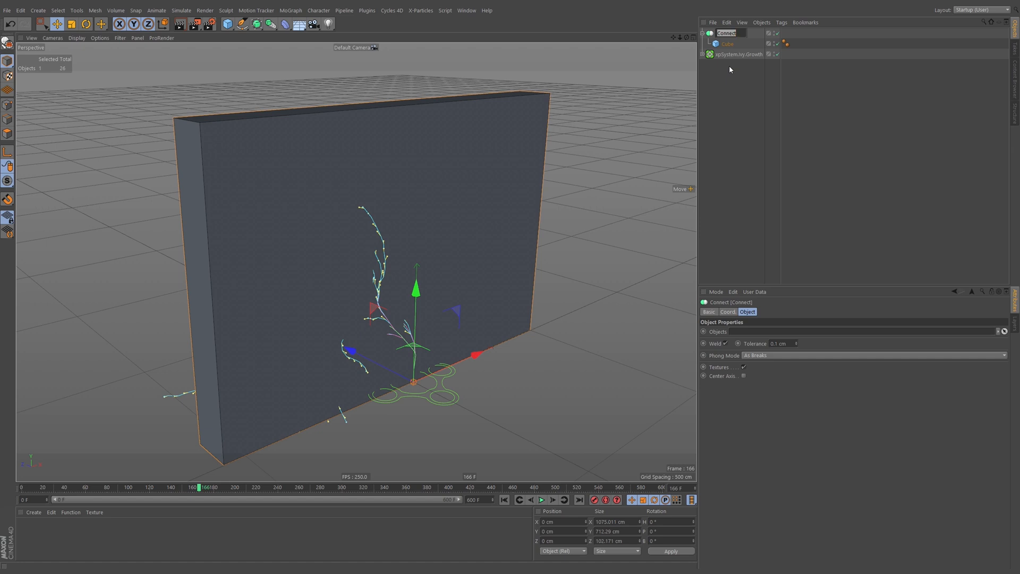
{"action": "type", "text": "climbing Surface"}
{"action": "key", "text": "Return"}
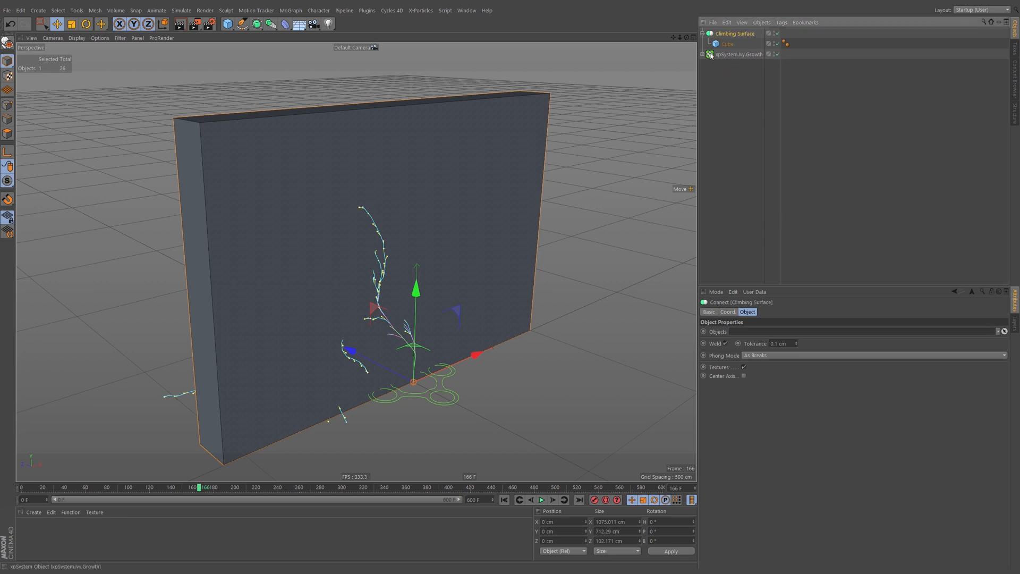
Place Climbing Surface with its cube in the Other Objects folder of xpSystem.Ivy.Growth, collapsing the folders not needed
{"action": "left_click", "coordinate": [702, 55]}
{"action": "left_click", "coordinate": [709, 147]}
{"action": "left_click", "coordinate": [708, 127]}
{"action": "left_click", "coordinate": [709, 75]}
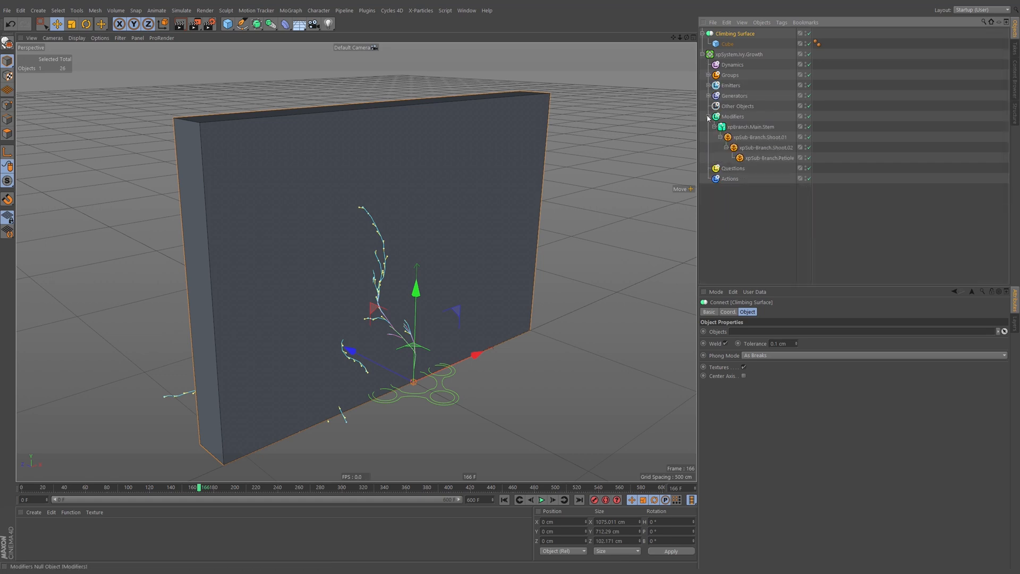
{"action": "left_click", "coordinate": [708, 116]}
{"action": "left_click_drag", "start_coordinate": [734, 34], "coordinate": [741, 62]}
{"action": "left_click_drag", "start_coordinate": [737, 104], "coordinate": [738, 105]}
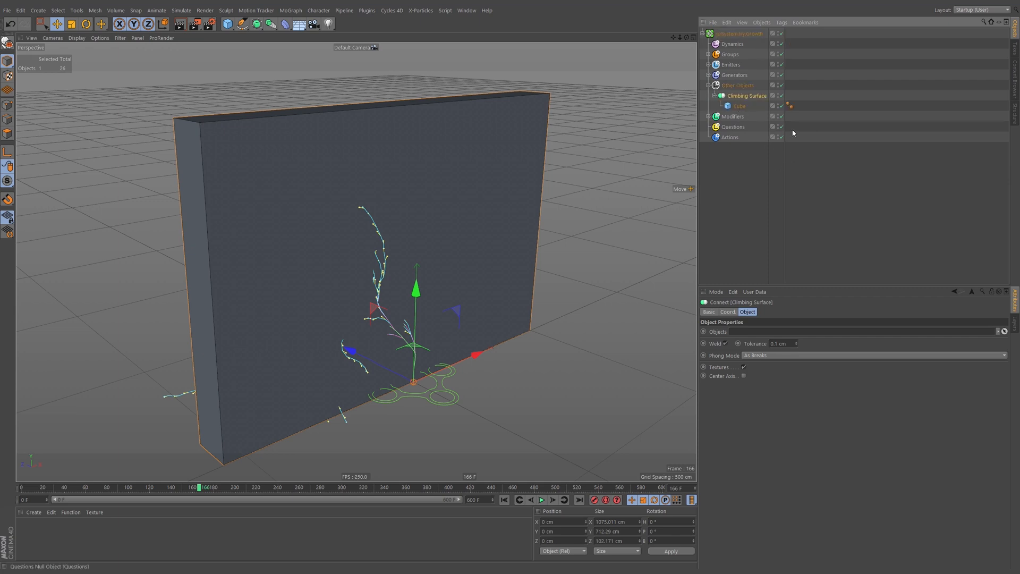
Show the growth system's preset options and test-play the growth against the wall to about frame 42, returning to the first frame
{"action": "left_click", "coordinate": [744, 34]}
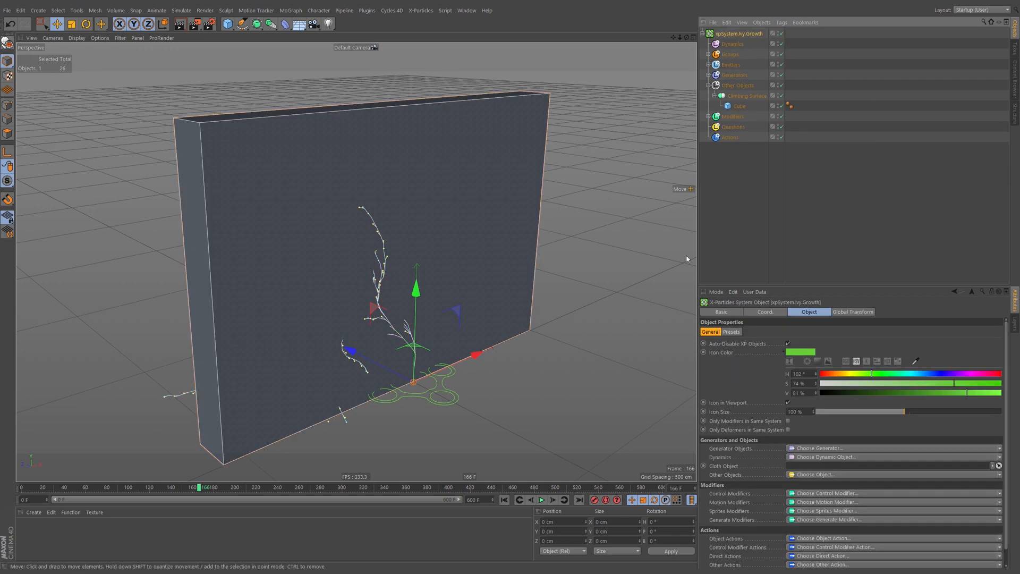
{"action": "left_click", "coordinate": [731, 331]}
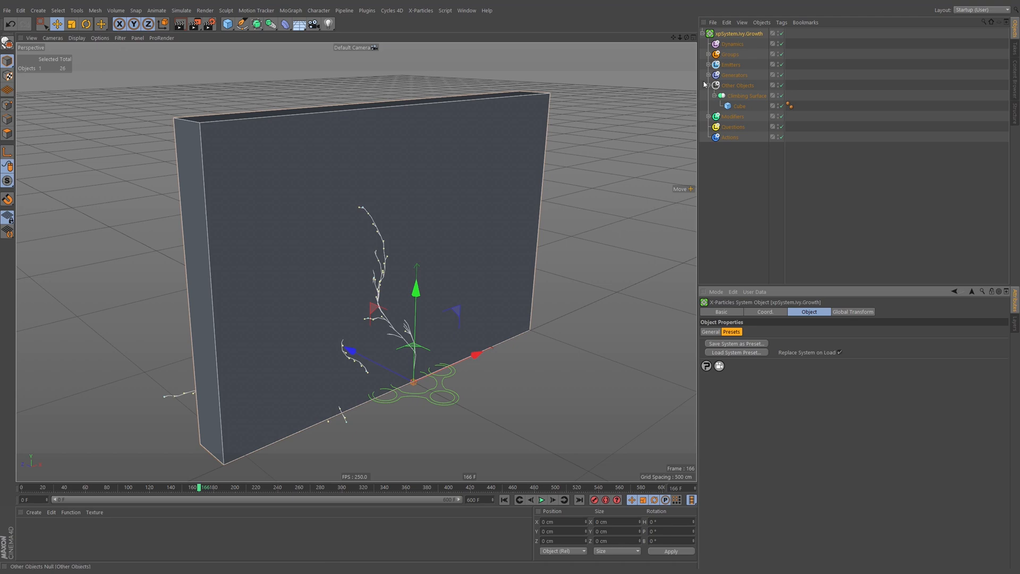
{"action": "left_click_drag", "start_coordinate": [487, 275], "coordinate": [455, 277], "text": "alt"}
{"action": "left_click", "coordinate": [504, 500]}
{"action": "left_click", "coordinate": [542, 500]}
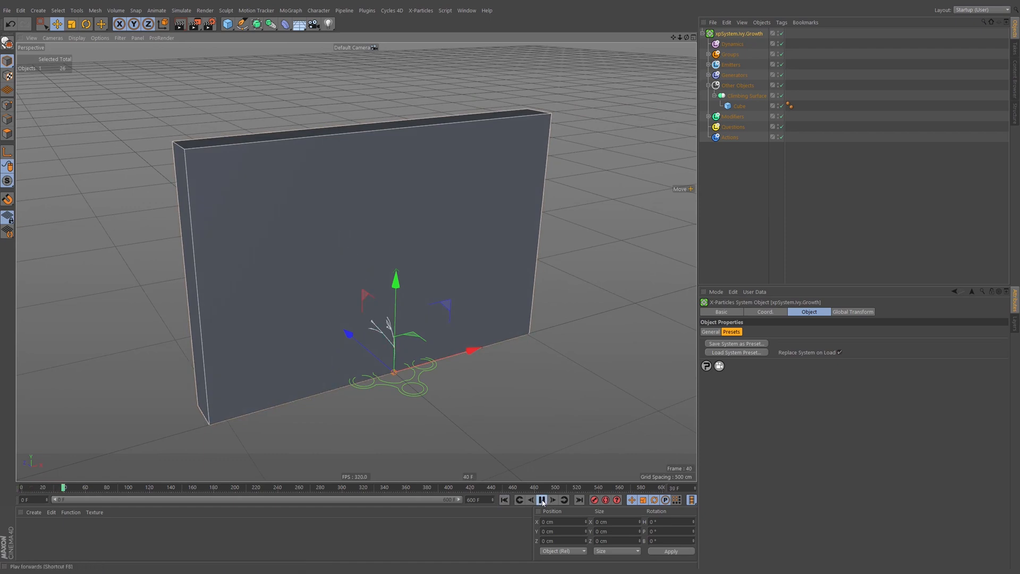
{"action": "key", "text": "b"}
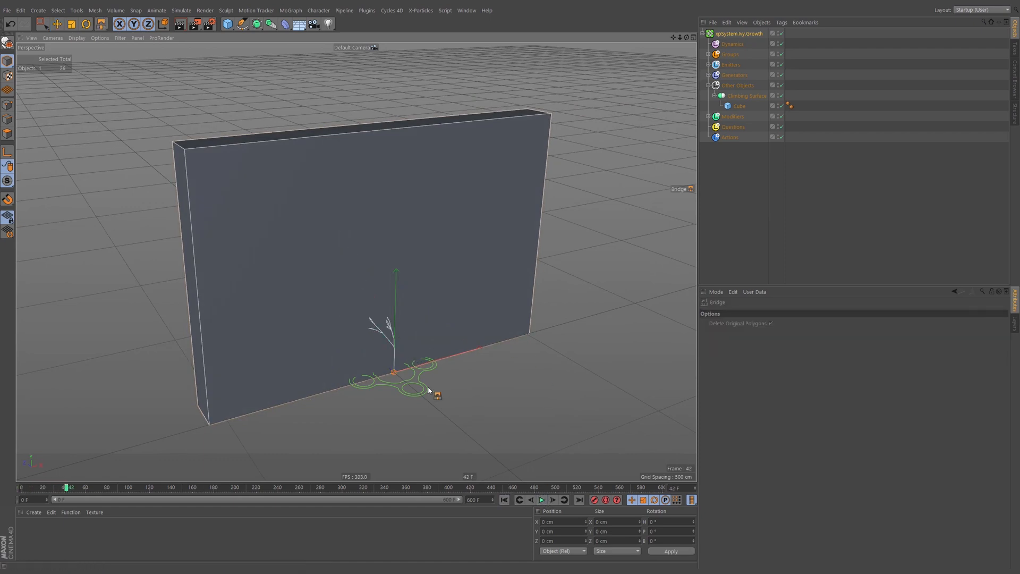
{"action": "left_click", "coordinate": [739, 106]}
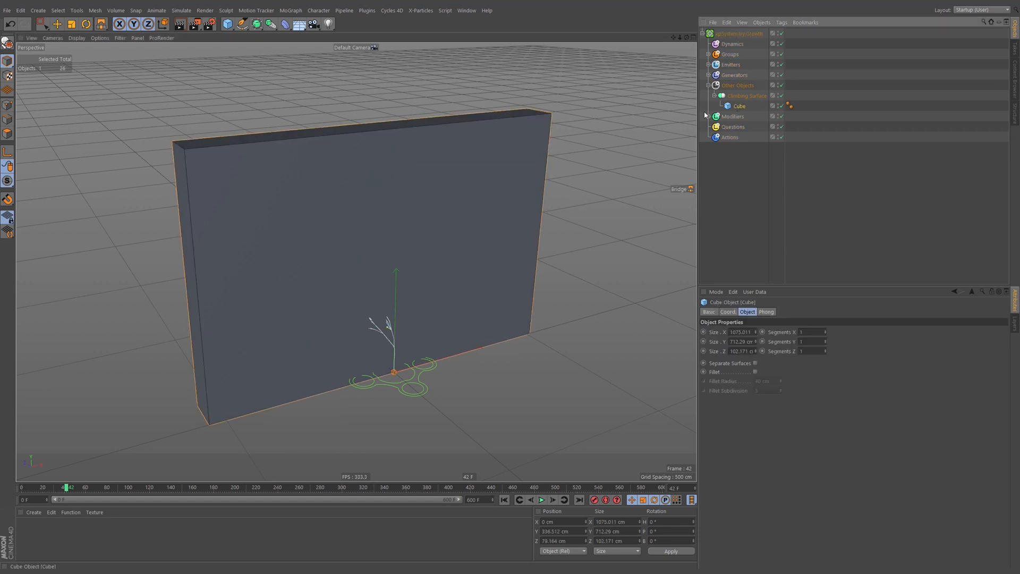
{"action": "left_click", "coordinate": [504, 499]}
{"action": "left_click_drag", "start_coordinate": [443, 286], "coordinate": [489, 286], "text": "alt"}
{"action": "key", "text": "e"}
Add an xpFollowSurface motion modifier to the Modifiers folder and assign Climbing Surface as its target object
{"action": "left_click", "coordinate": [721, 117]}
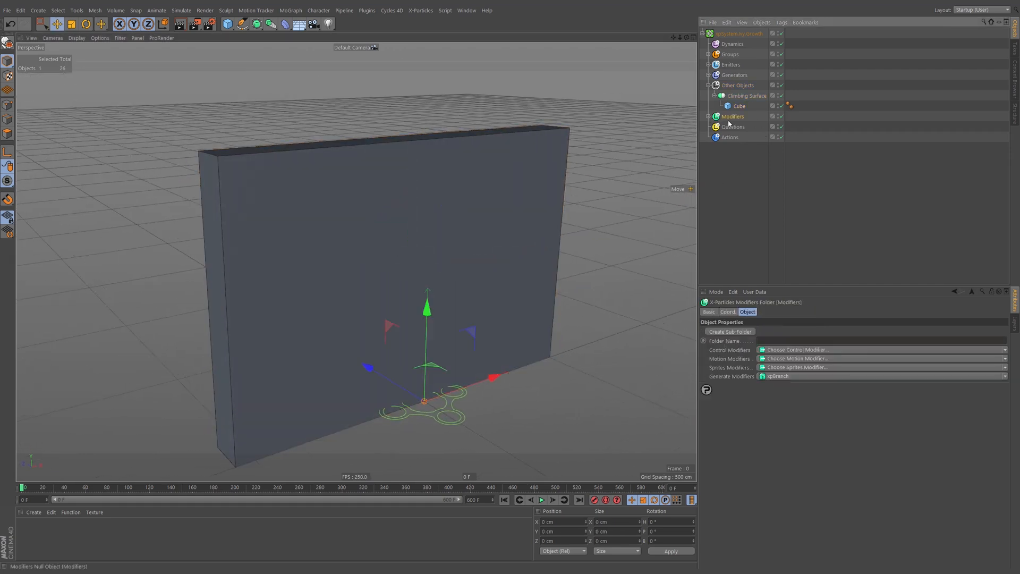
{"action": "left_click", "coordinate": [711, 119]}
{"action": "left_click", "coordinate": [709, 117]}
{"action": "left_click", "coordinate": [714, 127]}
{"action": "left_click", "coordinate": [714, 127]}
{"action": "left_click", "coordinate": [732, 117]}
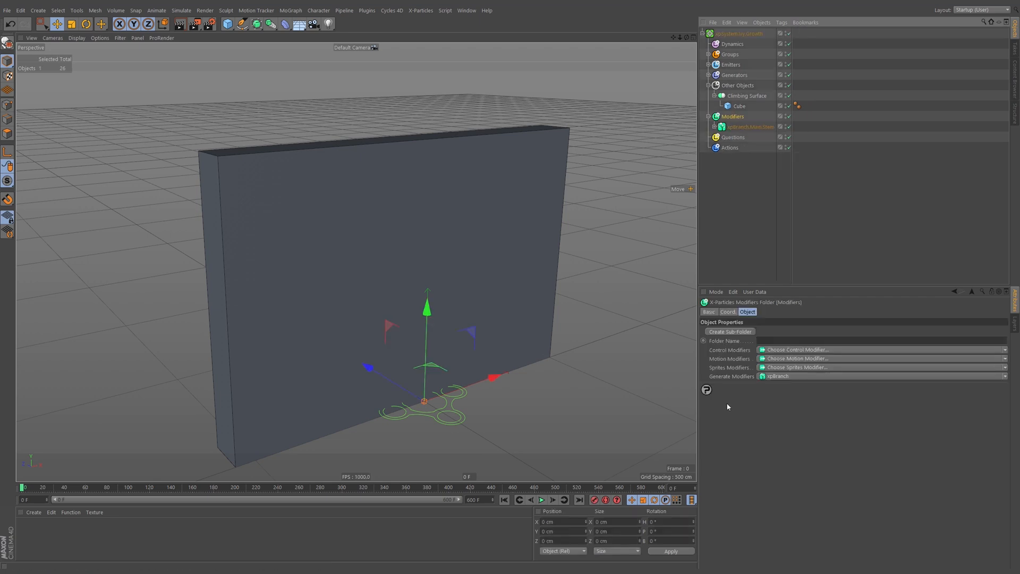
{"action": "left_click", "coordinate": [789, 359]}
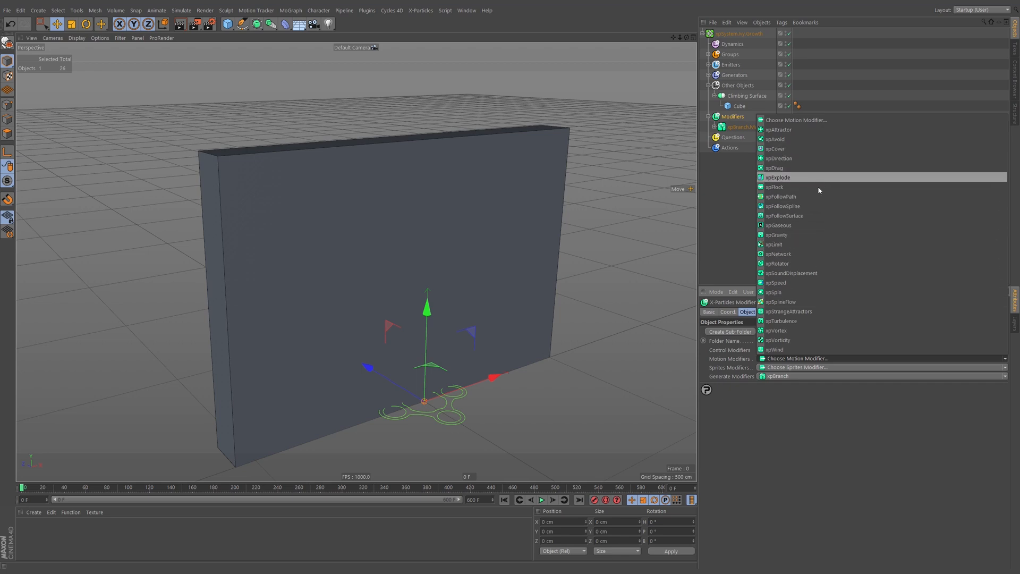
{"action": "left_click", "coordinate": [799, 216]}
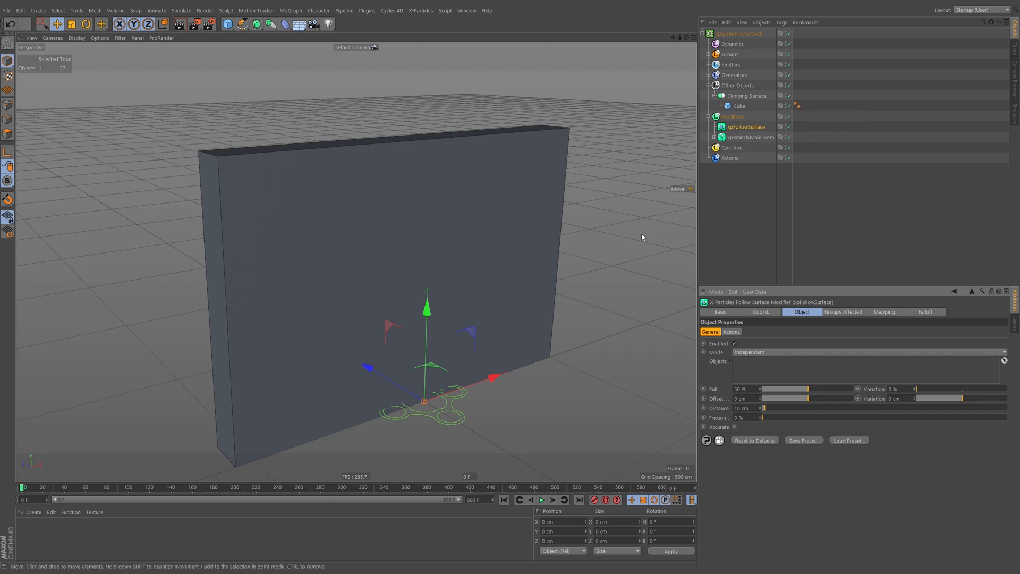
{"action": "left_click_drag", "start_coordinate": [746, 97], "coordinate": [763, 195]}
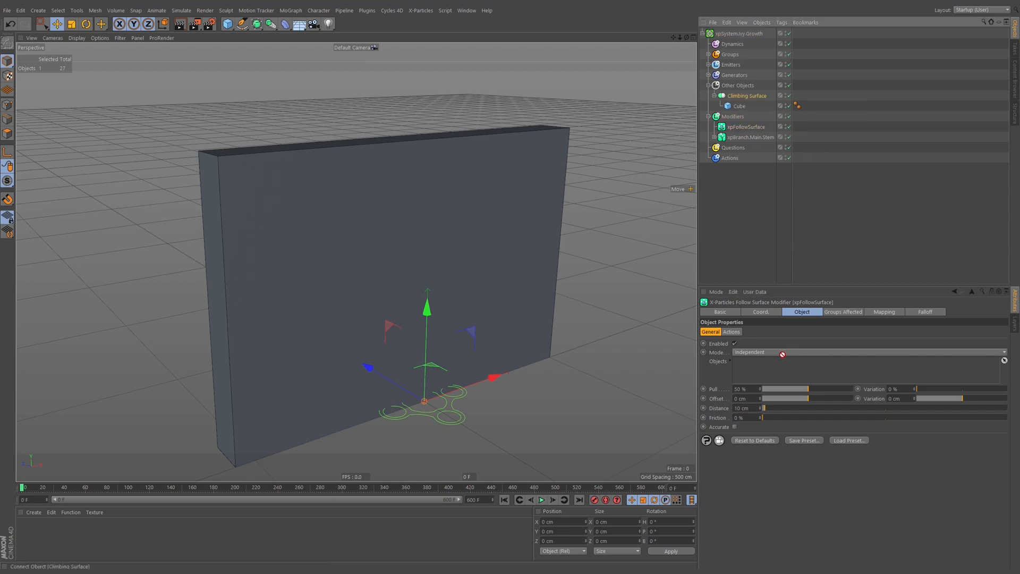
{"action": "left_click_drag", "start_coordinate": [784, 366], "coordinate": [783, 368]}
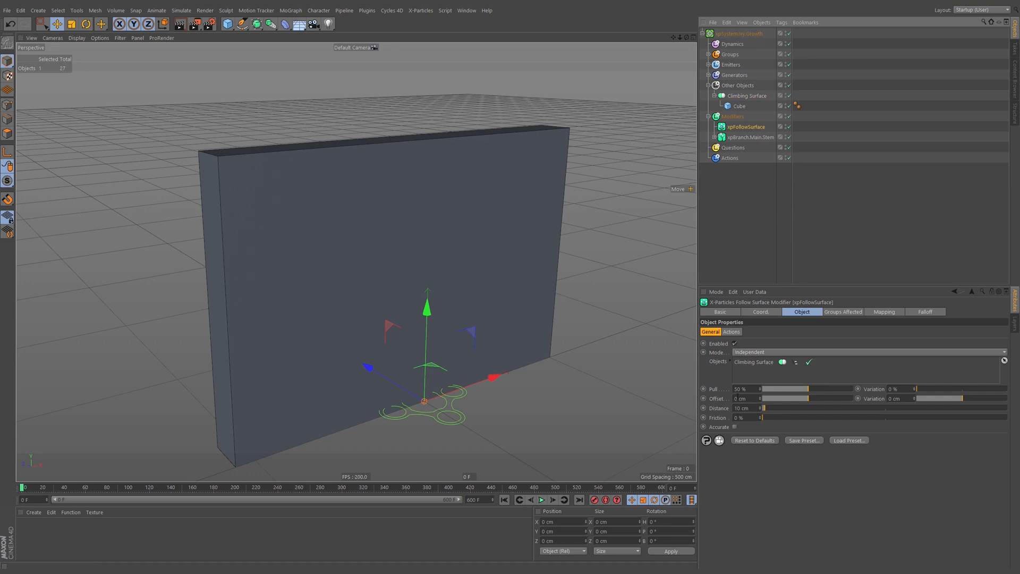
Play the simulation to check how the branches follow the wall, reveal the sub-branch objects, and rewind to the first frame
{"action": "left_click", "coordinate": [541, 500]}
{"action": "left_click_drag", "start_coordinate": [467, 294], "coordinate": [525, 280], "text": "alt"}
{"action": "left_click_drag", "start_coordinate": [432, 330], "coordinate": [420, 285], "text": "alt"}
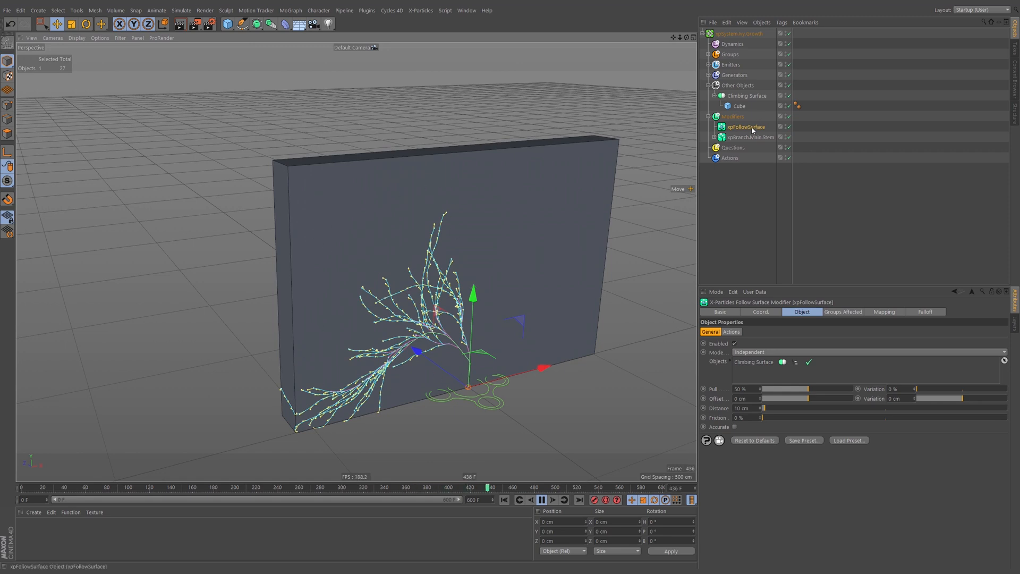
{"action": "left_click", "coordinate": [714, 137]}
{"action": "left_click", "coordinate": [721, 149]}
{"action": "left_click", "coordinate": [720, 148]}
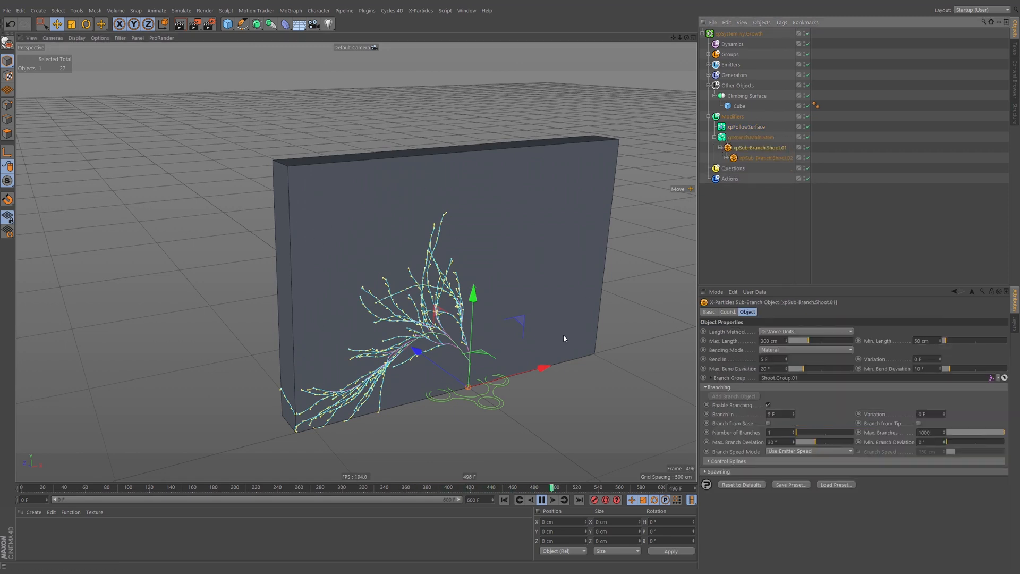
{"action": "left_click", "coordinate": [541, 499]}
{"action": "left_click", "coordinate": [504, 499]}
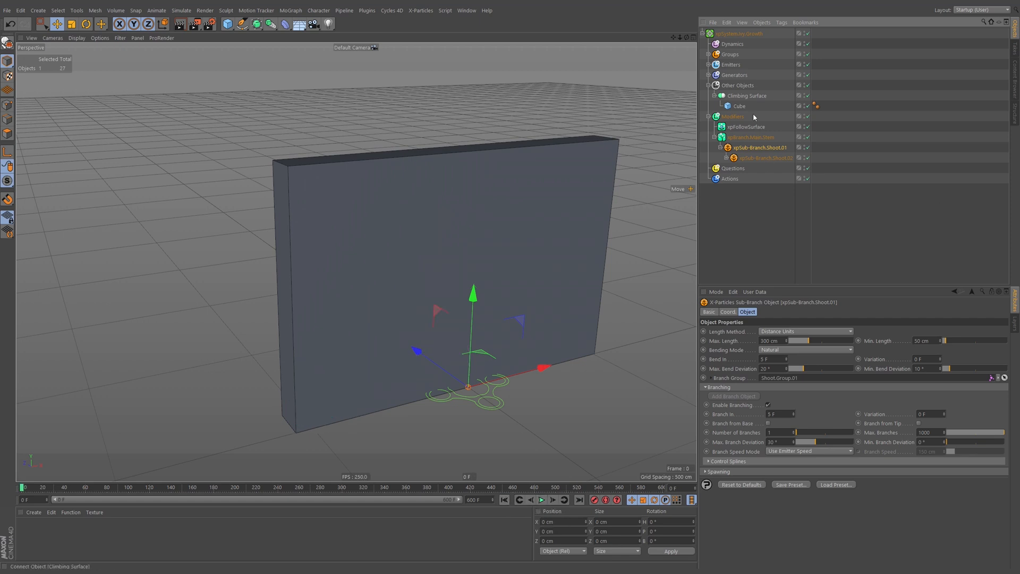
Set the Min. Bend Deviation of xpBranch.Main.Stem to 15° and replay the growth from the first frame
{"action": "left_click", "coordinate": [750, 137]}
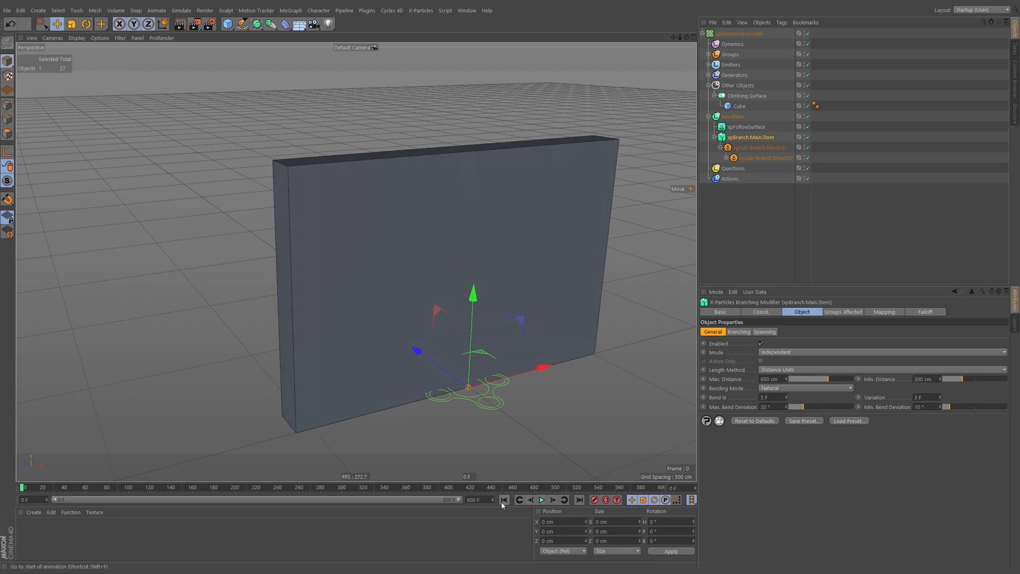
{"action": "left_click", "coordinate": [541, 500]}
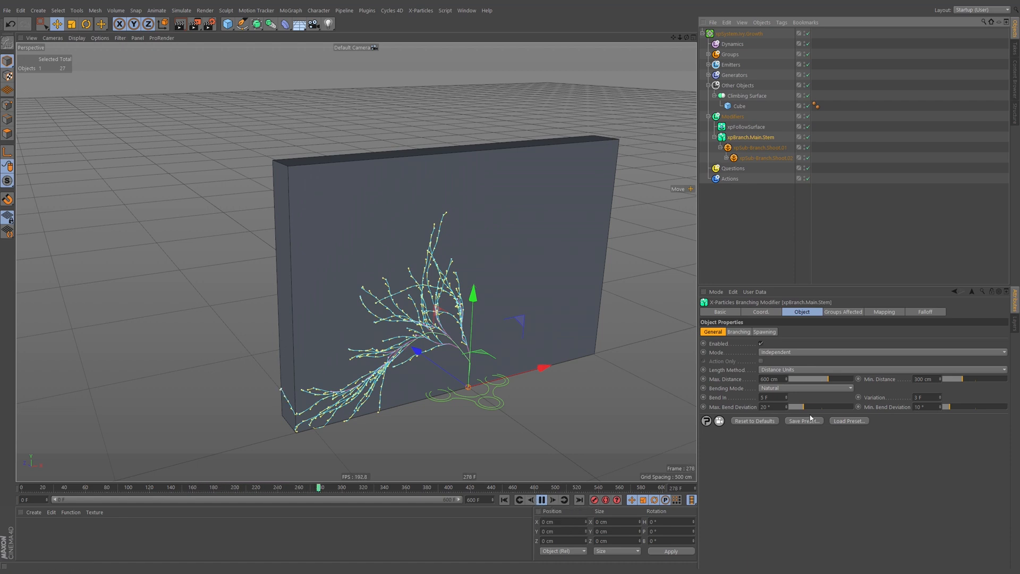
{"action": "double_click", "coordinate": [932, 407]}
{"action": "type", "text": "15"}
{"action": "left_click", "coordinate": [504, 499]}
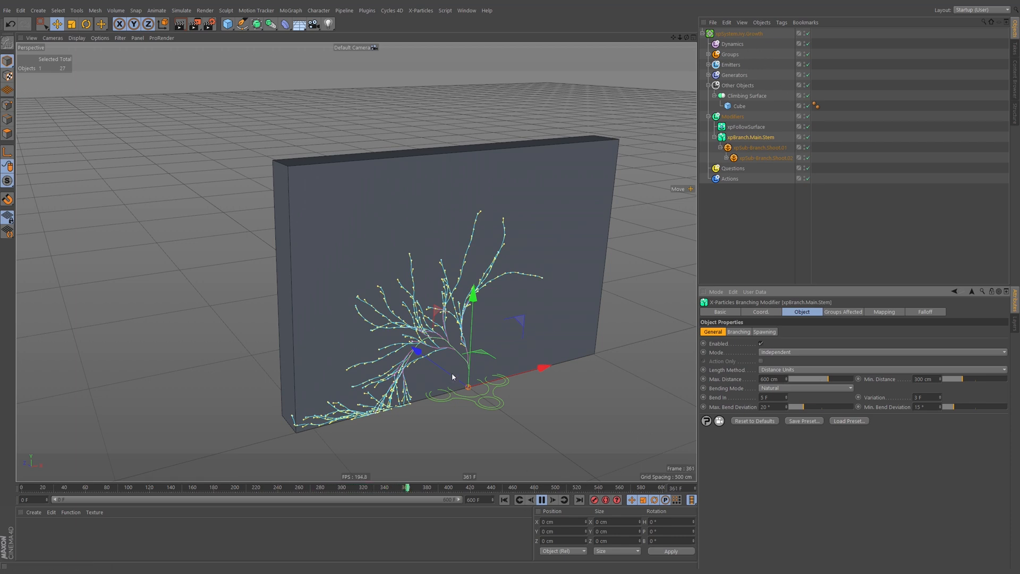
Try an emission speed of 20 cm on all four particle groups and replay the growth to about frame 291
{"action": "left_click", "coordinate": [707, 54]}
{"action": "left_click", "coordinate": [735, 66]}
{"action": "left_click", "coordinate": [740, 97], "text": "shift"}
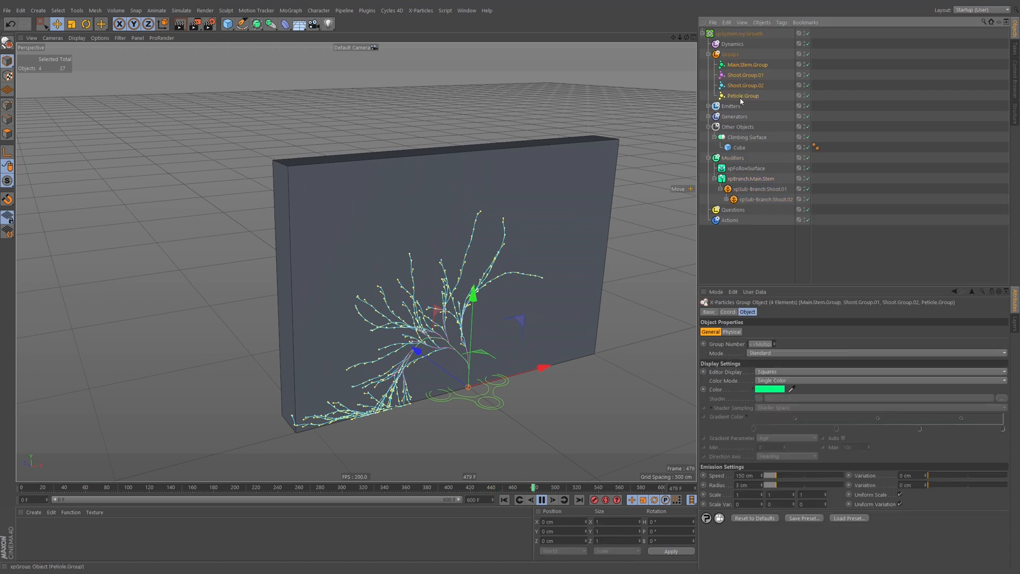
{"action": "double_click", "coordinate": [748, 475]}
{"action": "type", "text": "20"}
{"action": "key", "text": "Return"}
{"action": "left_click", "coordinate": [503, 500]}
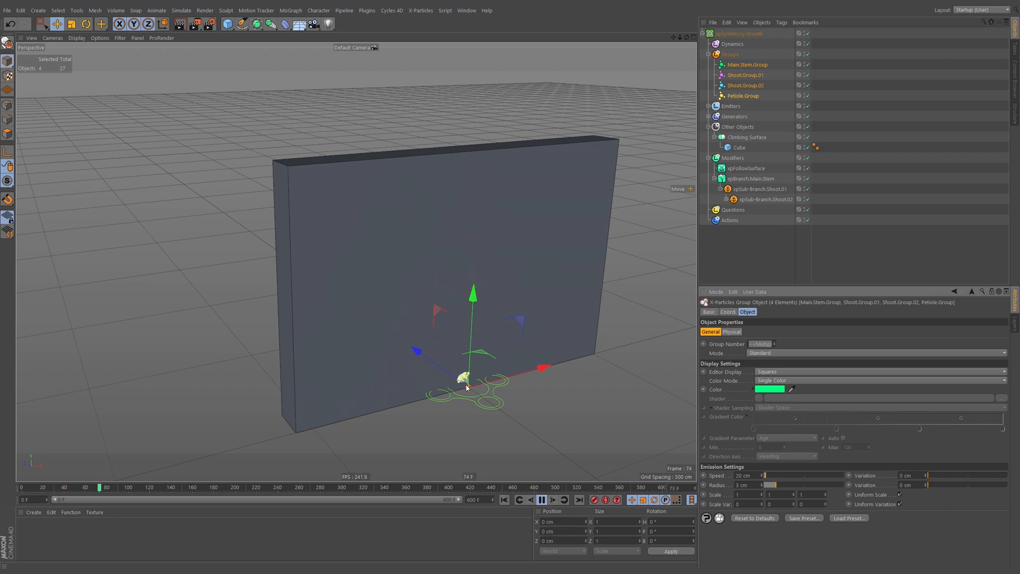
{"action": "scroll", "coordinate": [544, 360], "scroll_direction": "up", "scroll_amount": 10}
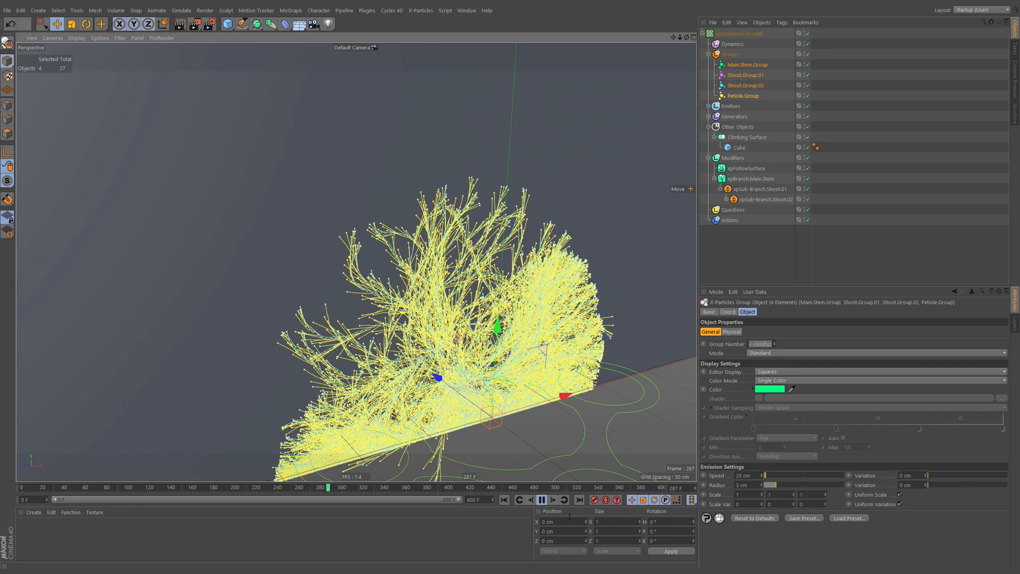
{"action": "left_click", "coordinate": [542, 499]}
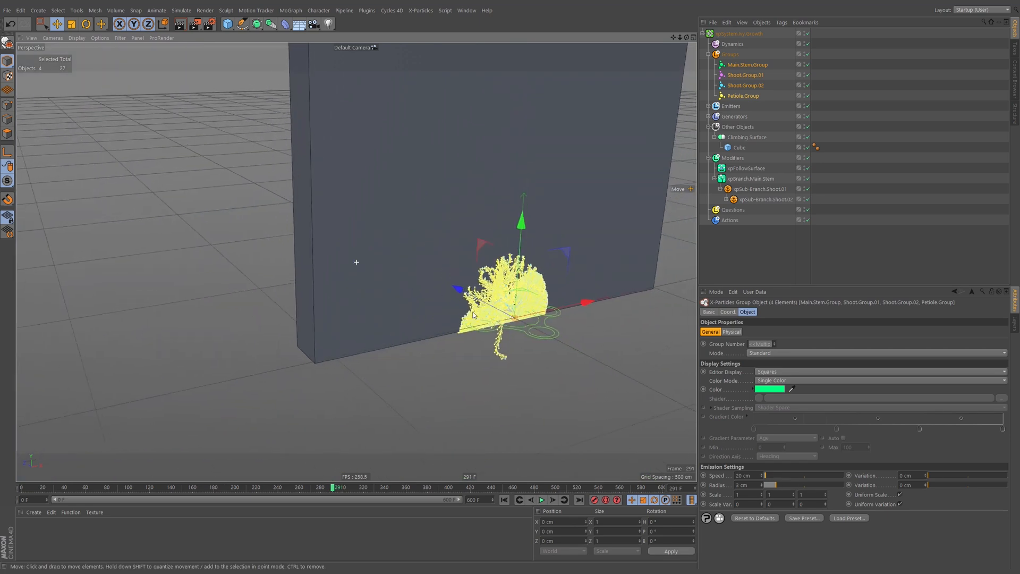
Undo the speed change on the four groups and replay the growth from the start to about frame 114
{"action": "left_click", "coordinate": [504, 499]}
{"action": "left_click", "coordinate": [542, 499]}
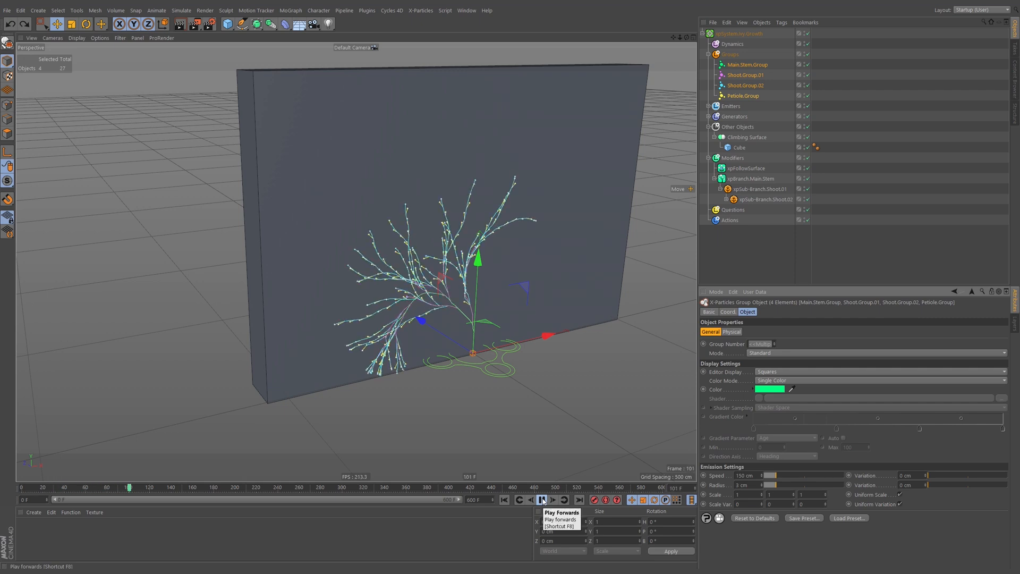
{"action": "left_click", "coordinate": [542, 499]}
{"action": "scroll", "coordinate": [462, 310], "scroll_direction": "up", "scroll_amount": 2}
{"action": "left_click_drag", "start_coordinate": [447, 300], "coordinate": [482, 301], "text": "alt"}
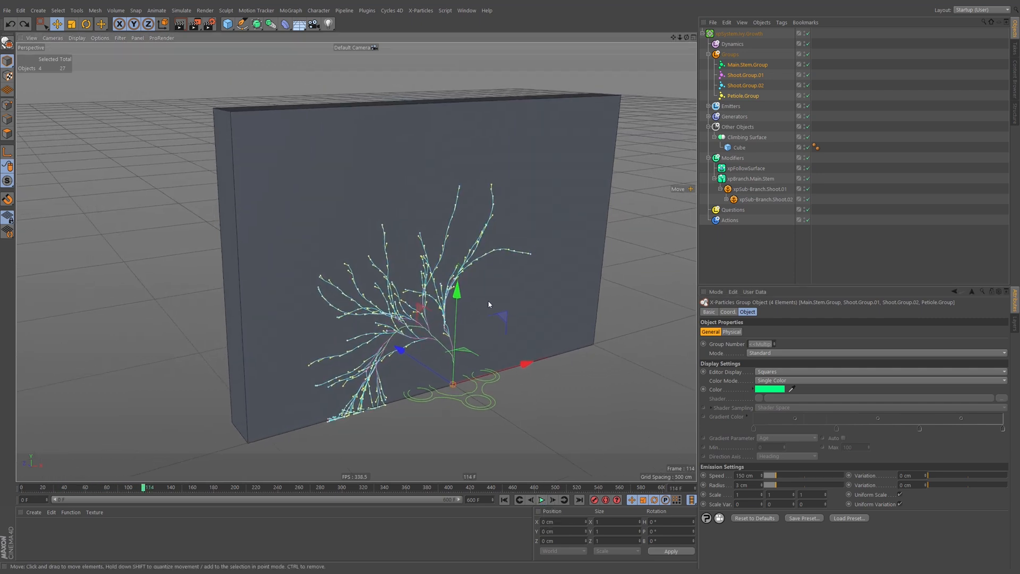
Set the Max. Length of the xpSub-Branch.Shoot.01 sub-branch to 600 cm
{"action": "left_click", "coordinate": [751, 178]}
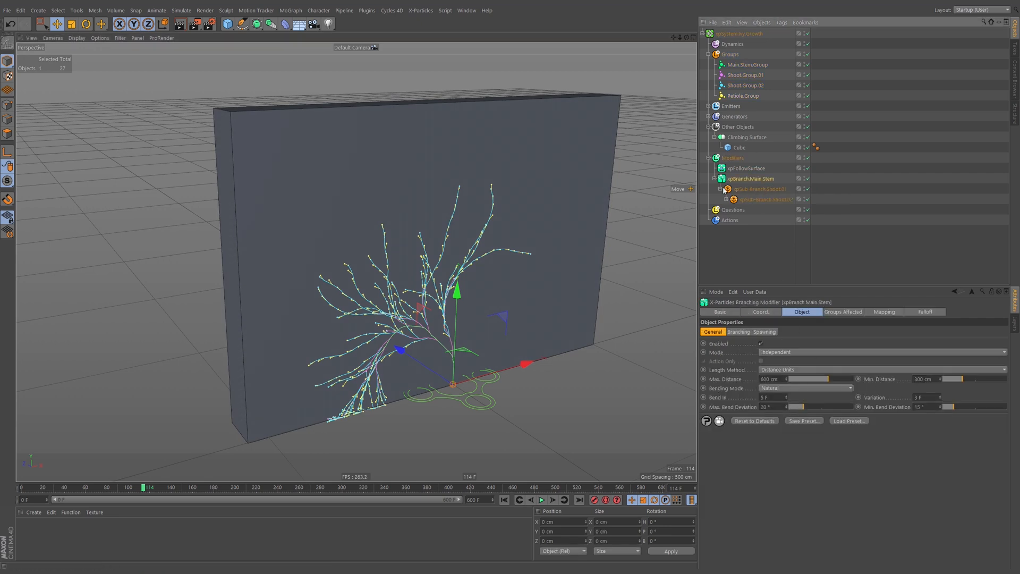
{"action": "left_click", "coordinate": [746, 188]}
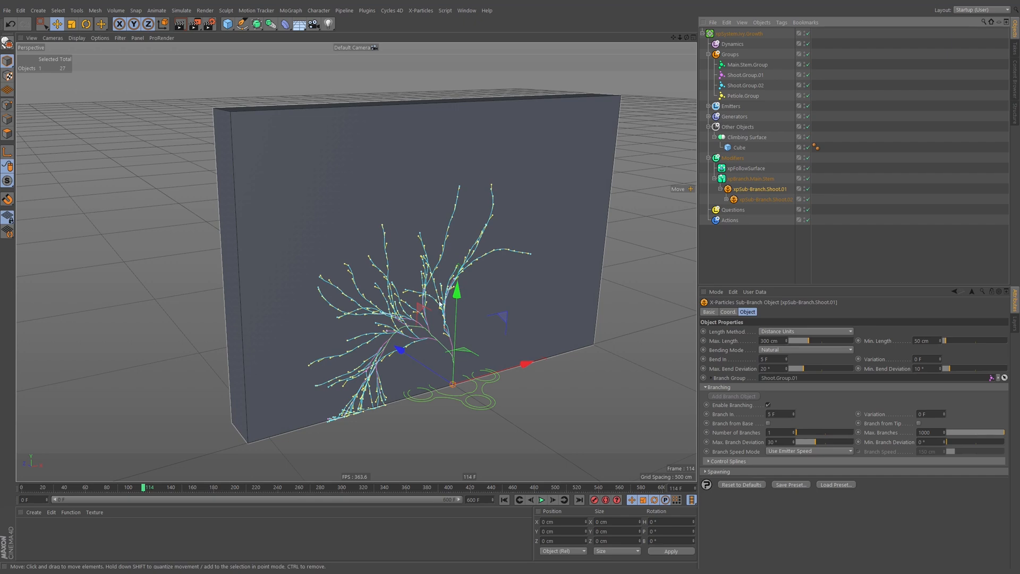
{"action": "scroll", "coordinate": [439, 300], "scroll_direction": "up", "scroll_amount": 5}
{"action": "left_click", "coordinate": [745, 76]}
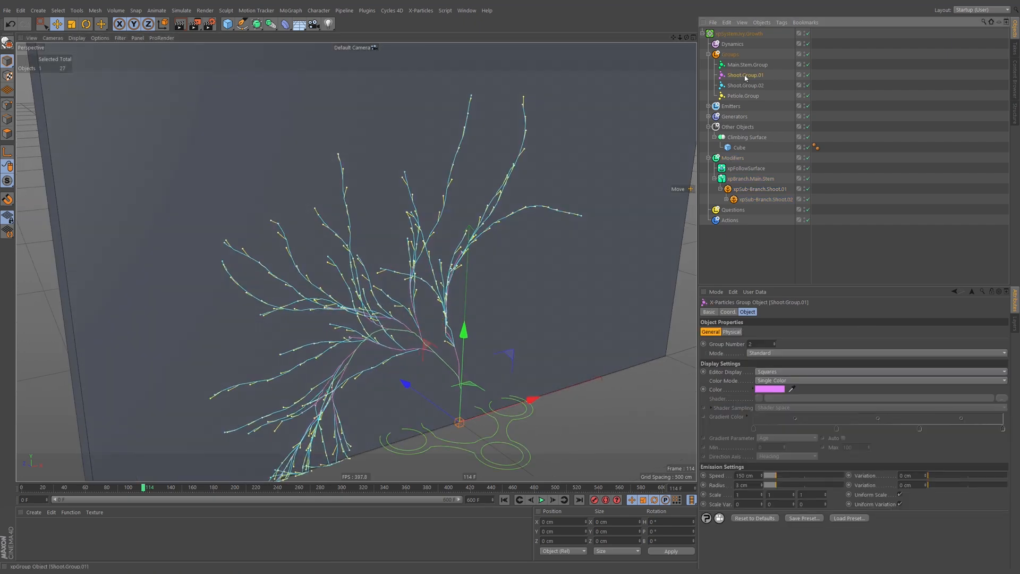
{"action": "left_click_drag", "start_coordinate": [425, 326], "coordinate": [442, 329], "text": "alt"}
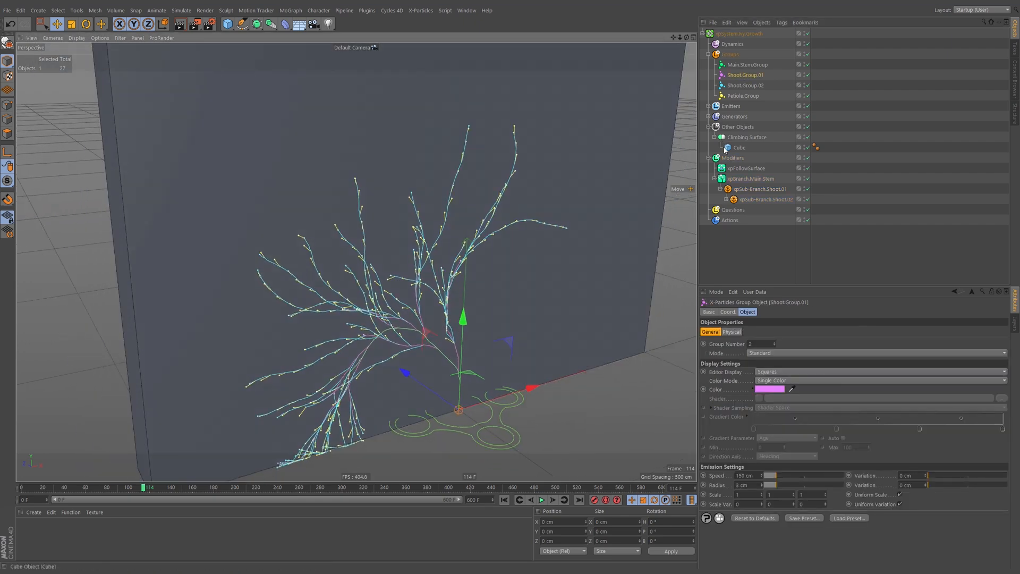
{"action": "left_click", "coordinate": [762, 190]}
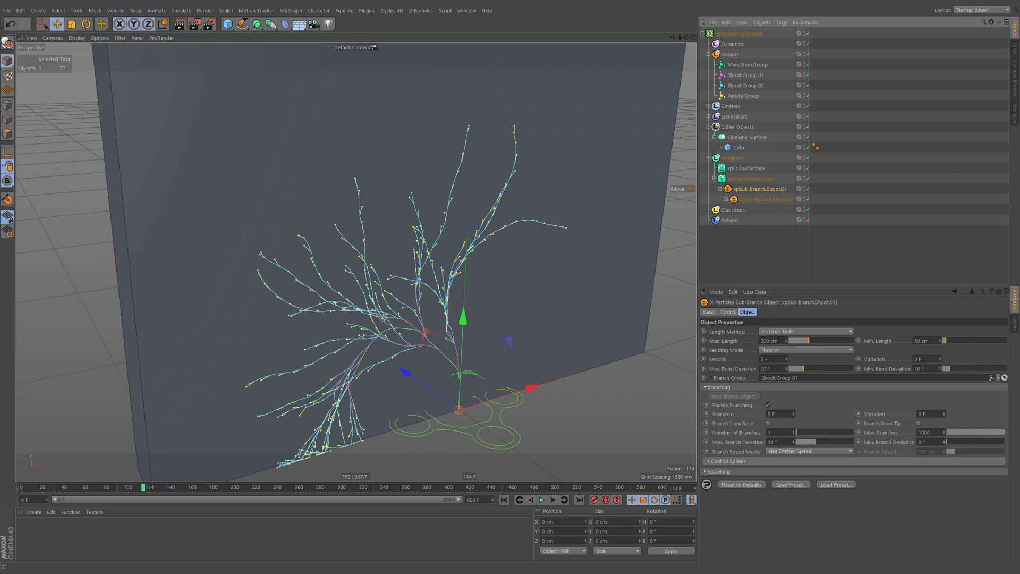
{"action": "double_click", "coordinate": [779, 340]}
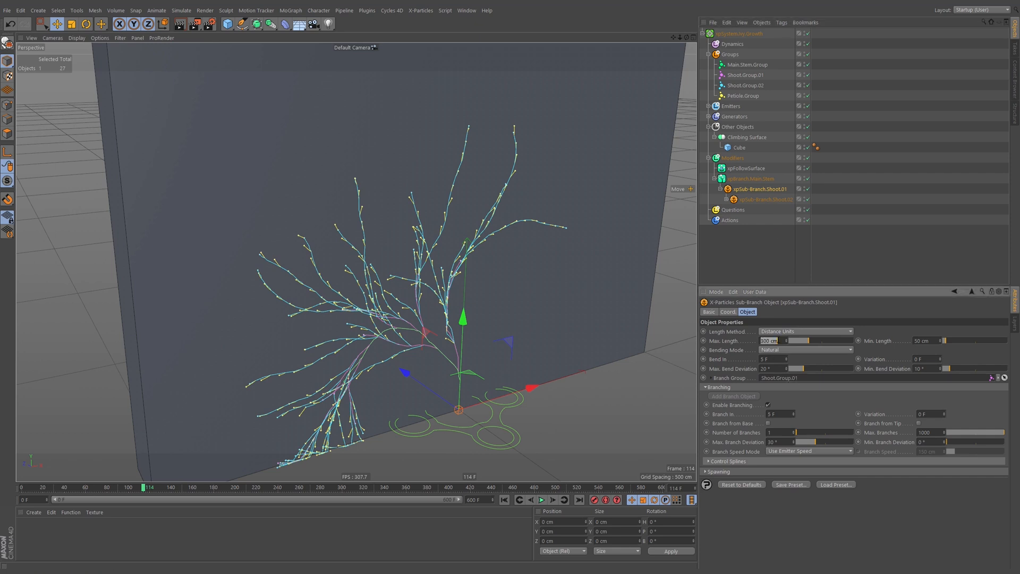
{"action": "type", "text": "600"}
{"action": "key", "text": "Return"}
Set the Min. Length of xpSub-Branch.Shoot.01 to 200 cm and replay the growth from the first frame to about frame 146
{"action": "left_click", "coordinate": [751, 178]}
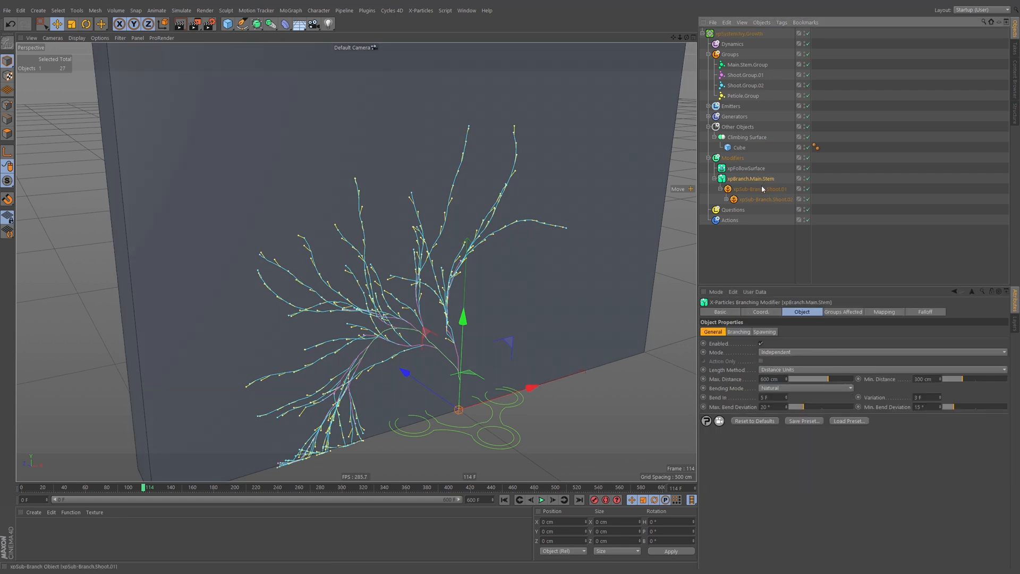
{"action": "left_click", "coordinate": [762, 189]}
{"action": "left_click", "coordinate": [926, 341]}
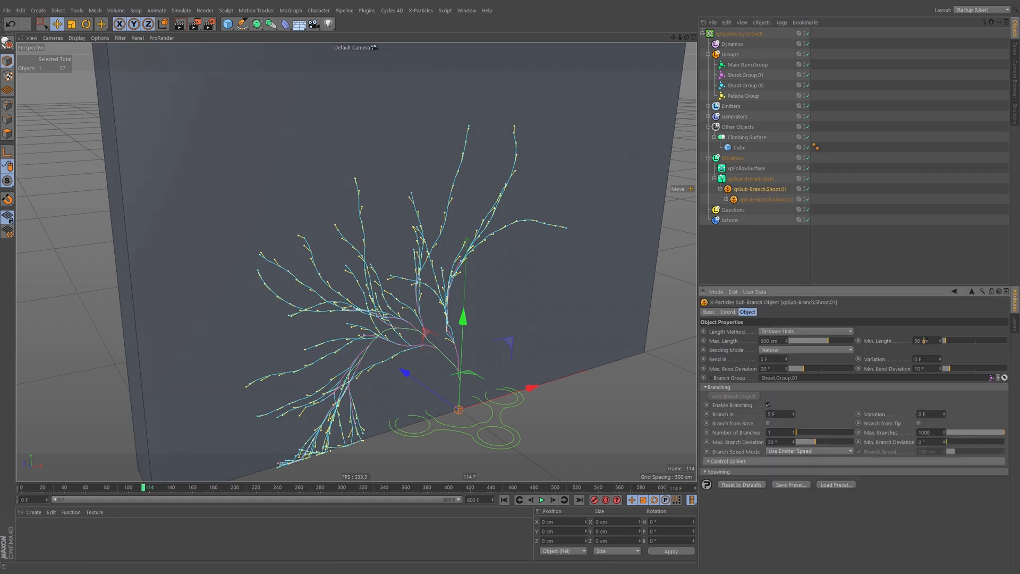
{"action": "type", "text": "600"}
{"action": "key", "text": "Return"}
{"action": "left_click", "coordinate": [504, 499]}
{"action": "left_click", "coordinate": [541, 500]}
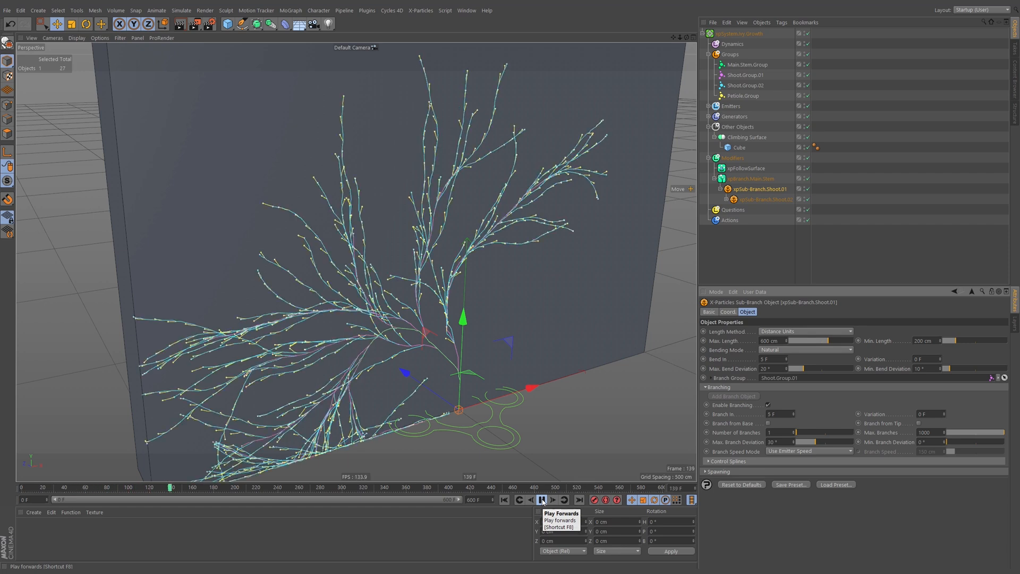
{"action": "left_click", "coordinate": [542, 500]}
{"action": "scroll", "coordinate": [533, 290], "scroll_direction": "down", "scroll_amount": 4}
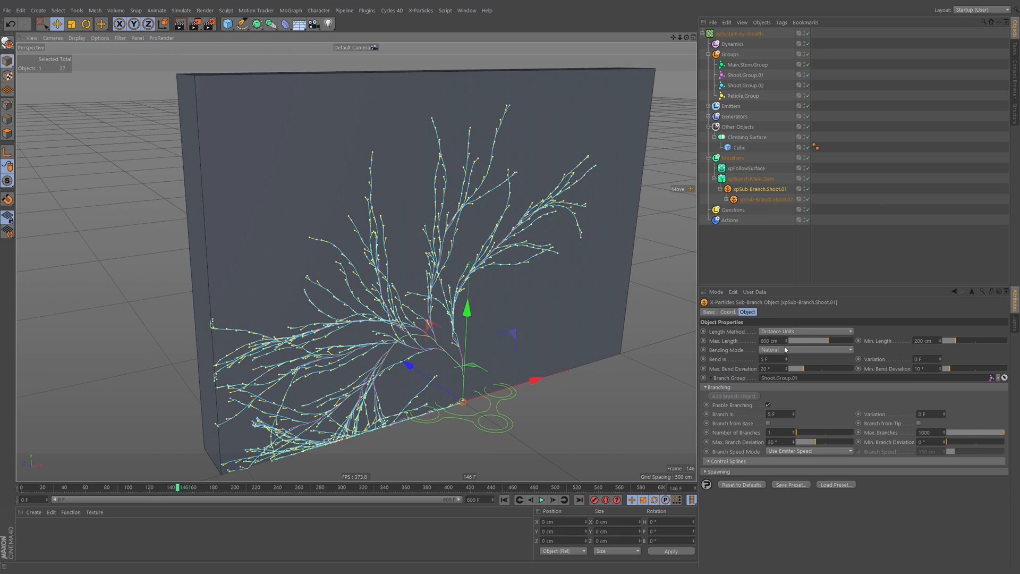
Set the bend deviation of xpSub-Branch.Shoot.01 to 30° maximum and 15° minimum, and replay the growth to about frame 116
{"action": "left_click", "coordinate": [781, 368]}
{"action": "type", "text": "30"}
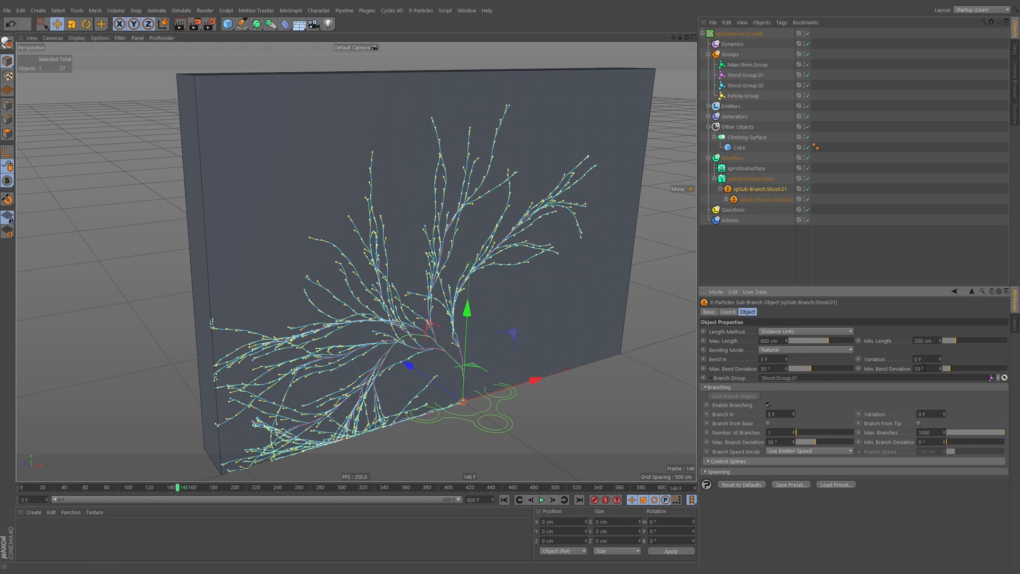
{"action": "left_click", "coordinate": [504, 499]}
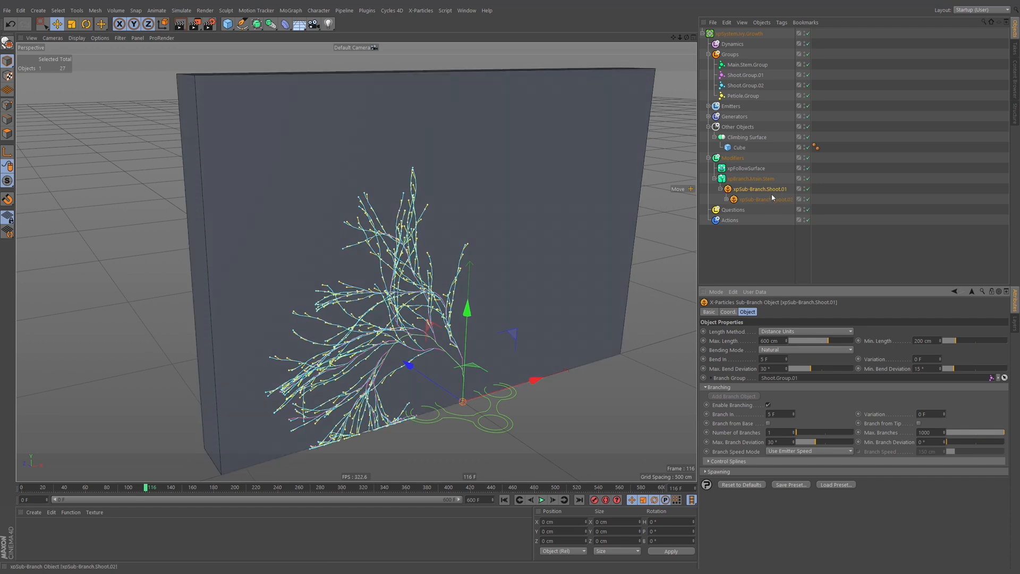
Reveal the petiole sub-branch, set the Bend In variation of xpSub-Branch.Shoot.01 to 5 F, and replay the growth to about frame 235
{"action": "left_click", "coordinate": [726, 200]}
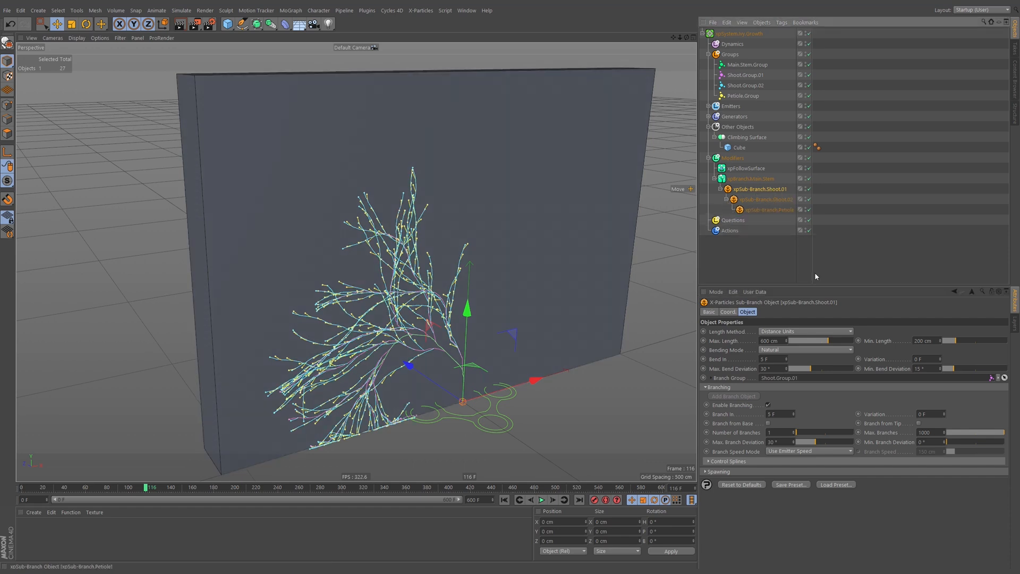
{"action": "left_click", "coordinate": [725, 361]}
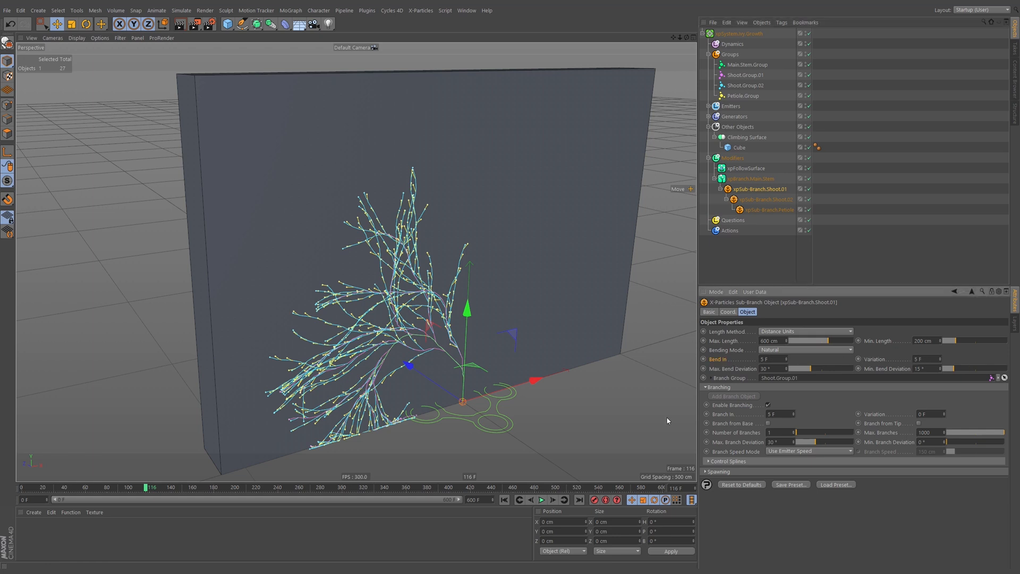
{"action": "left_click", "coordinate": [504, 500]}
{"action": "left_click", "coordinate": [543, 500]}
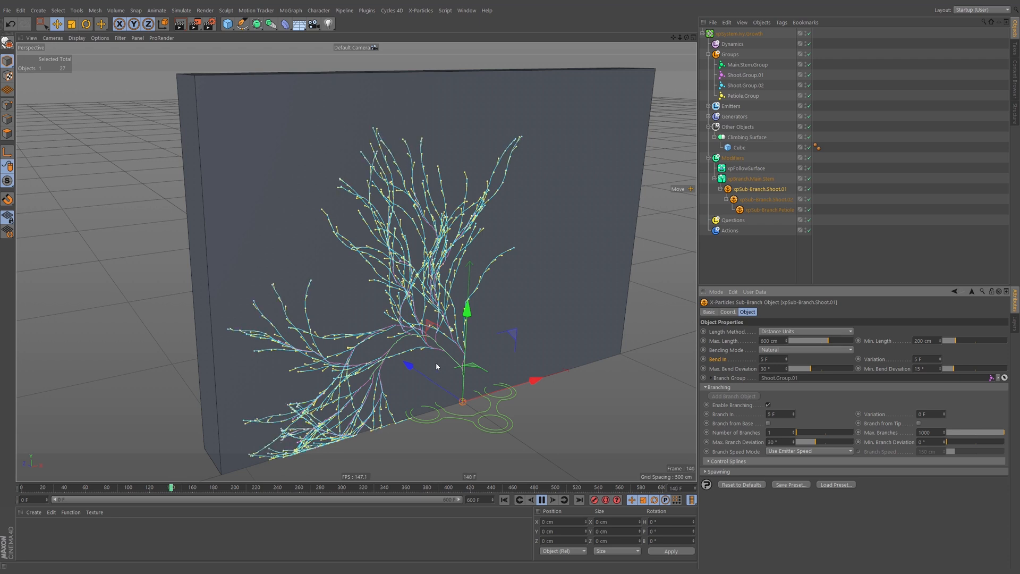
{"action": "left_click", "coordinate": [542, 499]}
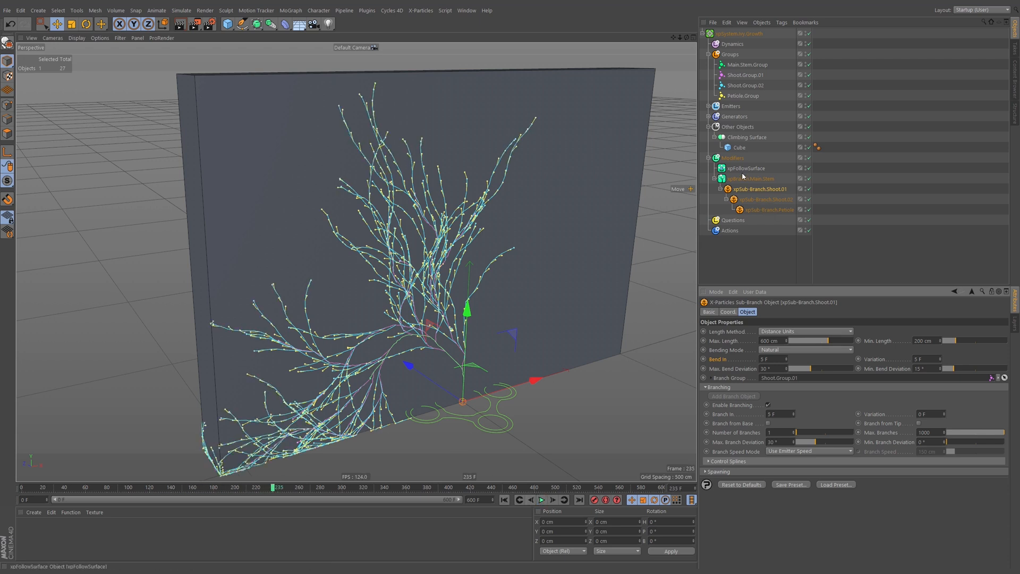
Try a Random Seed of 1235 on xpEmitter and replay the growth
{"action": "left_click", "coordinate": [708, 105]}
{"action": "left_click", "coordinate": [738, 117]}
{"action": "left_click", "coordinate": [718, 319]}
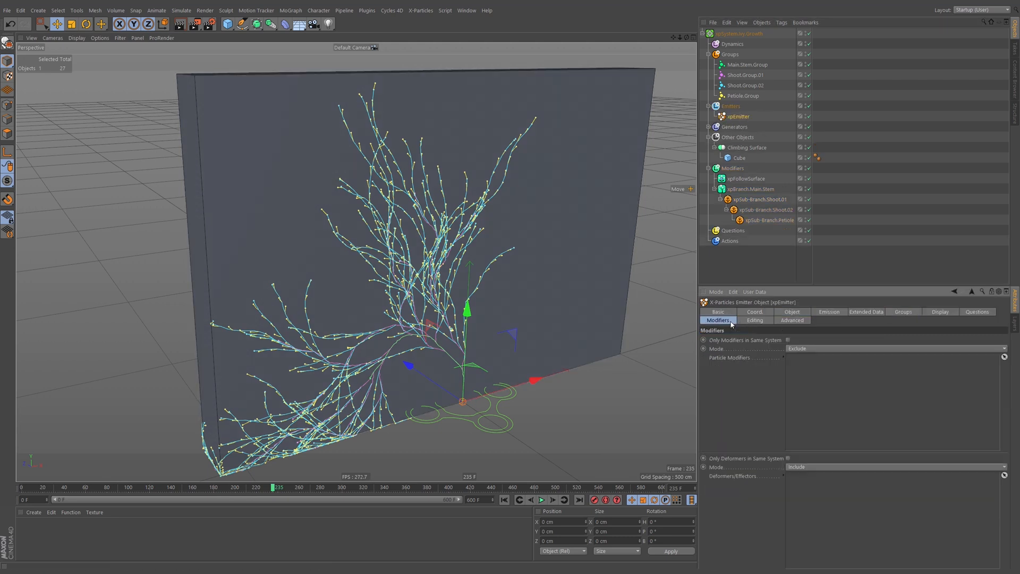
{"action": "left_click", "coordinate": [794, 320]}
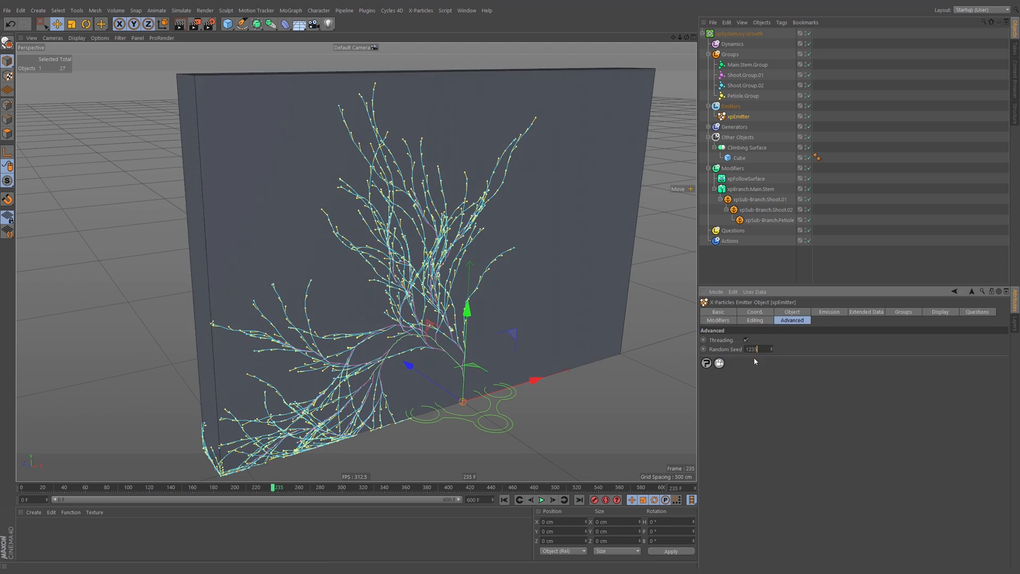
{"action": "left_click", "coordinate": [542, 499]}
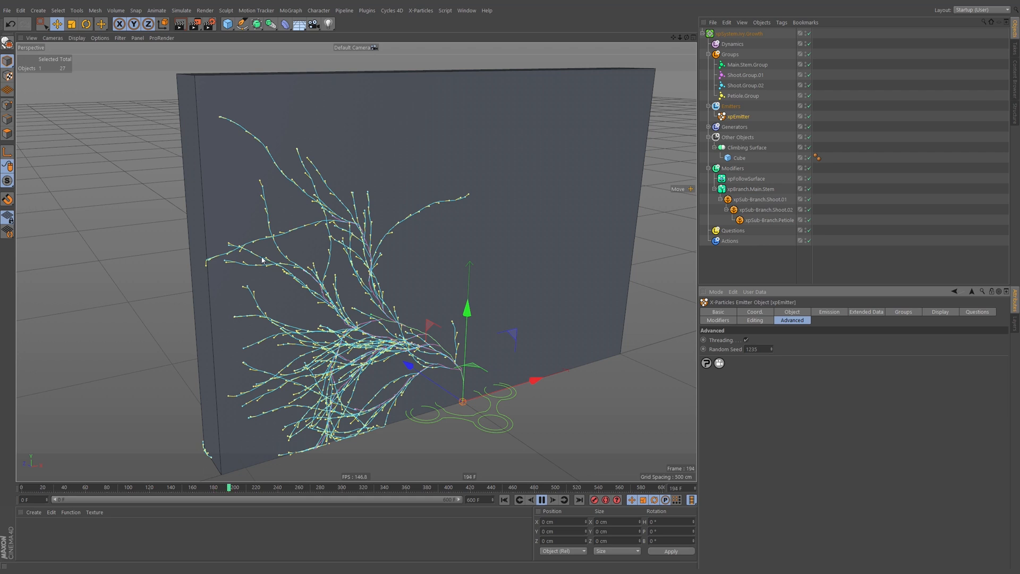
Undo the latest changes, including xpEmitter's random seed, and replay the growth from the first frame
{"action": "key", "text": "ctrl+z"}
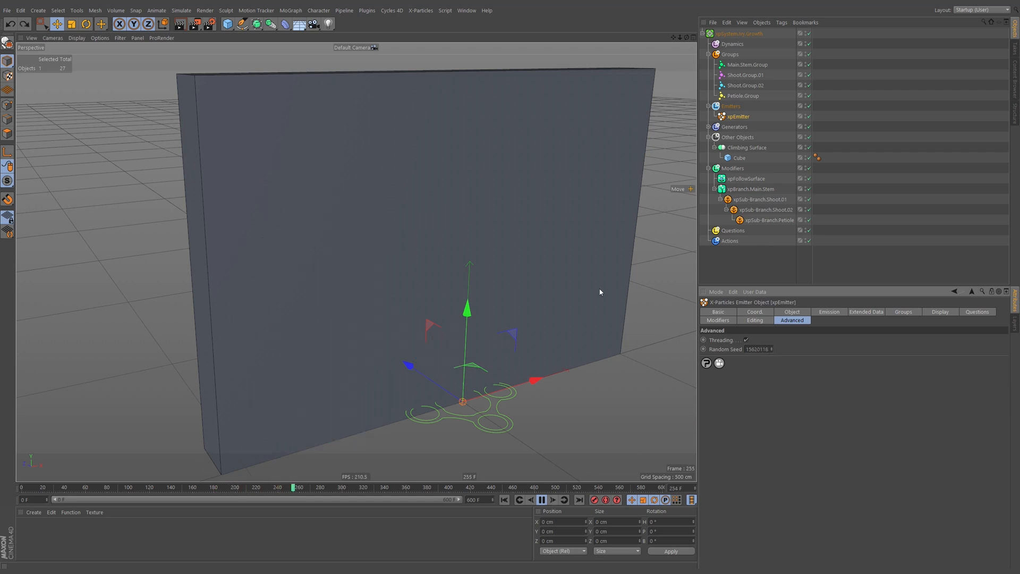
{"action": "left_click", "coordinate": [504, 499]}
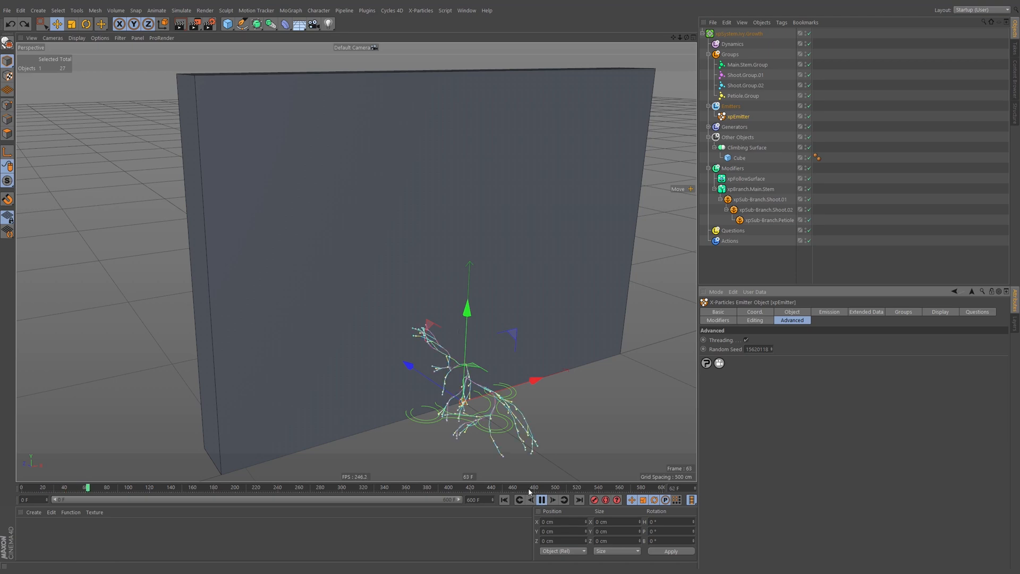
{"action": "left_click_drag", "start_coordinate": [510, 364], "coordinate": [536, 352], "text": "alt"}
{"action": "left_click", "coordinate": [504, 500]}
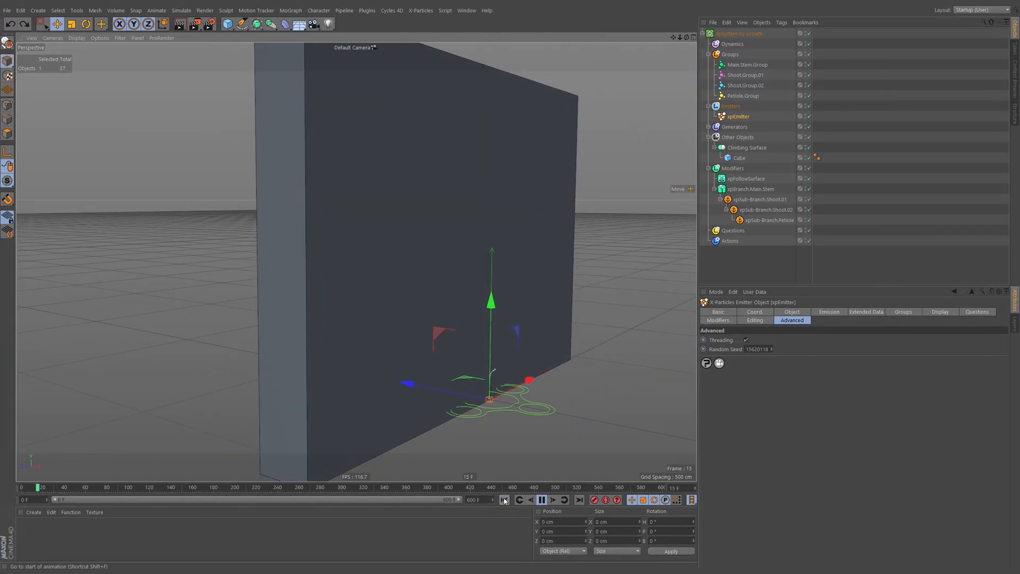
{"action": "left_click_drag", "start_coordinate": [502, 318], "coordinate": [469, 336], "text": "alt"}
{"action": "left_click", "coordinate": [736, 179]}
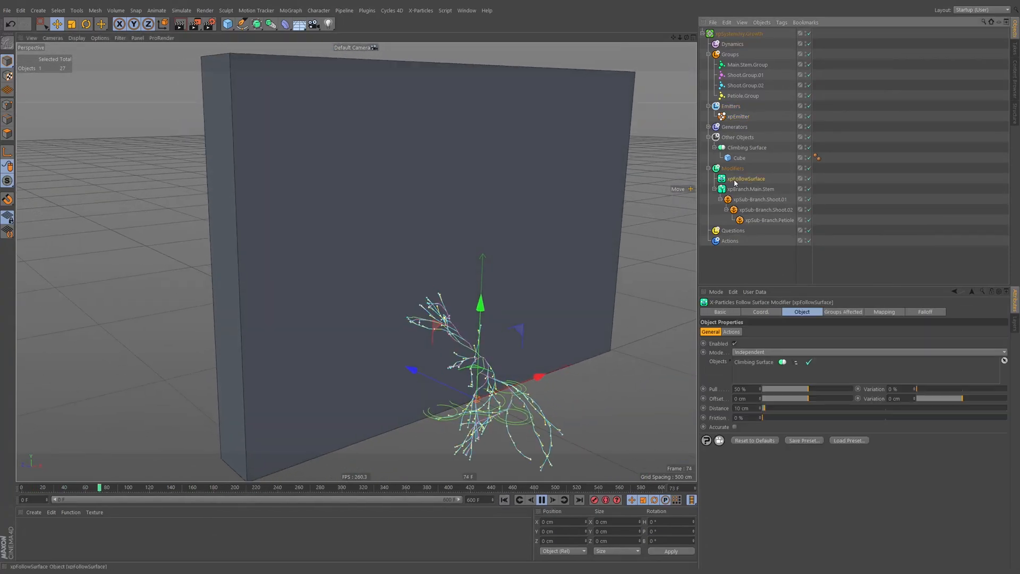
{"action": "key", "text": "ctrl+z"}
{"action": "key", "text": "ctrl+z"}
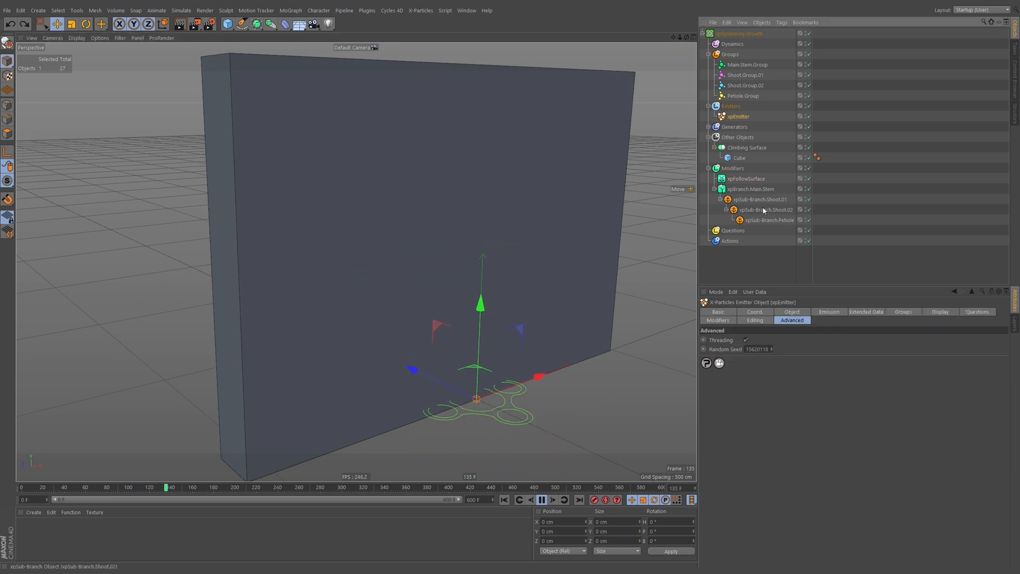
Move xpEmitter along Z to about 18.67 cm and replay the growth, checking up close how the branches meet the wall
{"action": "left_click", "coordinate": [504, 500]}
{"action": "left_click", "coordinate": [542, 499]}
{"action": "left_click_drag", "start_coordinate": [469, 336], "coordinate": [421, 394], "text": "alt"}
{"action": "left_click", "coordinate": [504, 499]}
{"action": "middle_click_drag", "start_coordinate": [461, 391], "coordinate": [469, 386], "text": "alt"}
{"action": "left_click_drag", "start_coordinate": [468, 386], "coordinate": [454, 368], "text": "alt"}
{"action": "right_click_drag", "start_coordinate": [454, 367], "coordinate": [552, 339], "text": "alt"}
{"action": "left_click_drag", "start_coordinate": [553, 339], "coordinate": [502, 340], "text": "alt"}
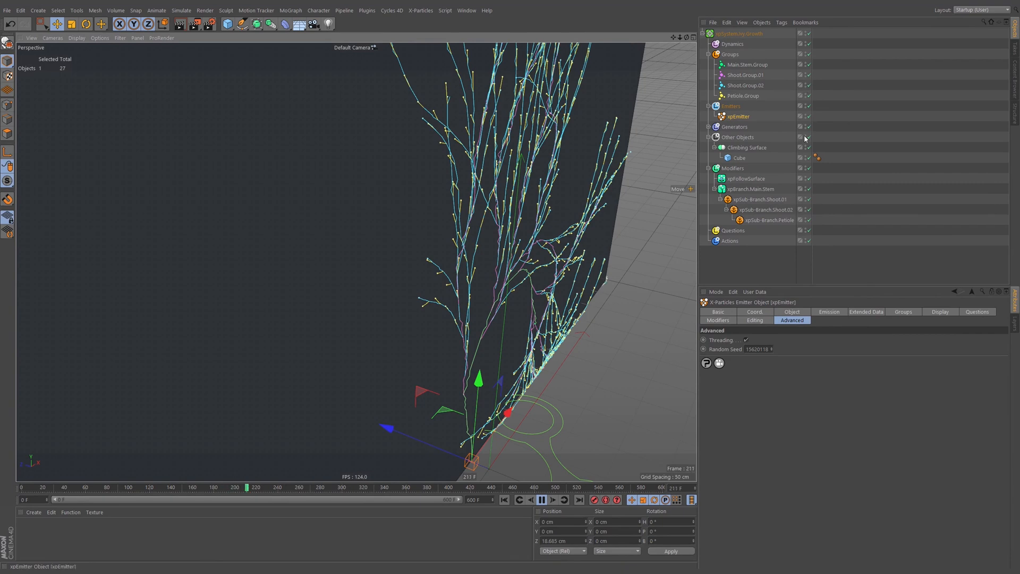
Disable the xpTrail.Shoot.01, xpTrail.Shoot.02 and xpTrail.Petiole trails and replay the main stem's growth to about frame 87
{"action": "left_click", "coordinate": [708, 127]}
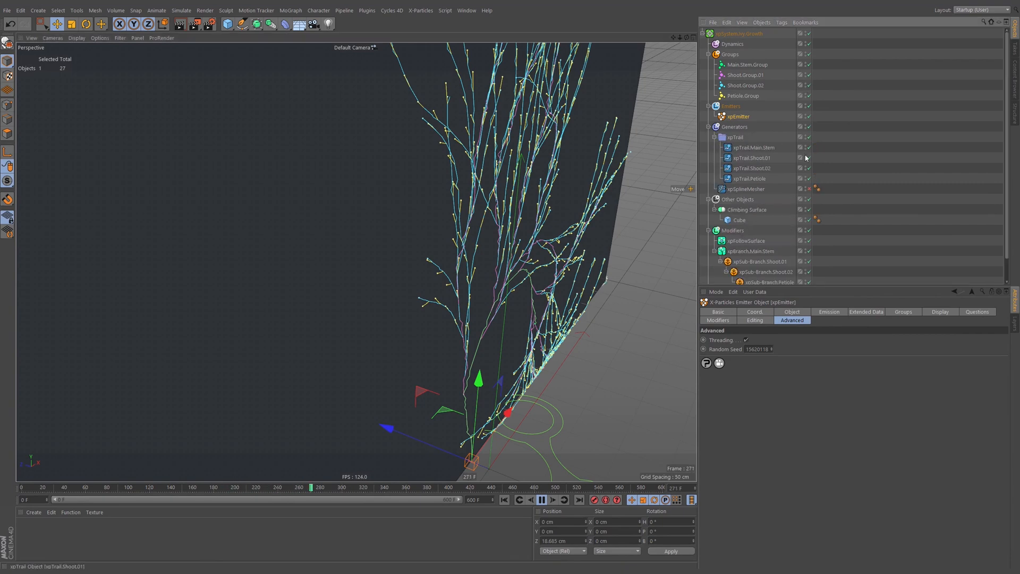
{"action": "left_click_drag", "start_coordinate": [514, 303], "coordinate": [438, 304], "text": "alt"}
{"action": "middle_click_drag", "start_coordinate": [438, 304], "coordinate": [417, 278], "text": "alt"}
{"action": "left_click_drag", "start_coordinate": [417, 279], "coordinate": [448, 300], "text": "alt"}
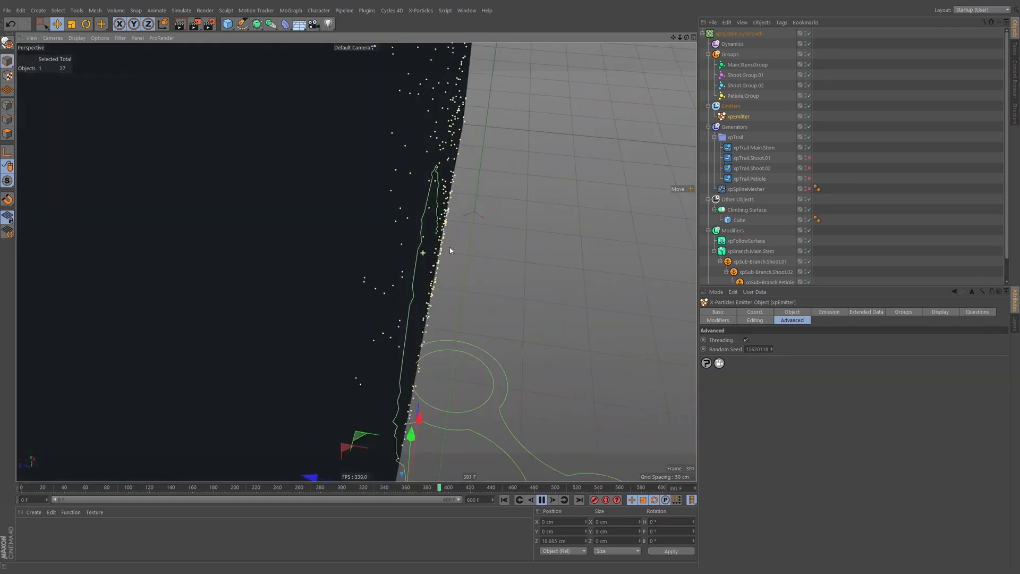
{"action": "left_click", "coordinate": [504, 499]}
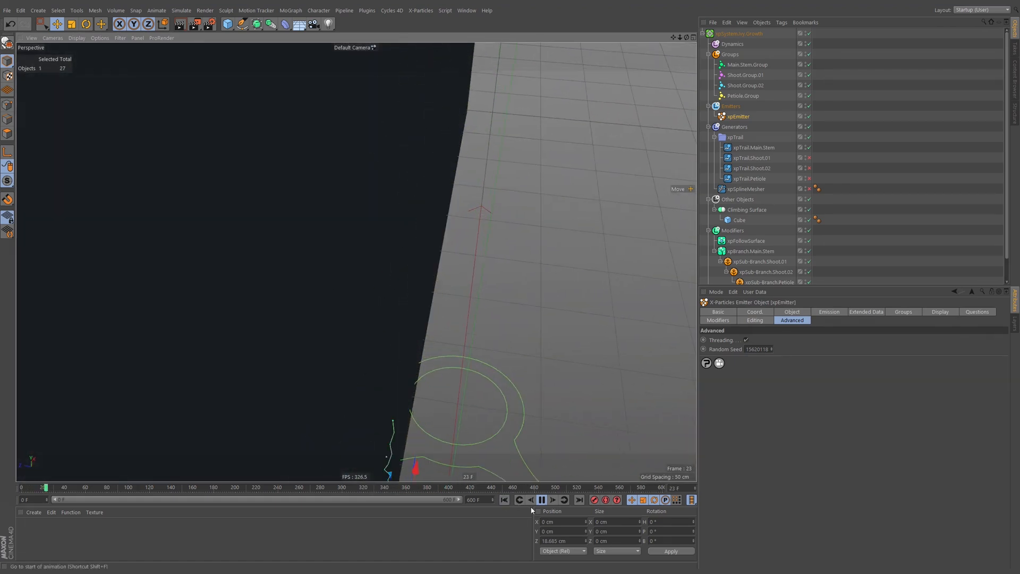
{"action": "left_click", "coordinate": [542, 499]}
{"action": "scroll", "coordinate": [426, 251], "scroll_direction": "down", "scroll_amount": 1}
{"action": "left_click_drag", "start_coordinate": [427, 250], "coordinate": [386, 160], "text": "alt"}
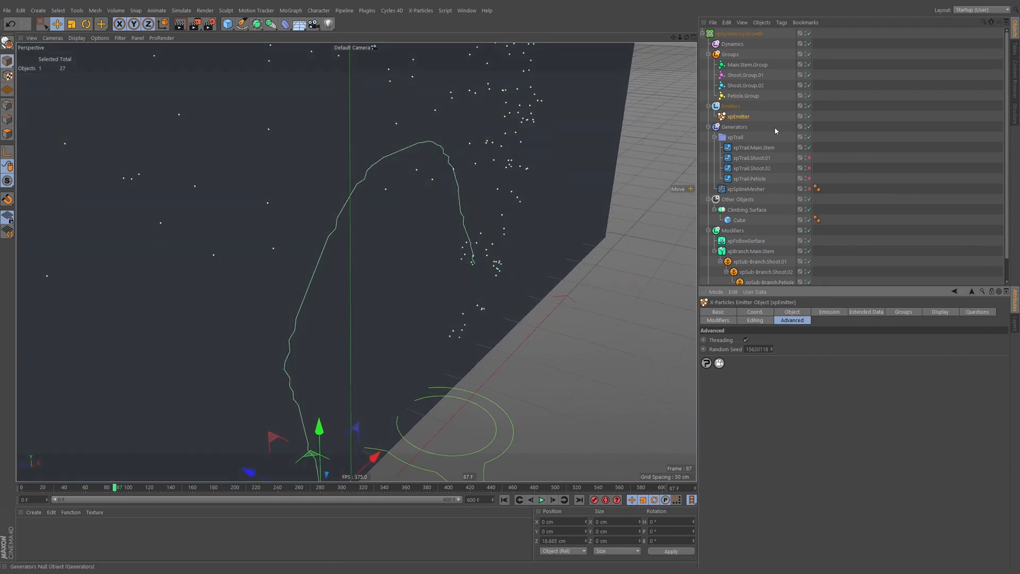
Check the xpFollowSurface settings and examine the main stem's trail against the wall from several angles
{"action": "left_click", "coordinate": [746, 240]}
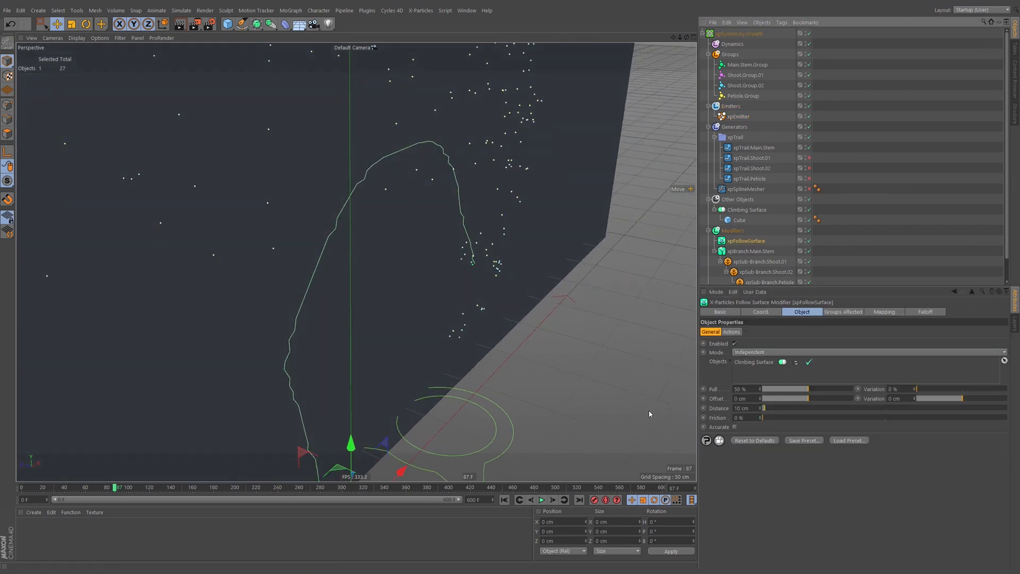
{"action": "key", "text": "ctrl+z"}
{"action": "left_click_drag", "start_coordinate": [333, 241], "coordinate": [371, 237], "text": "alt"}
{"action": "right_click_drag", "start_coordinate": [345, 182], "coordinate": [355, 224], "text": "alt"}
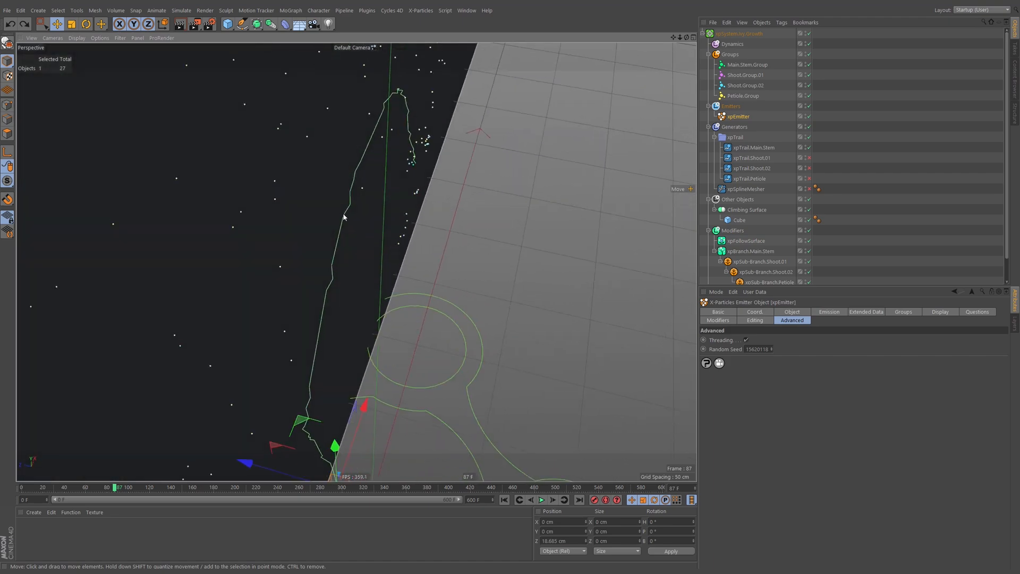
{"action": "left_click_drag", "start_coordinate": [357, 197], "coordinate": [415, 172], "text": "alt"}
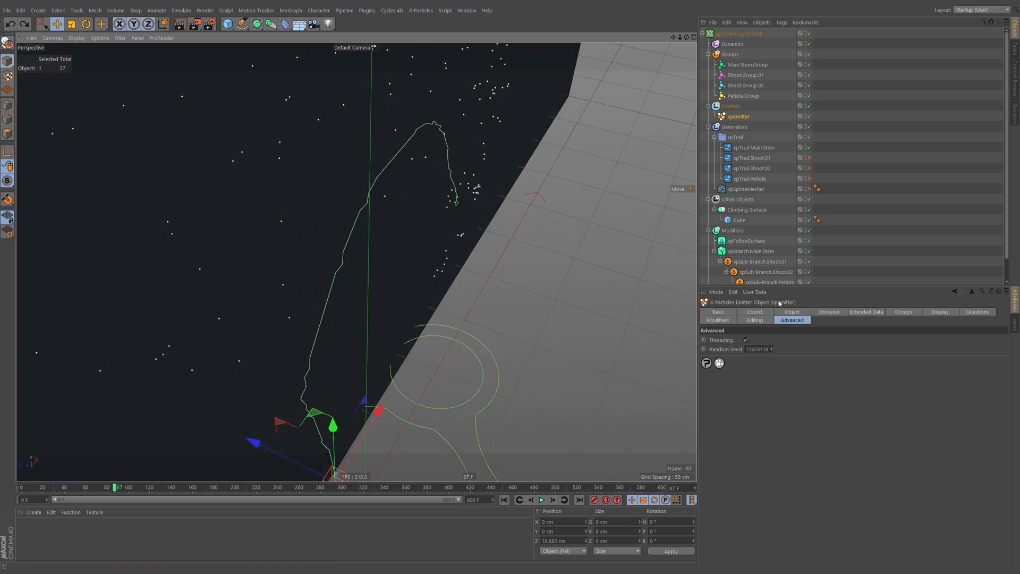
Set the Subframe Steps in the X-Particles project settings to 2 and replay the growth from the first frame
{"action": "key", "text": "ctrl+d"}
{"action": "left_click", "coordinate": [806, 313]}
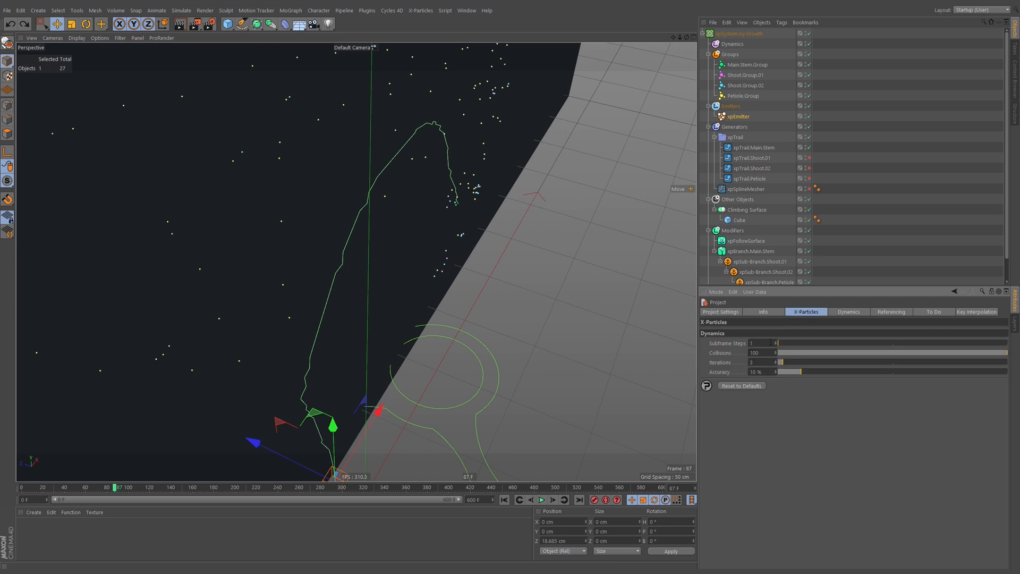
{"action": "double_click", "coordinate": [759, 344]}
{"action": "type", "text": "2"}
{"action": "left_click", "coordinate": [504, 499]}
{"action": "left_click", "coordinate": [542, 500]}
{"action": "left_click_drag", "start_coordinate": [389, 287], "coordinate": [426, 282], "text": "alt"}
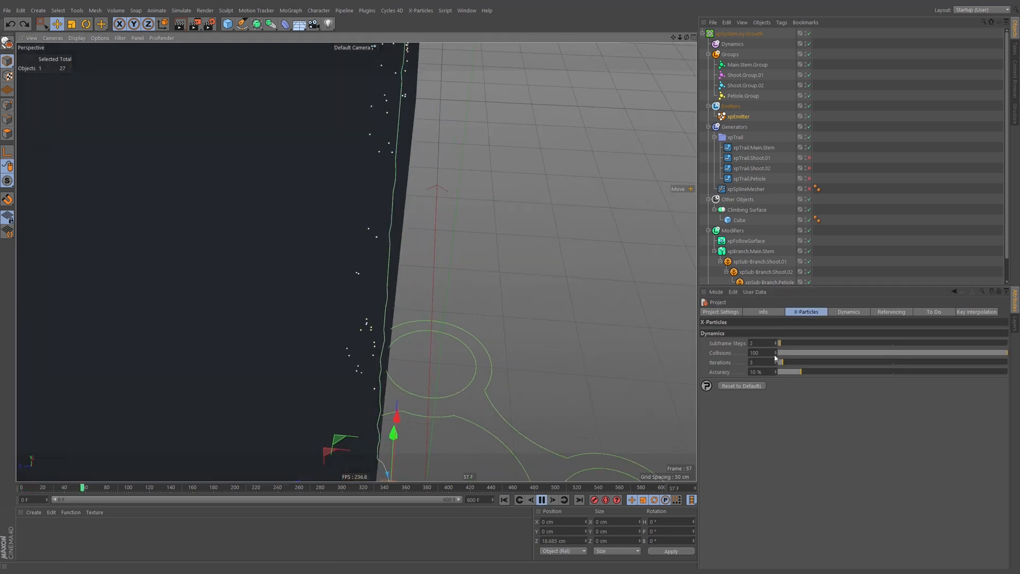
Raise the X-Particles Subframe Steps to 3
{"action": "double_click", "coordinate": [763, 344]}
{"action": "type", "text": "3"}
{"action": "key", "text": "Return"}
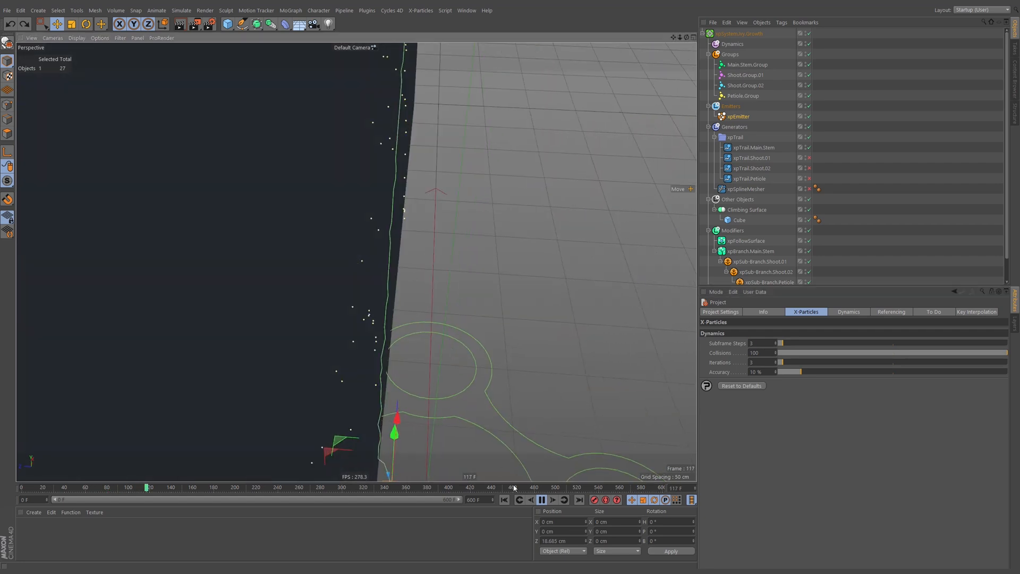
Replay the growth from the first frame and examine the main stem's path along the wall from several angles
{"action": "left_click", "coordinate": [504, 499]}
{"action": "right_click_drag", "start_coordinate": [396, 306], "coordinate": [365, 328], "text": "alt"}
{"action": "left_click_drag", "start_coordinate": [380, 312], "coordinate": [492, 320], "text": "alt"}
{"action": "right_click_drag", "start_coordinate": [492, 320], "coordinate": [453, 334], "text": "alt"}
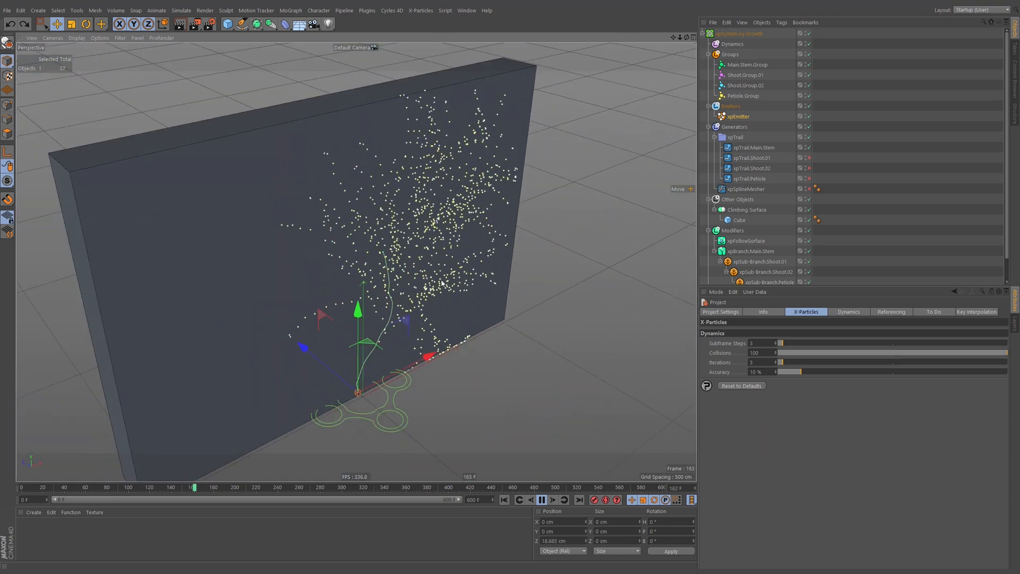
{"action": "left_click_drag", "start_coordinate": [453, 333], "coordinate": [405, 303], "text": "alt"}
{"action": "right_click_drag", "start_coordinate": [405, 303], "coordinate": [416, 299], "text": "alt"}
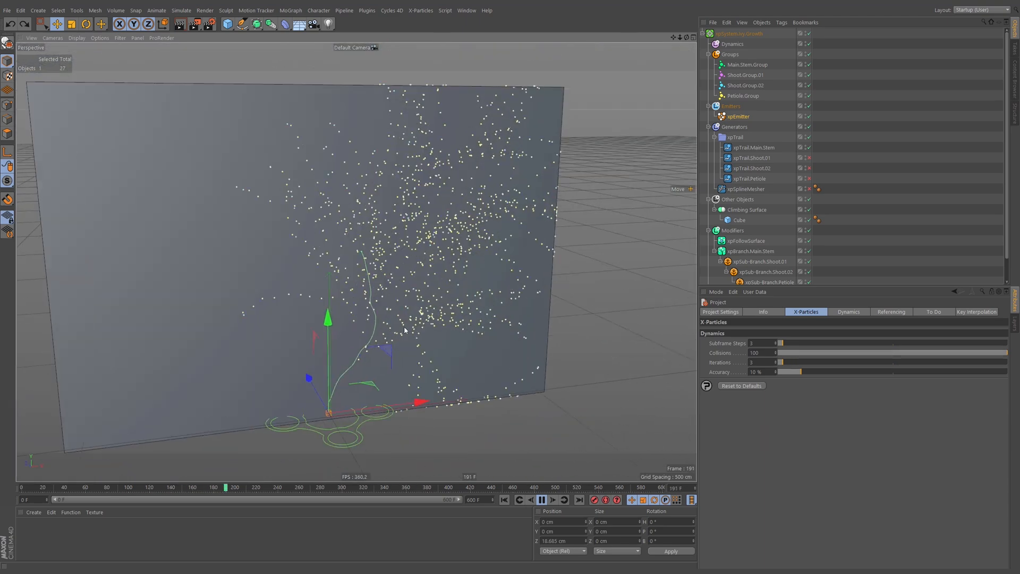
Re-enable the xpTrail.Shoot.01, xpTrail.Shoot.02 and xpTrail.Petiole trails and replay the full growth from the first frame to about frame 212
{"action": "left_click", "coordinate": [809, 158]}
{"action": "left_click", "coordinate": [810, 168]}
{"action": "left_click", "coordinate": [504, 500]}
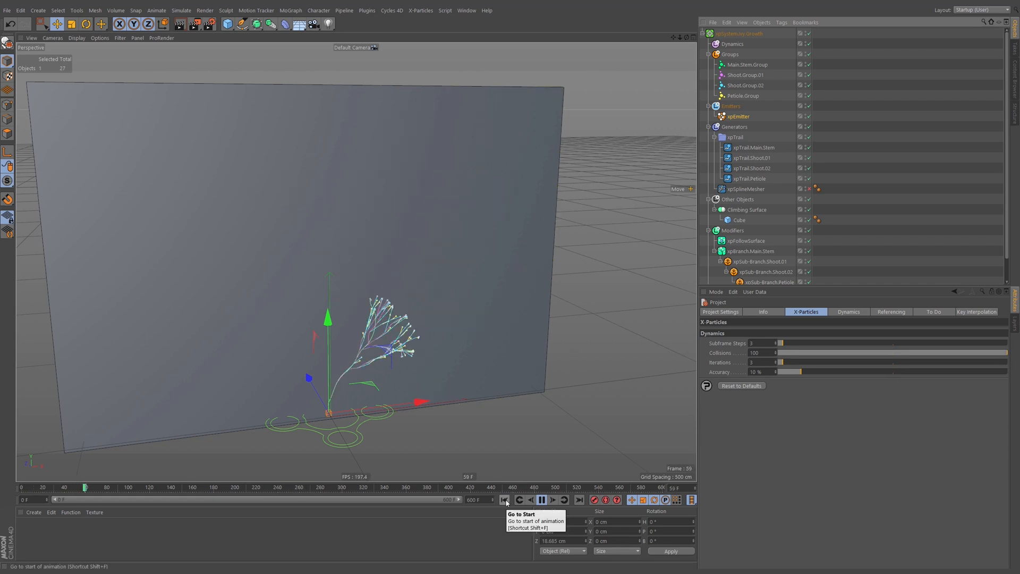
{"action": "left_click_drag", "start_coordinate": [492, 351], "coordinate": [467, 371], "text": "alt"}
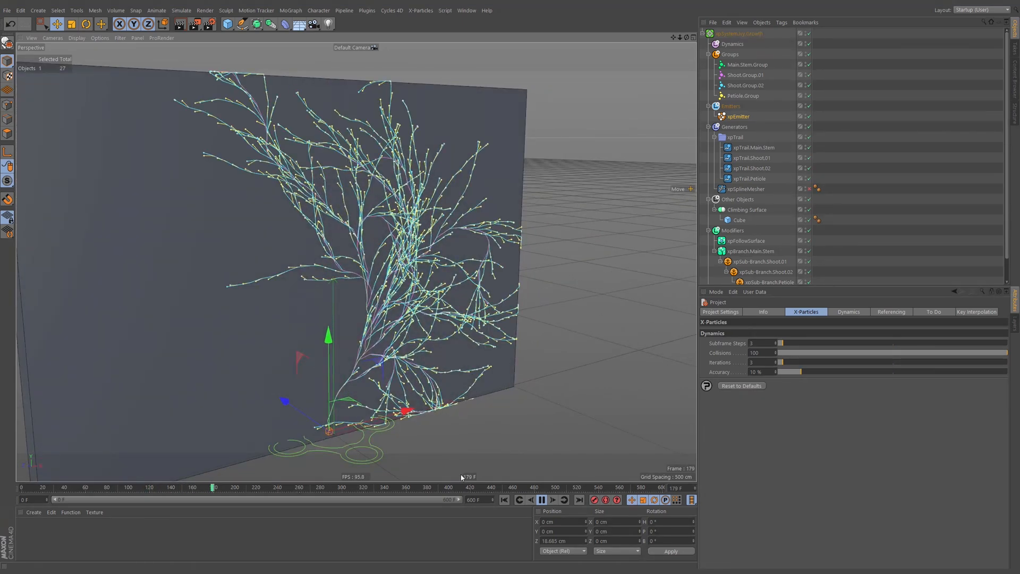
{"action": "key", "text": "F8"}
{"action": "left_click_drag", "start_coordinate": [459, 351], "coordinate": [580, 277], "text": "alt"}
Set the xpSub-Branch.Shoot.02 maximum length to 450 cm and minimum length to 200 cm
{"action": "left_click", "coordinate": [770, 272]}
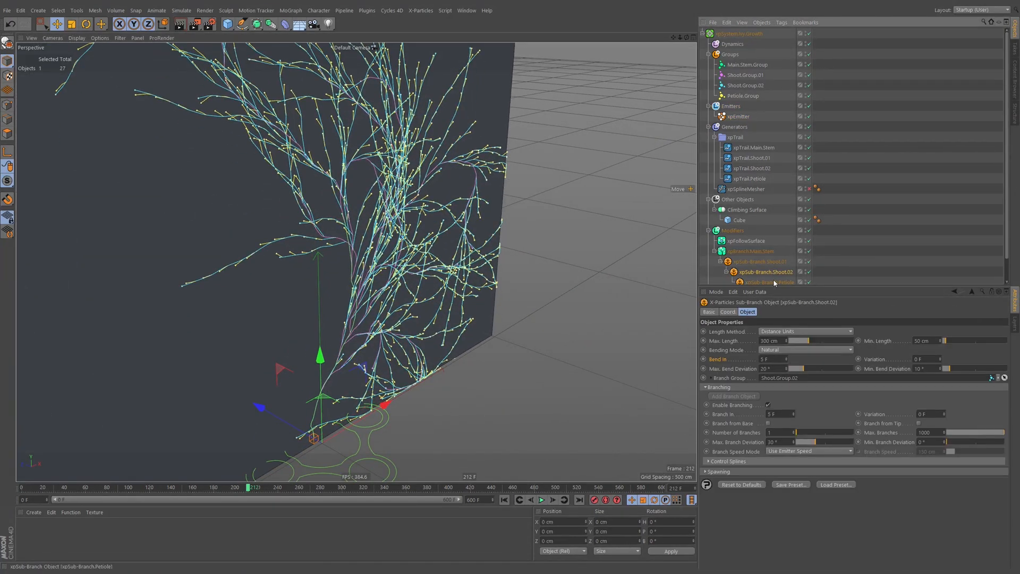
{"action": "left_click", "coordinate": [780, 282]}
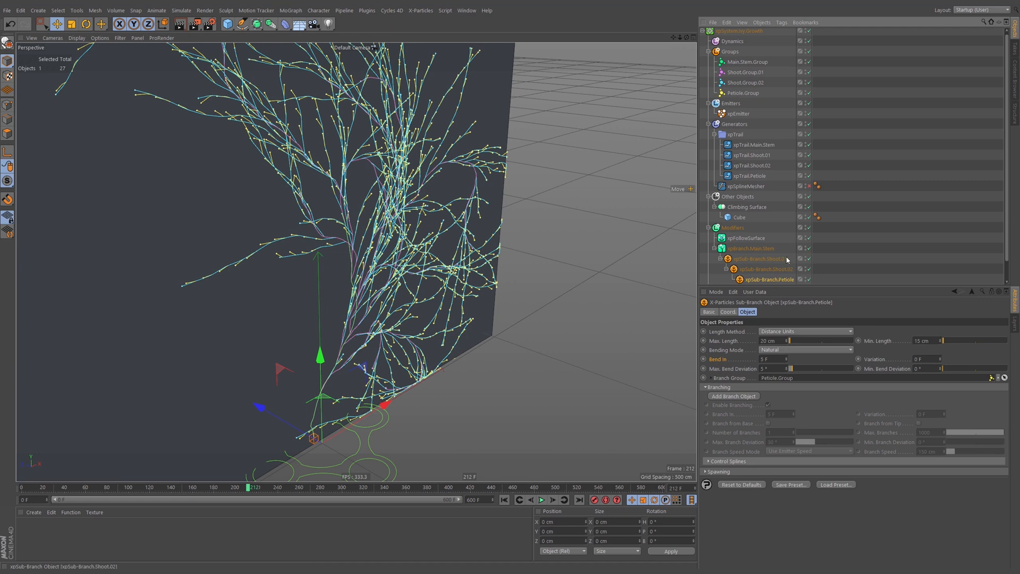
{"action": "left_click", "coordinate": [715, 135]}
{"action": "left_click", "coordinate": [765, 230]}
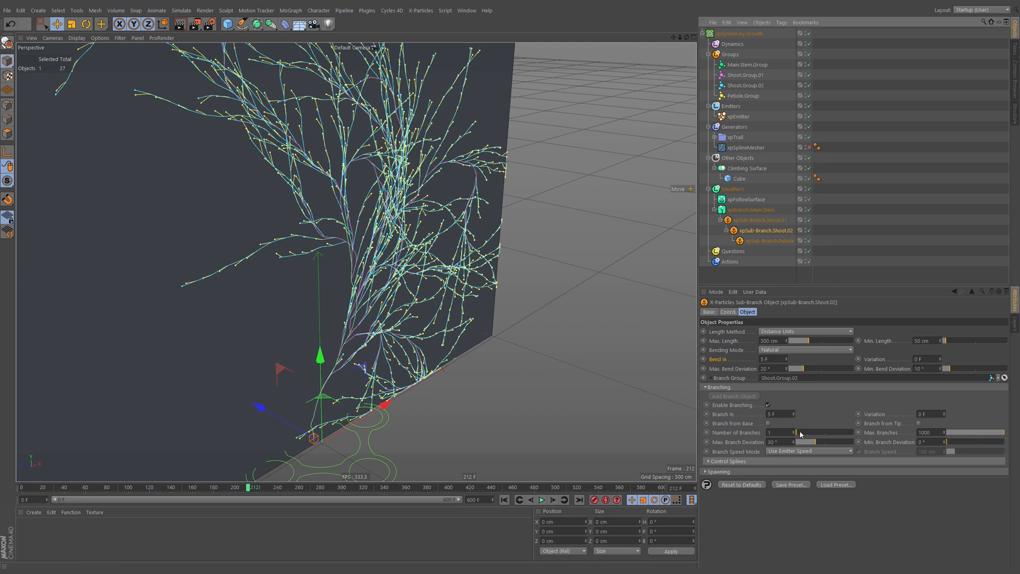
{"action": "double_click", "coordinate": [769, 340]}
{"action": "type", "text": "45"}
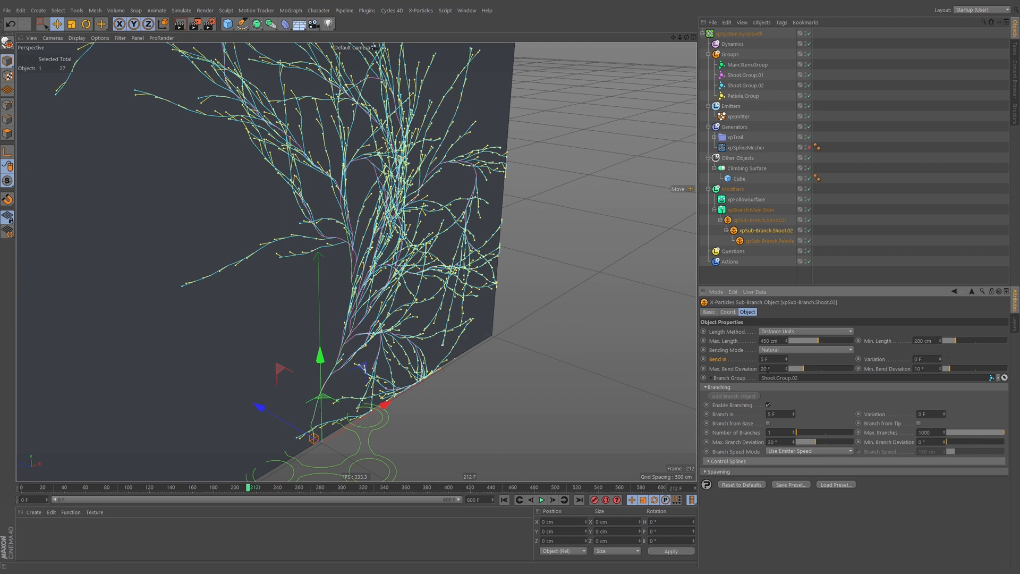
Give xpSub-Branch.Shoot.02 a bend variation of 5 F, a maximum bend deviation of 30° and a minimum of 15°
{"action": "double_click", "coordinate": [923, 368]}
{"action": "type", "text": "15"}
{"action": "key", "text": "Return"}
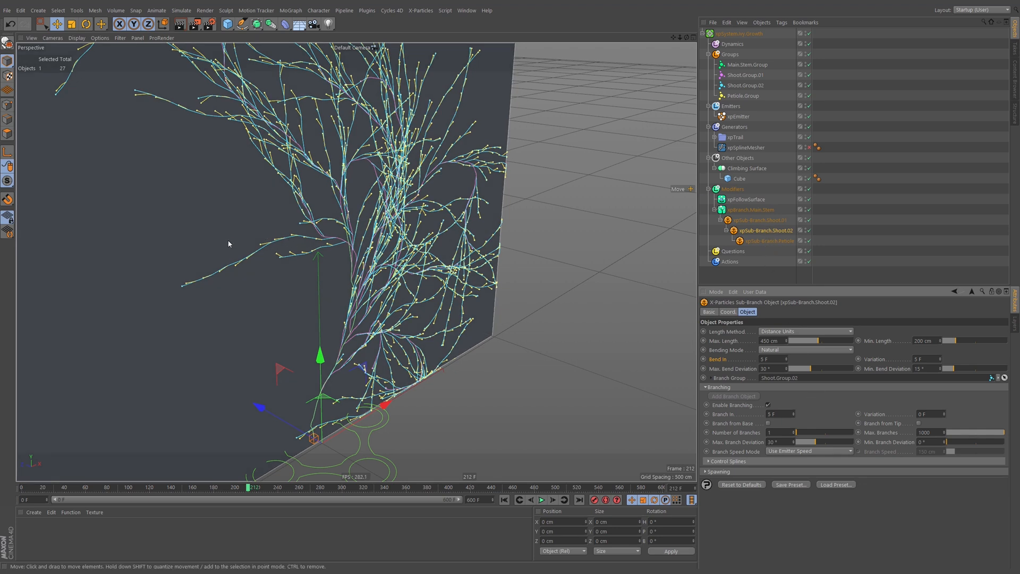
Set the xpSub-Branch.Shoot.02 Branch In value to 3 F with a variation of 2 F
{"action": "scroll", "coordinate": [274, 245], "scroll_direction": "up", "scroll_amount": 6}
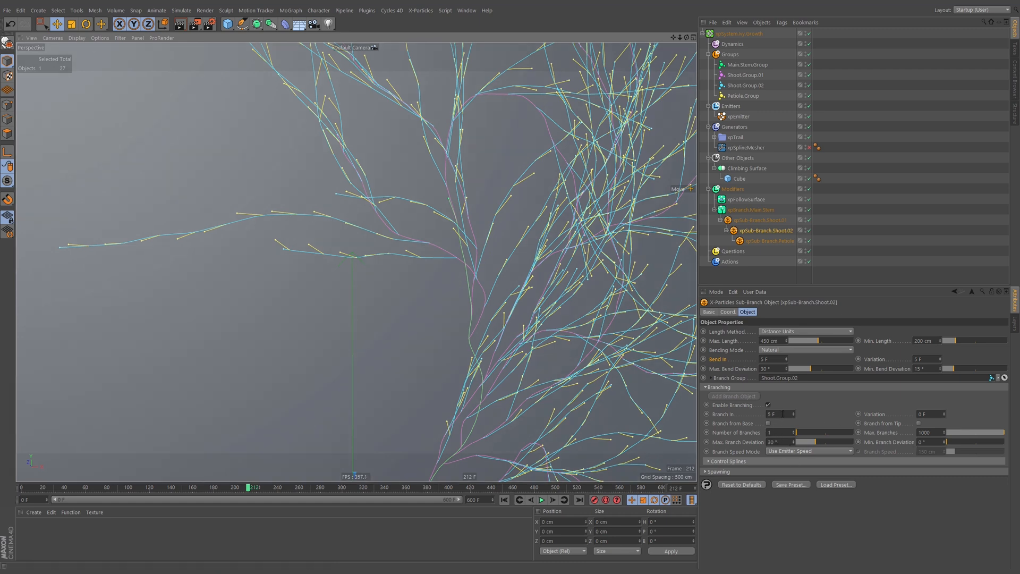
{"action": "left_click", "coordinate": [782, 414]}
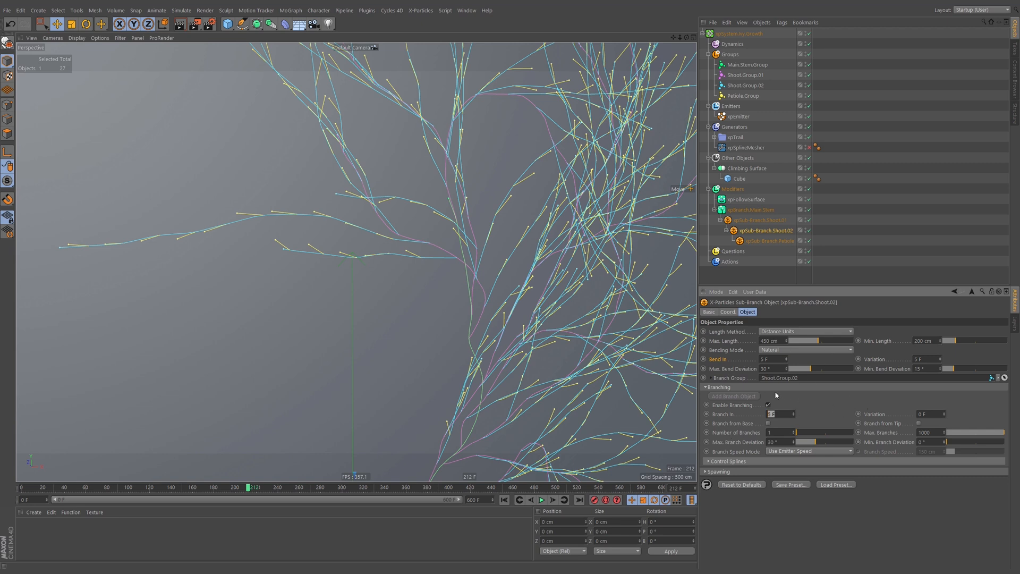
{"action": "left_click_drag", "start_coordinate": [930, 414], "coordinate": [868, 424]}
{"action": "type", "text": "2"}
{"action": "key", "text": "Return"}
{"action": "left_click_drag", "start_coordinate": [762, 413], "coordinate": [755, 414]}
{"action": "type", "text": "3"}
{"action": "key", "text": "Return"}
Replay the growth from the first frame to about frame 177 and examine the denser petioles along the shoots
{"action": "left_click", "coordinate": [504, 500]}
{"action": "left_click", "coordinate": [541, 500]}
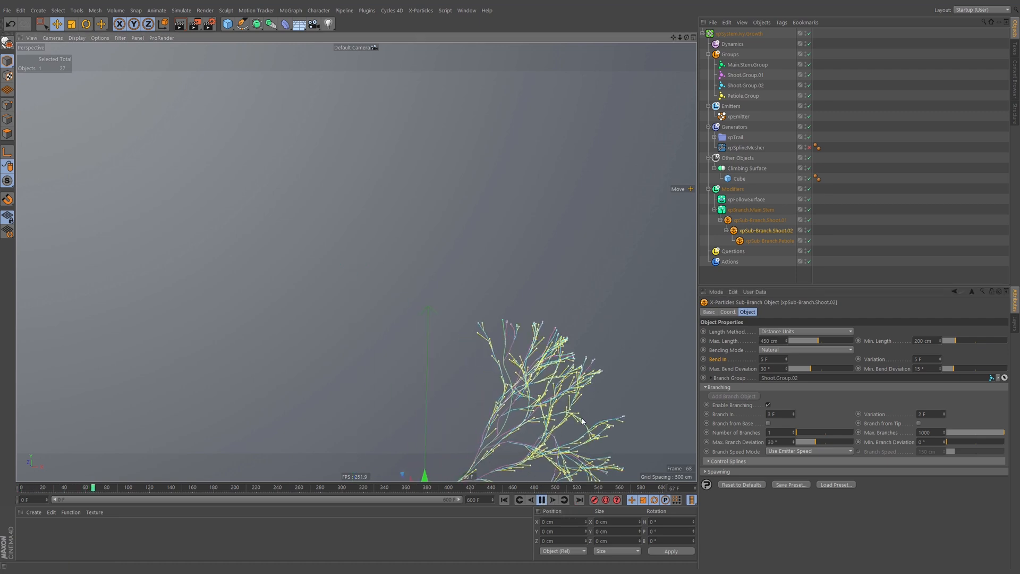
{"action": "left_click", "coordinate": [542, 500]}
{"action": "middle_click_drag", "start_coordinate": [489, 325], "coordinate": [544, 367], "text": "alt"}
{"action": "mouse_move", "coordinate": [544, 368]}
{"action": "left_mouse_down", "text": "alt"}
{"action": "mouse_move", "coordinate": [563, 361]}
{"action": "mouse_move", "coordinate": [536, 355]}
{"action": "left_mouse_up", "text": "alt"}
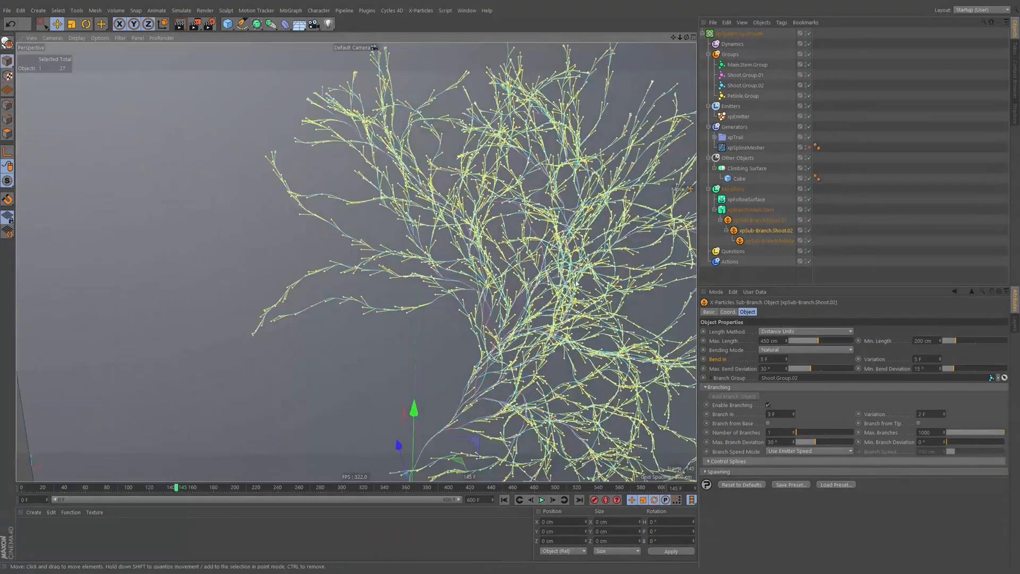
{"action": "right_click_drag", "start_coordinate": [537, 355], "coordinate": [467, 329], "text": "alt"}
{"action": "left_click_drag", "start_coordinate": [468, 329], "coordinate": [506, 272], "text": "alt"}
{"action": "left_click", "coordinate": [542, 499]}
{"action": "left_click", "coordinate": [542, 500]}
{"action": "left_click_drag", "start_coordinate": [451, 323], "coordinate": [502, 302], "text": "alt"}
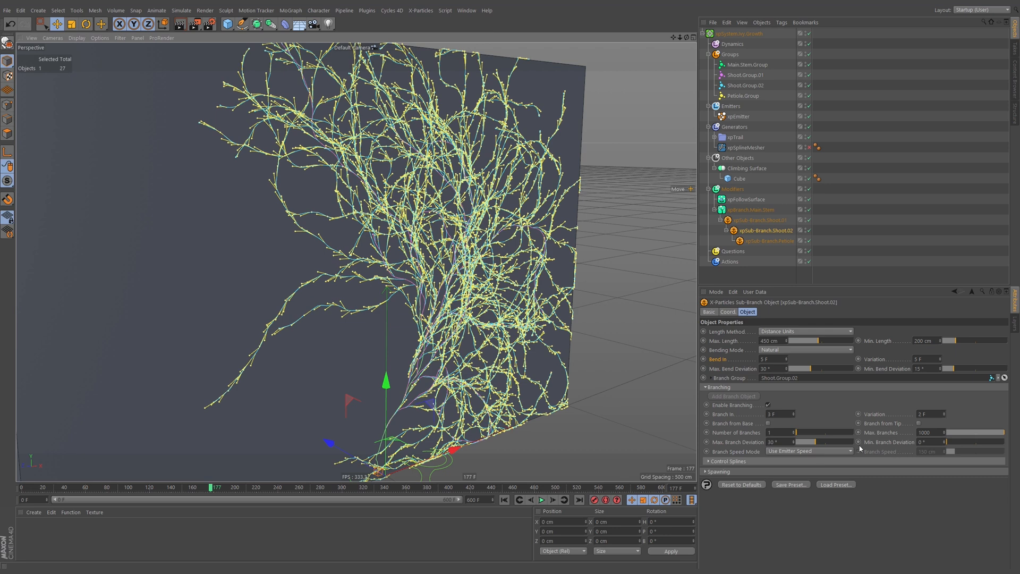
Set the xpSub-Branch.Shoot.02 maximum branch deviation to 90° and the minimum branch deviation to 20°
{"action": "left_click", "coordinate": [781, 441]}
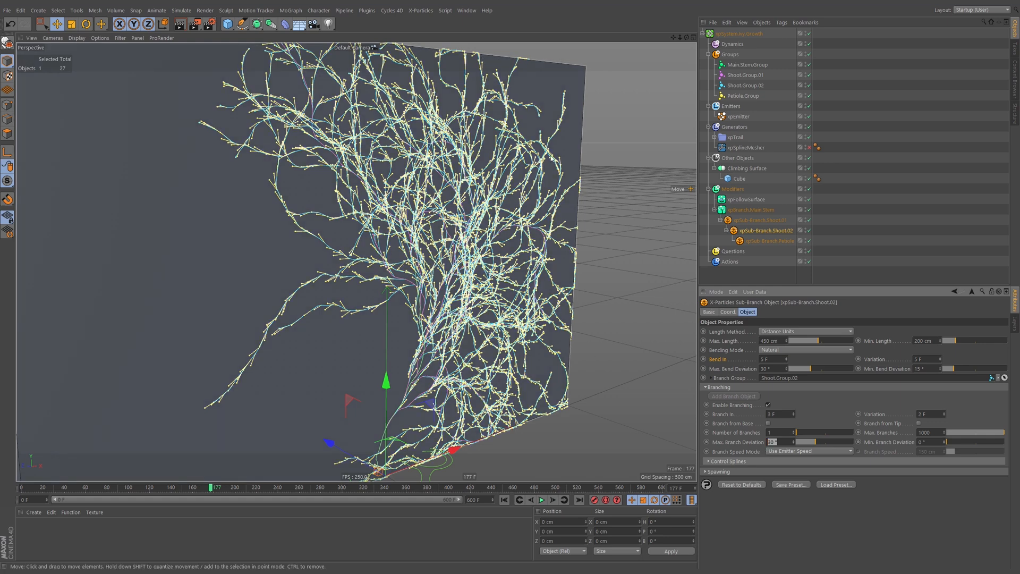
{"action": "type", "text": "90"}
{"action": "key", "text": "Return"}
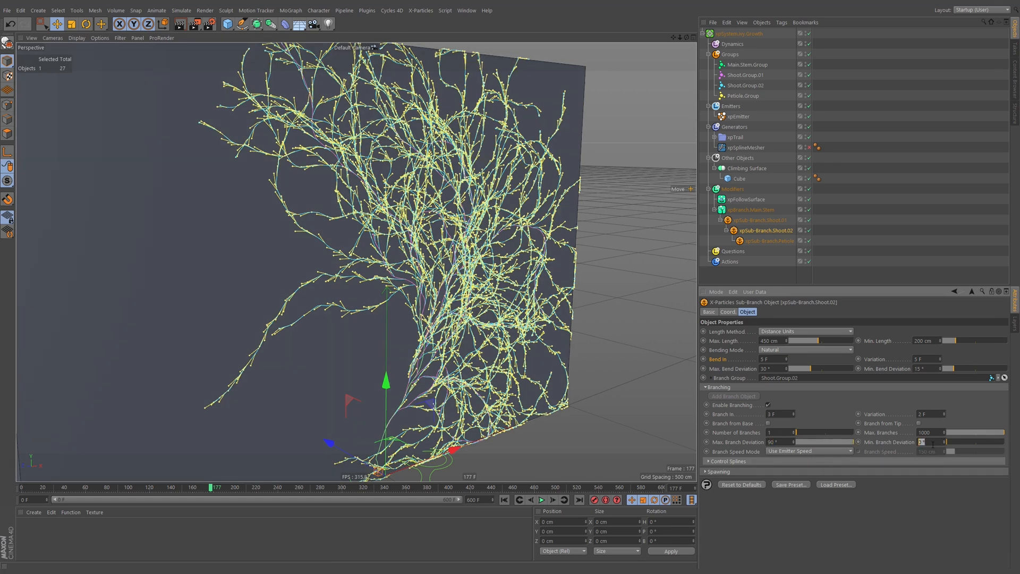
{"action": "type", "text": "20"}
{"action": "key", "text": "Return"}
Replay the growth from the first frame to about frame 380, examining how the ivy covers the wall from several angles
{"action": "left_click", "coordinate": [504, 500]}
{"action": "left_click", "coordinate": [542, 500]}
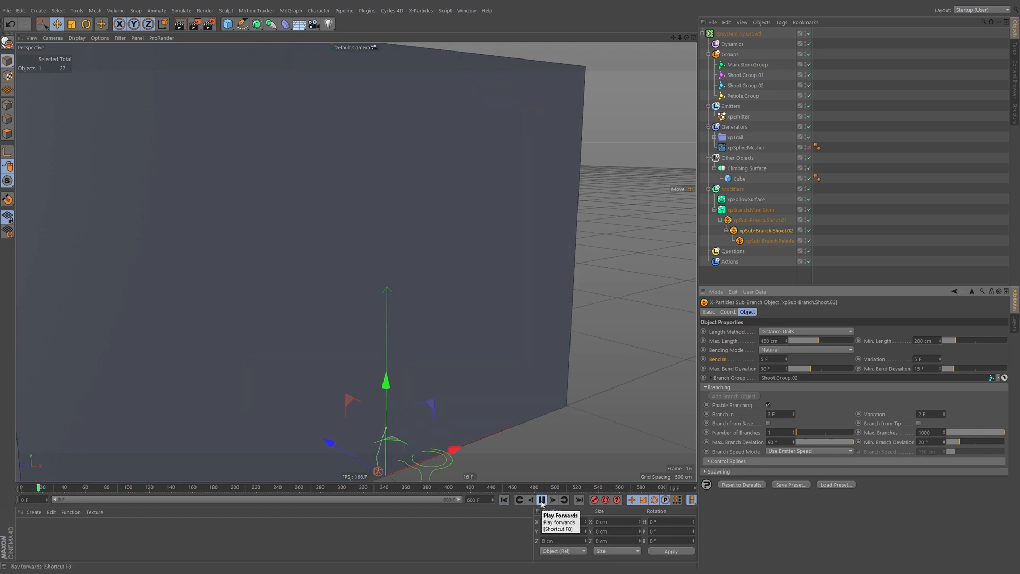
{"action": "left_click", "coordinate": [542, 501]}
{"action": "mouse_move", "coordinate": [426, 380]}
{"action": "left_mouse_down", "text": "alt"}
{"action": "mouse_move", "coordinate": [518, 376]}
{"action": "mouse_move", "coordinate": [419, 380]}
{"action": "left_mouse_up", "text": "alt"}
{"action": "left_click", "coordinate": [542, 500]}
{"action": "left_click", "coordinate": [541, 500]}
{"action": "middle_click_drag", "start_coordinate": [562, 278], "coordinate": [527, 311], "text": "alt"}
{"action": "right_click_drag", "start_coordinate": [527, 311], "coordinate": [457, 320], "text": "alt"}
{"action": "left_click_drag", "start_coordinate": [457, 321], "coordinate": [529, 321], "text": "alt"}
{"action": "left_click", "coordinate": [542, 499]}
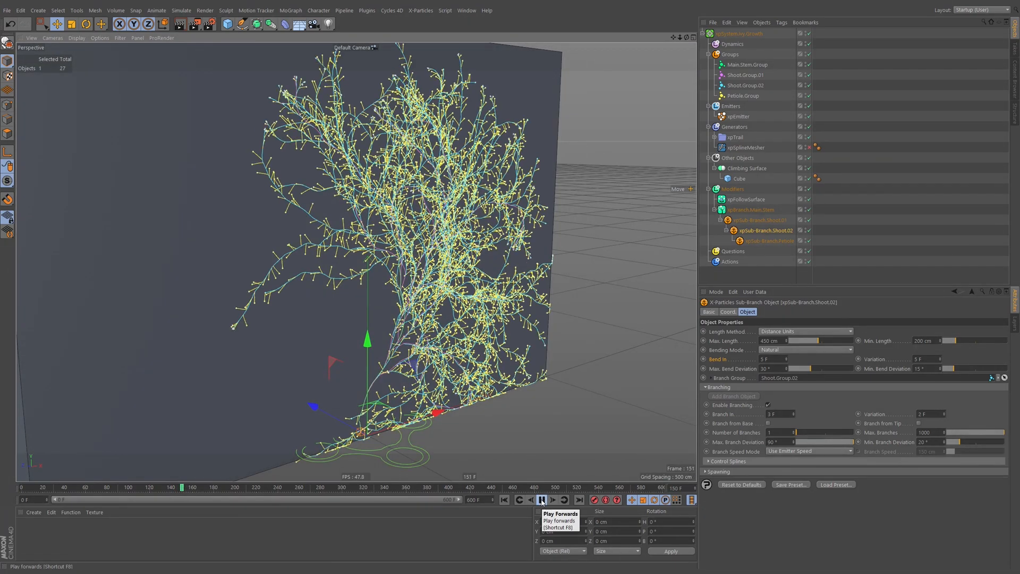
{"action": "right_click_drag", "start_coordinate": [505, 361], "coordinate": [417, 258], "text": "alt"}
{"action": "left_click_drag", "start_coordinate": [417, 257], "coordinate": [528, 355], "text": "alt"}
{"action": "left_click", "coordinate": [542, 500]}
Review both shoot sub-branches and set the xpSub-Branch.Petiole maximum bend deviation to 6° and minimum to 2°
{"action": "left_click", "coordinate": [759, 219]}
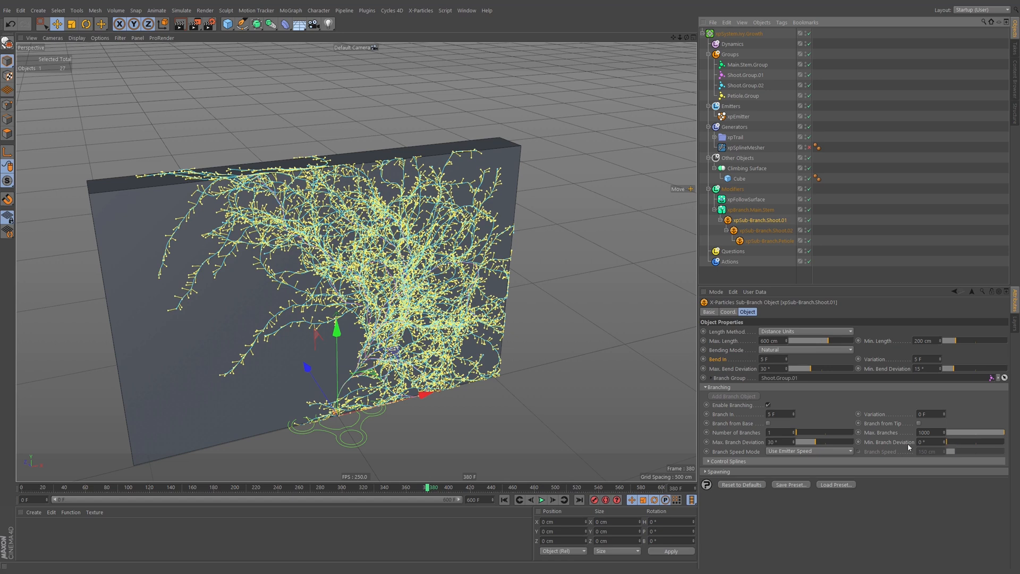
{"action": "left_click", "coordinate": [769, 230]}
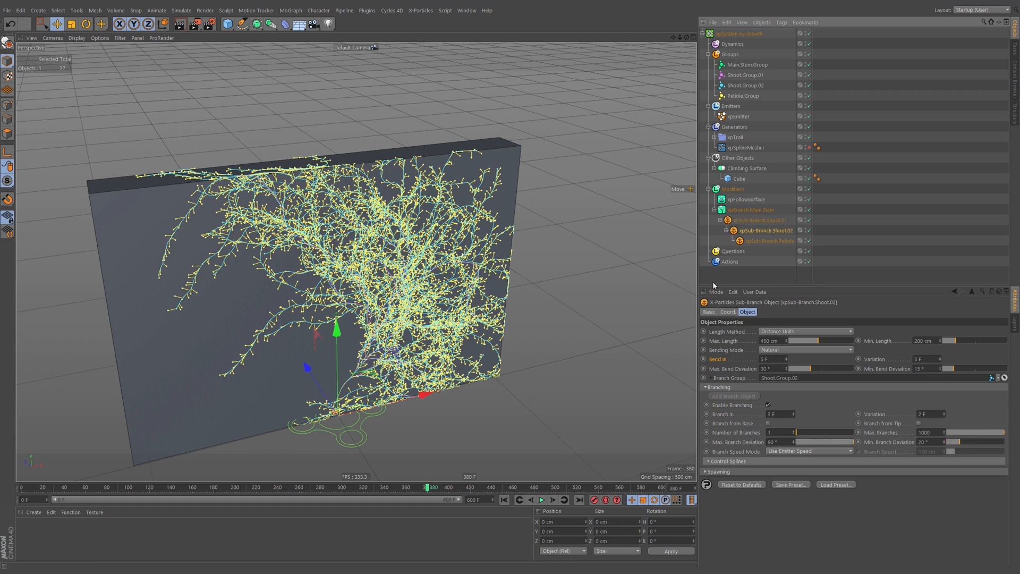
{"action": "left_click", "coordinate": [769, 240]}
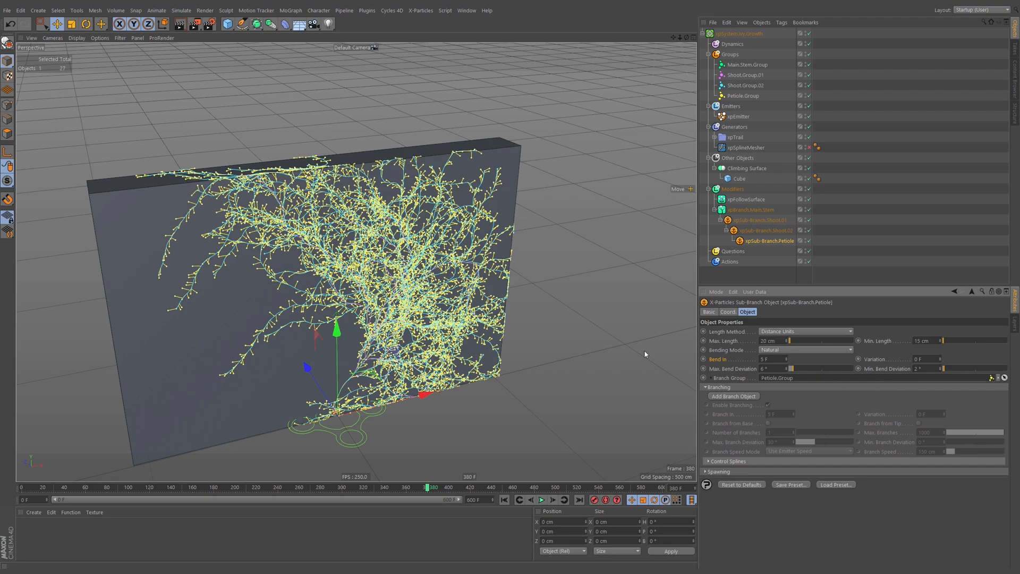
Inspect the petioles up close and set the xpSub-Branch.Petiole maximum length to 30 cm and minimum length to 10 cm
{"action": "scroll", "coordinate": [314, 308], "scroll_direction": "up", "scroll_amount": 15}
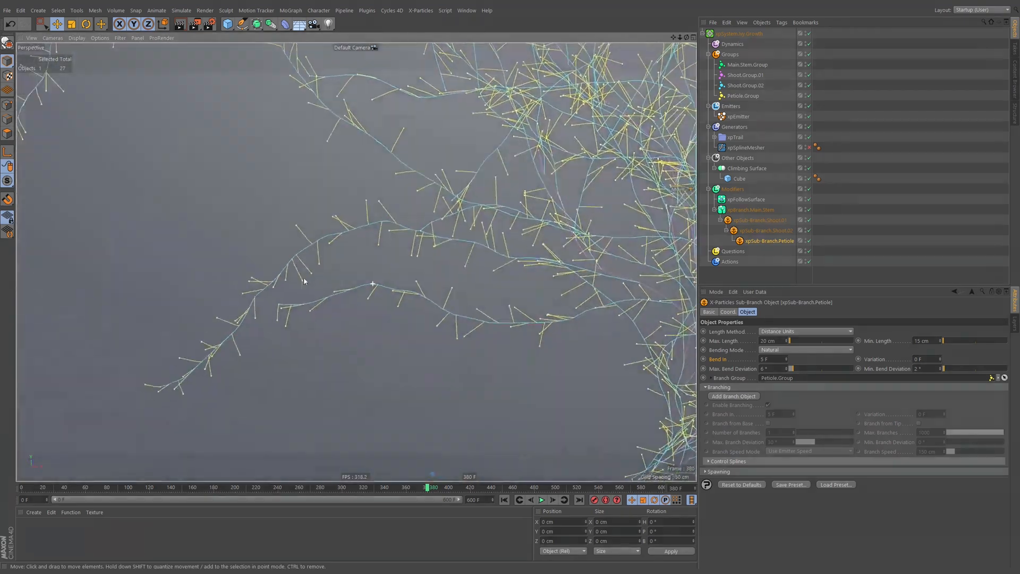
{"action": "left_click_drag", "start_coordinate": [303, 280], "coordinate": [487, 272], "text": "alt"}
{"action": "scroll", "coordinate": [435, 275], "scroll_direction": "down", "scroll_amount": 3}
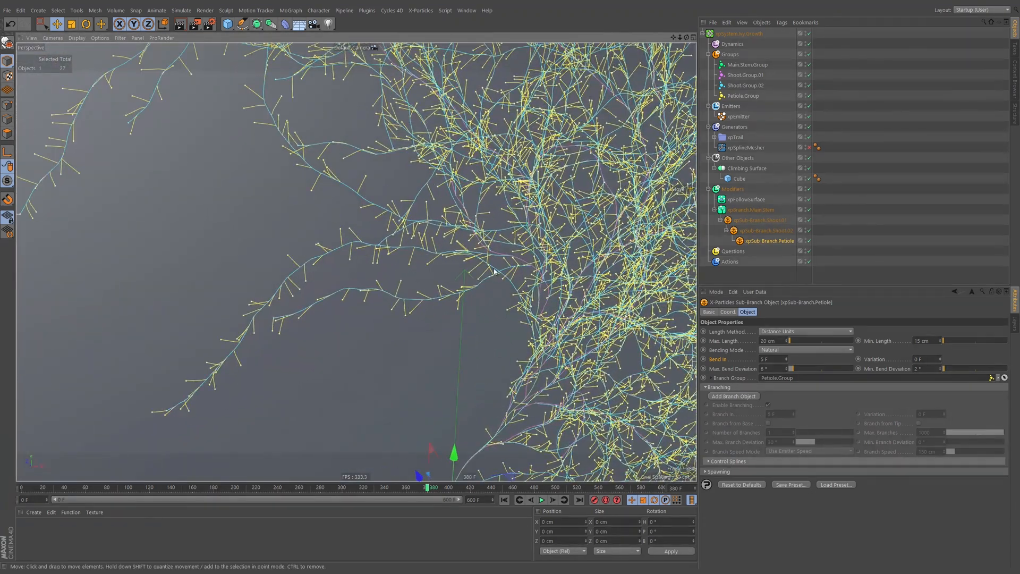
{"action": "scroll", "coordinate": [619, 265], "scroll_direction": "down", "scroll_amount": 3}
{"action": "left_click_drag", "start_coordinate": [620, 266], "coordinate": [552, 247], "text": "alt"}
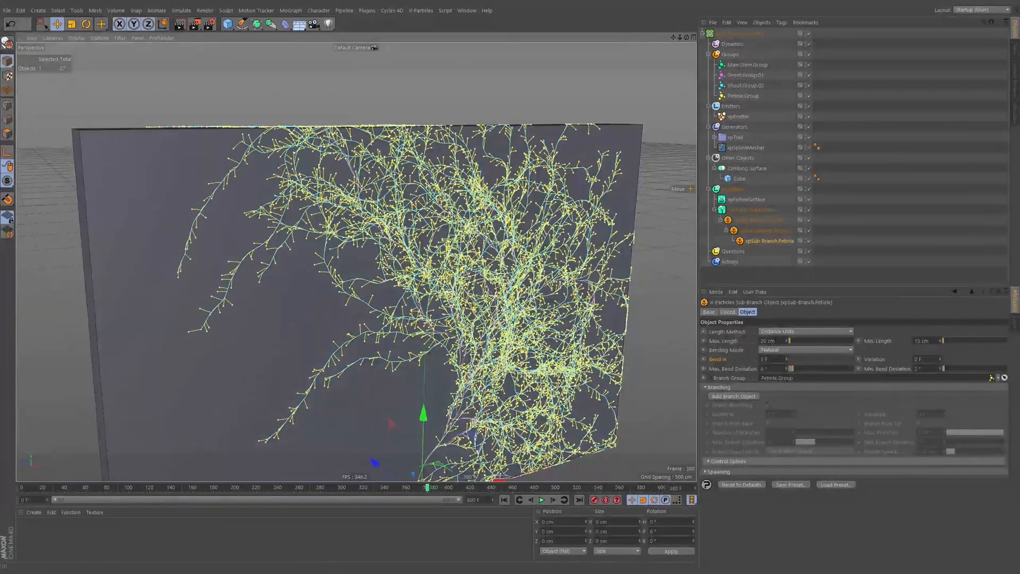
{"action": "left_click_drag", "start_coordinate": [761, 341], "coordinate": [788, 349]}
{"action": "type", "text": "30"}
{"action": "double_click", "coordinate": [924, 341]}
{"action": "type", "text": "10"}
{"action": "key", "text": "Return"}
Replay the growth with the new petiole lengths to about frame 174
{"action": "left_click", "coordinate": [519, 500]}
{"action": "left_click", "coordinate": [542, 500]}
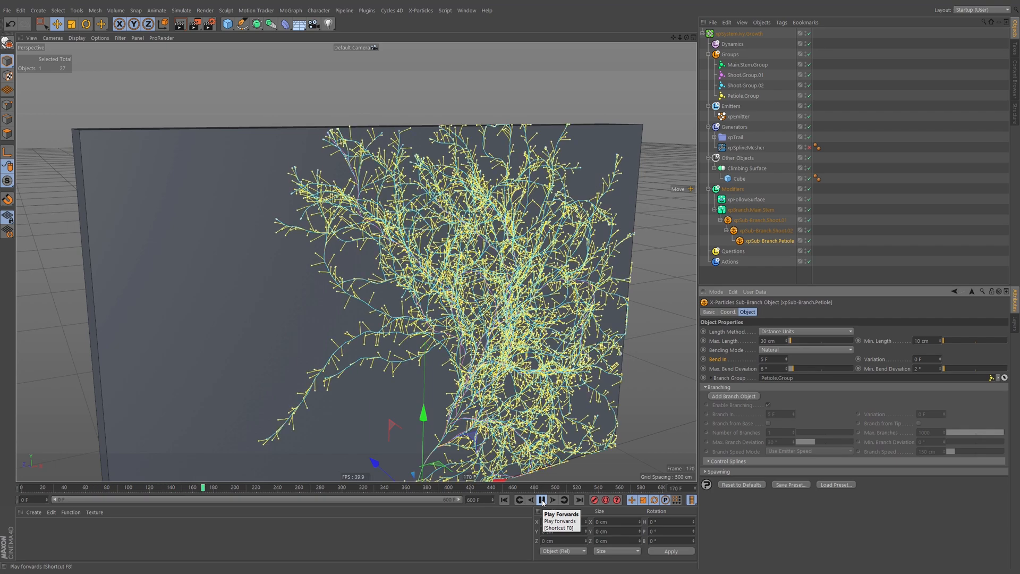
{"action": "left_click", "coordinate": [541, 500]}
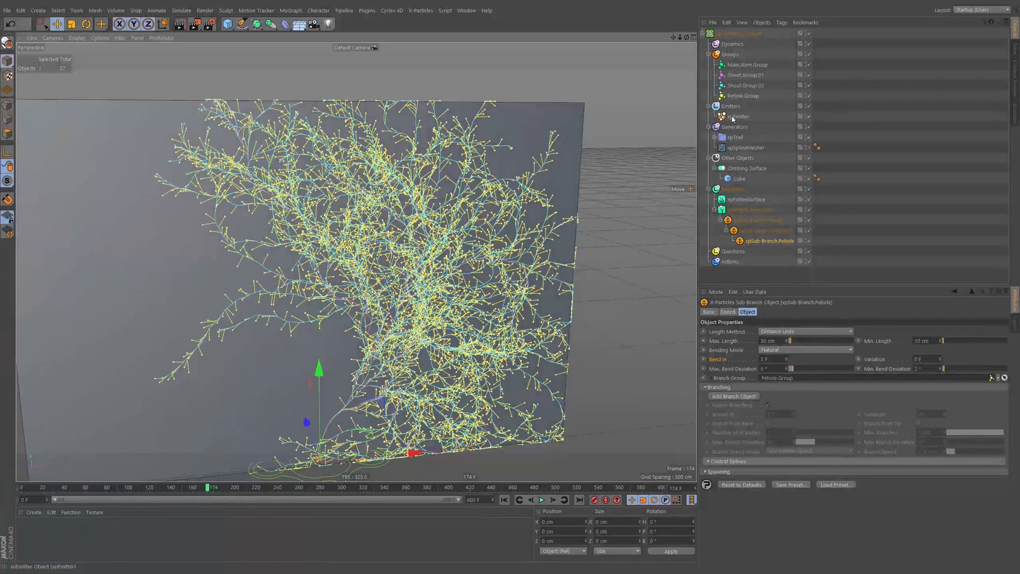
Expand the xpTrail folder and disable the xpTrail.Petiole trail and the xpEmitter to show only the stem and shoot trails
{"action": "left_click", "coordinate": [735, 137]}
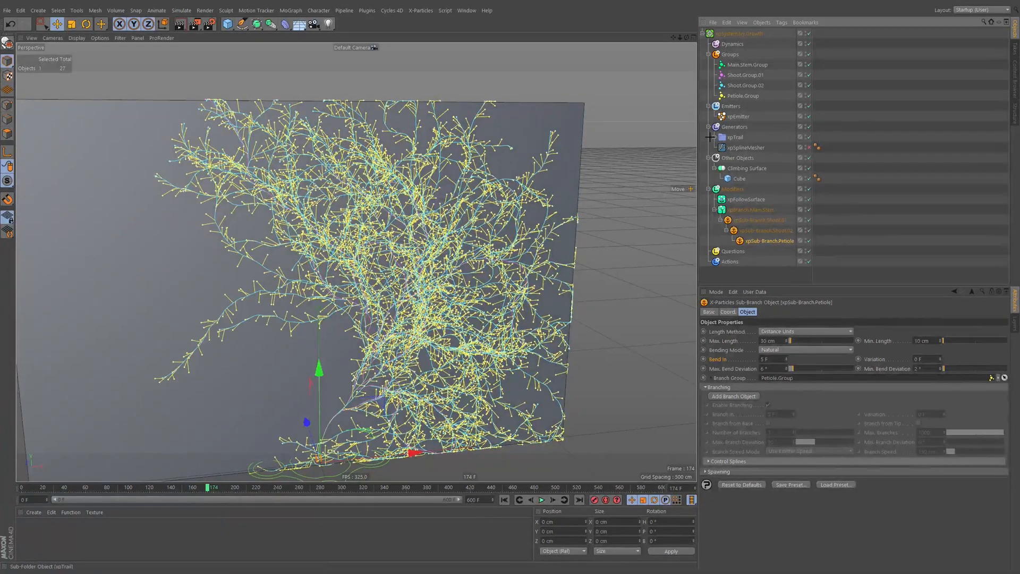
{"action": "left_click", "coordinate": [713, 137]}
{"action": "left_click", "coordinate": [752, 158]}
{"action": "left_click", "coordinate": [753, 168]}
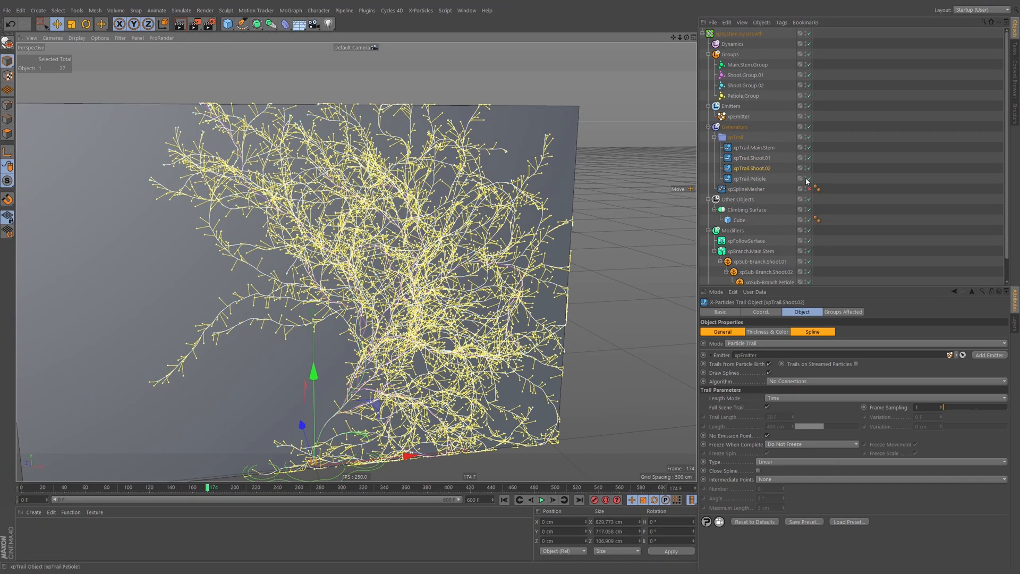
{"action": "left_click", "coordinate": [808, 178]}
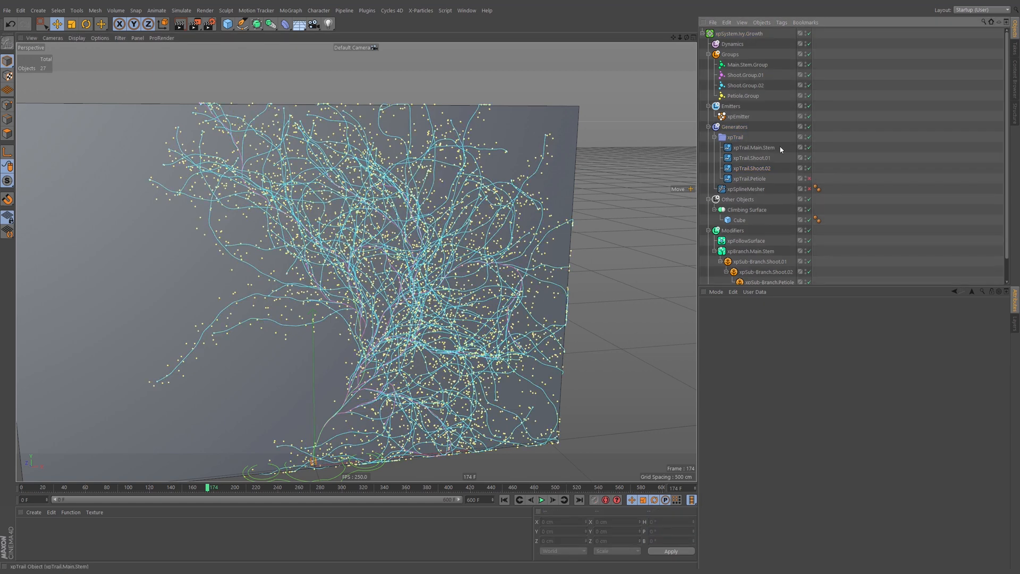
{"action": "left_click", "coordinate": [808, 117]}
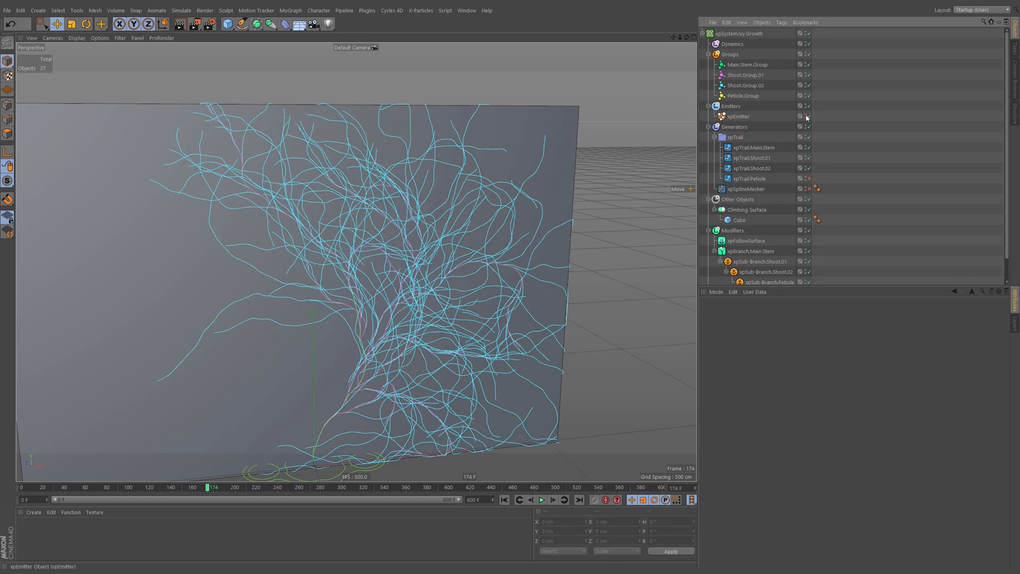
Disable the xpTrail.Shoot.02 trail to examine the main stem and first shoots, and re-enable and select it
{"action": "left_click_drag", "start_coordinate": [492, 289], "coordinate": [478, 260], "text": "alt"}
{"action": "left_click", "coordinate": [808, 168]}
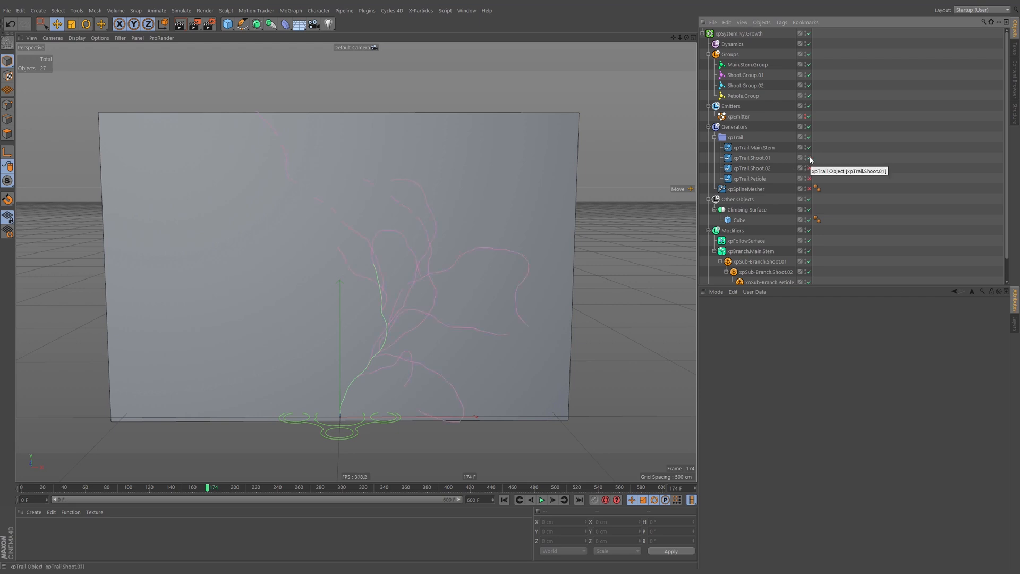
{"action": "left_click_drag", "start_coordinate": [524, 249], "coordinate": [386, 325], "text": "alt"}
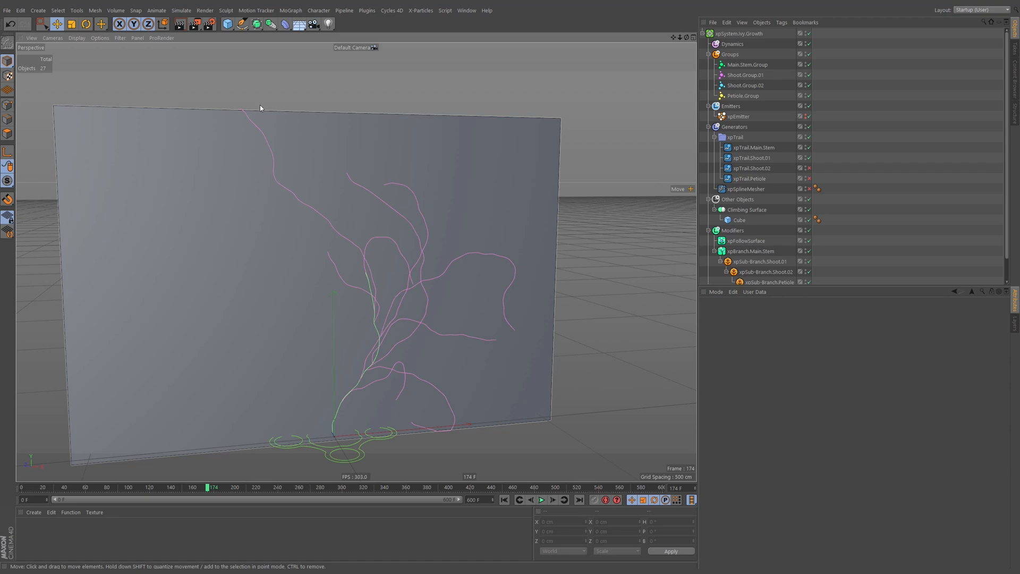
{"action": "left_click_drag", "start_coordinate": [315, 218], "coordinate": [527, 274], "text": "alt"}
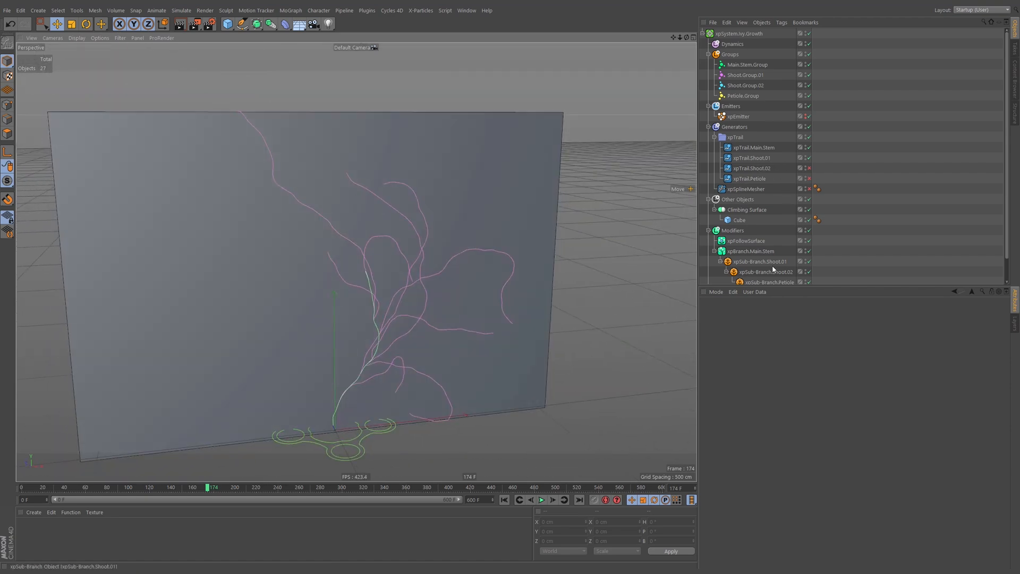
{"action": "left_click", "coordinate": [808, 168]}
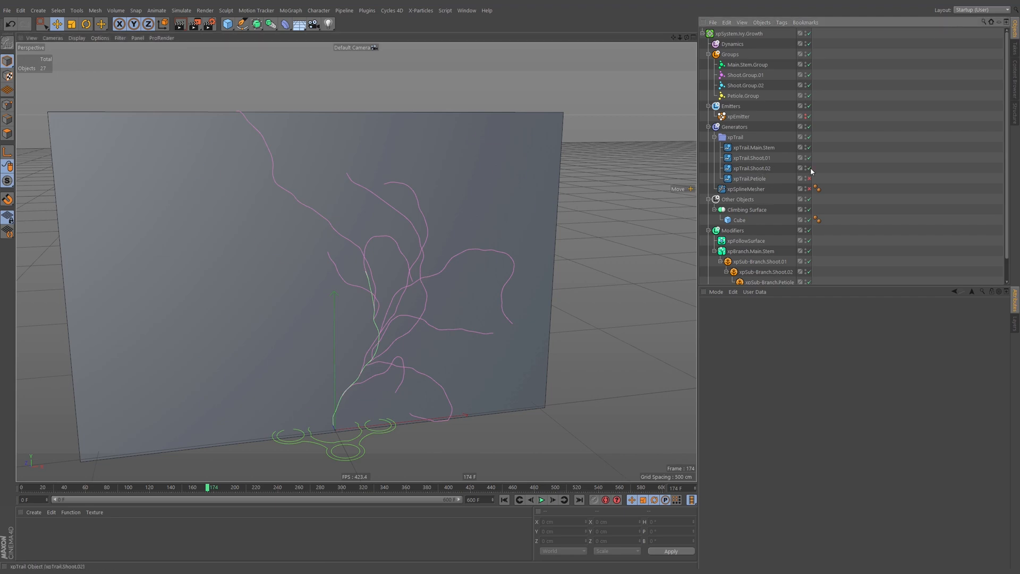
{"action": "left_click", "coordinate": [762, 170]}
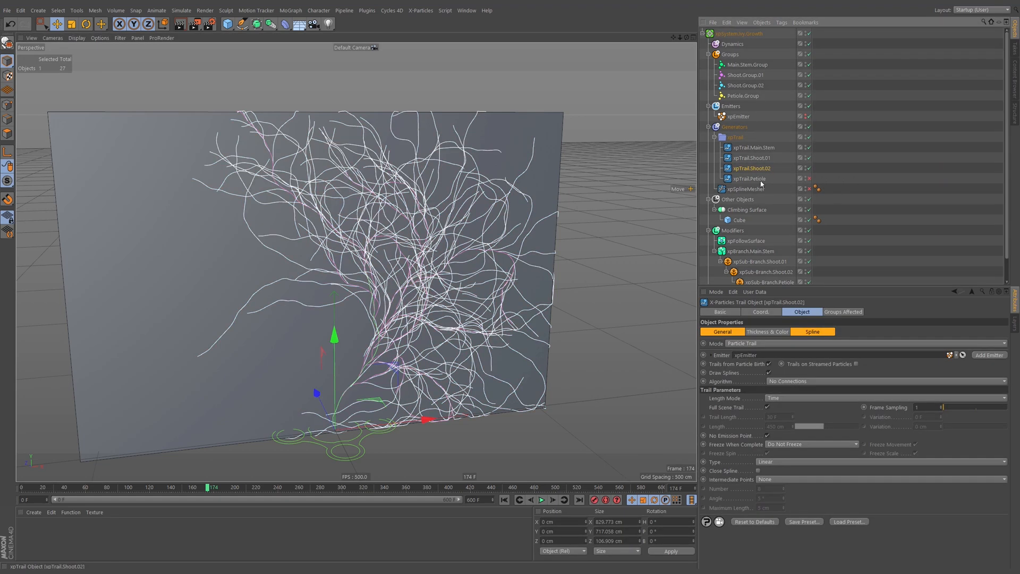
Set the xpSub-Branch.Shoot.01 branching interval to 20 F with 5 F variation and replay the growth
{"action": "left_click", "coordinate": [767, 272]}
{"action": "left_click", "coordinate": [767, 261]}
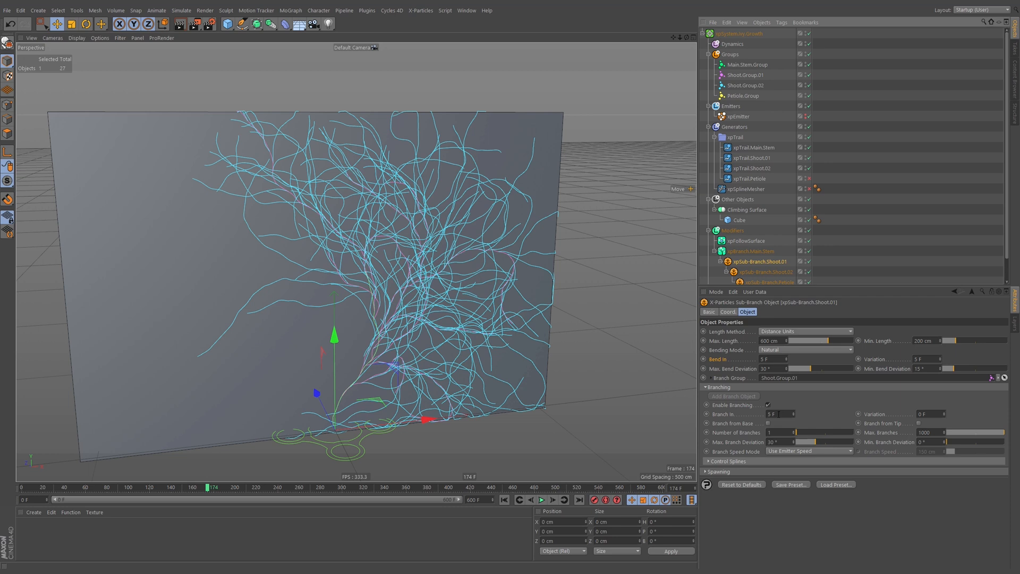
{"action": "left_click", "coordinate": [775, 414]}
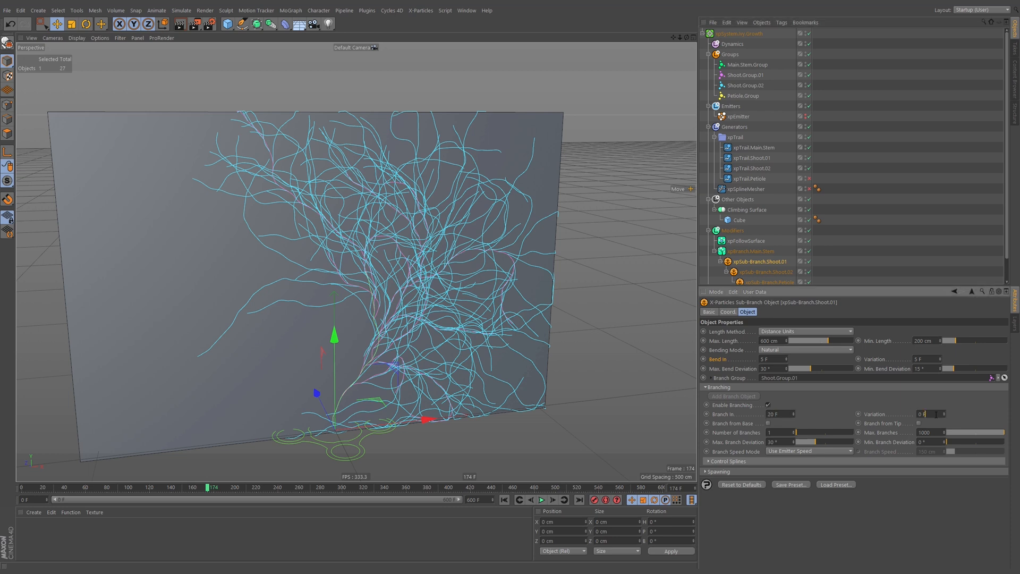
{"action": "left_click", "coordinate": [505, 501]}
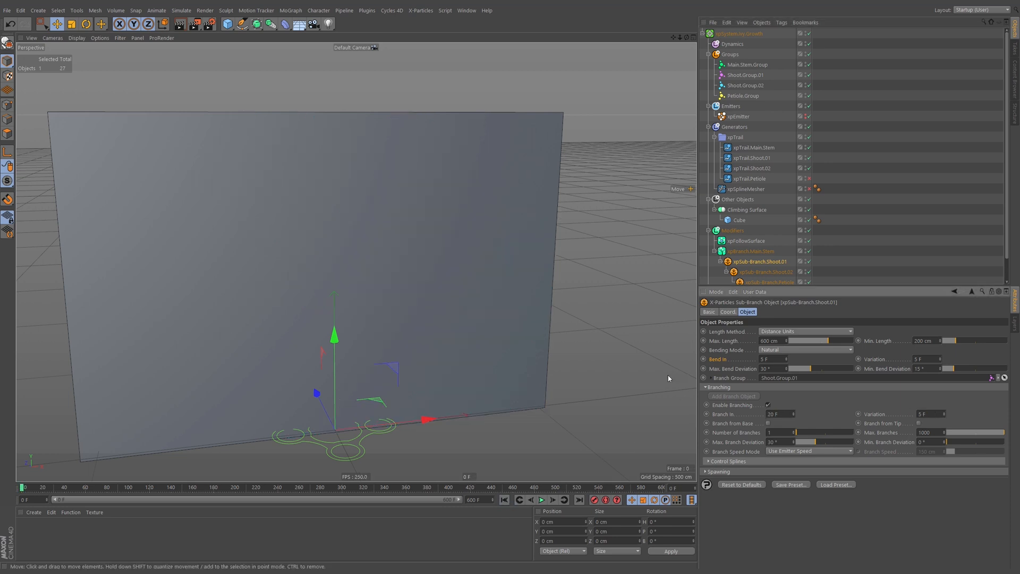
{"action": "left_click", "coordinate": [542, 500]}
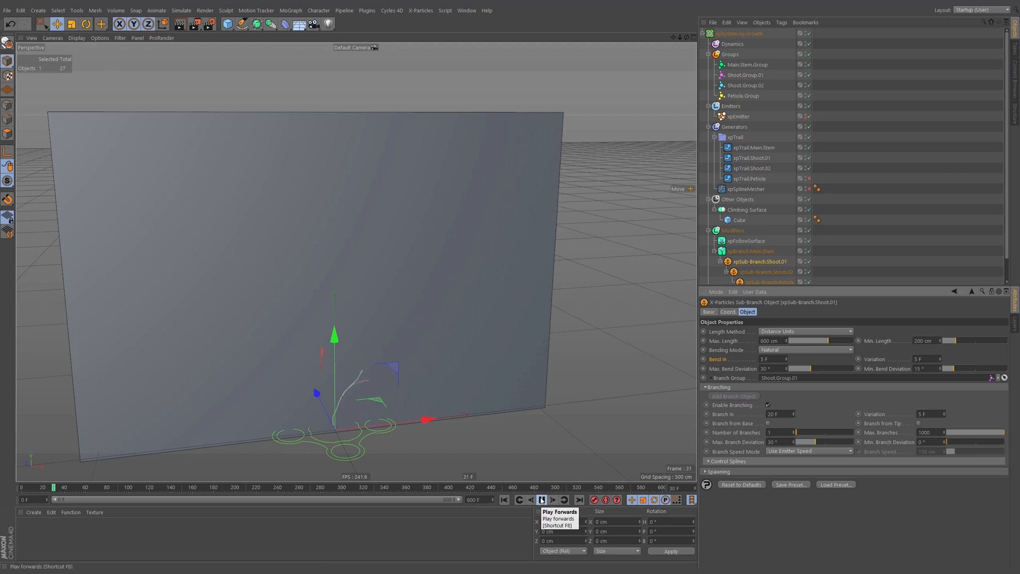
Set the xpBranch.Main.Stem branching interval to 20 F and replay the growth to check the sparser branching
{"action": "left_click", "coordinate": [751, 251]}
{"action": "left_click", "coordinate": [739, 331]}
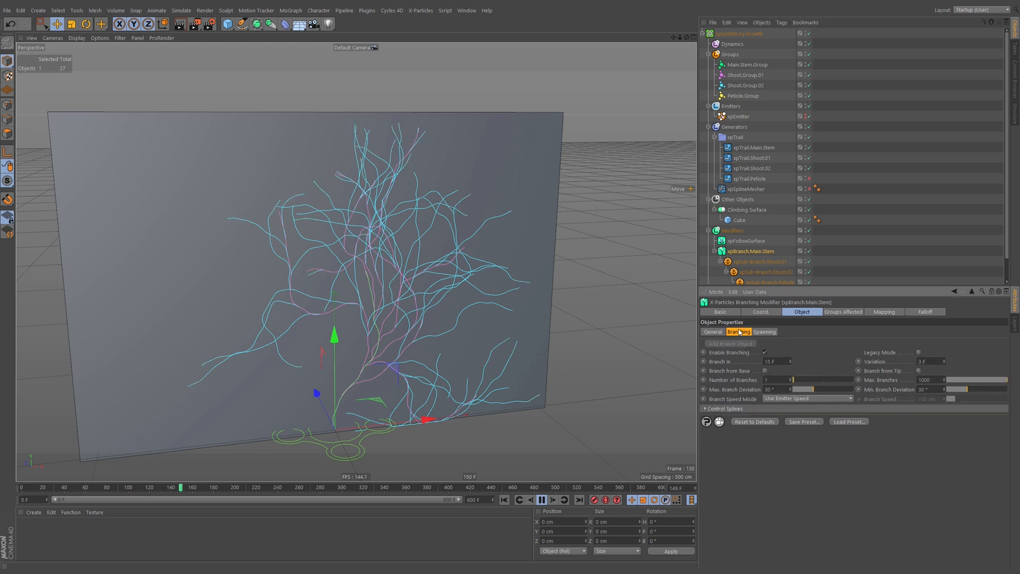
{"action": "double_click", "coordinate": [776, 364]}
{"action": "type", "text": "20"}
{"action": "key", "text": "Tab"}
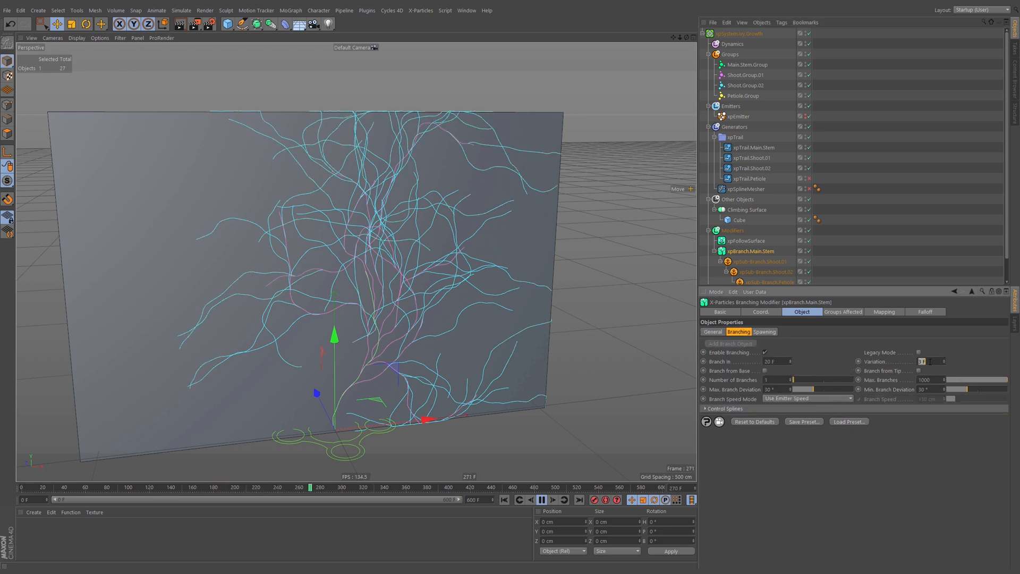
{"action": "left_click", "coordinate": [505, 500]}
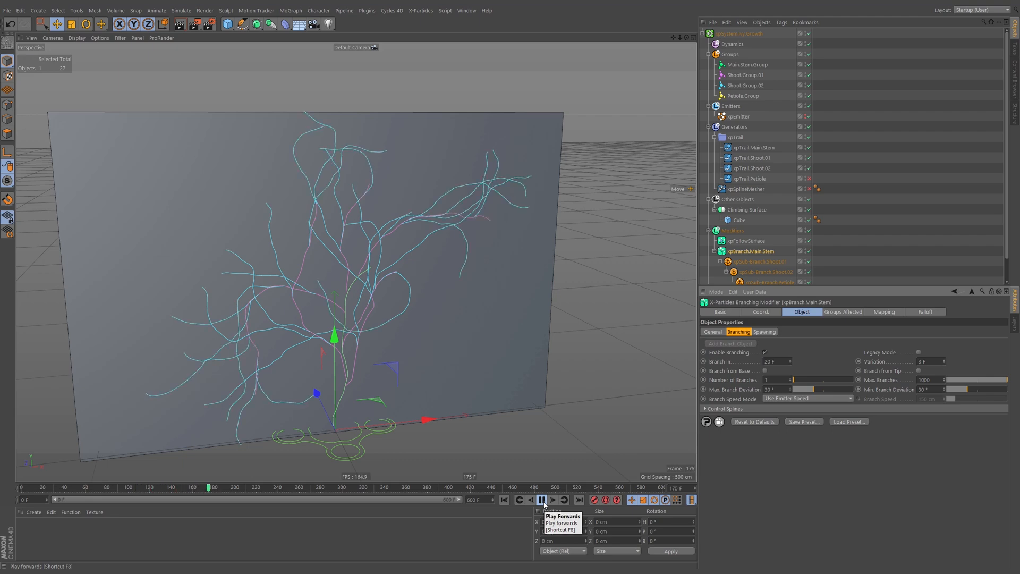
{"action": "middle_click_drag", "start_coordinate": [463, 352], "coordinate": [468, 343], "text": "alt"}
{"action": "left_click_drag", "start_coordinate": [448, 342], "coordinate": [484, 351], "text": "alt"}
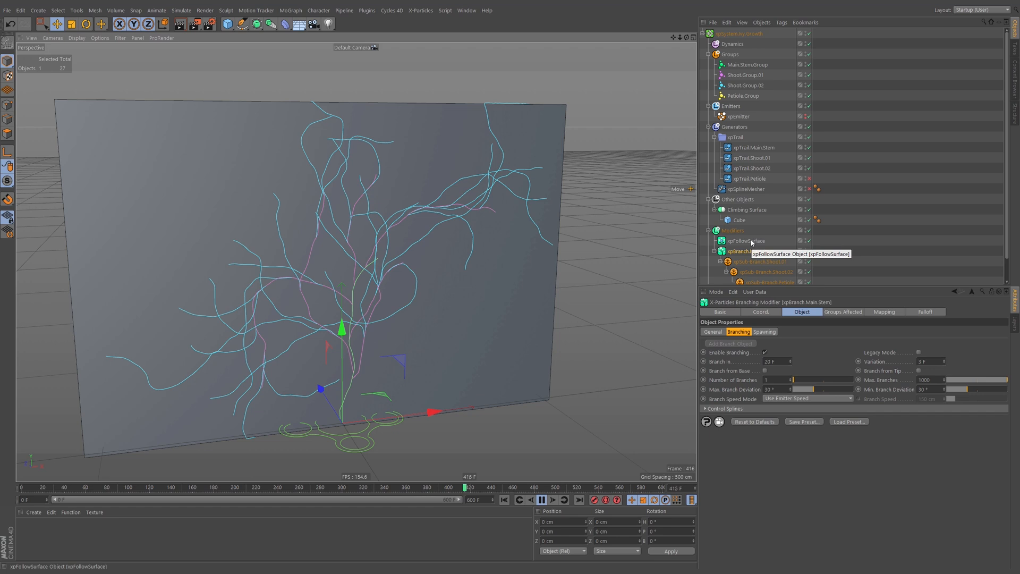
Test the growth with xpSub-Branch.Shoot.01 disabled and xpSub-Branch.Shoot.02 directly under xpBranch.Main.Stem, and restore the original nesting
{"action": "left_click", "coordinate": [772, 262]}
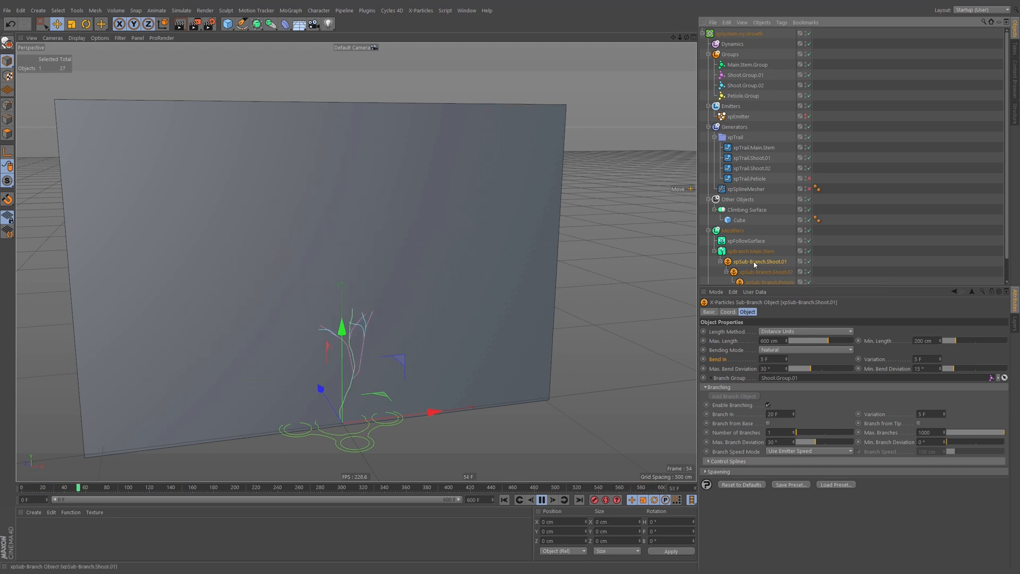
{"action": "left_click", "coordinate": [809, 262]}
{"action": "key", "text": "shift+f"}
{"action": "scroll", "coordinate": [780, 248], "scroll_direction": "down", "scroll_amount": 2}
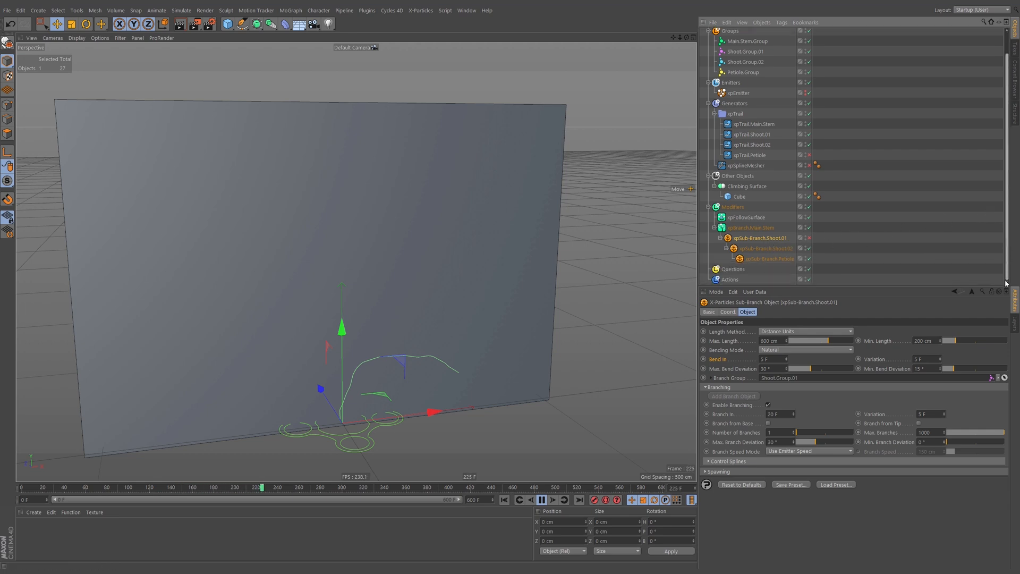
{"action": "left_click_drag", "start_coordinate": [774, 235], "coordinate": [775, 235]}
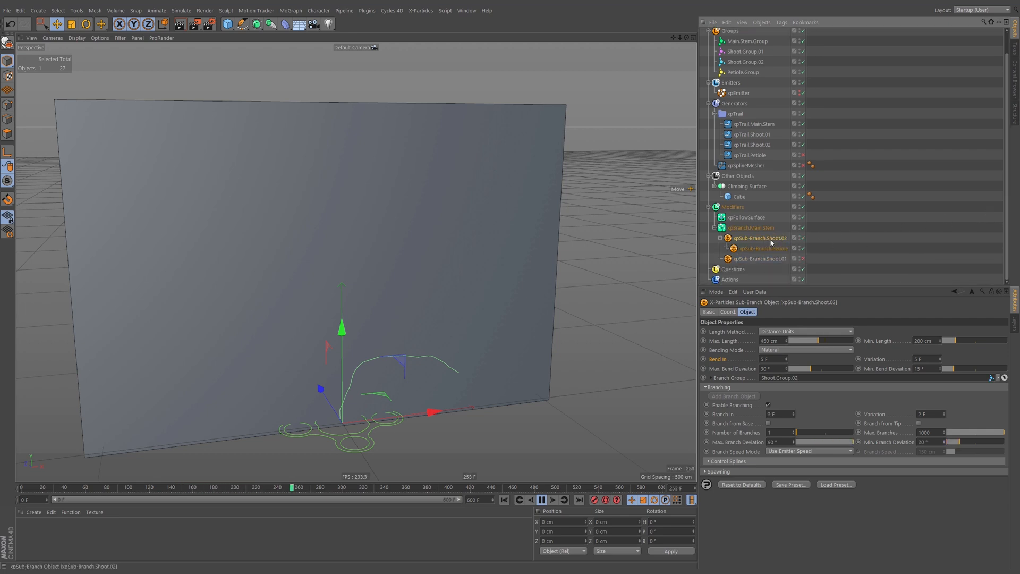
{"action": "left_click", "coordinate": [503, 500]}
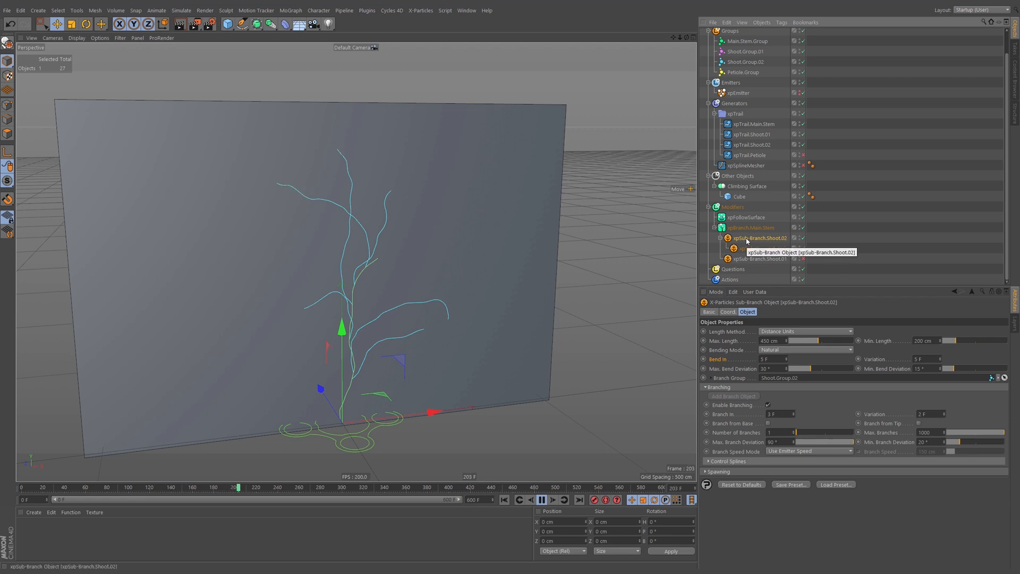
{"action": "left_click_drag", "start_coordinate": [746, 240], "coordinate": [749, 259]}
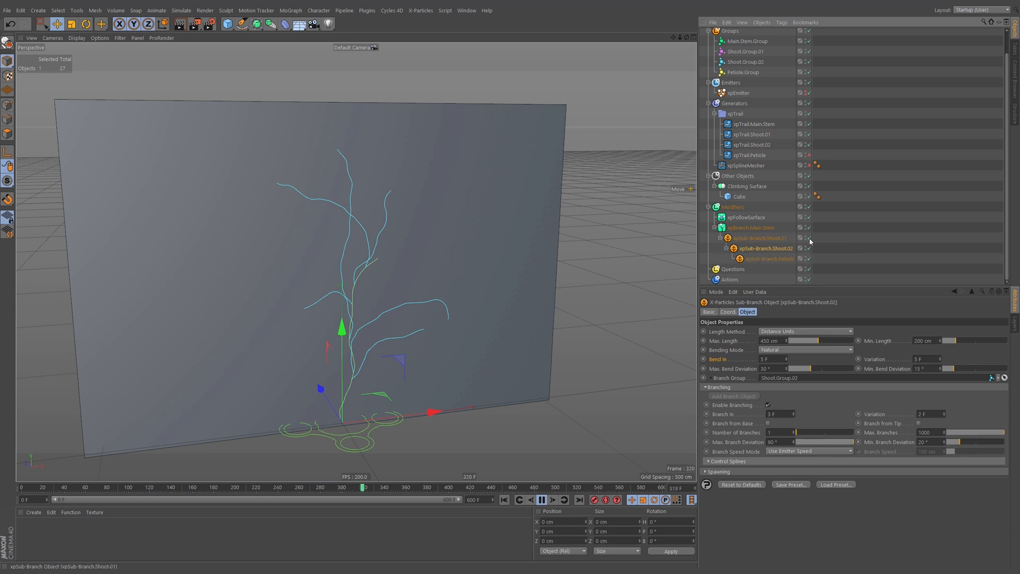
{"action": "left_click", "coordinate": [503, 499]}
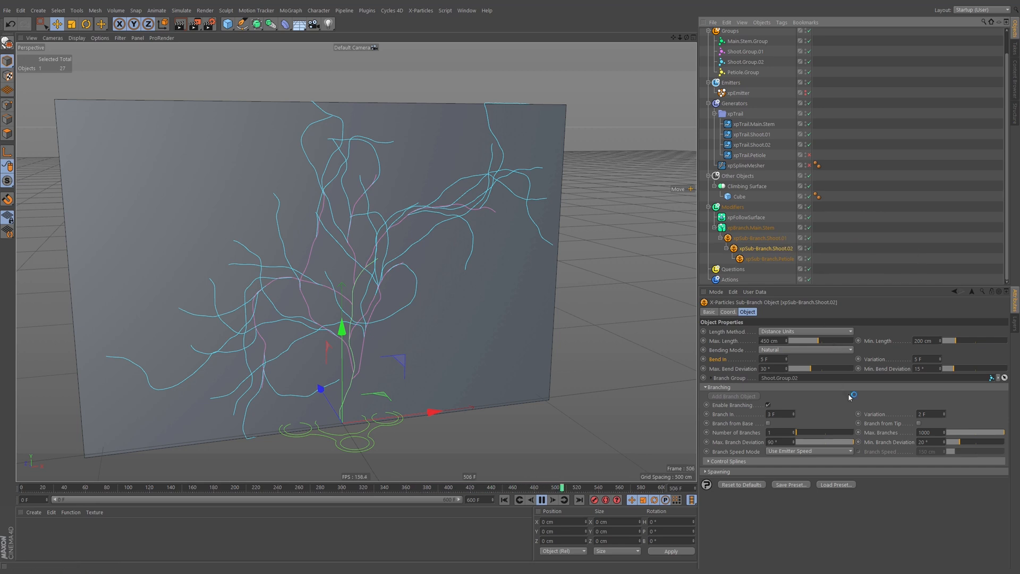
Re-enable the xpTrail.Petiole trail, replay the growth to about frame 197 and examine how the petioles sit against the wall
{"action": "left_click", "coordinate": [773, 260]}
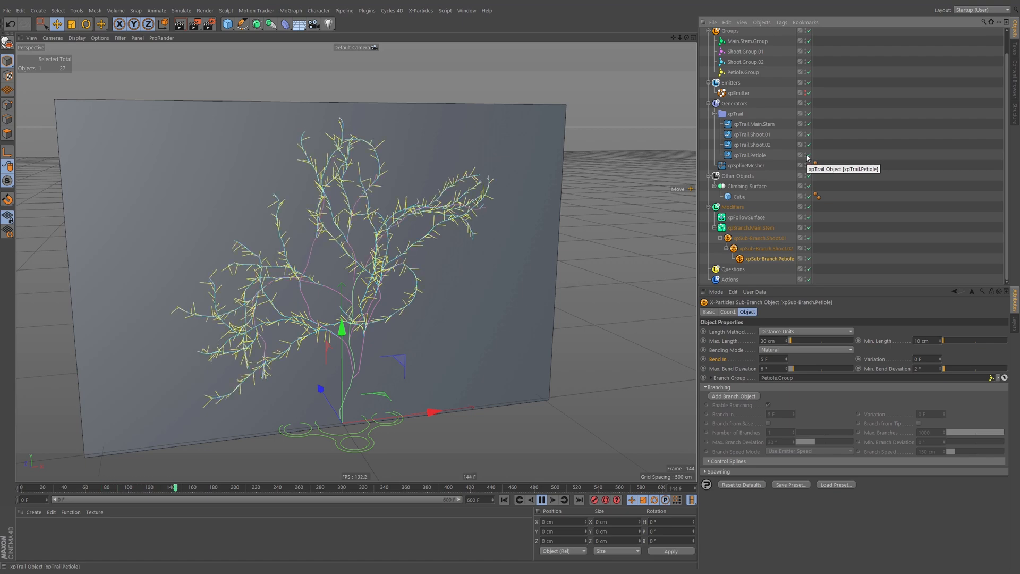
{"action": "left_click", "coordinate": [542, 500]}
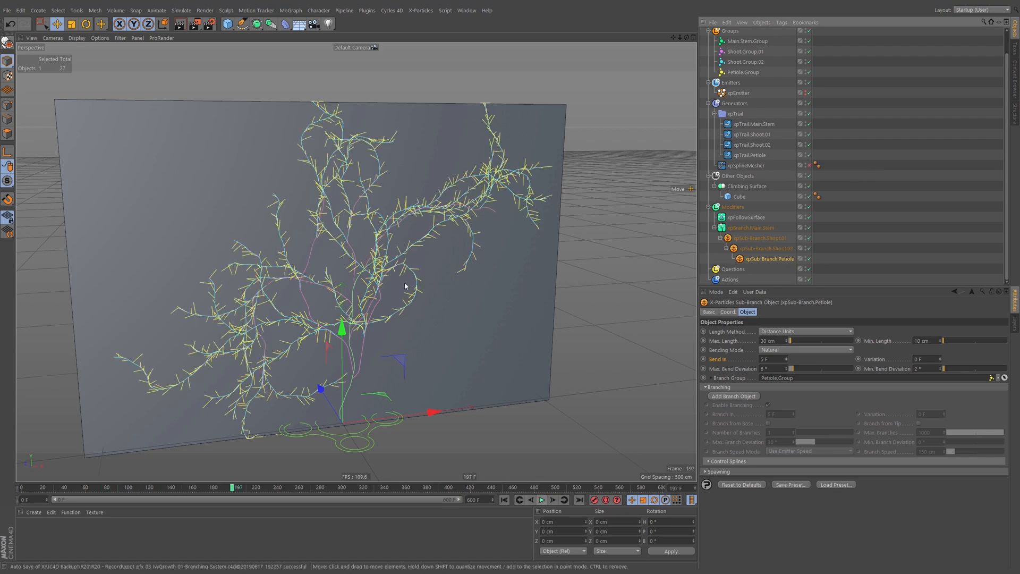
{"action": "mouse_move", "coordinate": [404, 286]}
{"action": "left_mouse_down", "text": "alt"}
{"action": "mouse_move", "coordinate": [381, 380]}
{"action": "mouse_move", "coordinate": [388, 297]}
{"action": "mouse_move", "coordinate": [379, 286]}
{"action": "mouse_move", "coordinate": [406, 298]}
{"action": "left_mouse_up", "text": "alt"}
{"action": "left_click_drag", "start_coordinate": [452, 361], "coordinate": [348, 400], "text": "alt"}
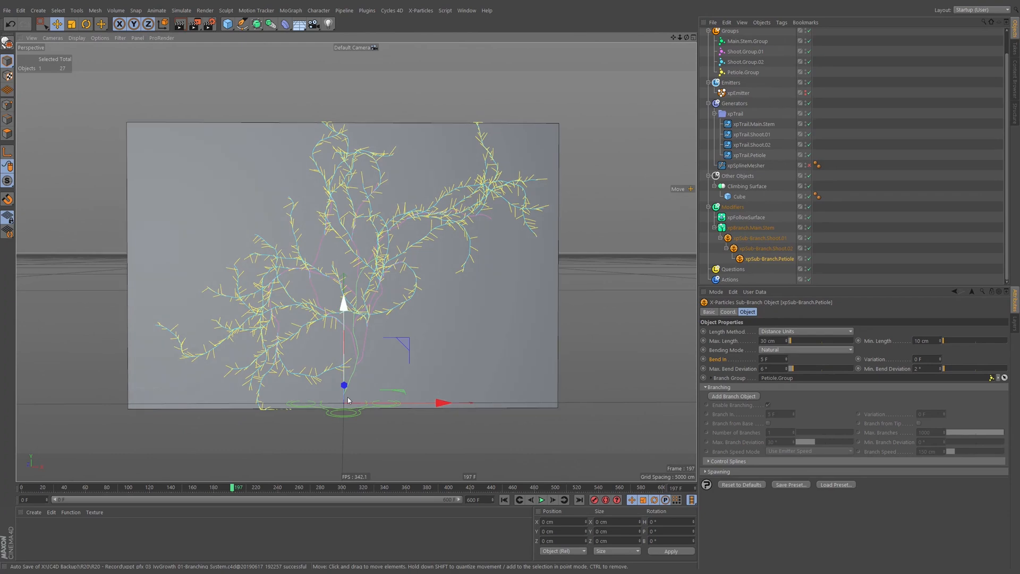
{"action": "left_click_drag", "start_coordinate": [375, 337], "coordinate": [379, 355], "text": "alt"}
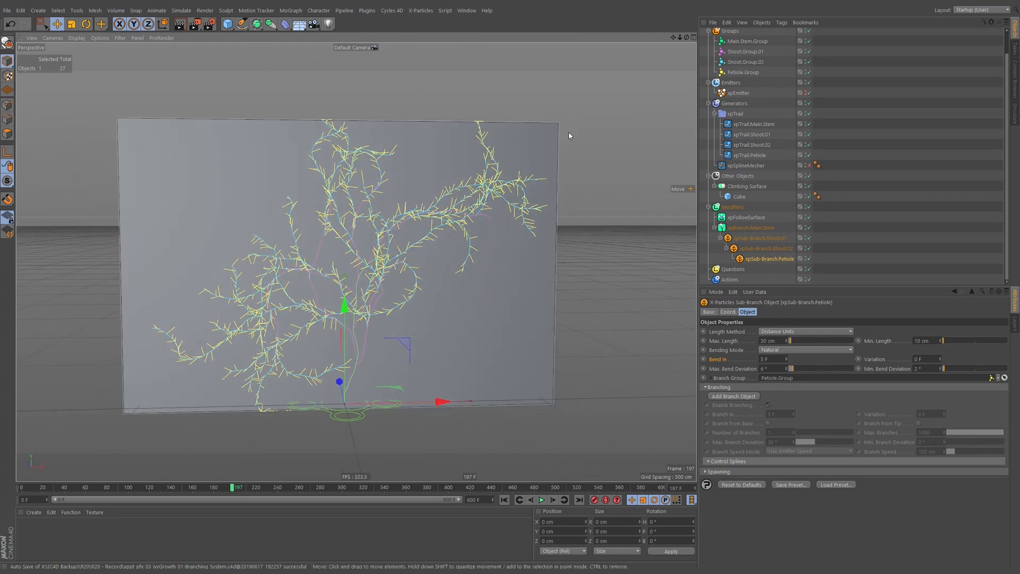
{"action": "left_click_drag", "start_coordinate": [461, 197], "coordinate": [389, 299], "text": "alt"}
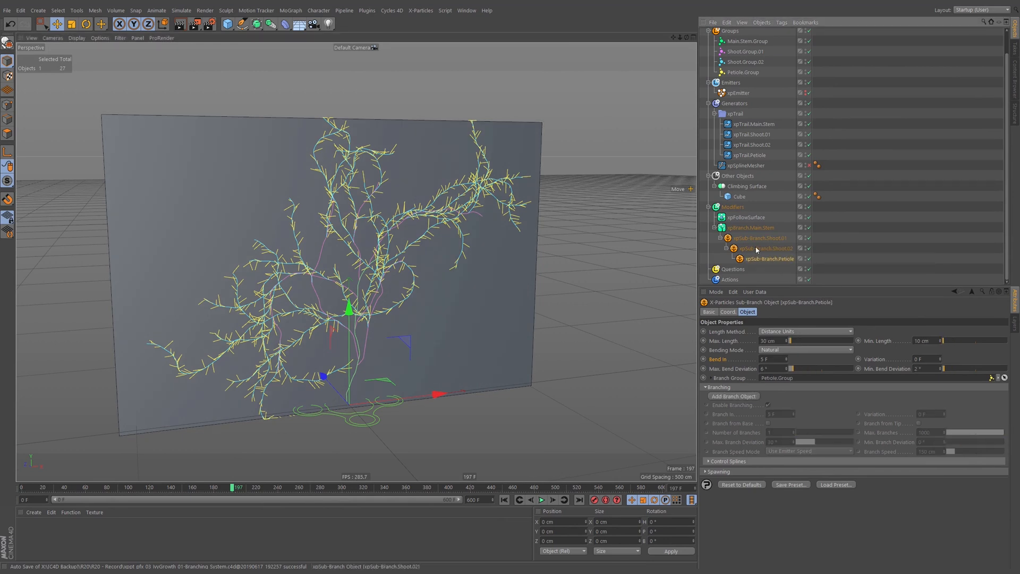
{"action": "mouse_move", "coordinate": [401, 243]}
{"action": "left_mouse_down", "text": "alt"}
{"action": "mouse_move", "coordinate": [426, 236]}
{"action": "mouse_move", "coordinate": [394, 229]}
{"action": "left_mouse_up", "text": "alt"}
{"action": "right_click_drag", "start_coordinate": [374, 190], "coordinate": [394, 205], "text": "alt"}
{"action": "left_click_drag", "start_coordinate": [394, 207], "coordinate": [466, 237], "text": "alt"}
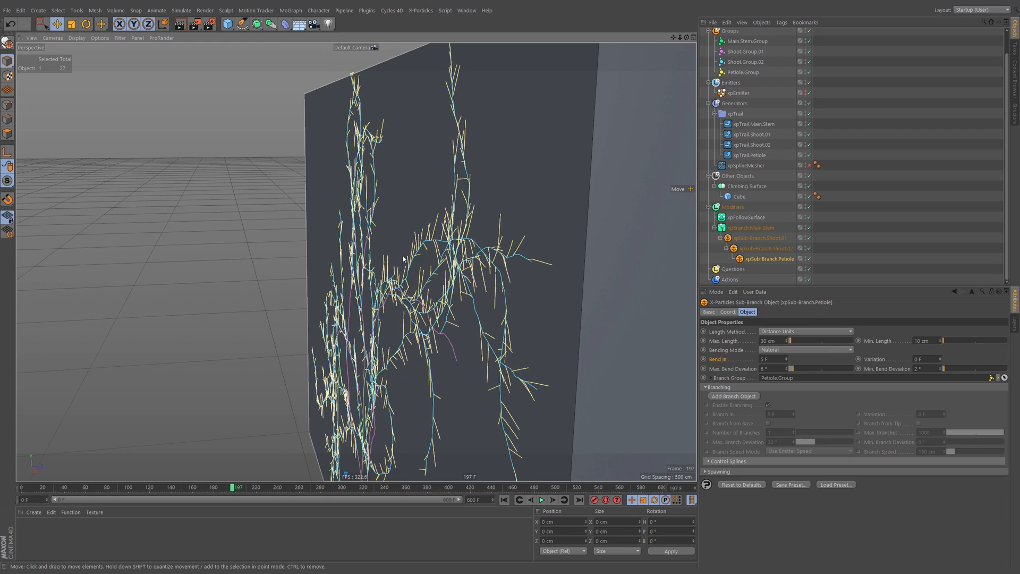
{"action": "scroll", "coordinate": [384, 282], "scroll_direction": "down", "scroll_amount": 5}
{"action": "left_click_drag", "start_coordinate": [385, 282], "coordinate": [425, 296], "text": "alt"}
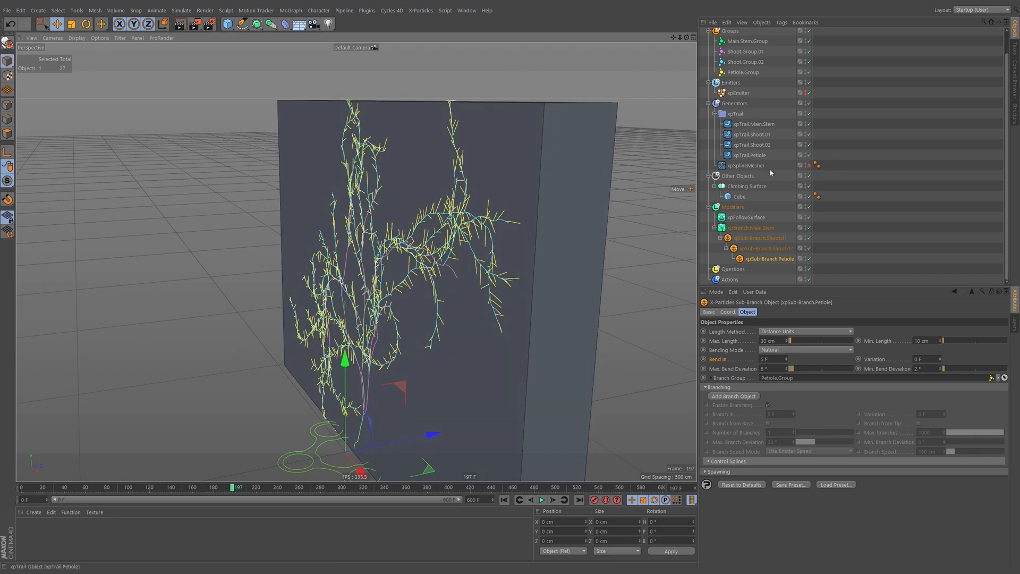
Limit the xpFollowSurface modifier to Main.Stem.Group, Shoot.Group.01 and Shoot.Group.02, leaving out the petiole group
{"action": "left_click", "coordinate": [715, 227]}
{"action": "left_click", "coordinate": [746, 240]}
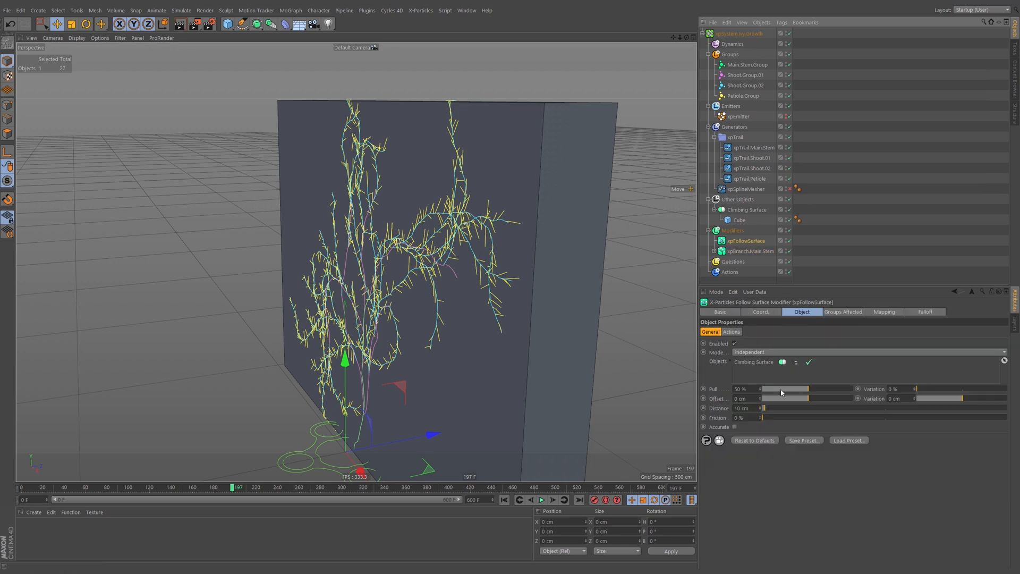
{"action": "left_click", "coordinate": [844, 312]}
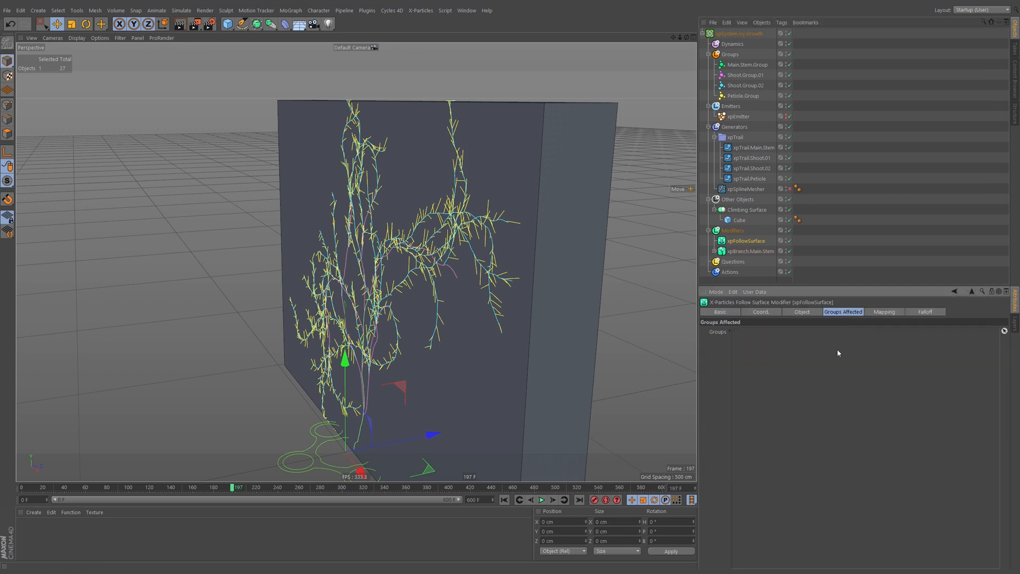
{"action": "left_click", "coordinate": [1003, 331]}
{"action": "left_click", "coordinate": [753, 66]}
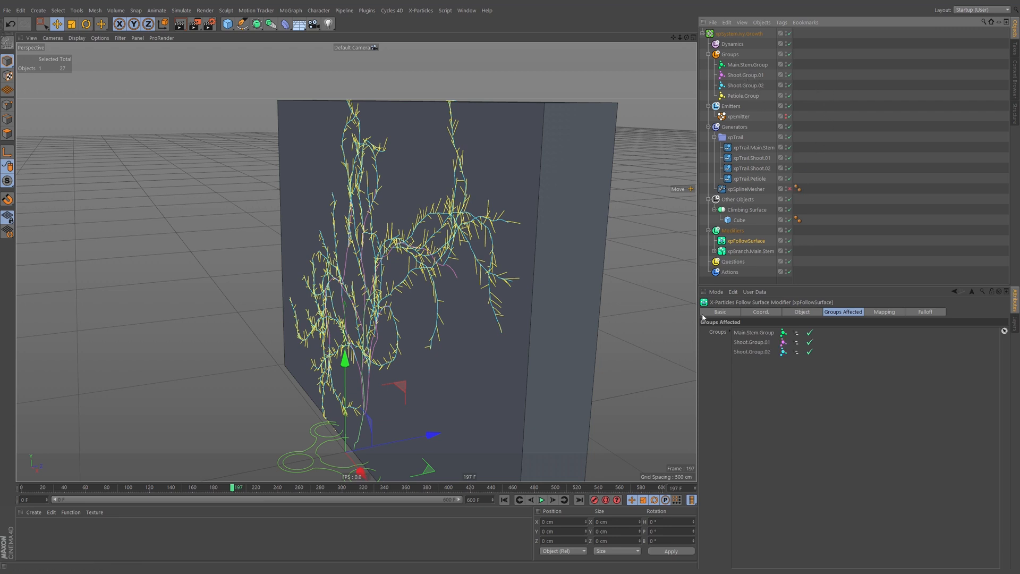
Replay the growth to about frame 242 while checking the petioles without surface following
{"action": "left_click", "coordinate": [504, 499]}
{"action": "left_click", "coordinate": [541, 499]}
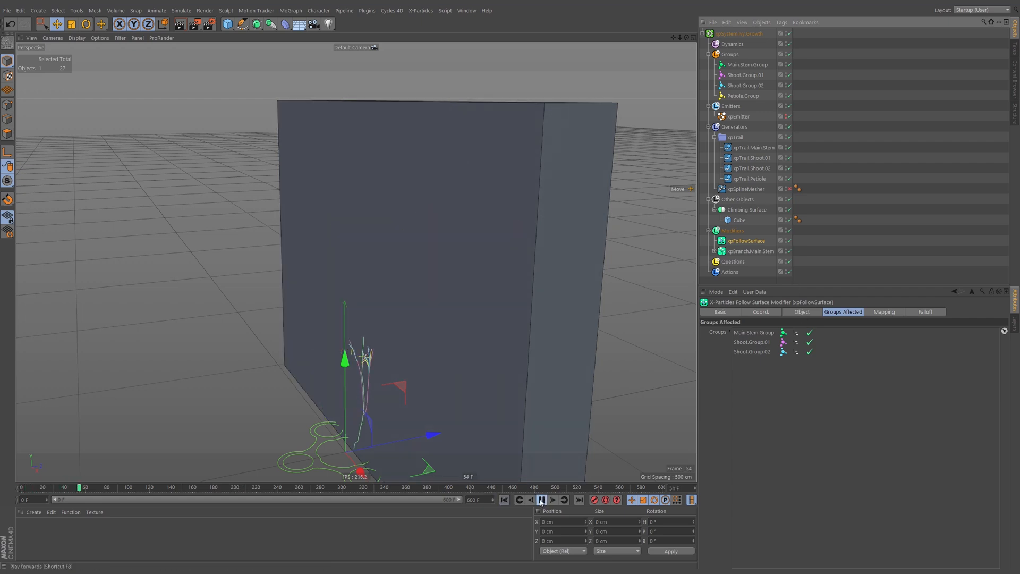
{"action": "left_click_drag", "start_coordinate": [415, 345], "coordinate": [376, 325], "text": "alt"}
{"action": "right_click_drag", "start_coordinate": [405, 308], "coordinate": [531, 266], "text": "alt"}
{"action": "left_click_drag", "start_coordinate": [426, 294], "coordinate": [584, 306], "text": "alt"}
{"action": "mouse_move", "coordinate": [600, 304]}
{"action": "right_mouse_down", "text": "alt"}
{"action": "mouse_move", "coordinate": [578, 301]}
{"action": "mouse_move", "coordinate": [587, 298]}
{"action": "right_mouse_up", "text": "alt"}
{"action": "left_click_drag", "start_coordinate": [458, 282], "coordinate": [535, 291], "text": "alt"}
{"action": "left_click", "coordinate": [542, 500]}
Examine the petiole directions relative to the wall up close and from several angles
{"action": "middle_click_drag", "start_coordinate": [619, 191], "coordinate": [535, 216], "text": "alt"}
{"action": "mouse_move", "coordinate": [535, 216]}
{"action": "left_mouse_down", "text": "alt"}
{"action": "mouse_move", "coordinate": [531, 256]}
{"action": "mouse_move", "coordinate": [552, 218]}
{"action": "left_mouse_up", "text": "alt"}
{"action": "right_click_drag", "start_coordinate": [552, 217], "coordinate": [641, 170], "text": "alt"}
{"action": "mouse_move", "coordinate": [641, 170]}
{"action": "left_mouse_down", "text": "alt"}
{"action": "mouse_move", "coordinate": [595, 186]}
{"action": "mouse_move", "coordinate": [630, 183]}
{"action": "left_mouse_up", "text": "alt"}
{"action": "right_click_drag", "start_coordinate": [610, 186], "coordinate": [512, 216], "text": "alt"}
{"action": "middle_click_drag", "start_coordinate": [561, 220], "coordinate": [555, 237], "text": "alt"}
{"action": "right_click_drag", "start_coordinate": [554, 237], "coordinate": [511, 239], "text": "alt"}
{"action": "left_click_drag", "start_coordinate": [509, 239], "coordinate": [523, 258], "text": "alt"}
Add an xpGravity modifier and limit it to Petiole.Group
{"action": "key", "text": "shift+c"}
{"action": "type", "text": "grav"}
{"action": "key", "text": "Down"}
{"action": "key", "text": "Return"}
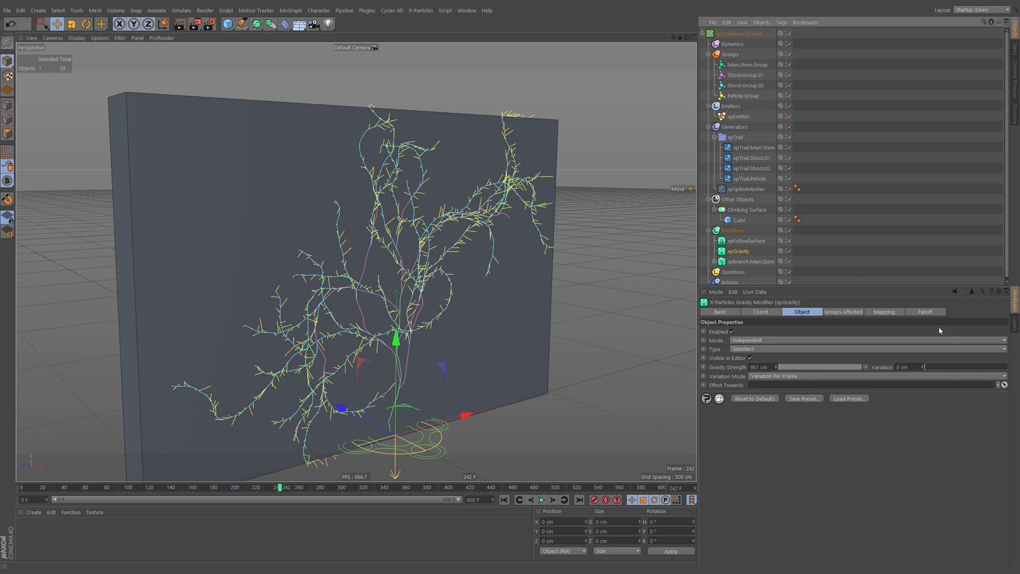
{"action": "left_click", "coordinate": [846, 311]}
{"action": "left_click", "coordinate": [1003, 331]}
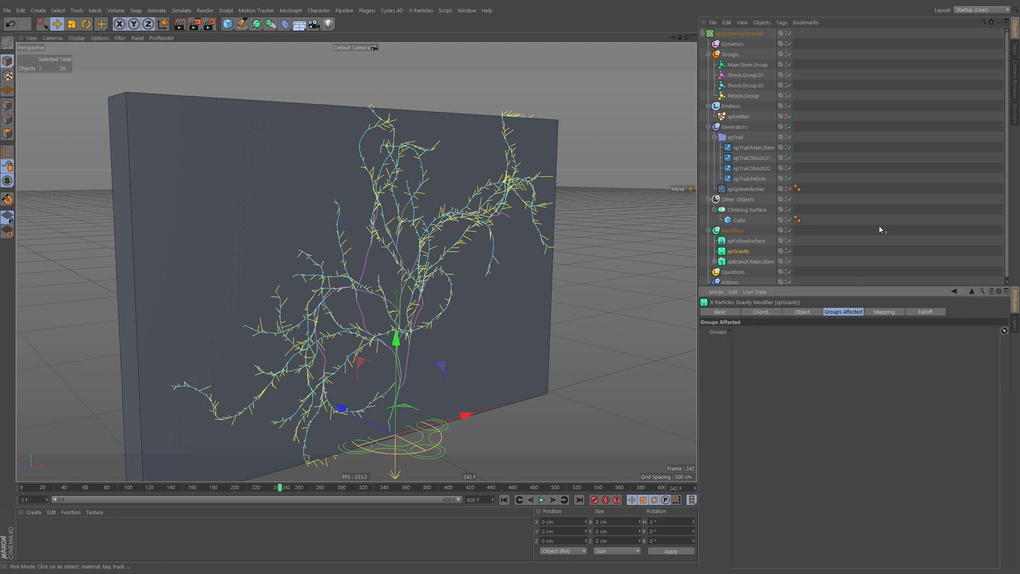
{"action": "left_click", "coordinate": [744, 96]}
Replay the growth to about frame 545 while checking the effect of gravity on the petioles
{"action": "left_click", "coordinate": [504, 499]}
{"action": "left_click", "coordinate": [540, 501]}
{"action": "right_click_drag", "start_coordinate": [409, 351], "coordinate": [475, 297], "text": "alt"}
{"action": "left_click_drag", "start_coordinate": [423, 299], "coordinate": [335, 275], "text": "alt"}
{"action": "right_click_drag", "start_coordinate": [334, 275], "coordinate": [496, 253], "text": "alt"}
{"action": "middle_click_drag", "start_coordinate": [496, 252], "coordinate": [468, 254], "text": "alt"}
{"action": "left_click_drag", "start_coordinate": [466, 265], "coordinate": [539, 296], "text": "alt"}
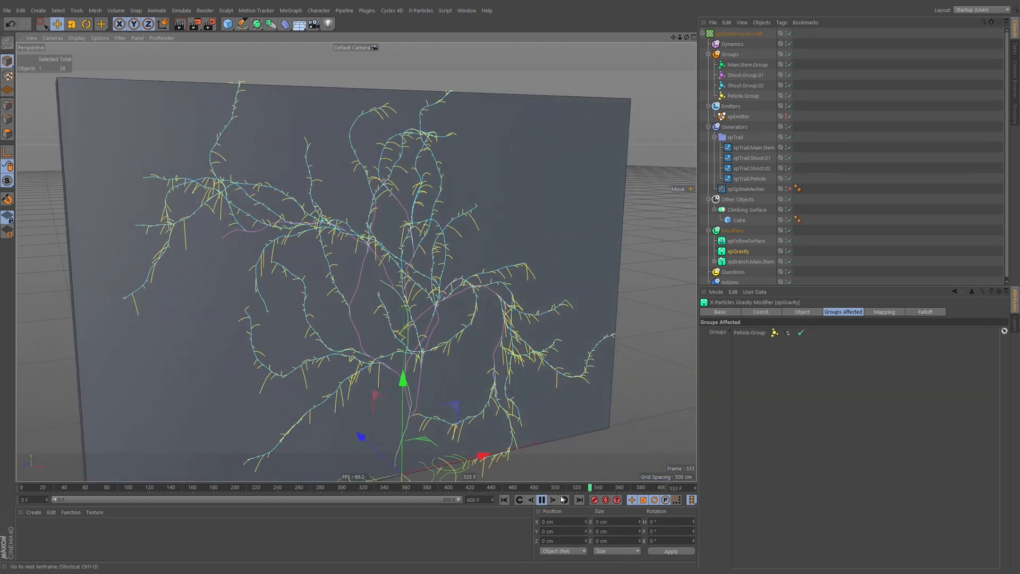
{"action": "left_click", "coordinate": [540, 502]}
Examine the petioles from the side and close up, checking whether any pass through the wall
{"action": "scroll", "coordinate": [400, 227], "scroll_direction": "up", "scroll_amount": 3}
{"action": "right_click_drag", "start_coordinate": [458, 203], "coordinate": [390, 255], "text": "alt"}
{"action": "left_click_drag", "start_coordinate": [391, 255], "coordinate": [492, 244], "text": "alt"}
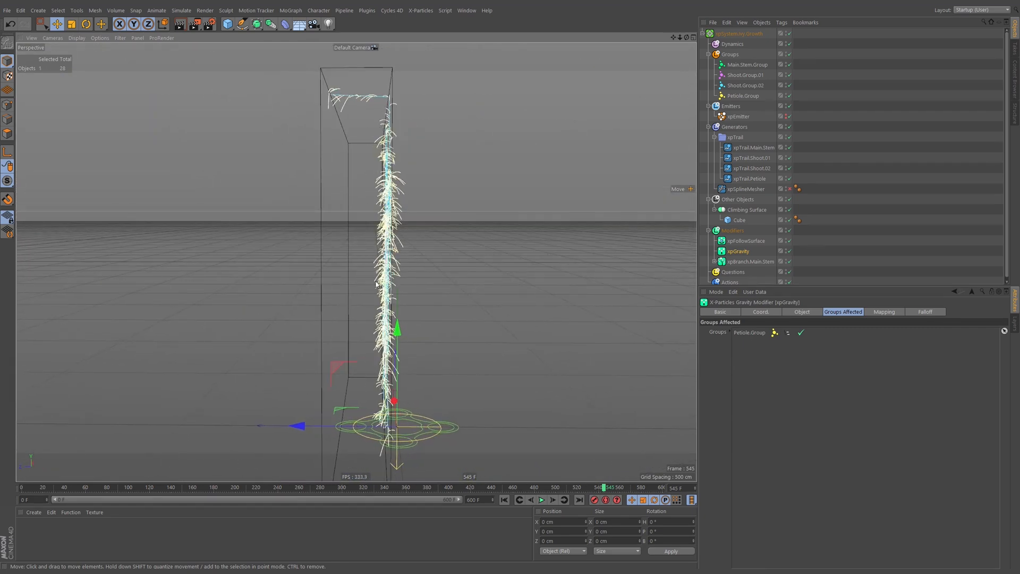
{"action": "right_click_drag", "start_coordinate": [382, 183], "coordinate": [637, 160], "text": "alt"}
{"action": "mouse_move", "coordinate": [357, 281]}
{"action": "right_mouse_down", "text": "alt"}
{"action": "mouse_move", "coordinate": [403, 277]}
{"action": "mouse_move", "coordinate": [476, 232]}
{"action": "mouse_move", "coordinate": [368, 287]}
{"action": "mouse_move", "coordinate": [291, 402]}
{"action": "right_mouse_up", "text": "alt"}
{"action": "left_click_drag", "start_coordinate": [356, 262], "coordinate": [450, 236], "text": "alt"}
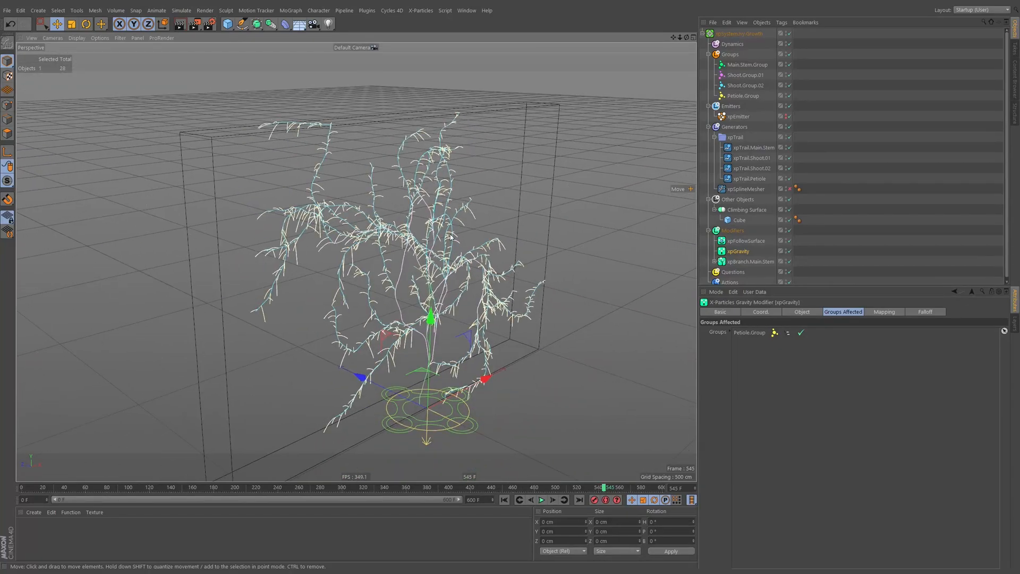
{"action": "right_click_drag", "start_coordinate": [502, 178], "coordinate": [478, 212], "text": "alt"}
{"action": "middle_click_drag", "start_coordinate": [478, 212], "coordinate": [467, 212], "text": "alt"}
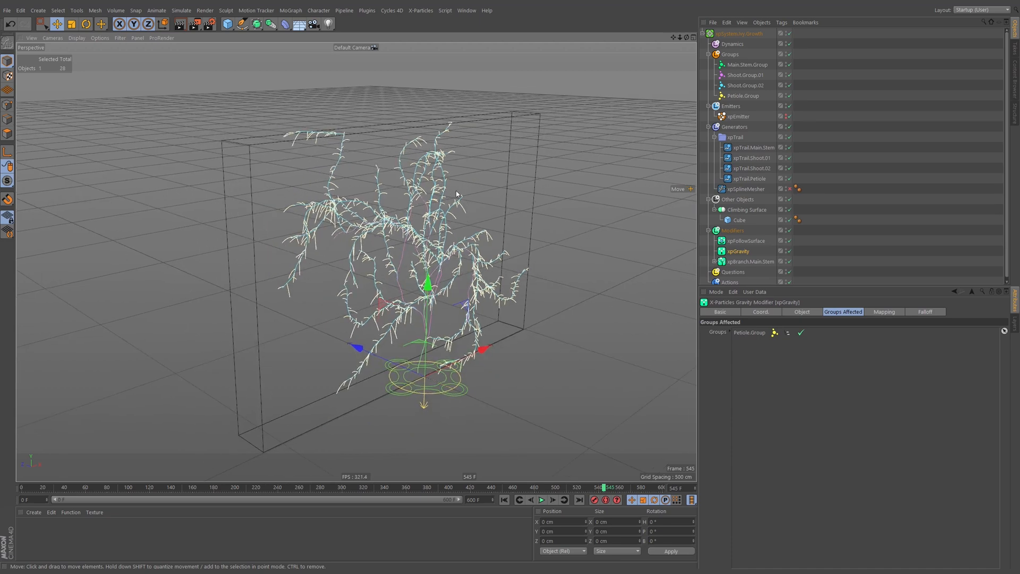
{"action": "right_click_drag", "start_coordinate": [451, 211], "coordinate": [449, 223], "text": "alt"}
{"action": "middle_click_drag", "start_coordinate": [448, 223], "coordinate": [430, 230], "text": "alt"}
{"action": "right_click_drag", "start_coordinate": [424, 227], "coordinate": [509, 180], "text": "alt"}
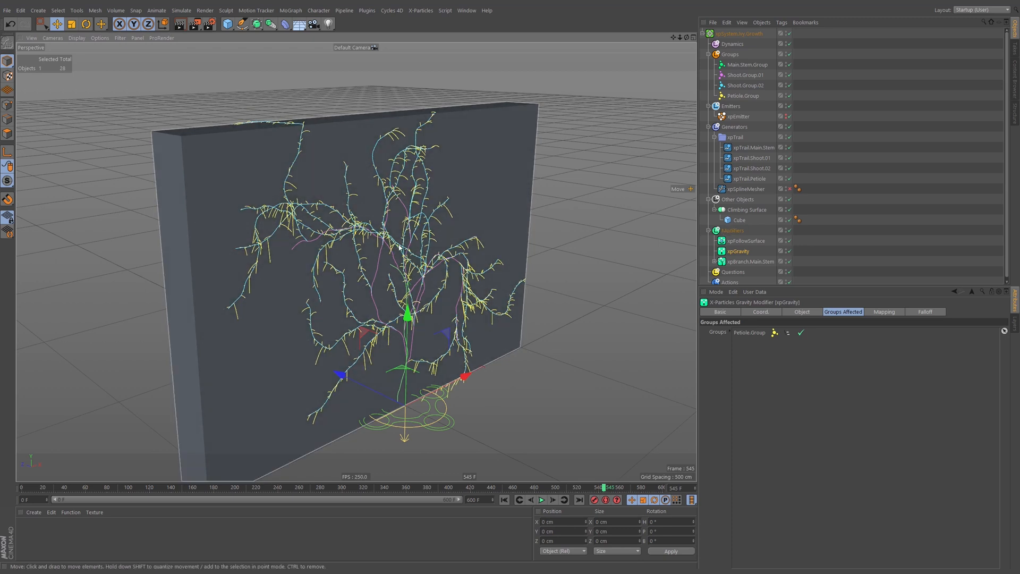
Add an xpAvoid motion modifier to the Modifiers folder
{"action": "left_click", "coordinate": [732, 231]}
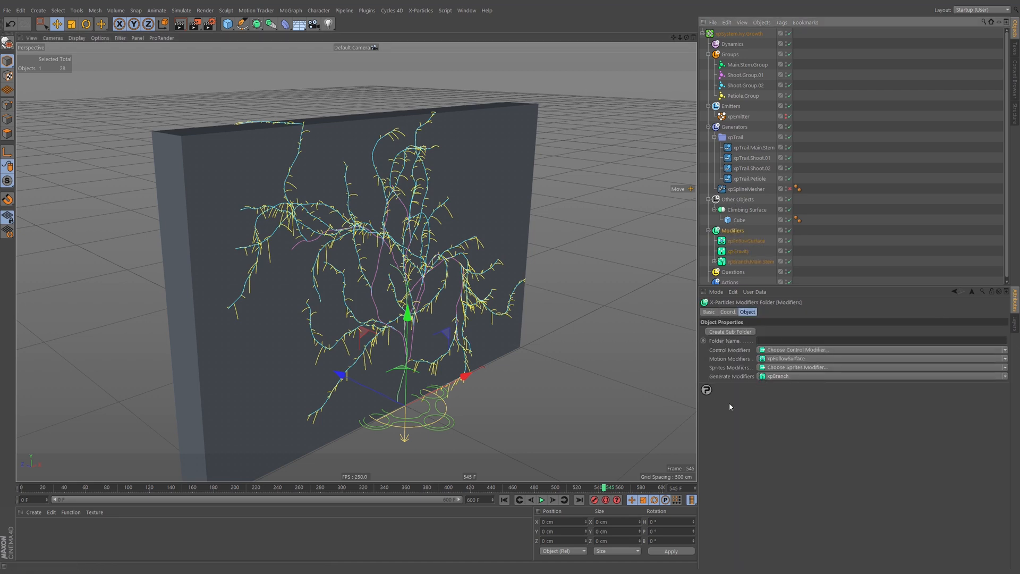
{"action": "left_click", "coordinate": [781, 358]}
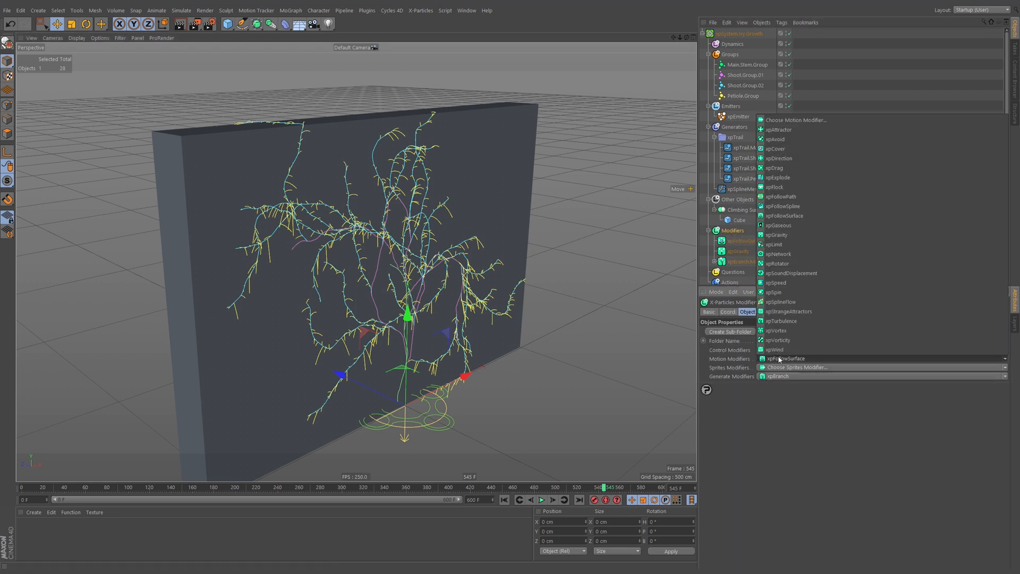
{"action": "left_click", "coordinate": [814, 139]}
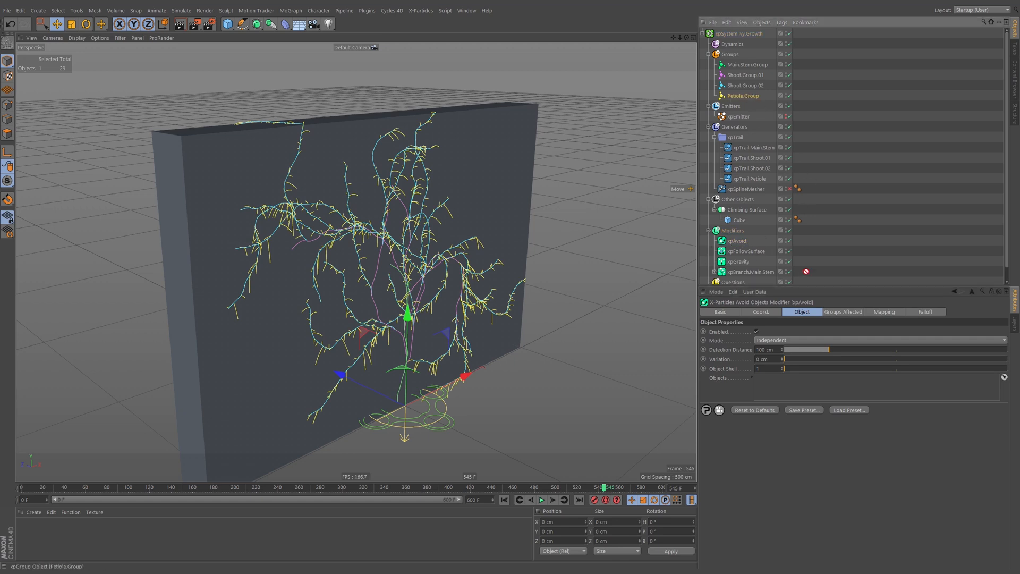
Limit the xpAvoid modifier to Petiole.Group and place it below xpFollowSurface in the Modifiers folder
{"action": "left_click", "coordinate": [847, 315]}
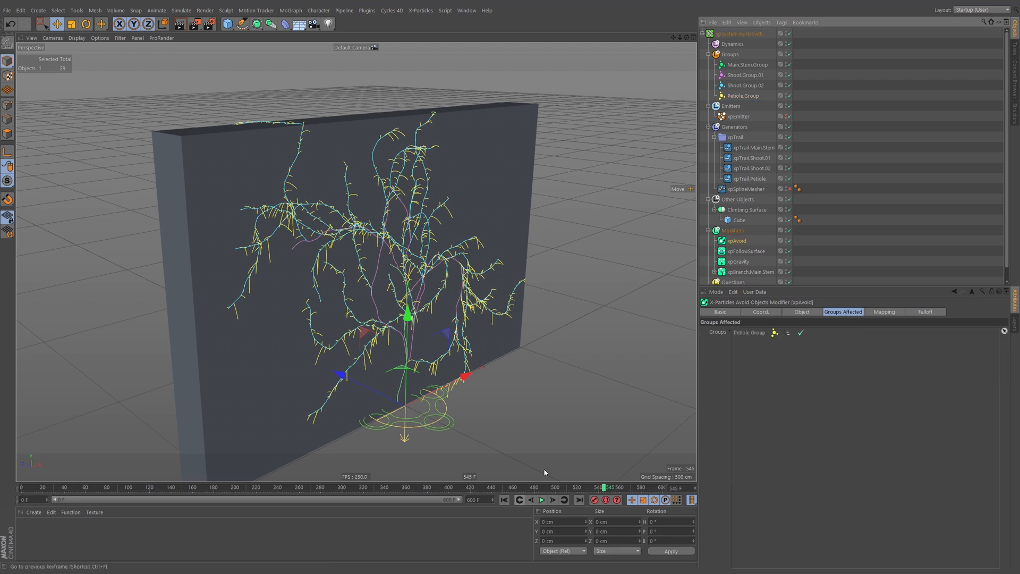
{"action": "left_click_drag", "start_coordinate": [747, 253], "coordinate": [742, 234]}
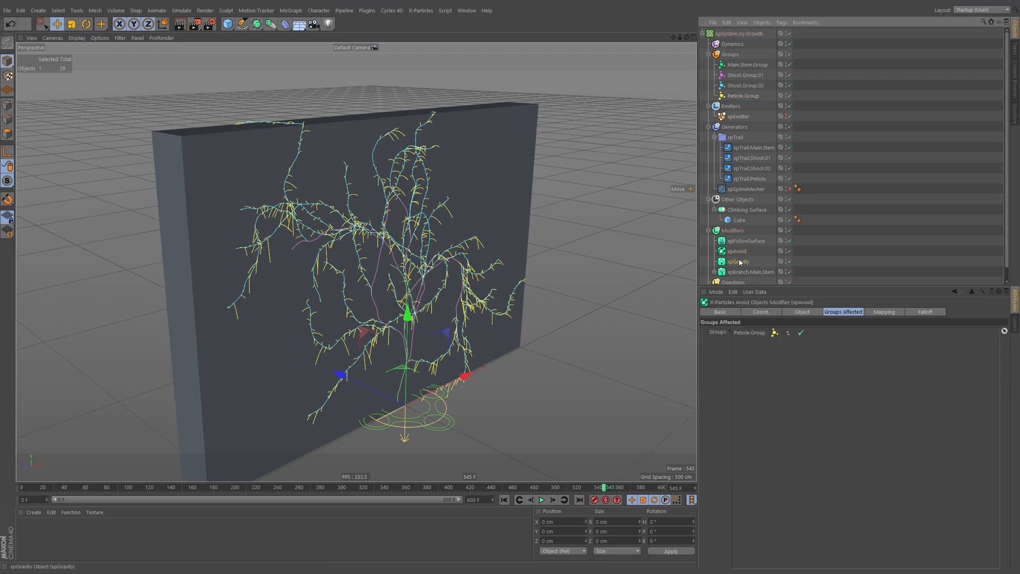
Create a sub-folder in the Modifiers folder and name it "Petiole Only"
{"action": "left_click", "coordinate": [741, 233]}
{"action": "left_click", "coordinate": [738, 332]}
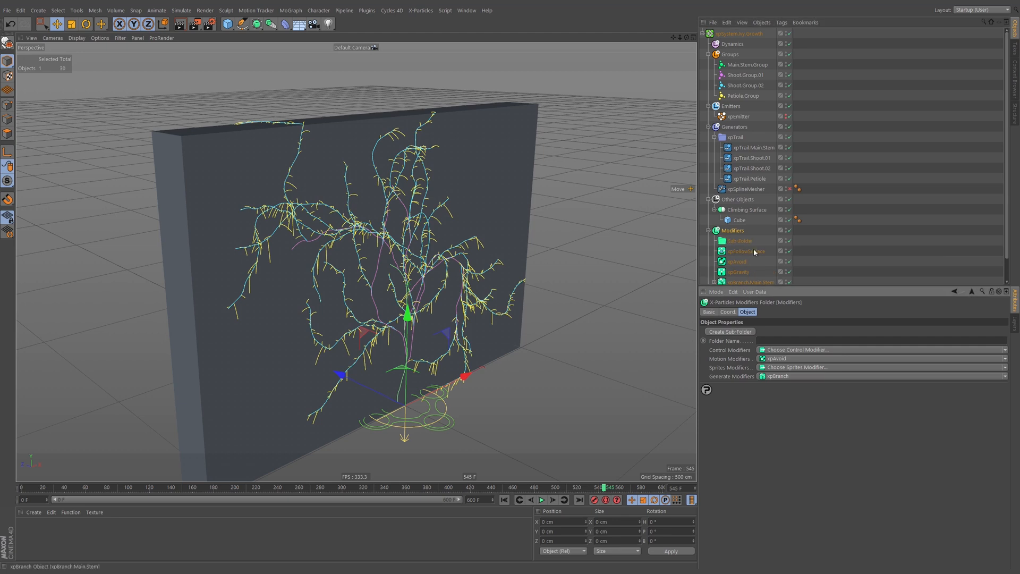
{"action": "double_click", "coordinate": [744, 240]}
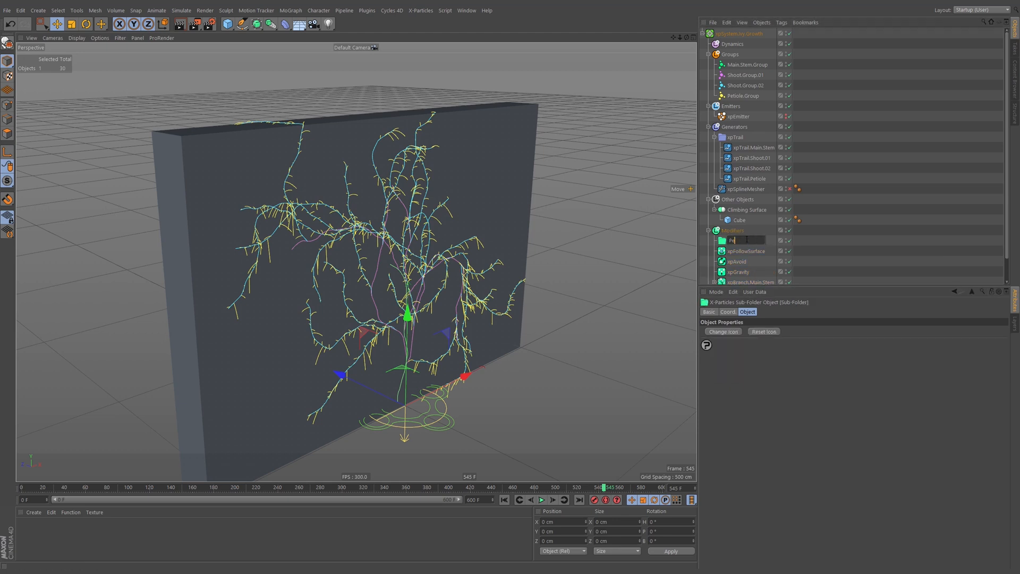
{"action": "key", "text": "Return"}
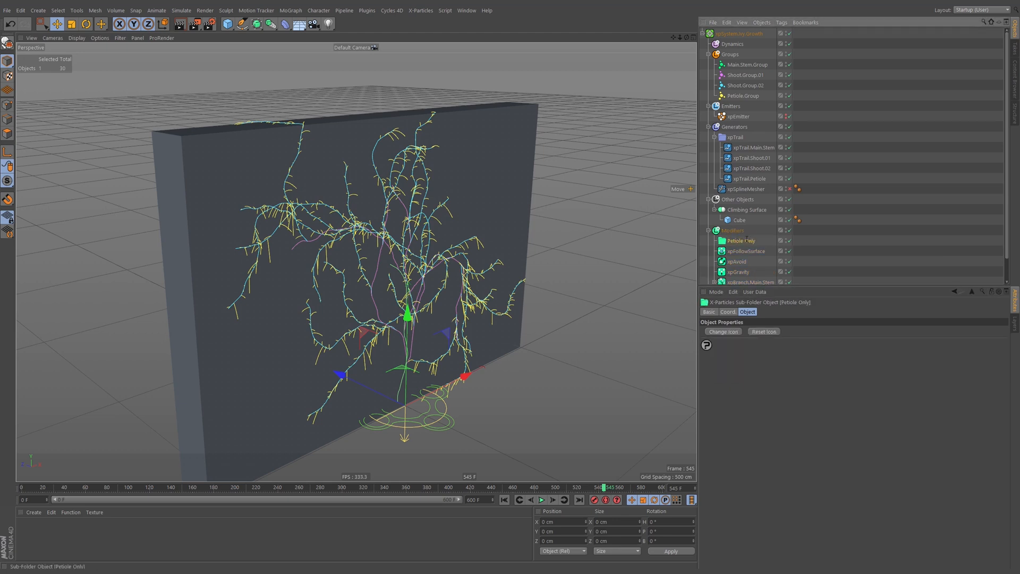
Move the xpAvoid and xpGravity modifiers into the Petiole Only sub-folder
{"action": "left_click", "coordinate": [731, 261]}
{"action": "left_click", "coordinate": [737, 268], "text": "shift"}
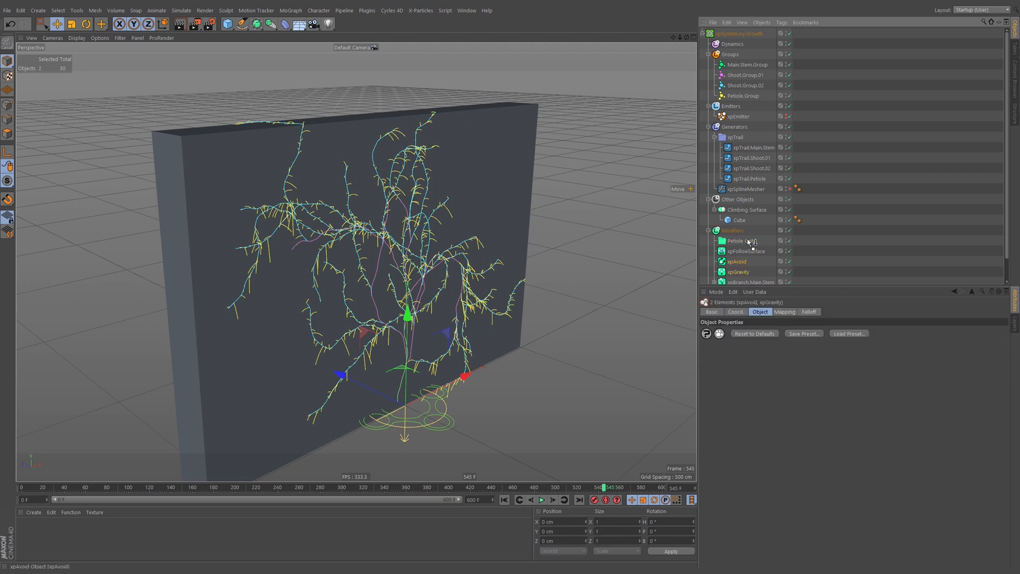
{"action": "left_click_drag", "start_coordinate": [744, 240], "coordinate": [745, 240]}
Set the xpAvoid modifier's detection distance to 30 cm and its variation to 15 cm
{"action": "left_click", "coordinate": [742, 252]}
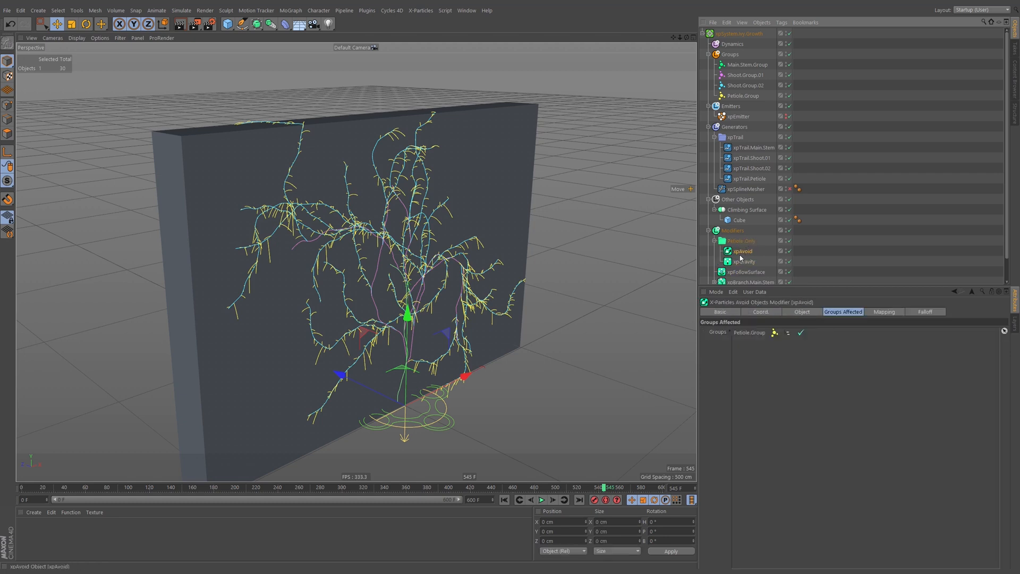
{"action": "scroll", "coordinate": [832, 250], "scroll_direction": "down", "scroll_amount": 2}
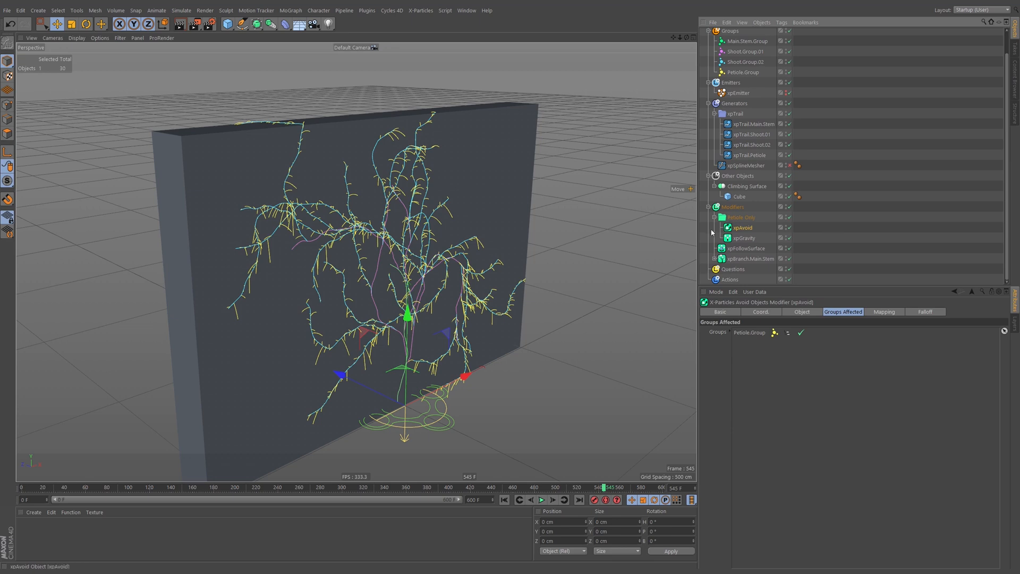
{"action": "left_click", "coordinate": [741, 219]}
{"action": "left_click", "coordinate": [745, 229]}
{"action": "left_click", "coordinate": [801, 312]}
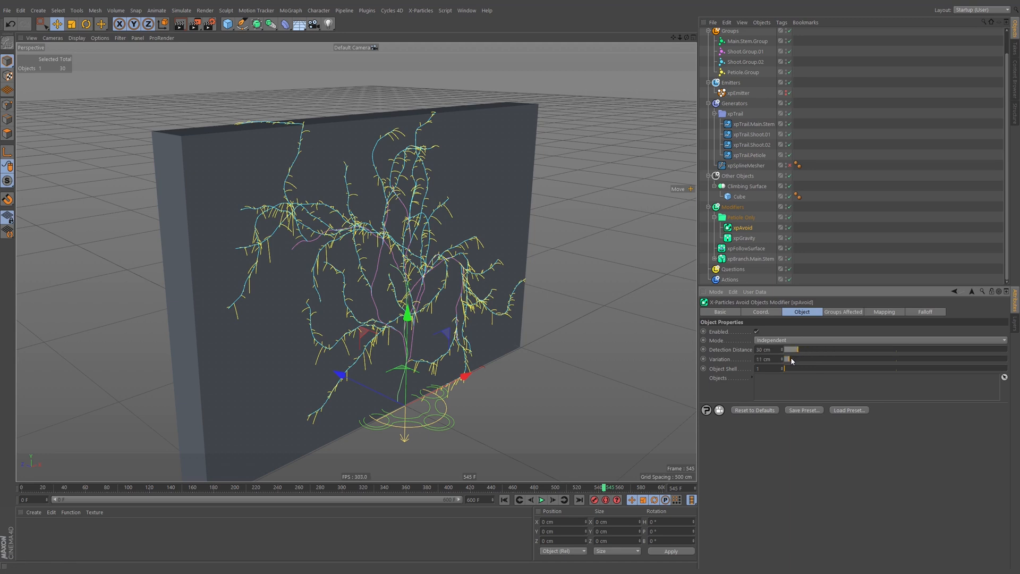
Replay the growth to about frame 168 and examine the petioles close to the wall
{"action": "left_click", "coordinate": [520, 499]}
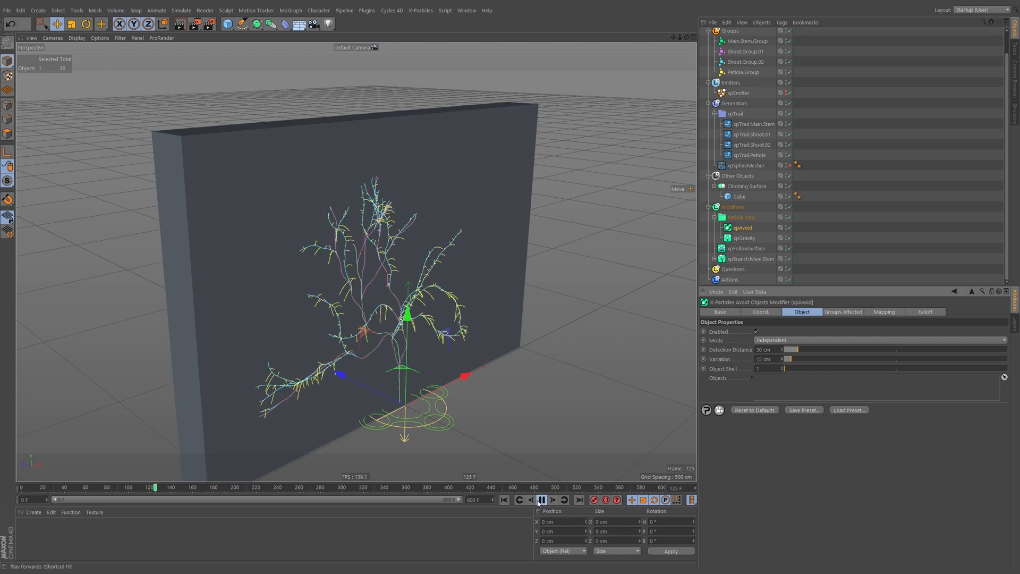
{"action": "left_click", "coordinate": [541, 501]}
{"action": "scroll", "coordinate": [445, 166], "scroll_direction": "up", "scroll_amount": 5}
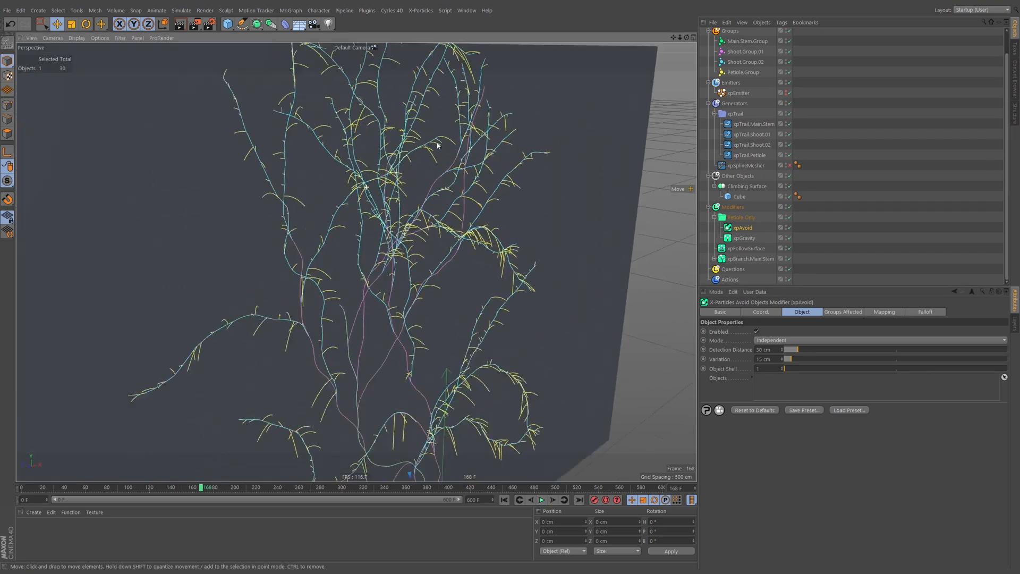
{"action": "mouse_move", "coordinate": [445, 167]}
{"action": "left_mouse_down", "text": "alt"}
{"action": "mouse_move", "coordinate": [460, 159]}
{"action": "mouse_move", "coordinate": [426, 162]}
{"action": "left_mouse_up", "text": "alt"}
{"action": "left_click_drag", "start_coordinate": [487, 163], "coordinate": [457, 181], "text": "alt"}
{"action": "scroll", "coordinate": [439, 180], "scroll_direction": "down", "scroll_amount": 5}
Display the wall as a wireframe and add Climbing Surface to the objects avoided by xpAvoid
{"action": "left_click", "coordinate": [832, 313]}
{"action": "left_click", "coordinate": [801, 312]}
{"action": "scroll", "coordinate": [413, 186], "scroll_direction": "up", "scroll_amount": 6}
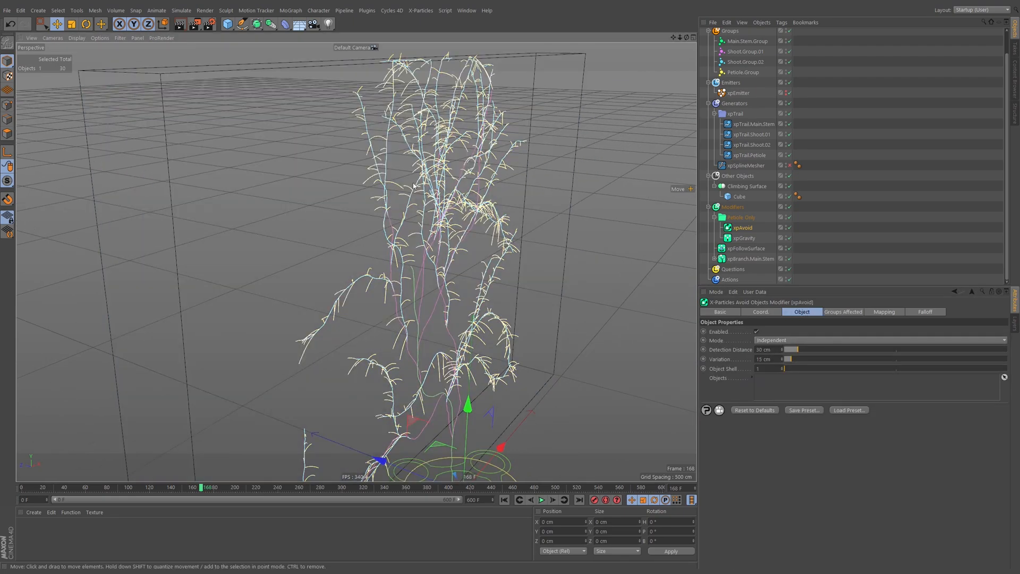
{"action": "left_click_drag", "start_coordinate": [413, 186], "coordinate": [453, 184], "text": "alt"}
{"action": "scroll", "coordinate": [453, 184], "scroll_direction": "down", "scroll_amount": 5}
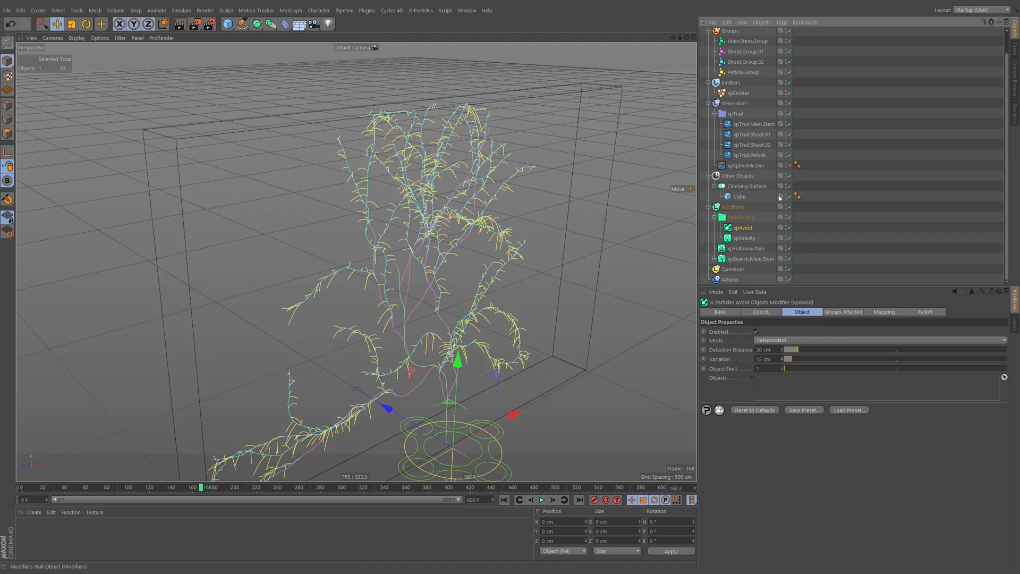
{"action": "left_click_drag", "start_coordinate": [540, 275], "coordinate": [563, 255], "text": "alt"}
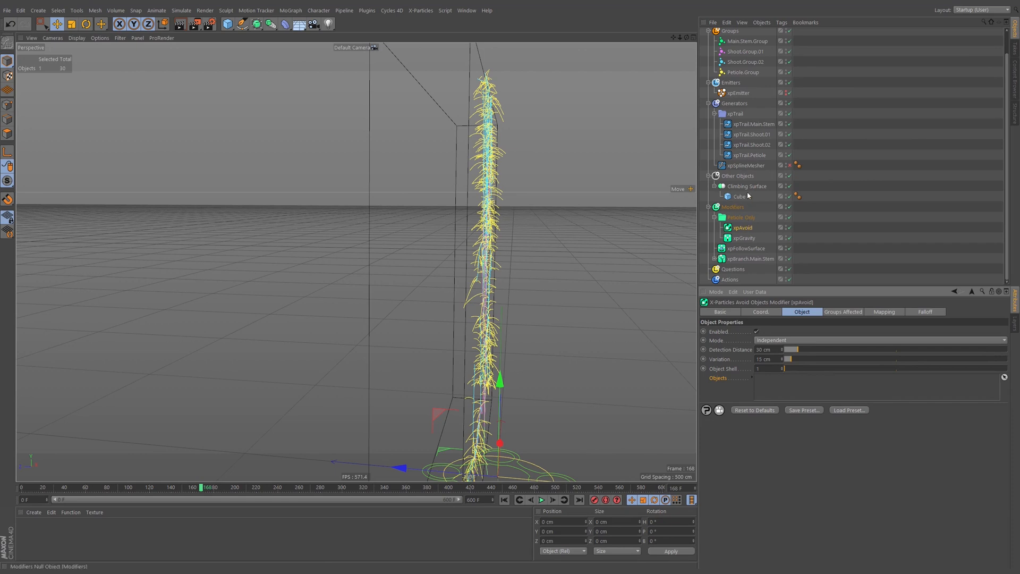
{"action": "left_click_drag", "start_coordinate": [746, 191], "coordinate": [766, 260]}
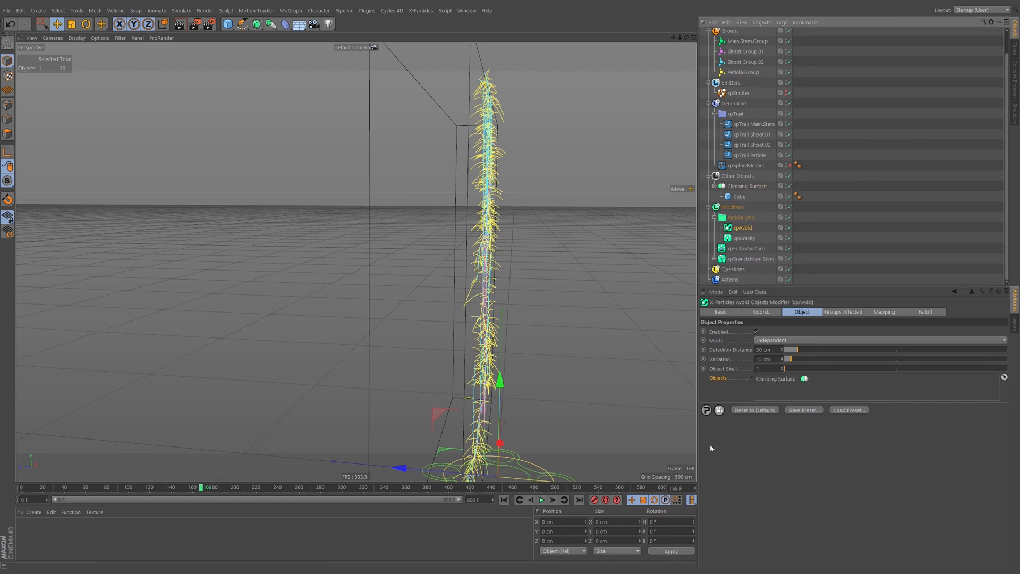
Replay the growth to about frame 179 and check from the side and close up how the petioles avoid the wall
{"action": "left_click", "coordinate": [504, 500]}
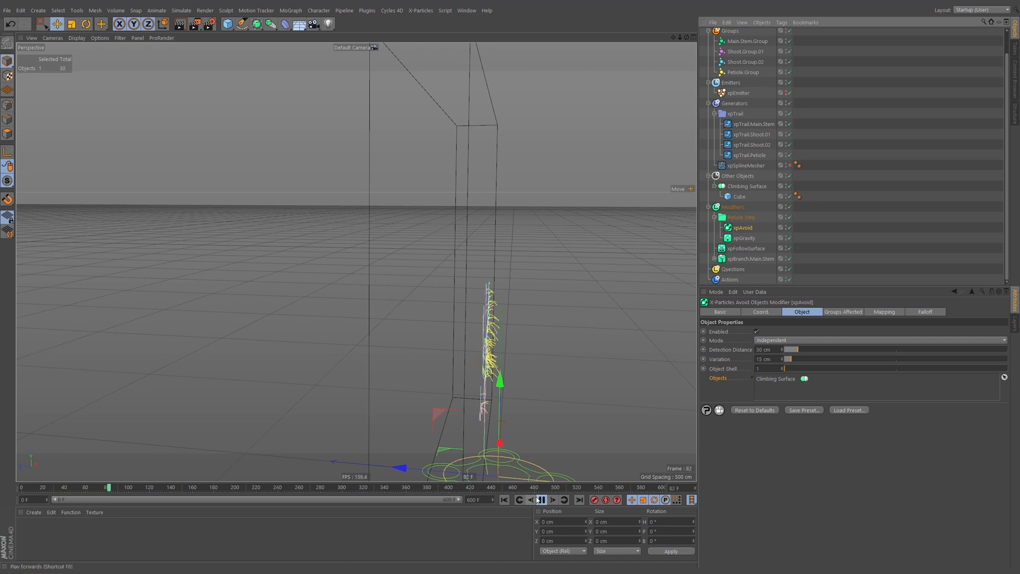
{"action": "left_click_drag", "start_coordinate": [564, 448], "coordinate": [570, 446], "text": "alt"}
{"action": "left_click", "coordinate": [542, 501]}
{"action": "middle_click_drag", "start_coordinate": [488, 201], "coordinate": [470, 265], "text": "alt"}
{"action": "left_click_drag", "start_coordinate": [470, 266], "coordinate": [496, 245], "text": "alt"}
{"action": "scroll", "coordinate": [562, 220], "scroll_direction": "up", "scroll_amount": 4}
{"action": "left_click_drag", "start_coordinate": [562, 220], "coordinate": [457, 250], "text": "alt"}
{"action": "scroll", "coordinate": [480, 239], "scroll_direction": "down", "scroll_amount": 5}
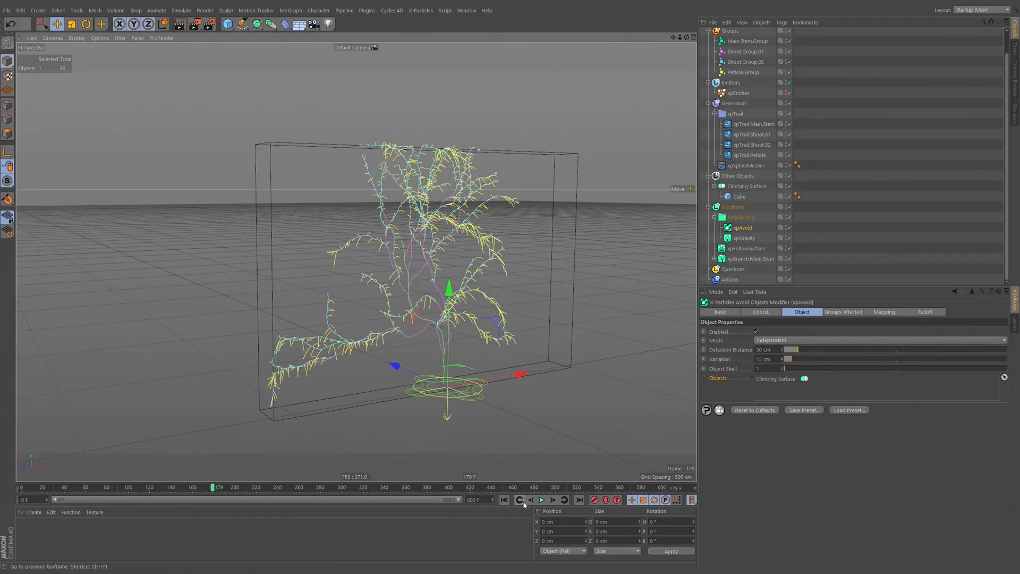
Continue the growth to about frame 228 and view the whole ivy on the wall from farther away
{"action": "left_click", "coordinate": [541, 501]}
{"action": "scroll", "coordinate": [548, 265], "scroll_direction": "down", "scroll_amount": 5}
{"action": "middle_click_drag", "start_coordinate": [548, 255], "coordinate": [523, 287], "text": "alt"}
{"action": "left_click_drag", "start_coordinate": [521, 271], "coordinate": [478, 291], "text": "alt"}
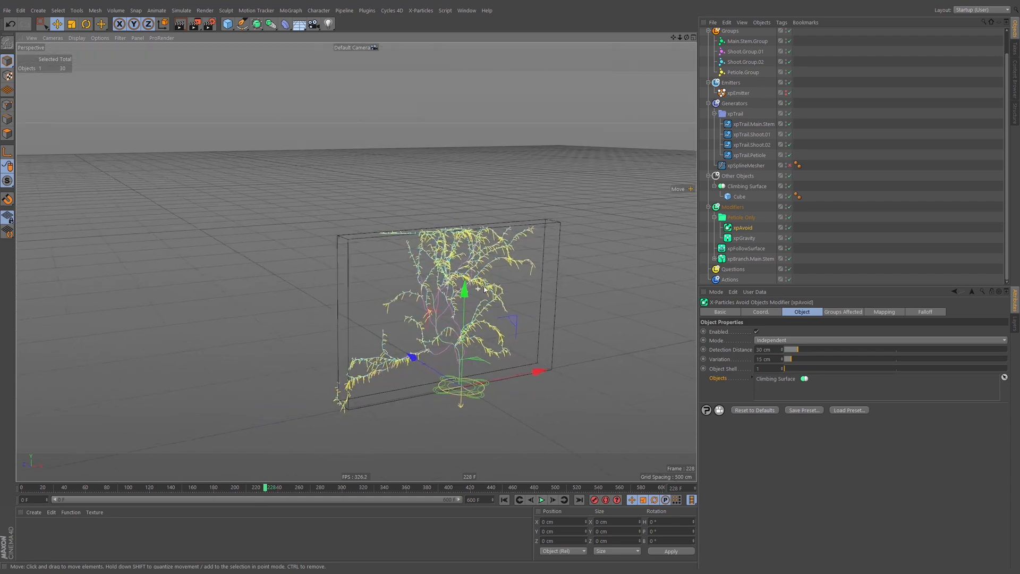
{"action": "scroll", "coordinate": [479, 291], "scroll_direction": "up", "scroll_amount": 2}
Add a torus, rotate it upright by about 87° and raise it to a height of about 352 cm against the wall
{"action": "left_click", "coordinate": [227, 24]}
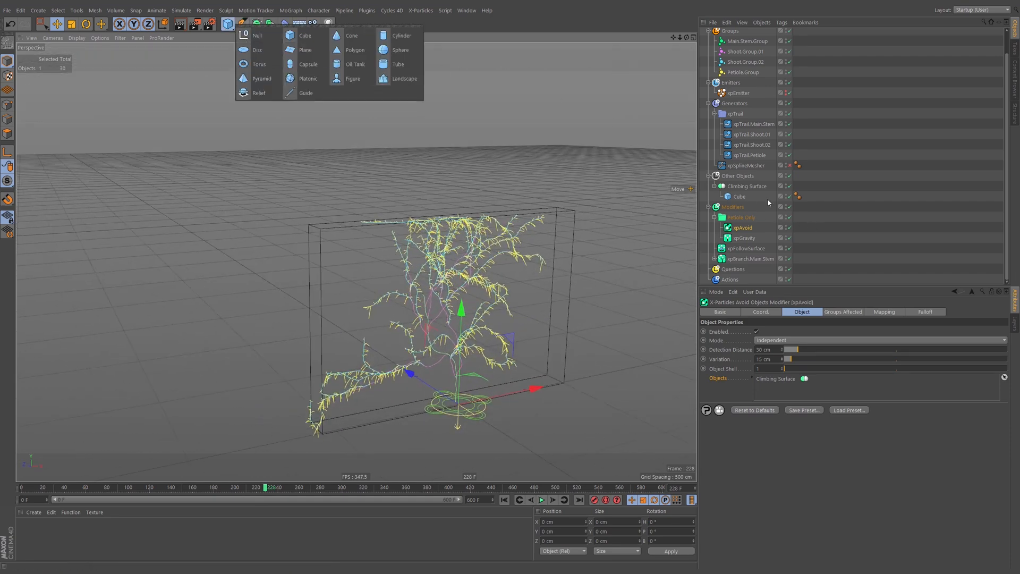
{"action": "left_click", "coordinate": [259, 64]}
{"action": "key", "text": "r"}
{"action": "mouse_move", "coordinate": [482, 373]}
{"action": "left_mouse_down"}
{"action": "mouse_move", "coordinate": [494, 403]}
{"action": "mouse_move", "coordinate": [470, 360]}
{"action": "left_mouse_up"}
{"action": "key", "text": "e"}
{"action": "left_click_drag", "start_coordinate": [461, 310], "coordinate": [463, 203]}
Switch the viewport to Gouraud shading, check the torus's placement on the wall, and move it into the Climbing Surface group
{"action": "key", "text": "n"}
{"action": "key", "text": "a"}
{"action": "scroll", "coordinate": [486, 284], "scroll_direction": "up", "scroll_amount": 2}
{"action": "mouse_move", "coordinate": [463, 330]}
{"action": "left_mouse_down", "text": "alt"}
{"action": "mouse_move", "coordinate": [486, 284]}
{"action": "mouse_move", "coordinate": [540, 279]}
{"action": "left_mouse_up", "text": "alt"}
{"action": "key", "text": "r"}
{"action": "key", "text": "e"}
{"action": "mouse_move", "coordinate": [449, 356]}
{"action": "left_mouse_down", "text": "alt"}
{"action": "mouse_move", "coordinate": [457, 402]}
{"action": "mouse_move", "coordinate": [474, 336]}
{"action": "mouse_move", "coordinate": [485, 348]}
{"action": "mouse_move", "coordinate": [399, 354]}
{"action": "mouse_move", "coordinate": [428, 351]}
{"action": "left_mouse_up", "text": "alt"}
{"action": "key", "text": "n"}
{"action": "key", "text": "g"}
{"action": "key", "text": "n"}
{"action": "key", "text": "a"}
{"action": "middle_click_drag", "start_coordinate": [428, 350], "coordinate": [437, 294], "text": "alt"}
{"action": "left_click_drag", "start_coordinate": [437, 294], "coordinate": [422, 295], "text": "alt"}
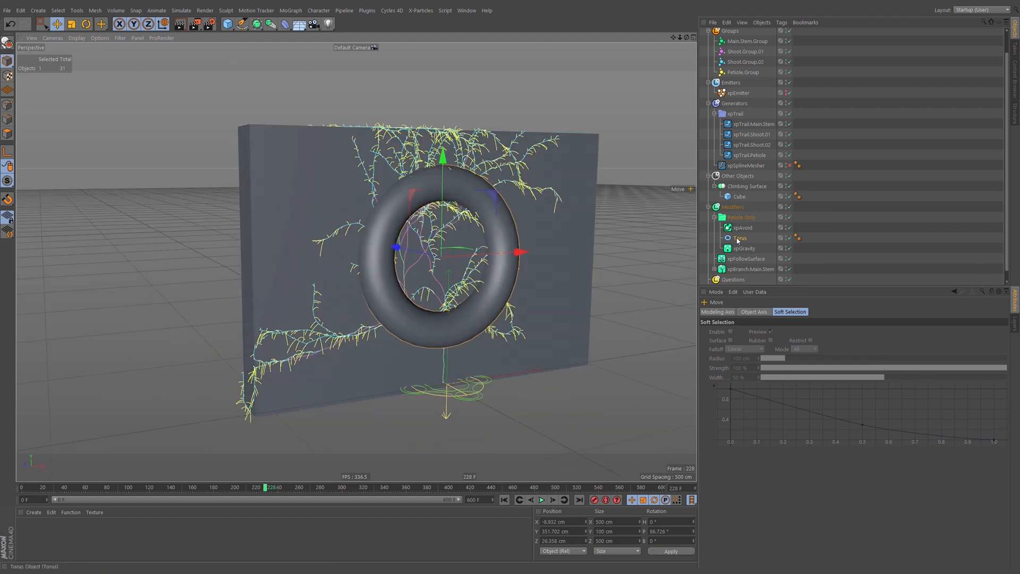
{"action": "left_click_drag", "start_coordinate": [738, 238], "coordinate": [743, 192]}
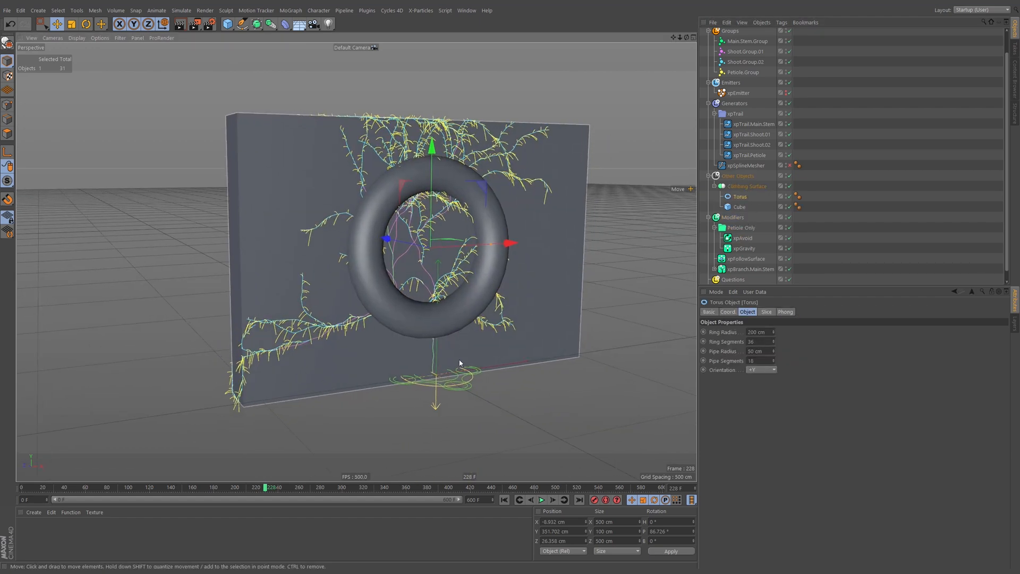
Replay the growth to about frame 145 to see how the ivy climbs over the wall and torus together
{"action": "left_click", "coordinate": [503, 499]}
{"action": "left_click", "coordinate": [541, 500]}
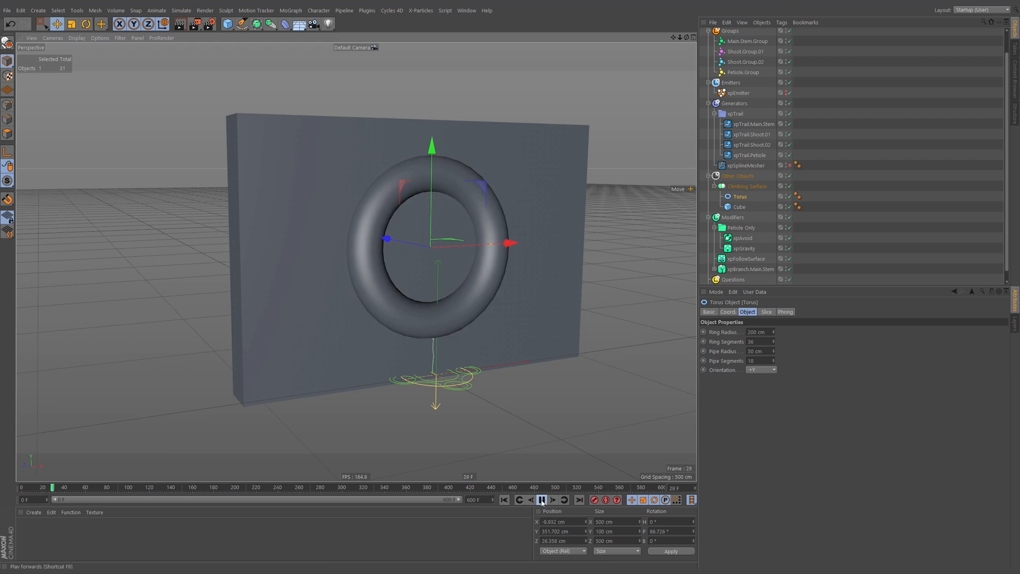
{"action": "left_click_drag", "start_coordinate": [461, 330], "coordinate": [447, 304], "text": "alt"}
{"action": "right_click_drag", "start_coordinate": [447, 304], "coordinate": [492, 313], "text": "alt"}
{"action": "left_click_drag", "start_coordinate": [491, 314], "coordinate": [466, 324], "text": "alt"}
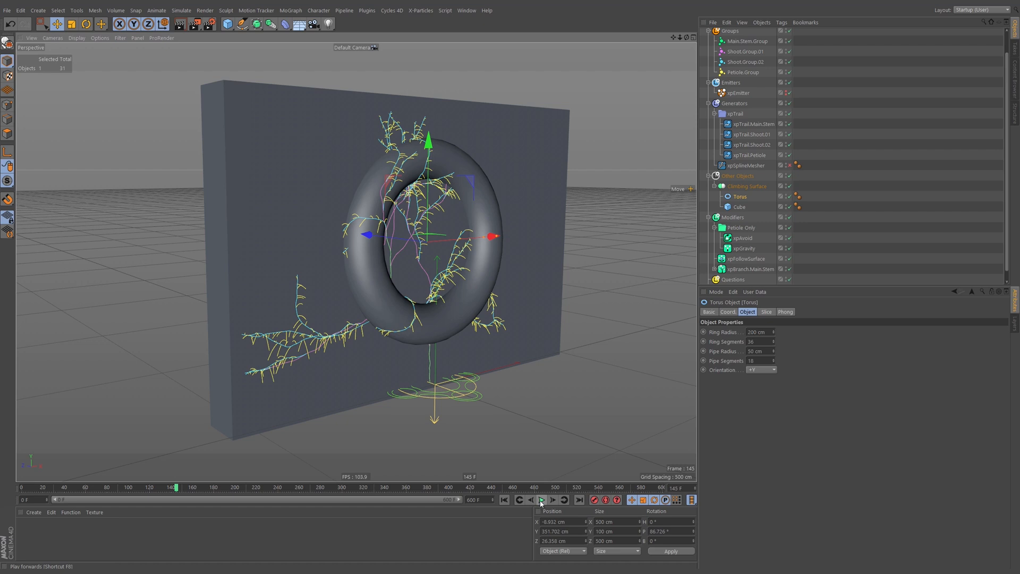
Disable the Cube wall and replay the growth, watching the ivy climb the torus alone from several angles
{"action": "left_click", "coordinate": [789, 208]}
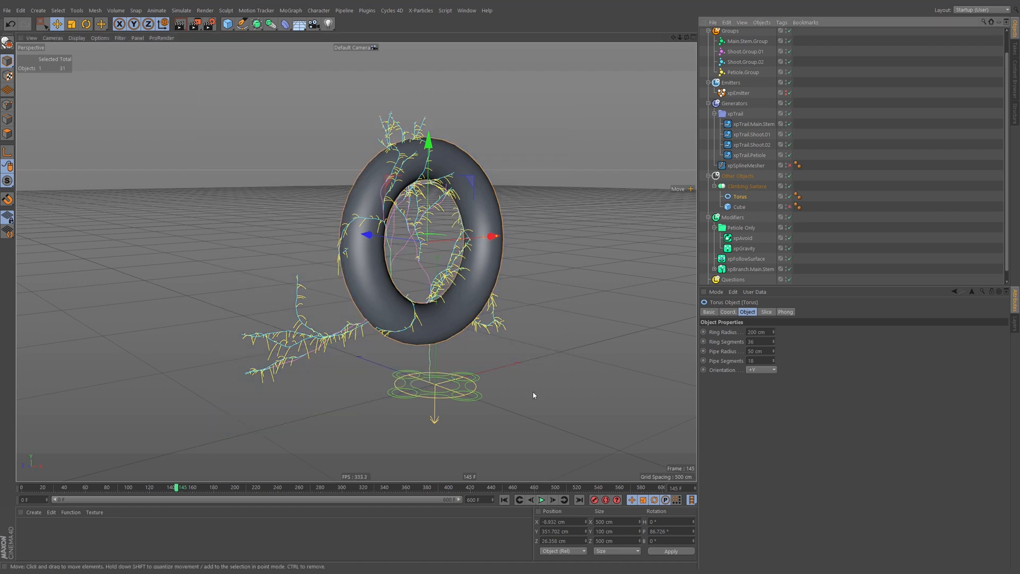
{"action": "left_click", "coordinate": [504, 500]}
{"action": "left_click", "coordinate": [540, 500]}
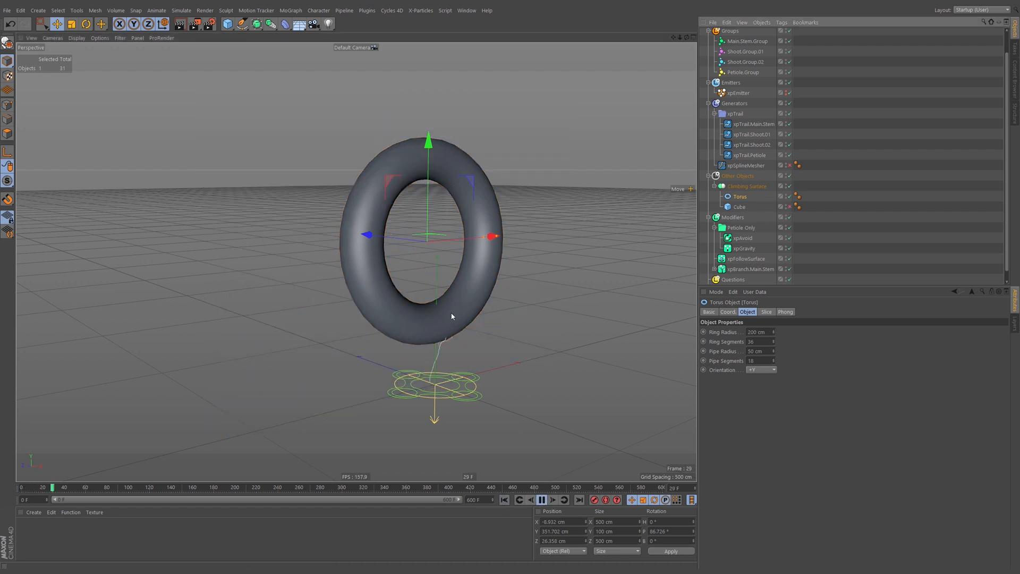
{"action": "right_click_drag", "start_coordinate": [452, 316], "coordinate": [473, 314], "text": "alt"}
{"action": "mouse_move", "coordinate": [473, 314]}
{"action": "left_mouse_down", "text": "alt"}
{"action": "mouse_move", "coordinate": [482, 311]}
{"action": "mouse_move", "coordinate": [463, 317]}
{"action": "left_mouse_up", "text": "alt"}
{"action": "left_click_drag", "start_coordinate": [498, 285], "coordinate": [445, 318], "text": "alt"}
{"action": "right_click_drag", "start_coordinate": [445, 318], "coordinate": [406, 318], "text": "alt"}
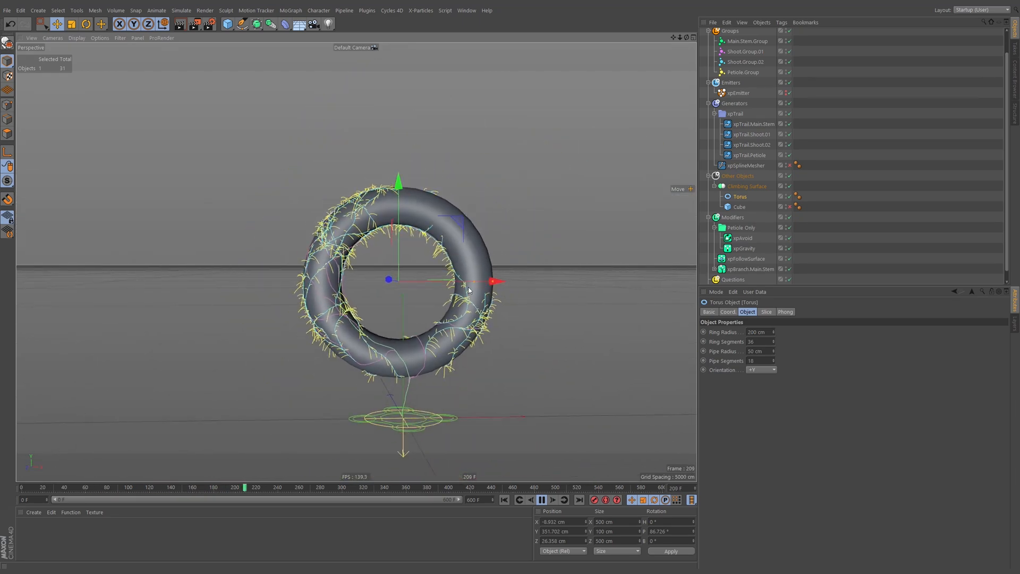
{"action": "middle_click_drag", "start_coordinate": [406, 319], "coordinate": [395, 322], "text": "alt"}
{"action": "left_click_drag", "start_coordinate": [395, 322], "coordinate": [395, 331], "text": "alt"}
Hide the torus, examine the ring-shaped ivy on its own, and replay its growth to about frame 214
{"action": "double_click", "coordinate": [786, 196], "text": "alt"}
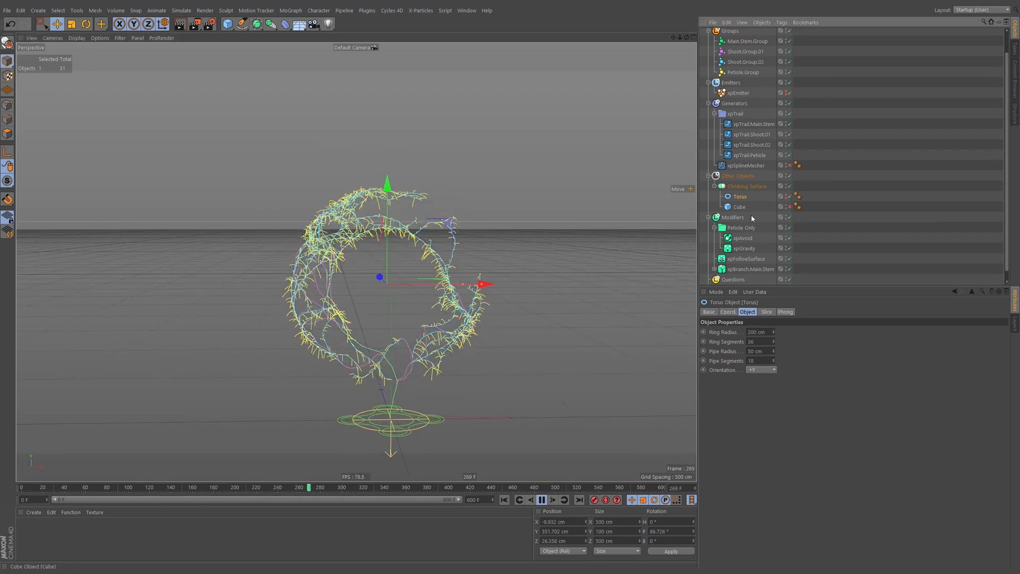
{"action": "right_click_drag", "start_coordinate": [464, 269], "coordinate": [443, 268], "text": "alt"}
{"action": "middle_click_drag", "start_coordinate": [443, 267], "coordinate": [421, 273], "text": "alt"}
{"action": "mouse_move", "coordinate": [421, 273]}
{"action": "left_mouse_down", "text": "alt"}
{"action": "mouse_move", "coordinate": [516, 273]}
{"action": "mouse_move", "coordinate": [435, 279]}
{"action": "left_mouse_up", "text": "alt"}
{"action": "right_click_drag", "start_coordinate": [436, 280], "coordinate": [445, 285], "text": "alt"}
{"action": "mouse_move", "coordinate": [445, 286]}
{"action": "left_mouse_down", "text": "alt"}
{"action": "mouse_move", "coordinate": [438, 280]}
{"action": "mouse_move", "coordinate": [451, 286]}
{"action": "left_mouse_up", "text": "alt"}
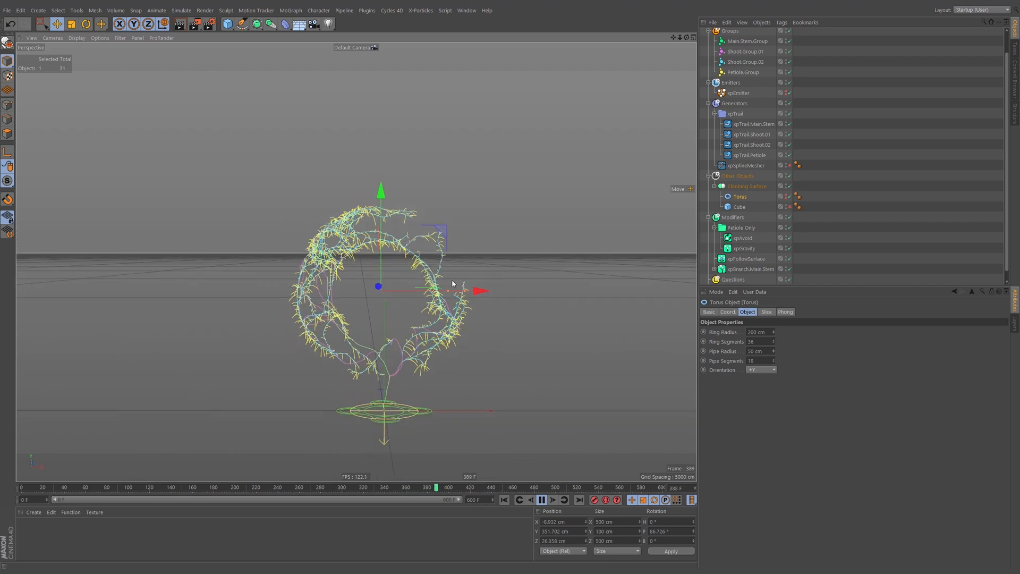
{"action": "left_click", "coordinate": [505, 500]}
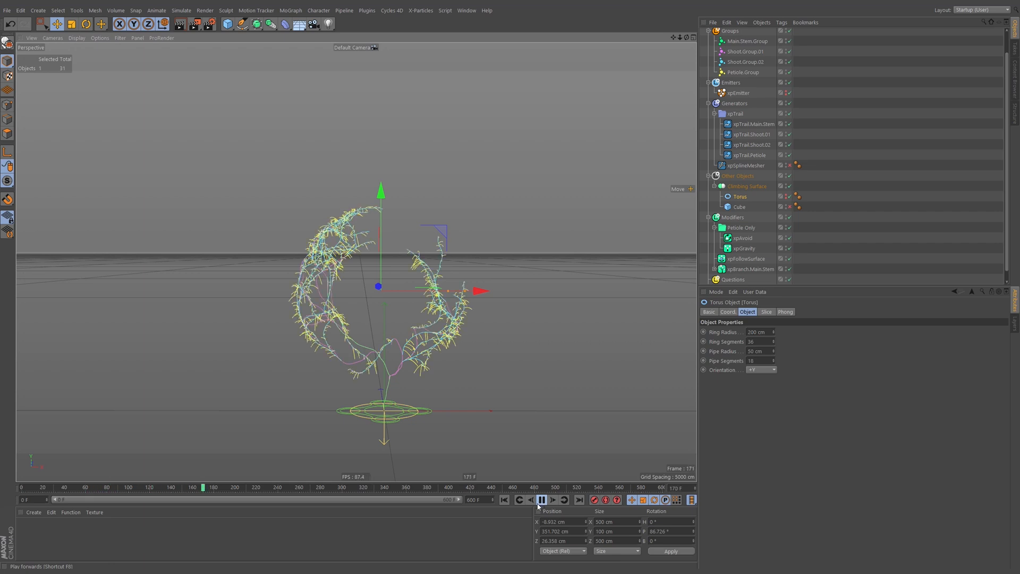
{"action": "left_click", "coordinate": [541, 501]}
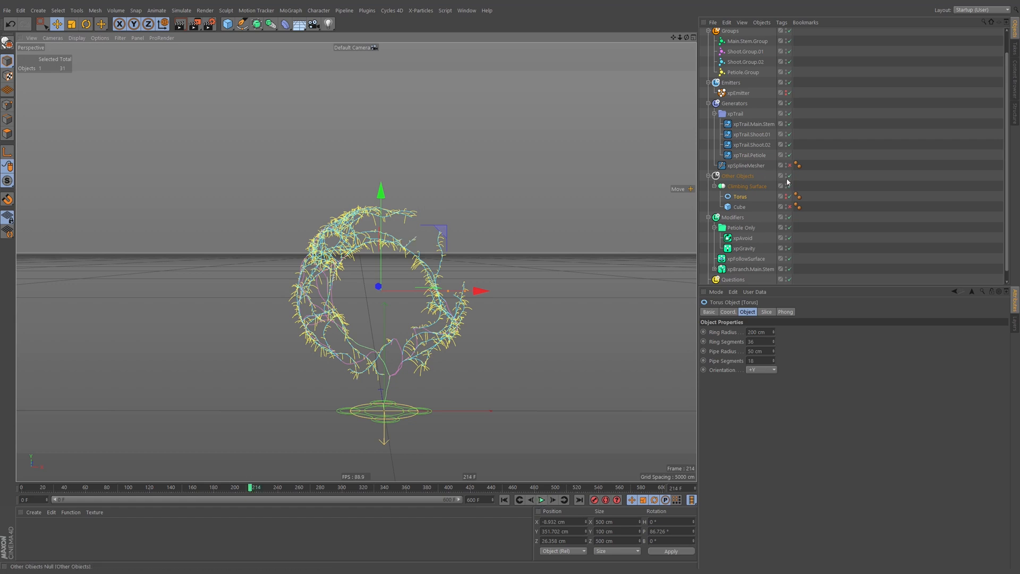
Show the torus again and replay the growth to about frame 266, inspecting the ivy wrapped around it
{"action": "left_click", "coordinate": [786, 196], "text": "alt"}
{"action": "left_click", "coordinate": [504, 499]}
{"action": "left_click", "coordinate": [541, 499]}
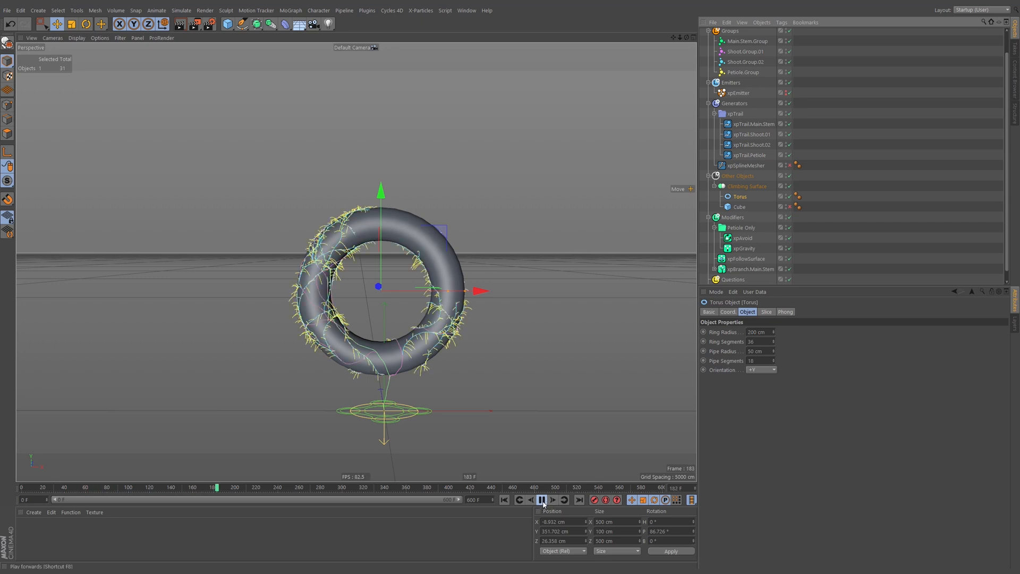
{"action": "left_click", "coordinate": [541, 500]}
{"action": "left_click_drag", "start_coordinate": [404, 297], "coordinate": [469, 263], "text": "alt"}
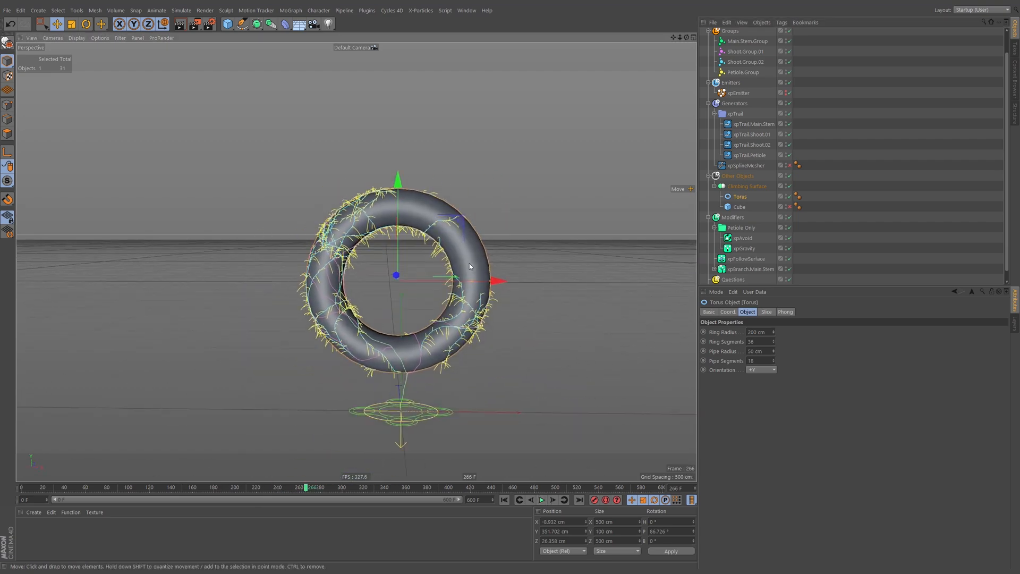
Delete the torus and re-enable the Cube wall, with the animation back at frame 0
{"action": "key", "text": "Delete"}
{"action": "left_click", "coordinate": [506, 499]}
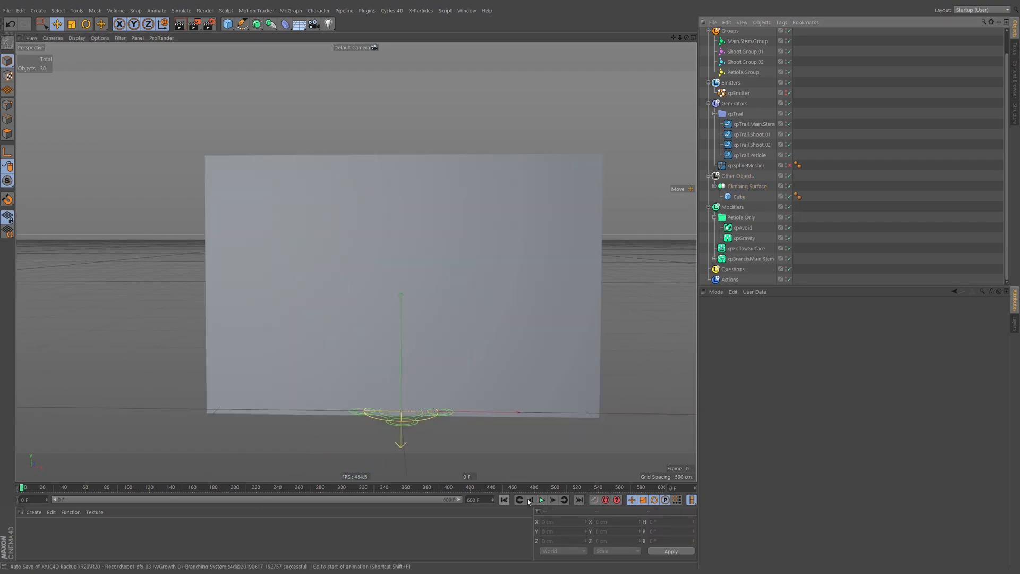
Replay the growth with the wall in wireframe to about frame 434 and examine the ivy from different angles
{"action": "left_click_drag", "start_coordinate": [440, 343], "coordinate": [554, 296], "text": "alt"}
{"action": "key", "text": "n"}
{"action": "key", "text": "g"}
{"action": "mouse_move", "coordinate": [467, 306]}
{"action": "left_mouse_down", "text": "alt"}
{"action": "mouse_move", "coordinate": [508, 289]}
{"action": "mouse_move", "coordinate": [493, 290]}
{"action": "mouse_move", "coordinate": [478, 327]}
{"action": "mouse_move", "coordinate": [461, 287]}
{"action": "left_mouse_up", "text": "alt"}
{"action": "right_click_drag", "start_coordinate": [461, 287], "coordinate": [504, 276], "text": "alt"}
{"action": "left_click_drag", "start_coordinate": [504, 276], "coordinate": [452, 300], "text": "alt"}
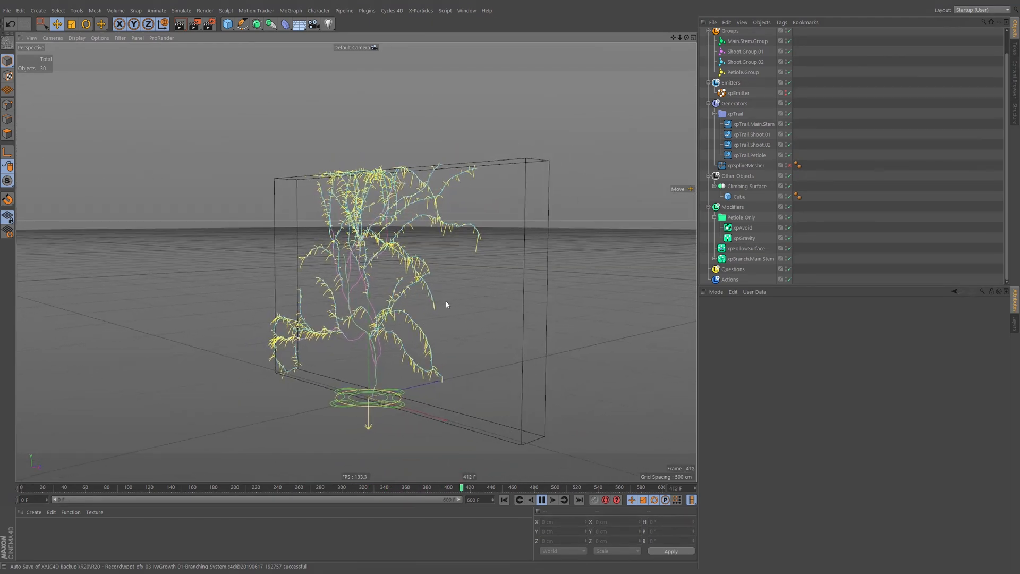
{"action": "left_click_drag", "start_coordinate": [544, 472], "coordinate": [448, 268], "text": "alt"}
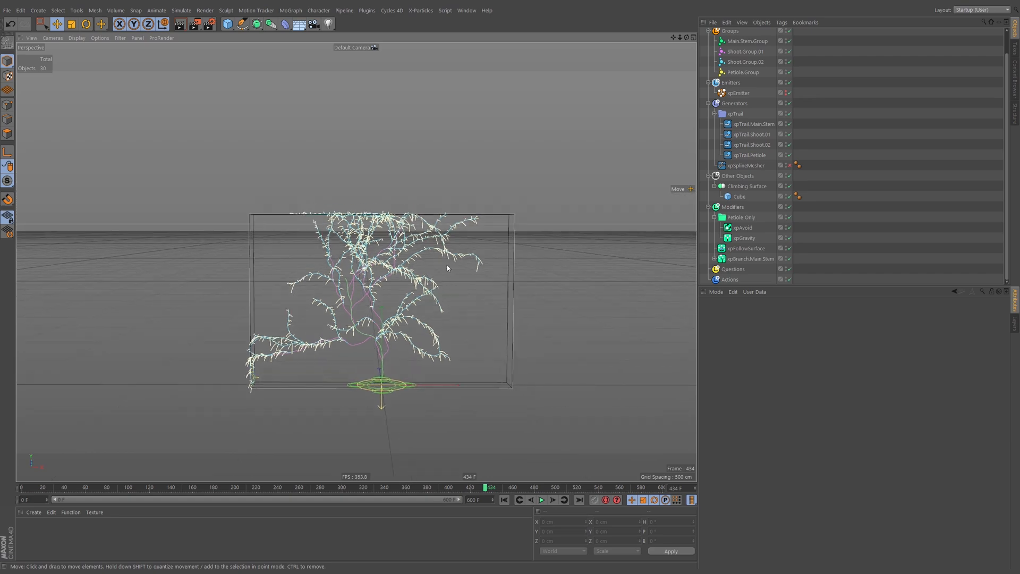
{"action": "mouse_move", "coordinate": [414, 307]}
{"action": "left_mouse_down", "text": "alt"}
{"action": "mouse_move", "coordinate": [389, 416]}
{"action": "mouse_move", "coordinate": [421, 283]}
{"action": "mouse_move", "coordinate": [419, 296]}
{"action": "left_mouse_up", "text": "alt"}
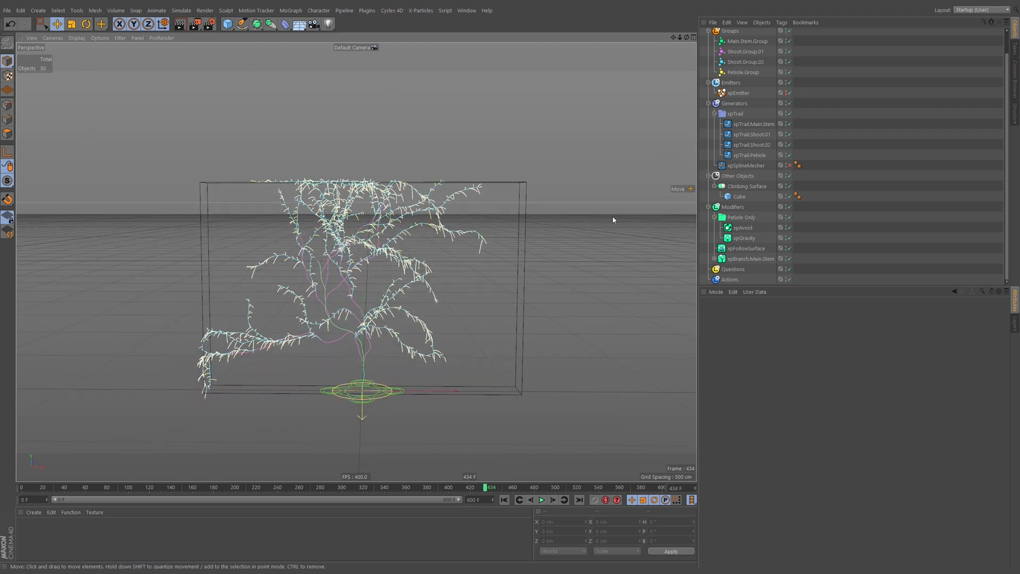